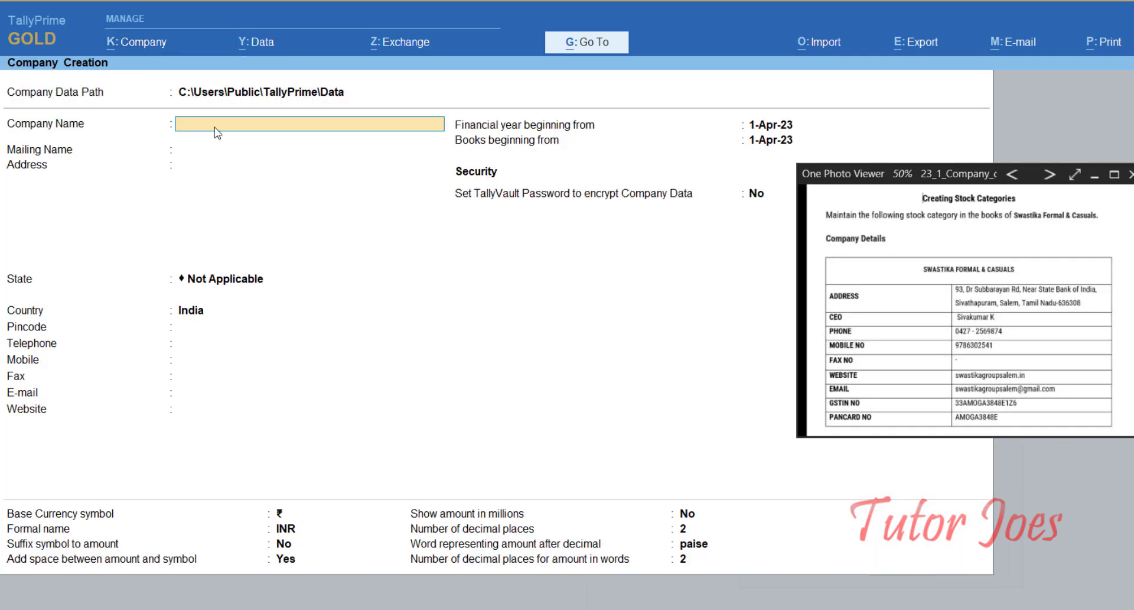
Step: Enter the company name 'Swastika Formal & Casuals' and paste both street address lines
type("Swastika Formal & Casuals")
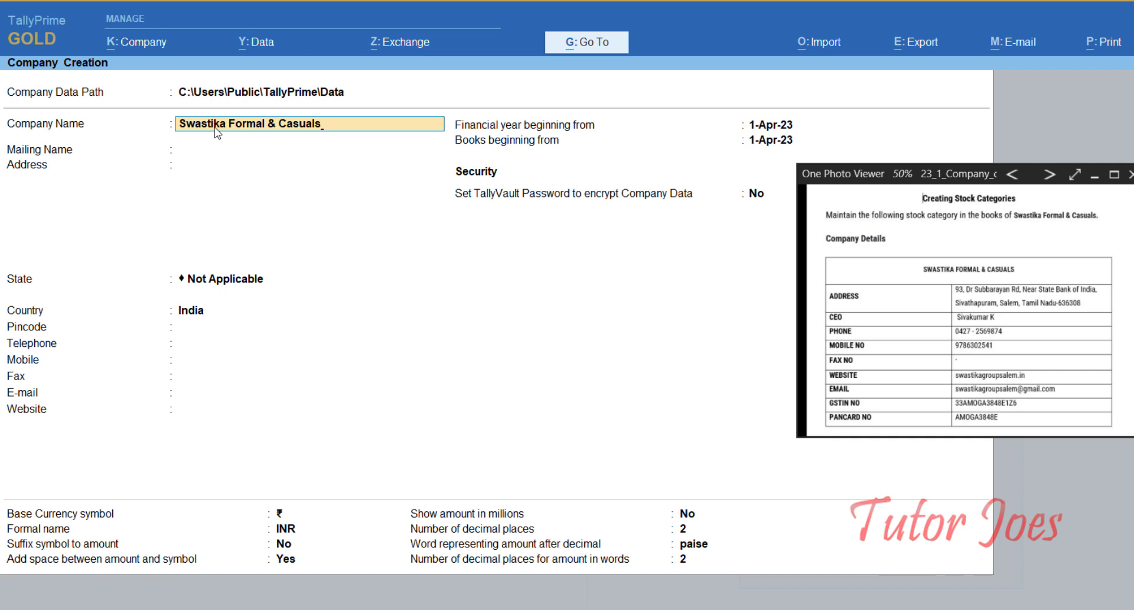
key("Return")
key("Return")
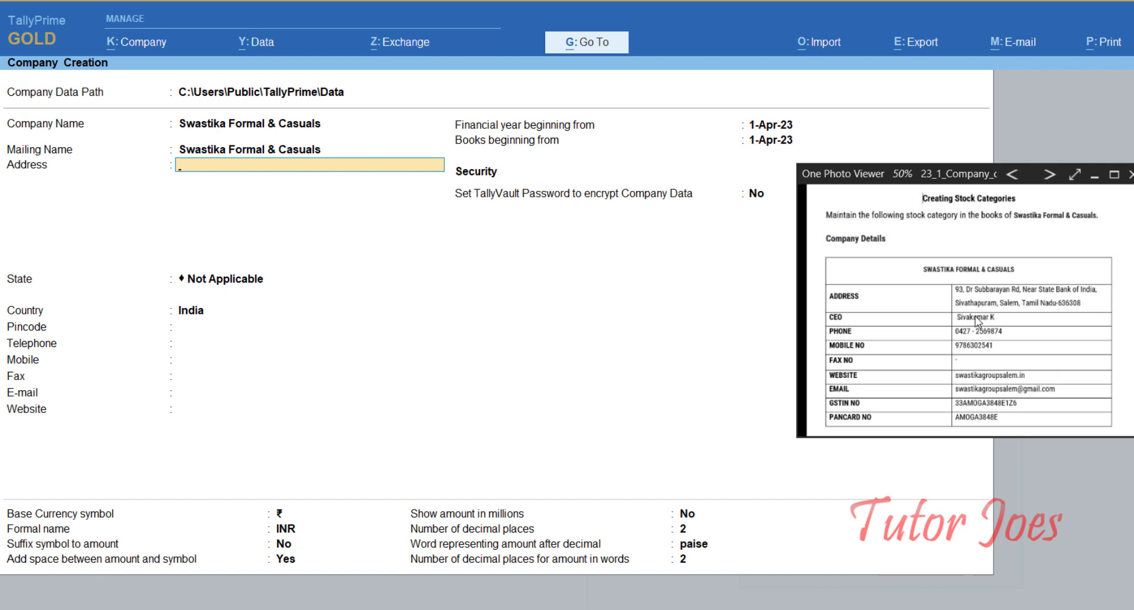
key("ctrl")
key("ctrl+alt+v")
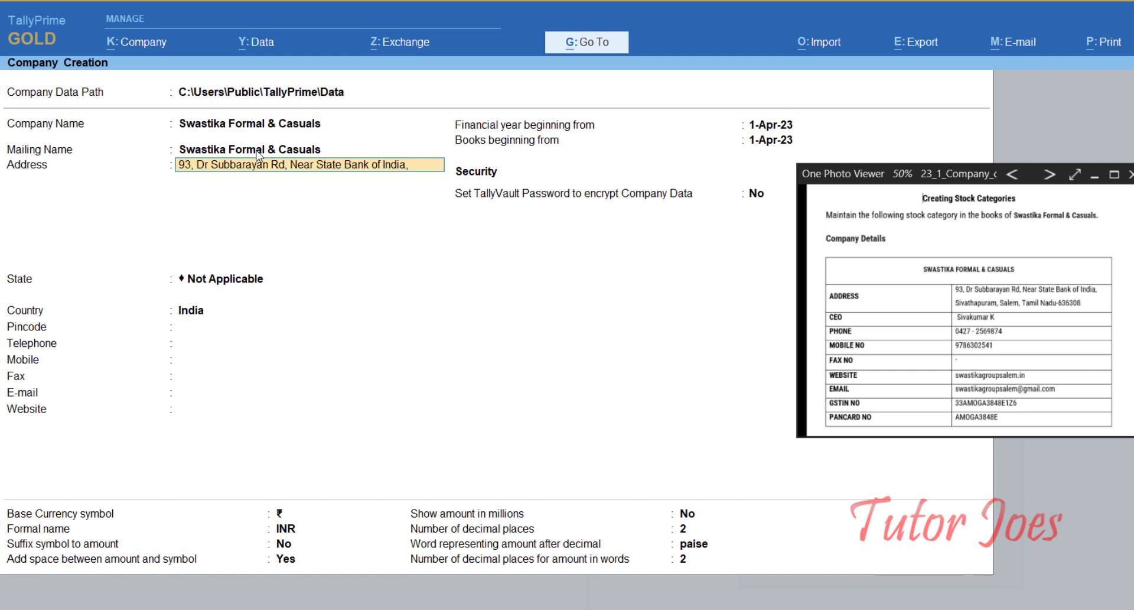
key("Return")
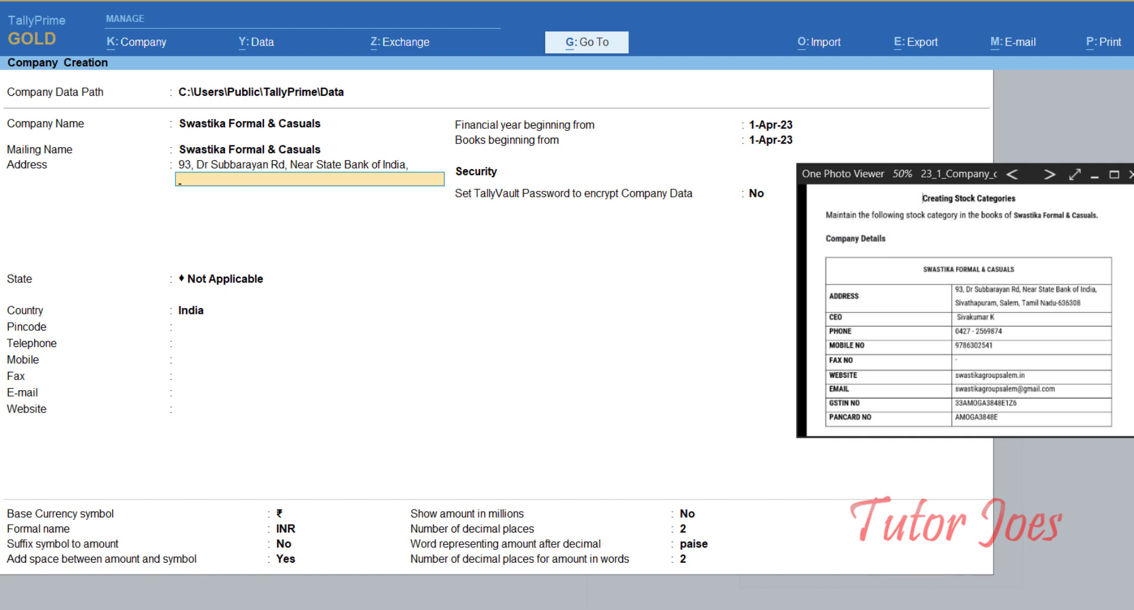
key("ctrl+alt+v")
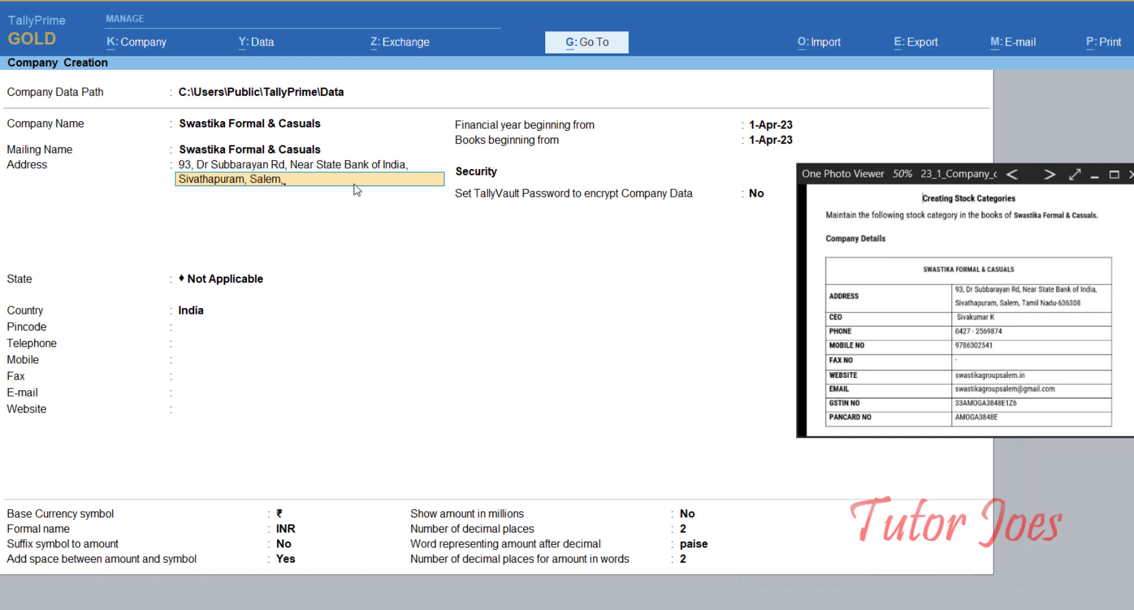
key("Return")
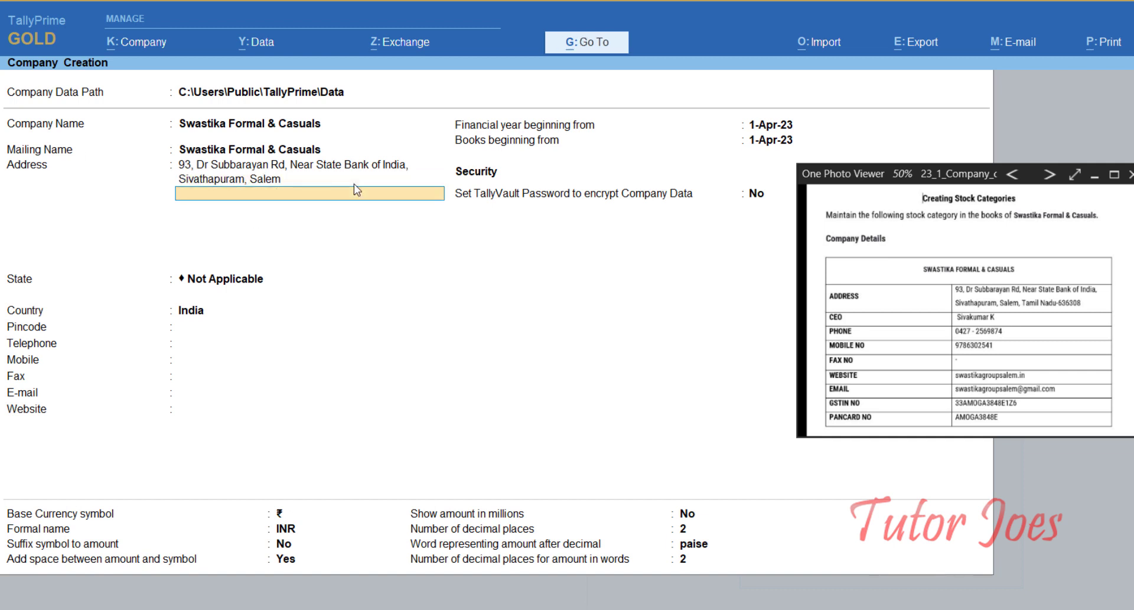
key("Return")
Step: Set the state to Tamil Nadu and enter the company's pincode and telephone number
type("Ta")
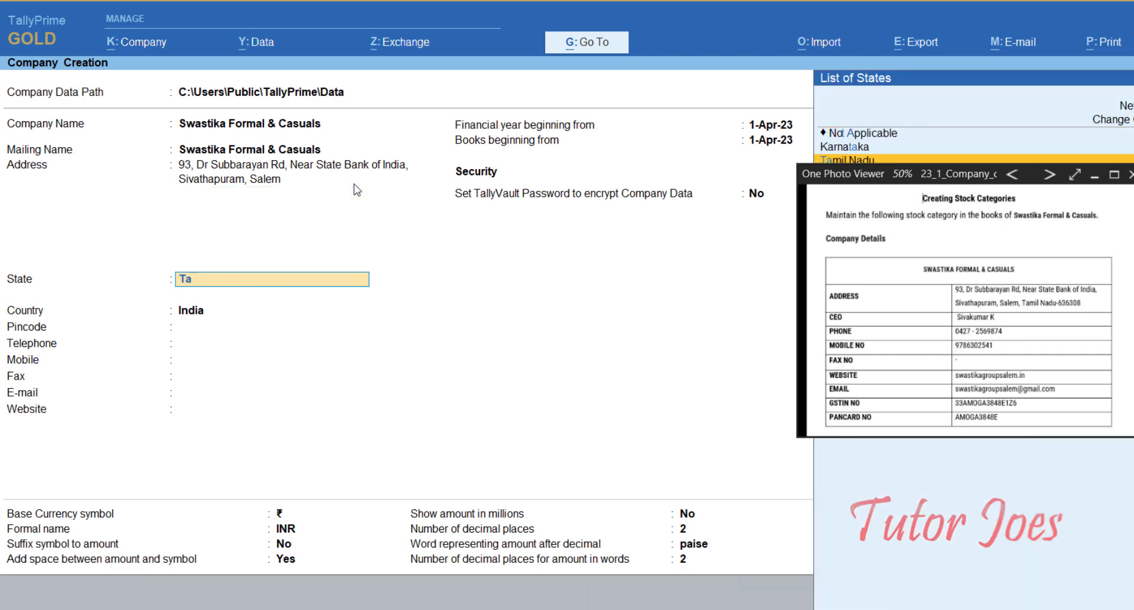
type("m")
key("Return")
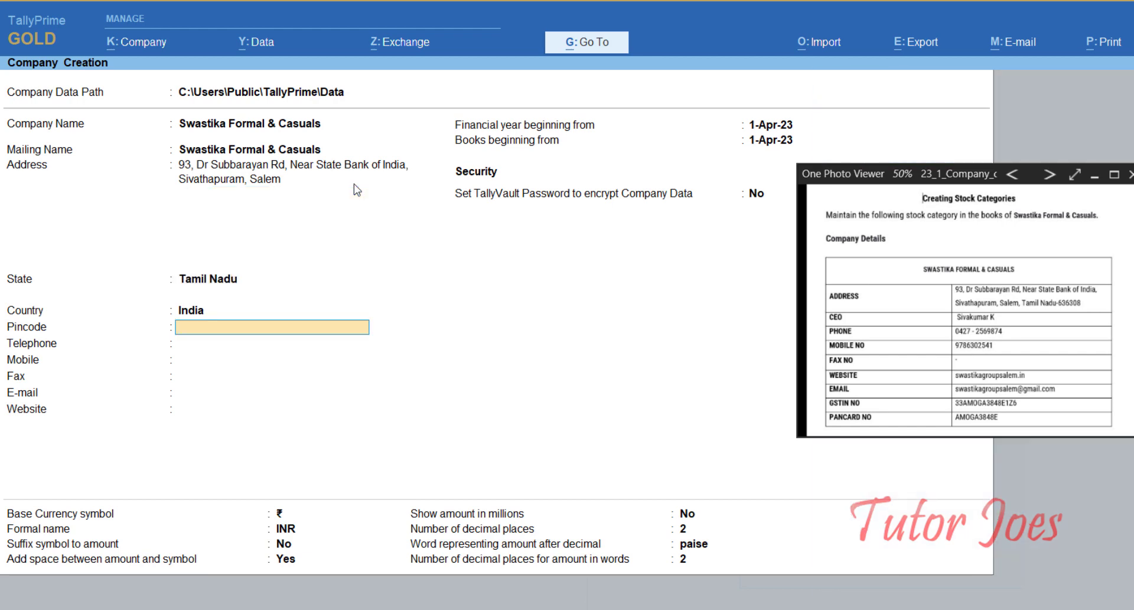
type("636308")
key("Return")
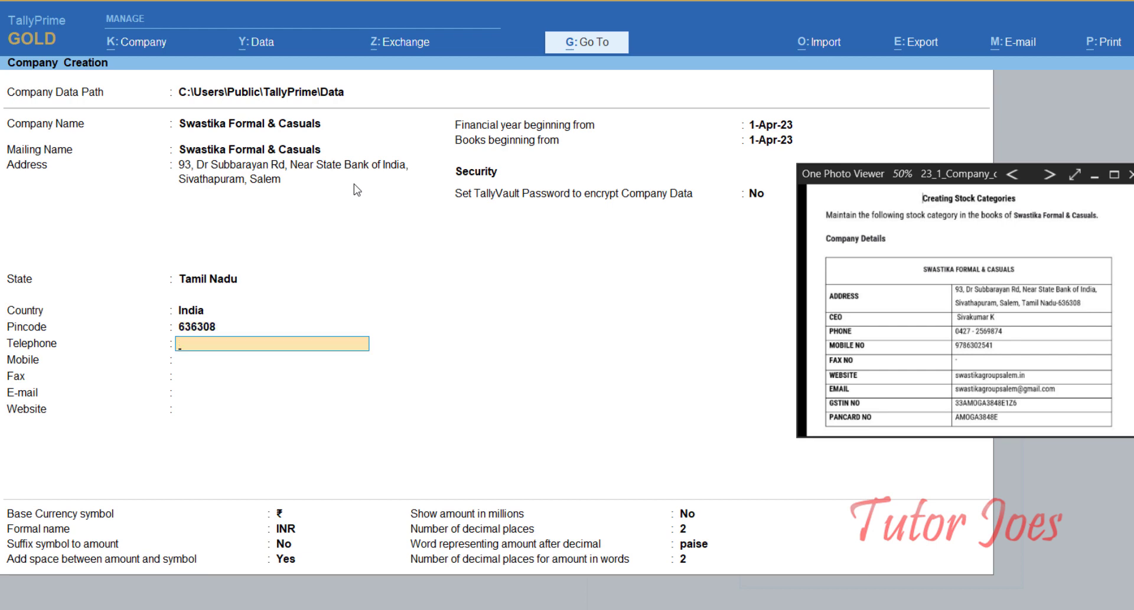
key("Return")
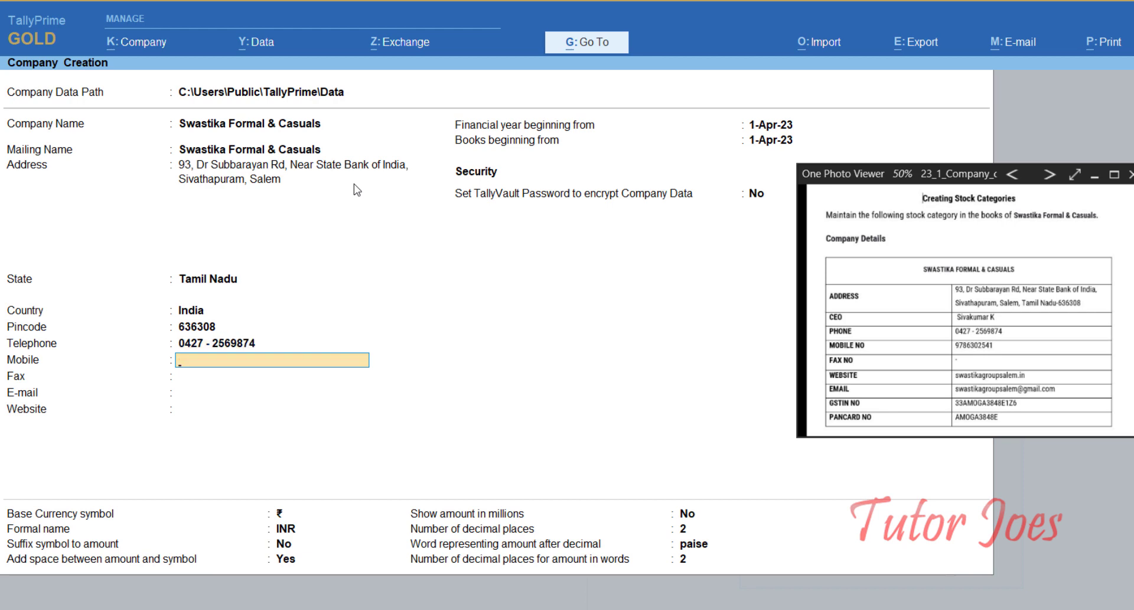
Step: Enter the company's mobile number, e-mail address and website, correcting a typo in the website
key("Return")
key("Return")
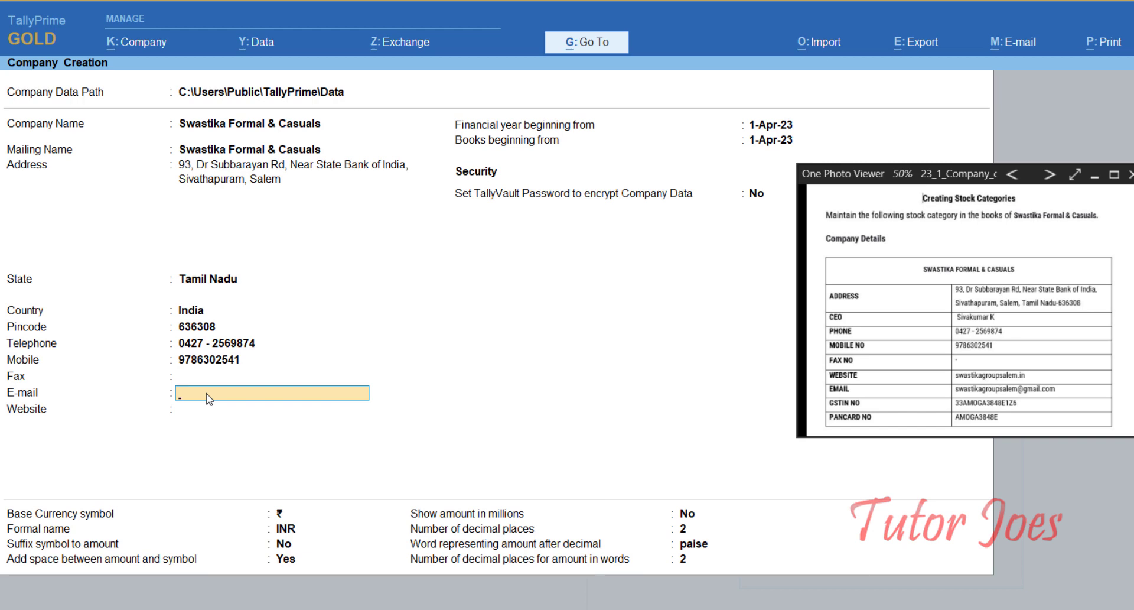
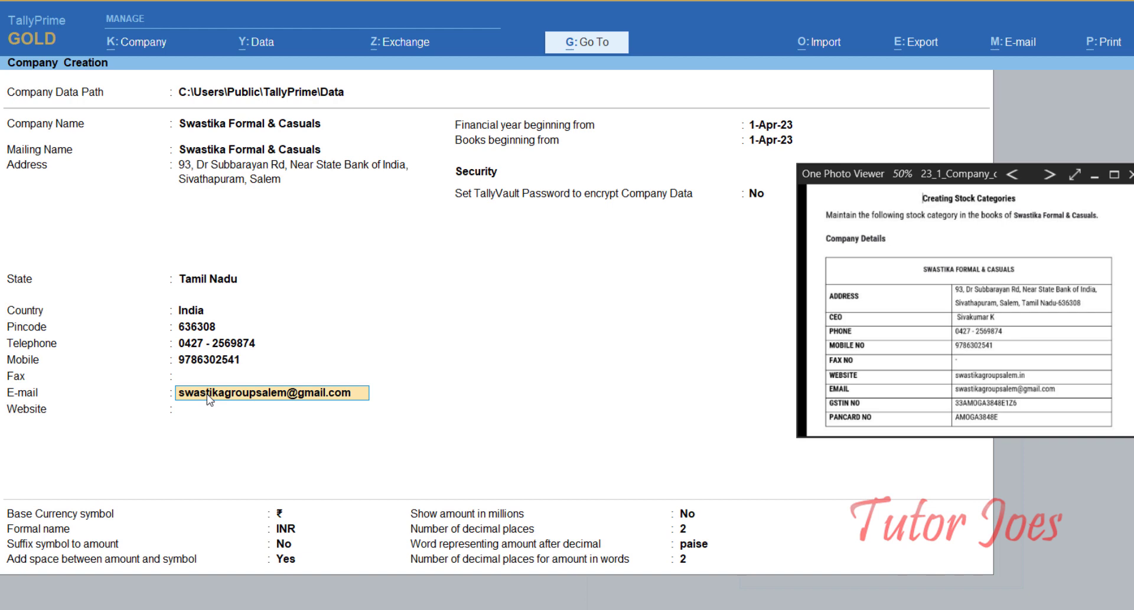
key("Return")
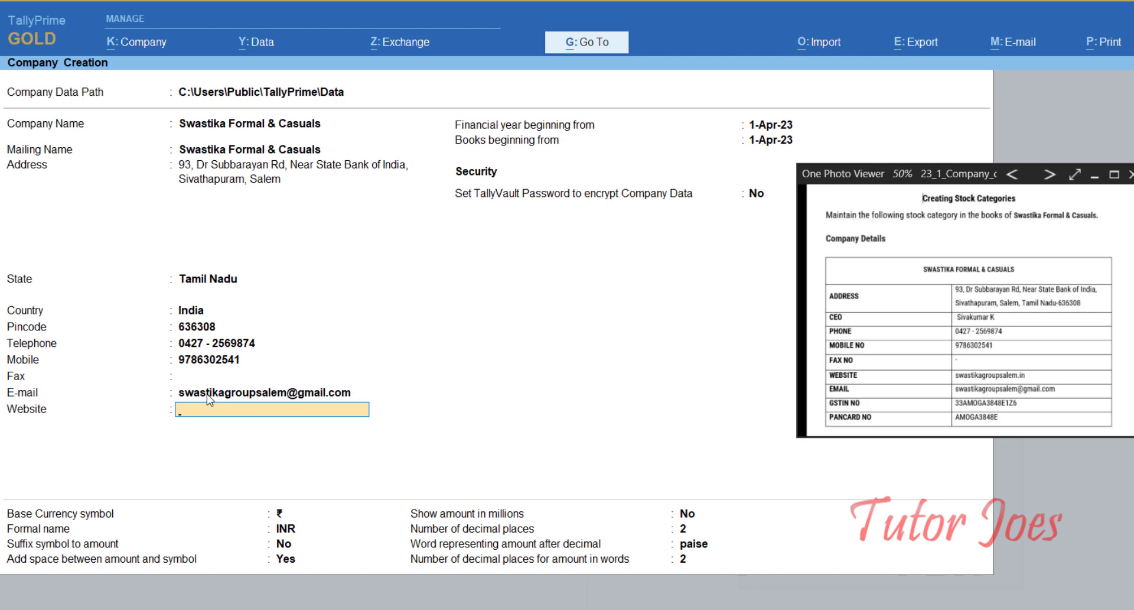
type("swastikagroupsaalem")
key("BackSpace")
key("BackSpace")
key("BackSpace")
key("BackSpace")
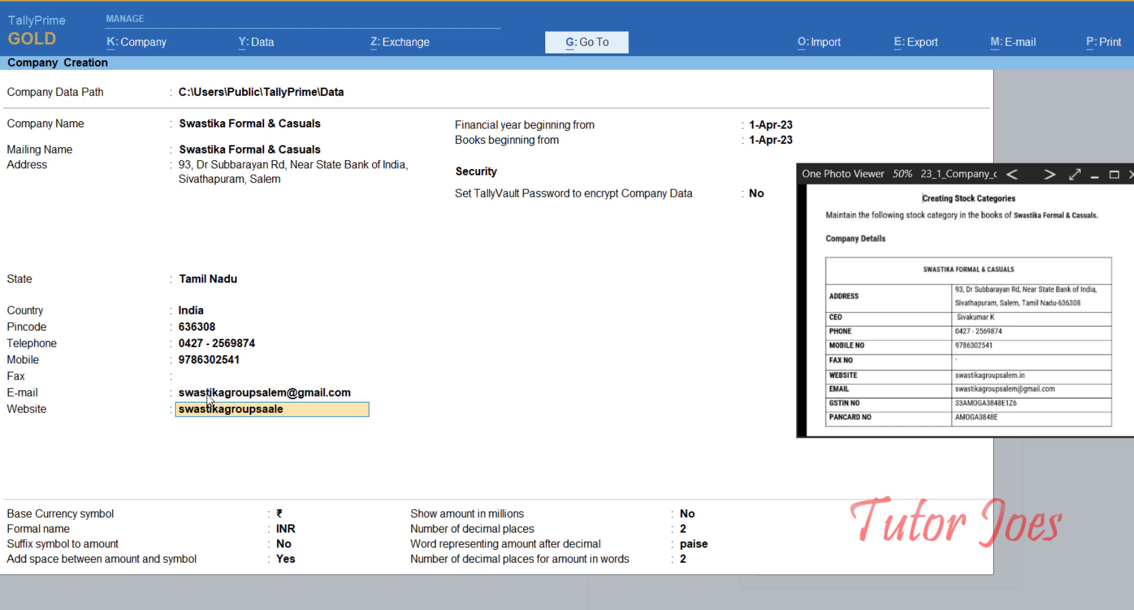
type("lem.in")
left_click(1095, 178)
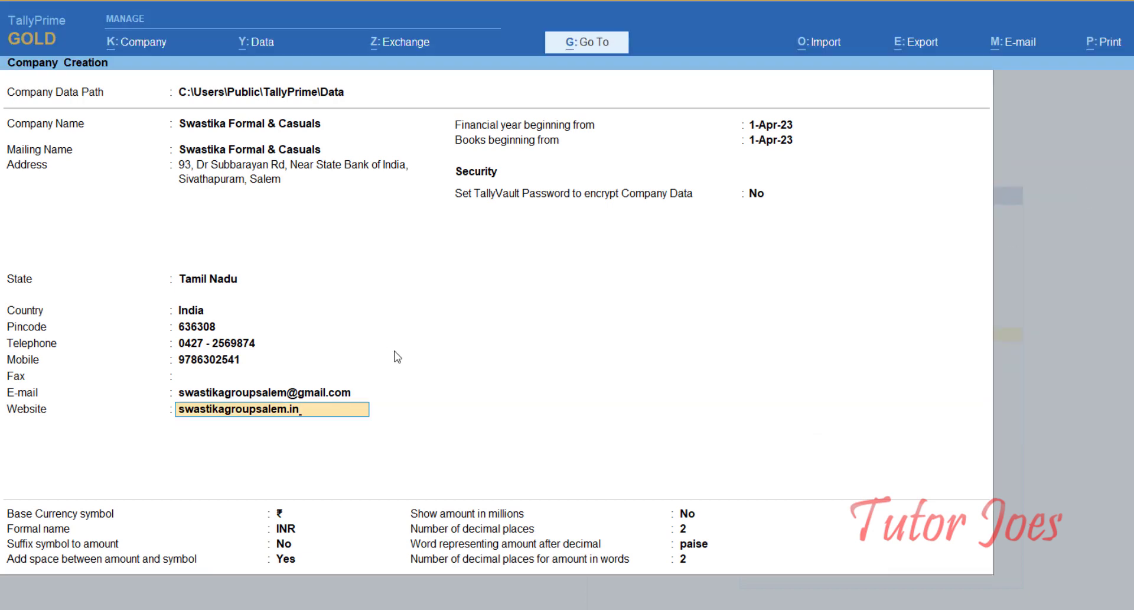
Step: Accept the default financial year, security and currency settings and save the company
key("Return")
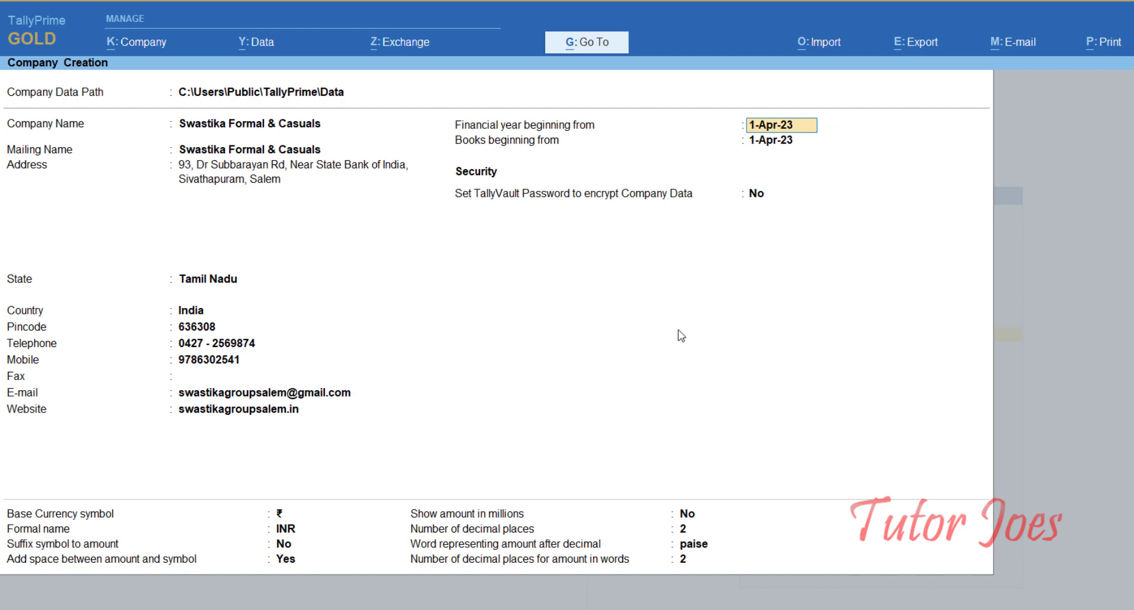
key("Return")
key("Return")
key("Return")
key("Return")
key("Return")
key("Return")
key("Return")
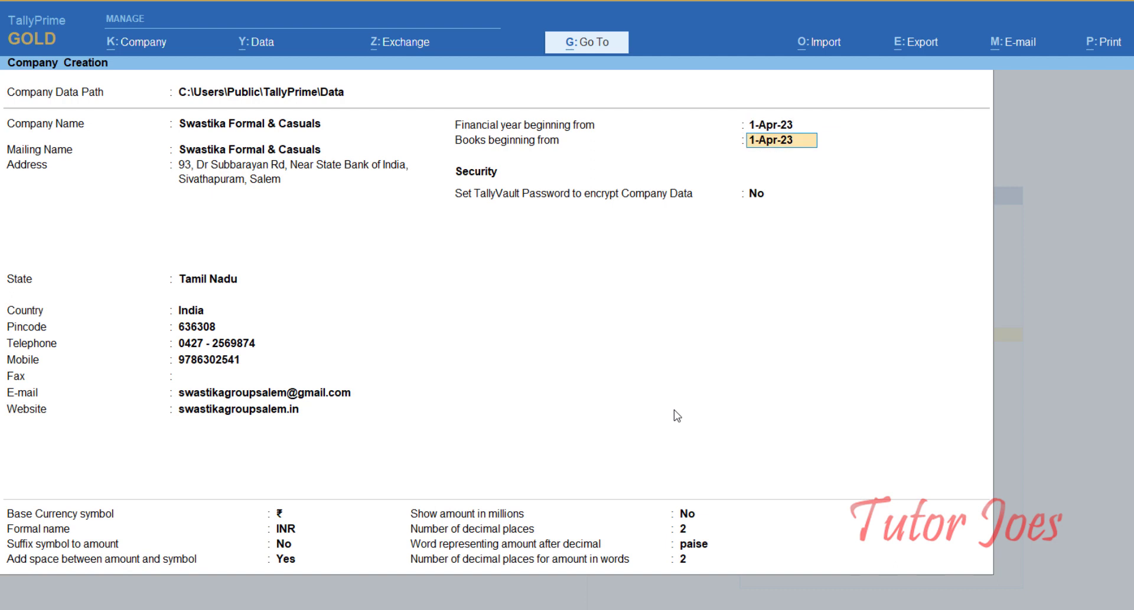
key("Return")
key("Return")
key("Return")
key("Return")
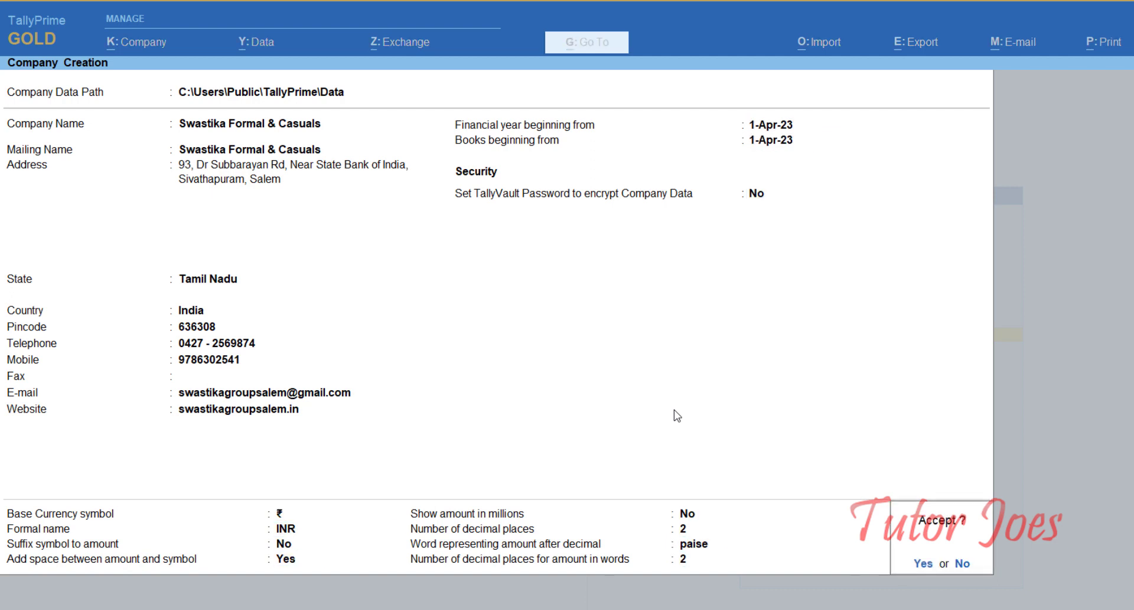
key("Return")
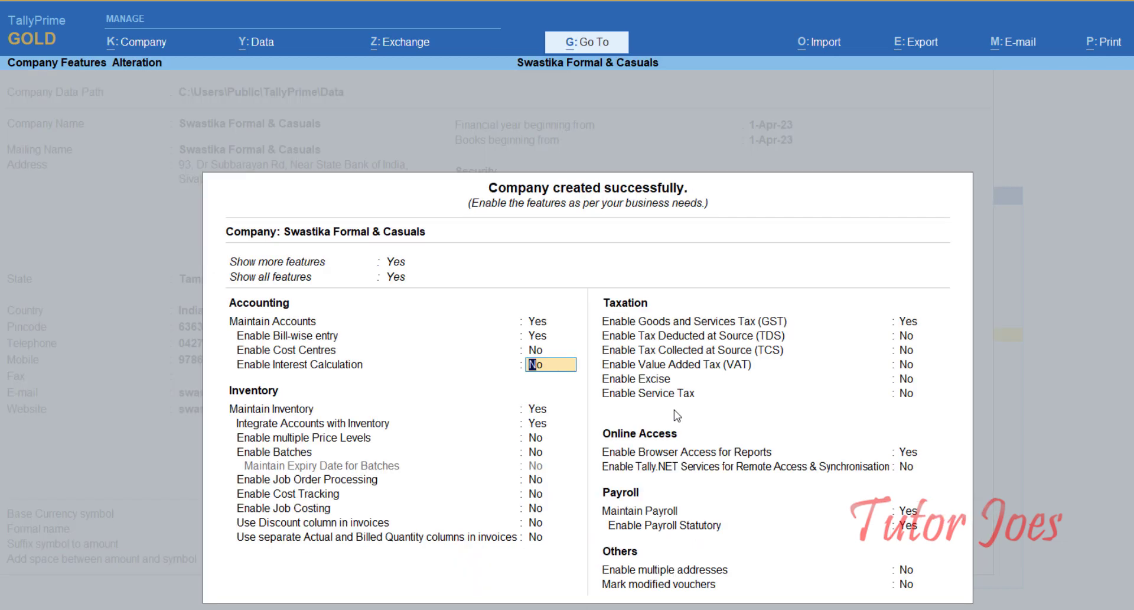
Step: Set Enable GST and Maintain Payroll to No in Company Features and accept them
key("Return")
key("Return")
key("Return")
key("Return")
key("Return")
key("Return")
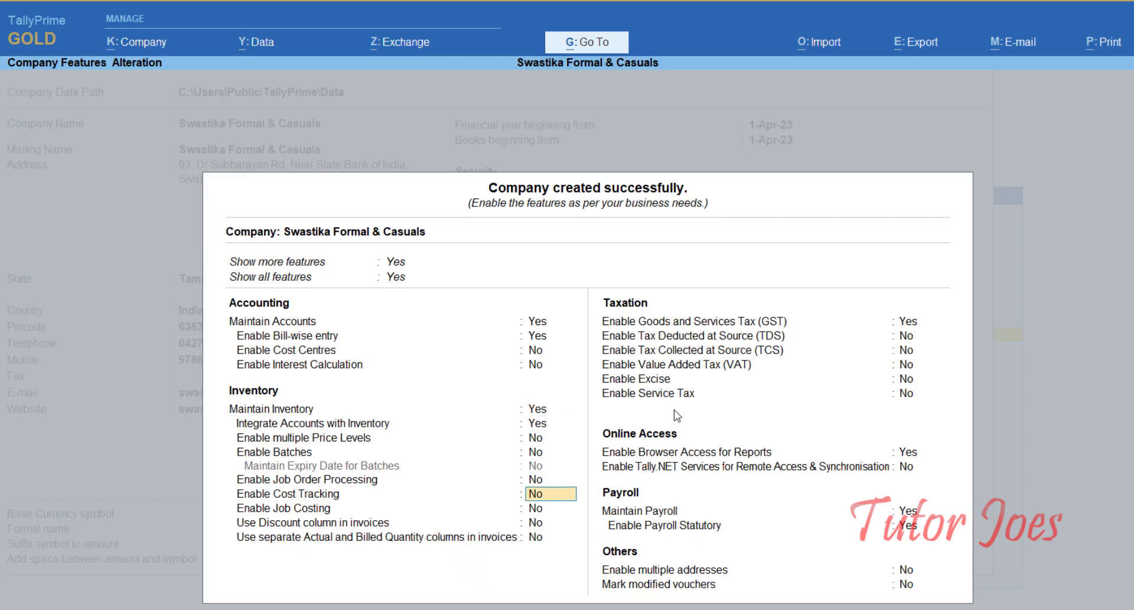
key("Return")
key("Return")
key("Return")
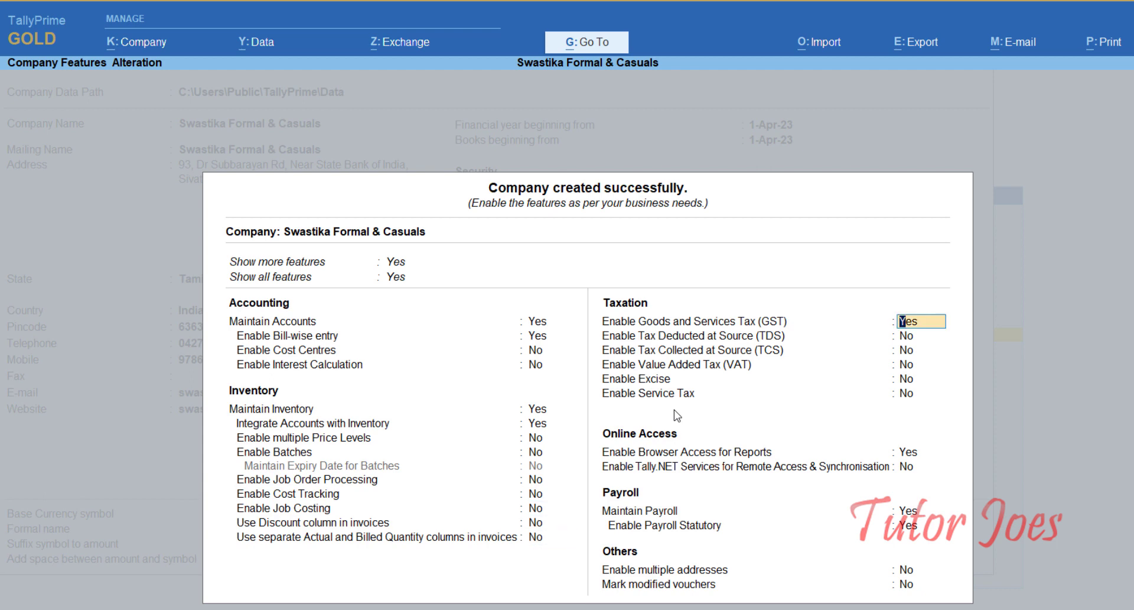
type("n")
key("Return")
key("Return")
key("Return")
key("Return")
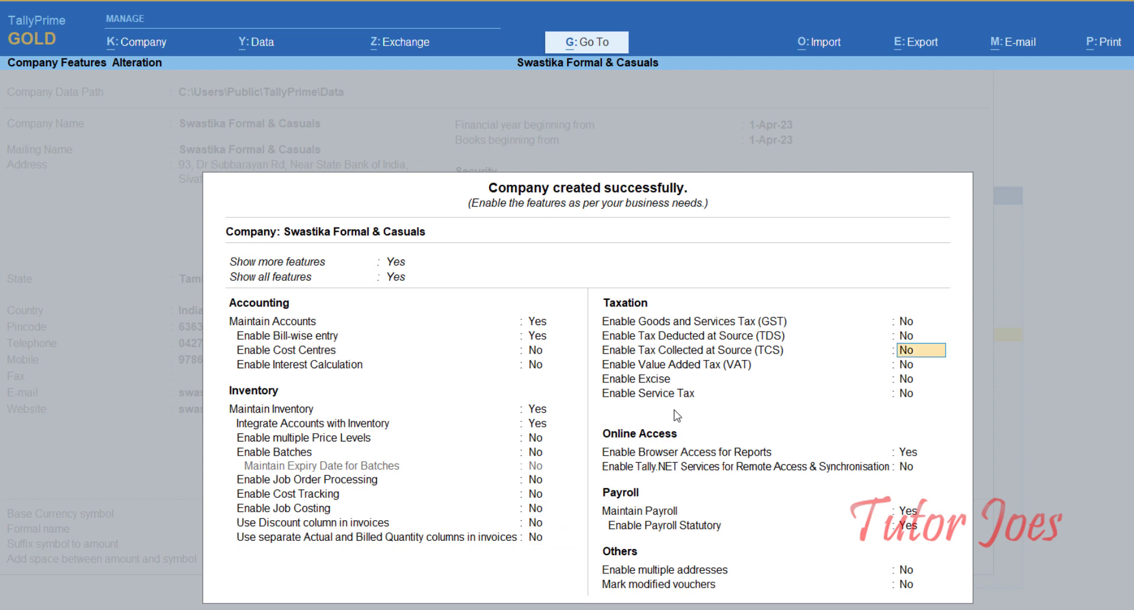
key("Return")
key("Return")
key("Return")
key("Return")
key("Return")
key("Up")
type("n")
key("Return")
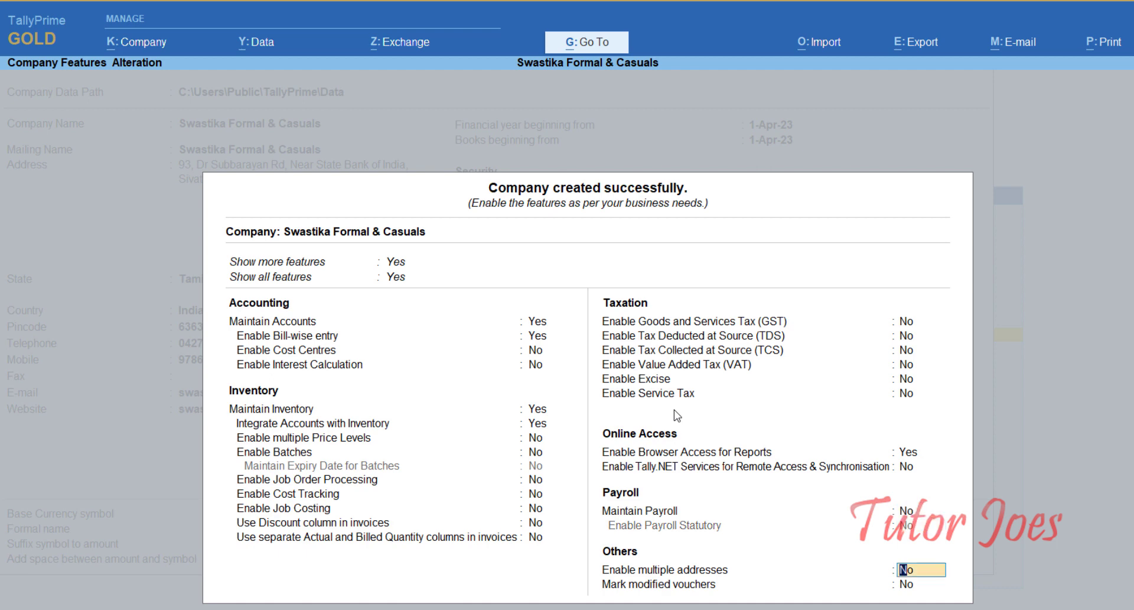
key("Return")
key("Return")
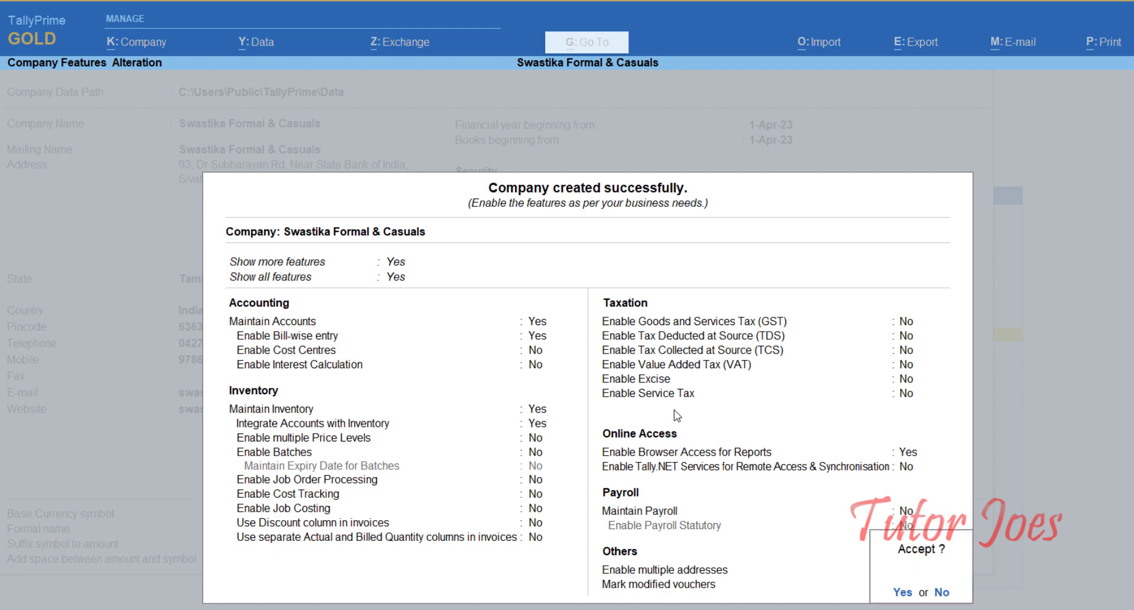
key("Return")
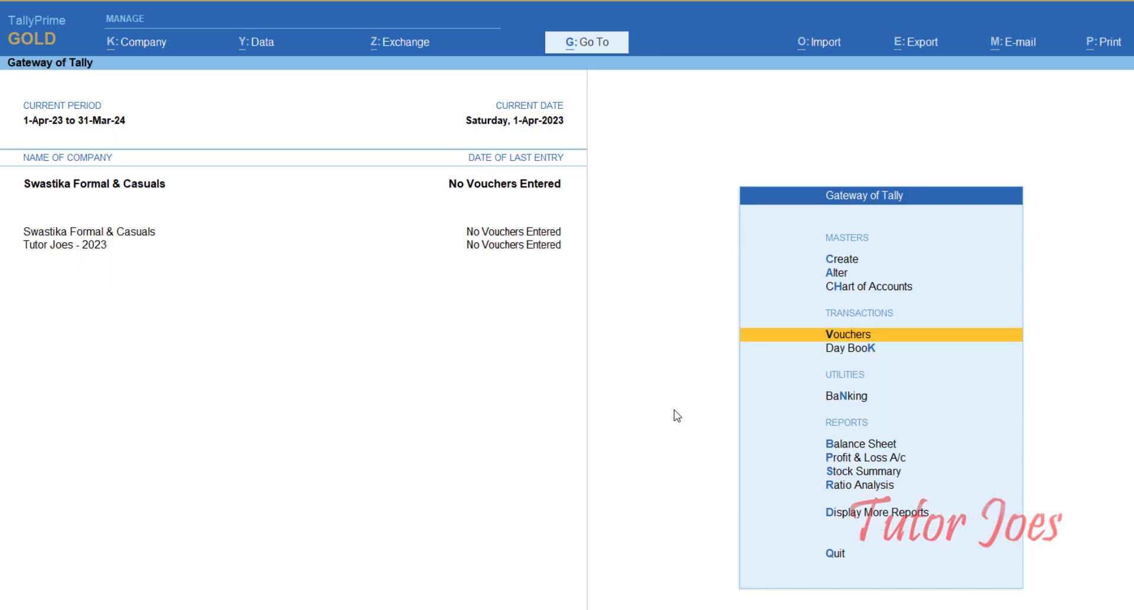
Step: Go to Create > Ledger from Gateway of Tally to start a new ledger
key("Up")
key("Up")
key("Up")
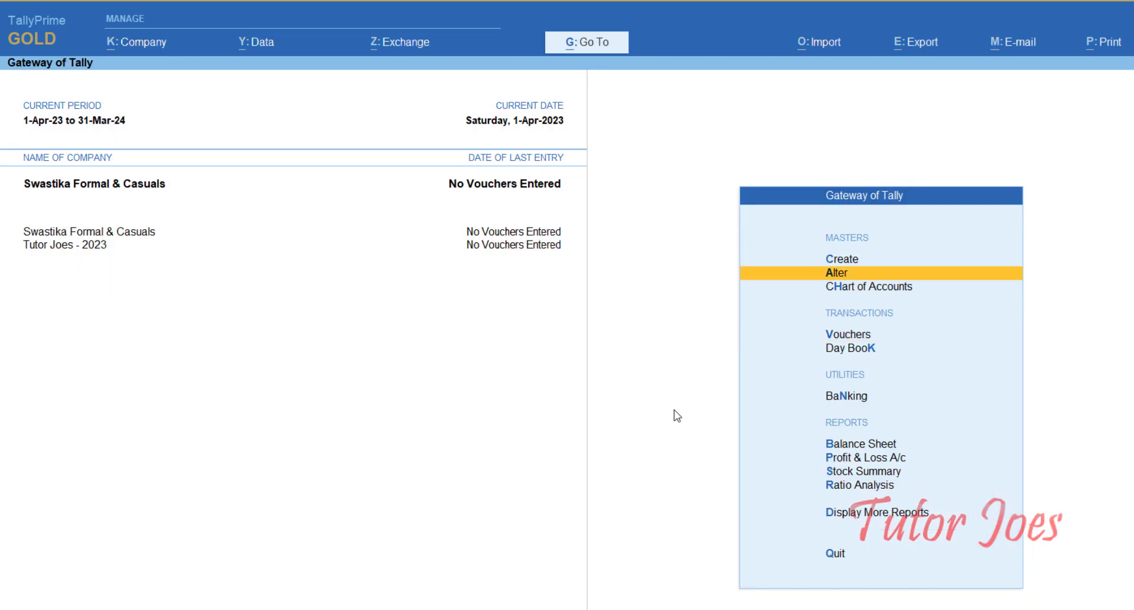
key("Return")
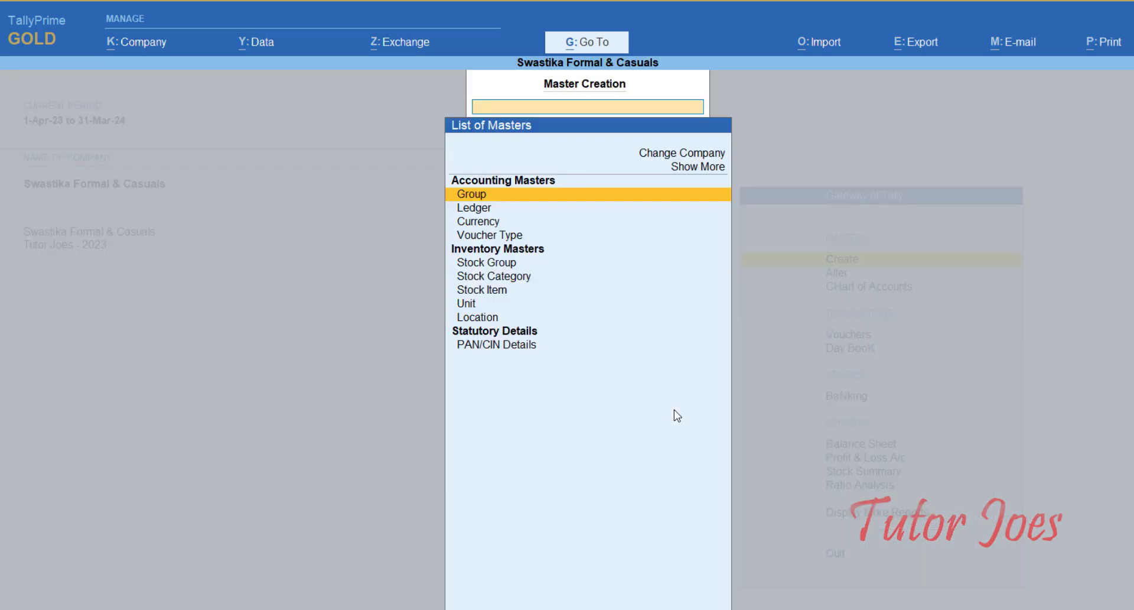
key("Down")
key("Return")
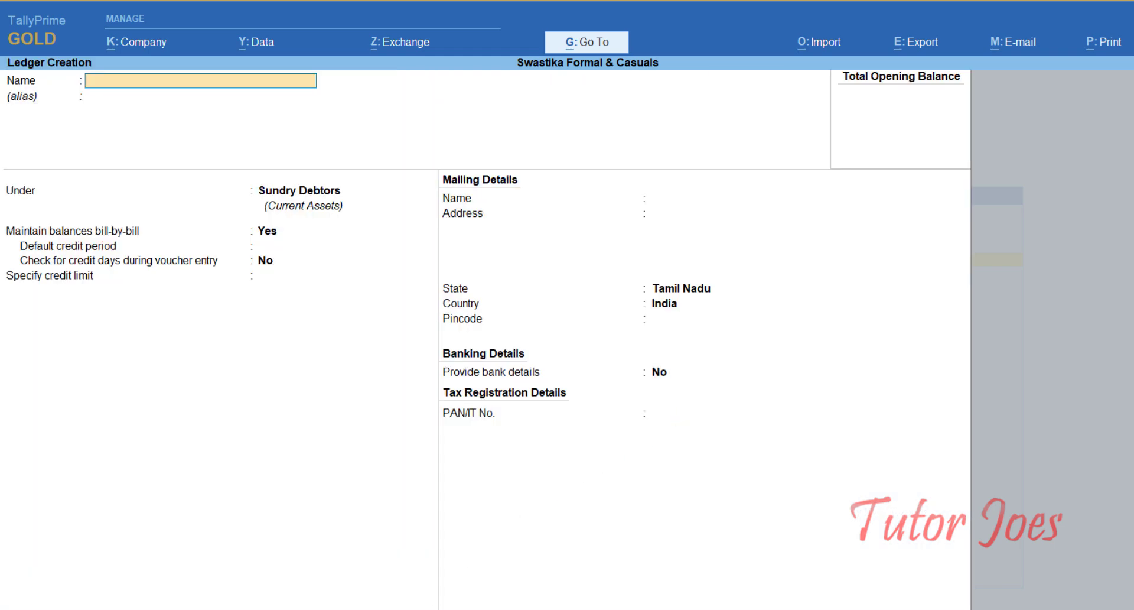
key("alt+Tab")
Step: Create the Capital ledger under Capital Account with a 5,00,000 opening balance
left_click(1055, 174)
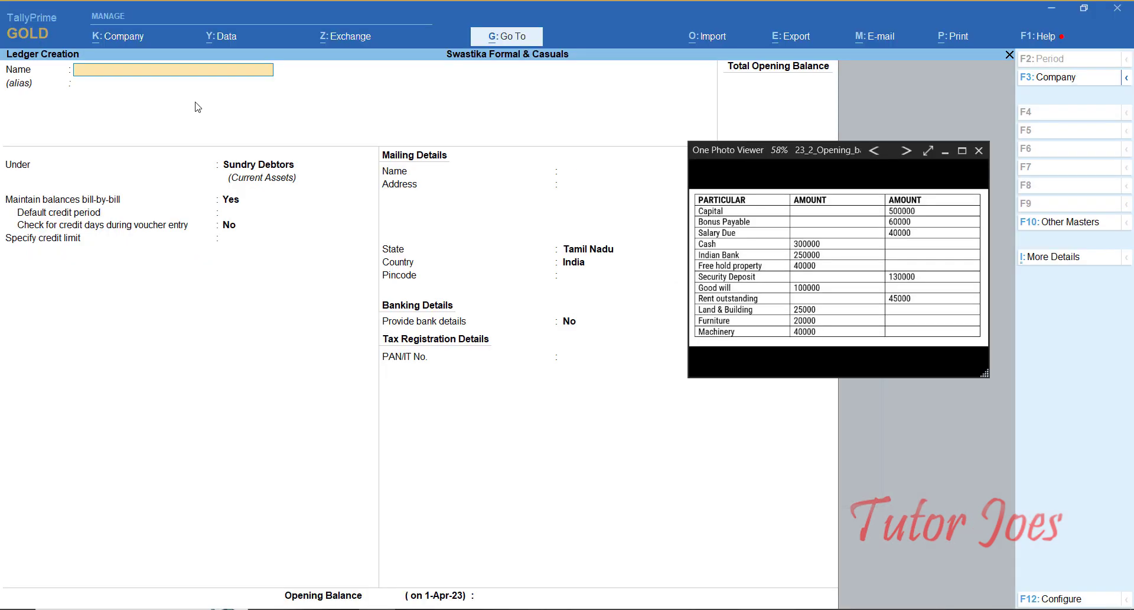
type("Capital")
key("Return")
key("Return")
type("Capi")
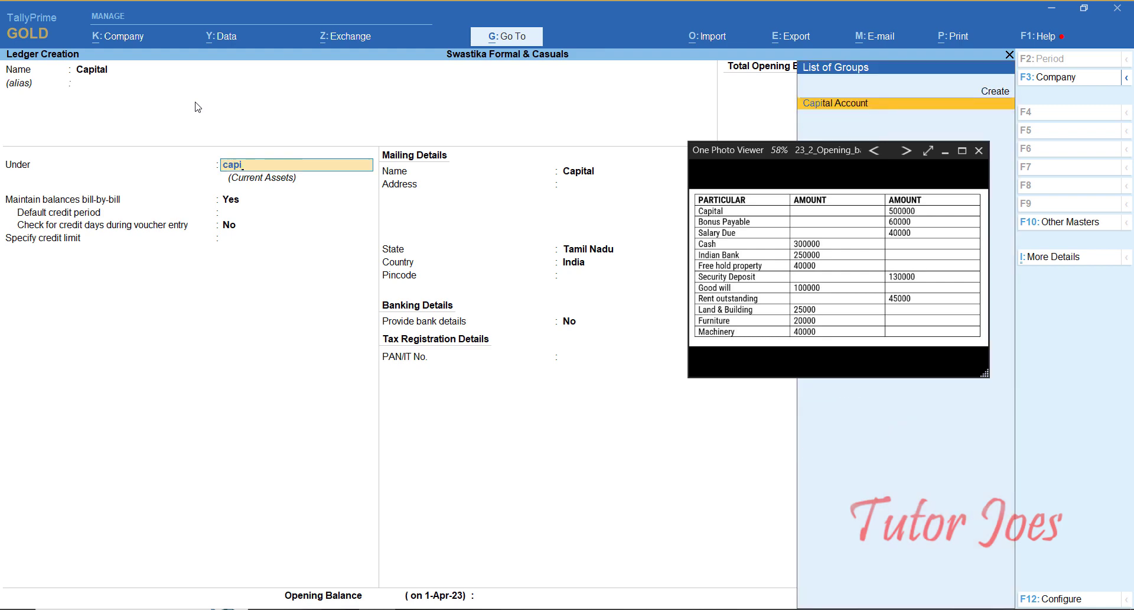
key("Return")
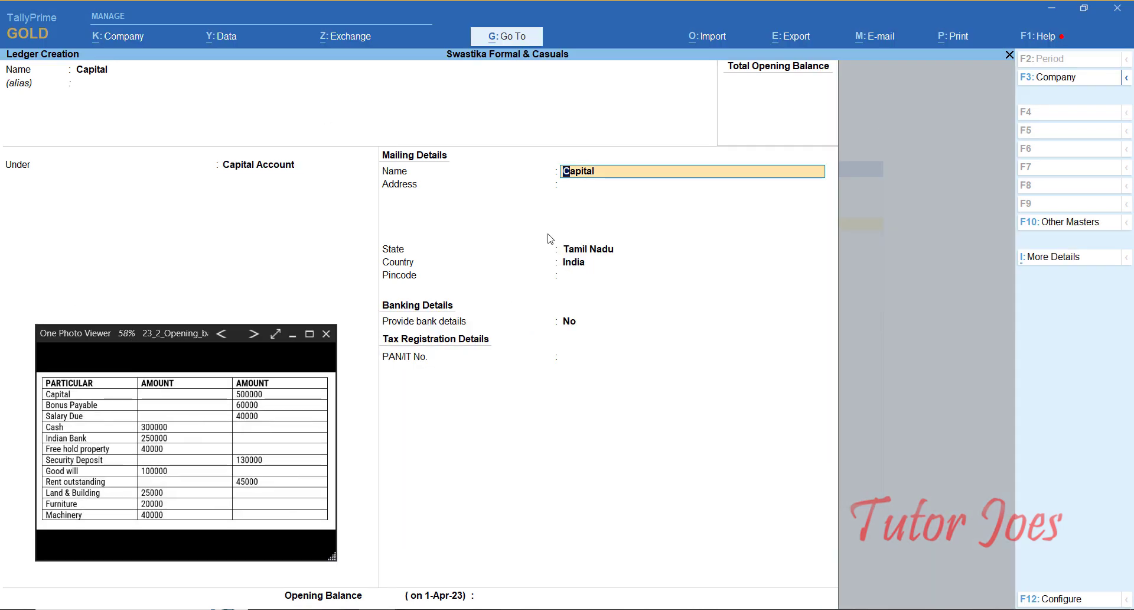
key("Return")
key("Return")
key("Return")
key("Return")
key("Return")
key("Return")
key("Return")
key("Return")
key("Escape")
type("500000")
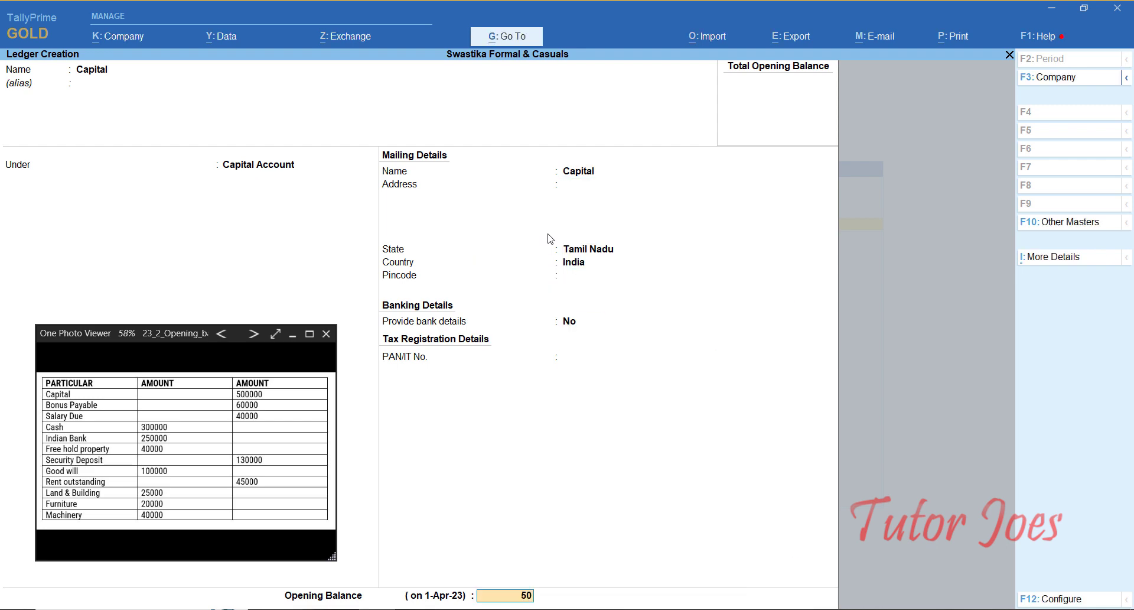
key("Return")
key("Return")
key("Return")
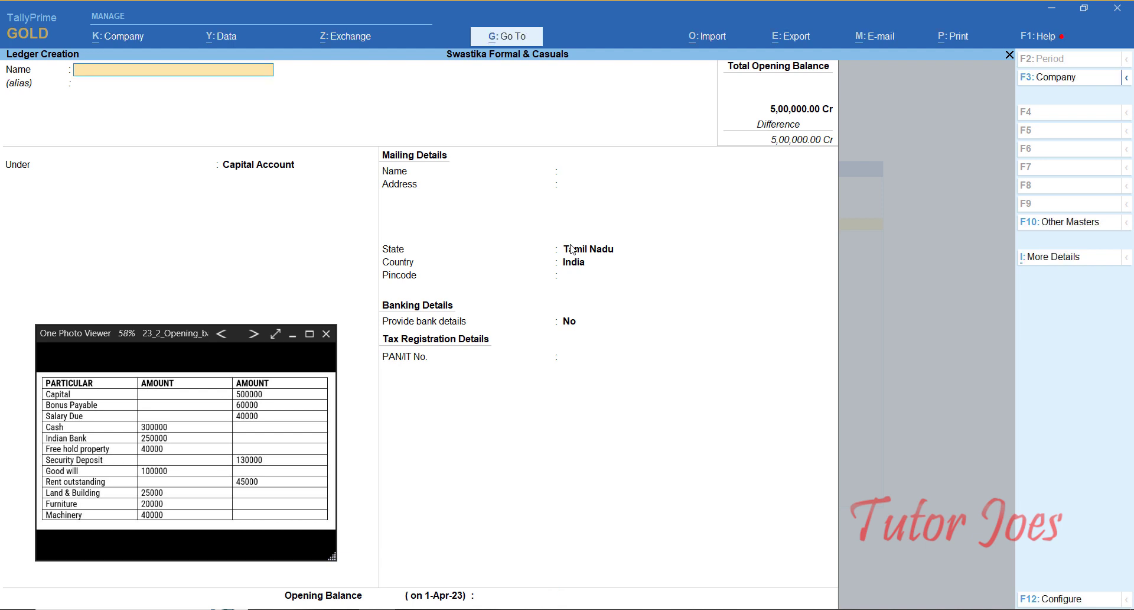
Step: Create Bonus Payable under Current Liabilities with a 60,000 Cr opening balance
type("Bonus Payable")
key("Return")
key("Return")
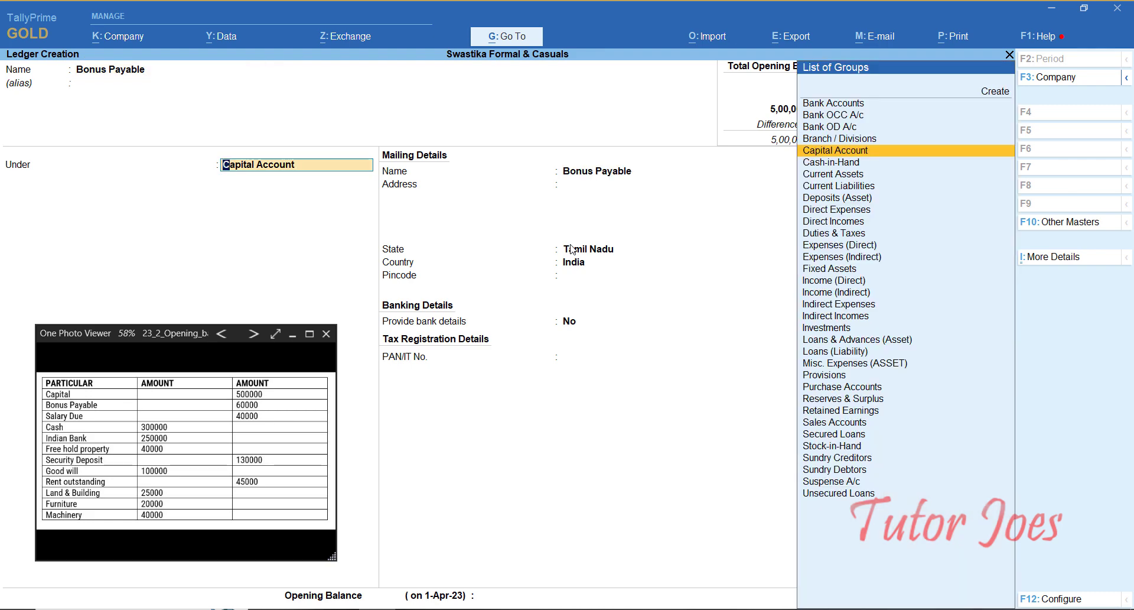
type("Cur")
key("Down")
key("Up")
key("Down")
key("Return")
key("Return")
key("Return")
key("Return")
key("Return")
key("Return")
key("Return")
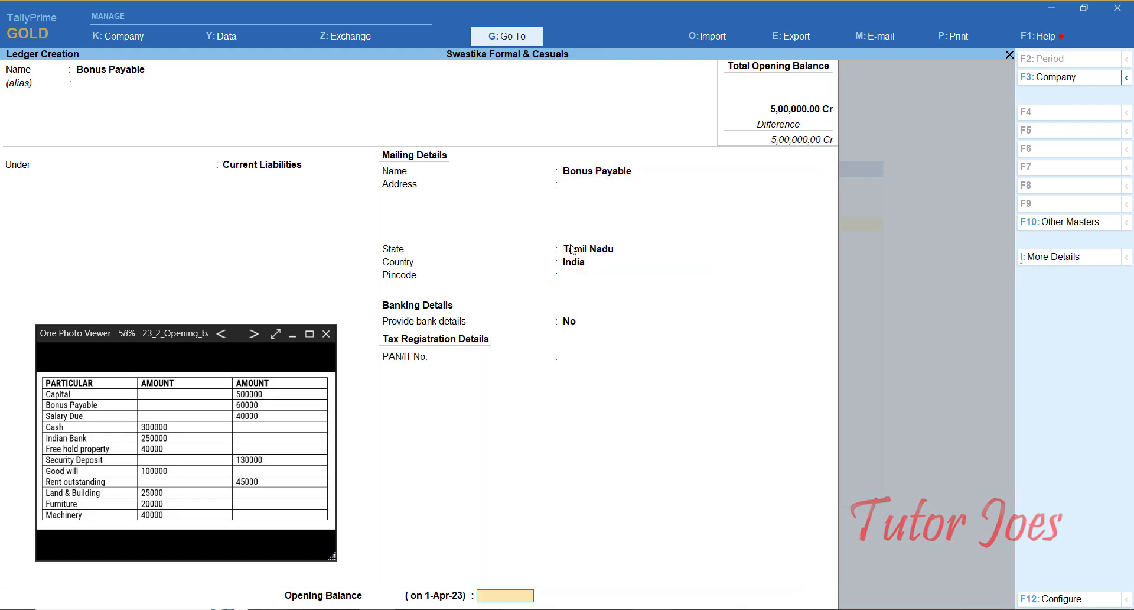
type("60000")
key("Return")
key("Return")
Step: Create Salary Due with 40,000 Cr, then page back to reopen the Cash ledger
key("Return")
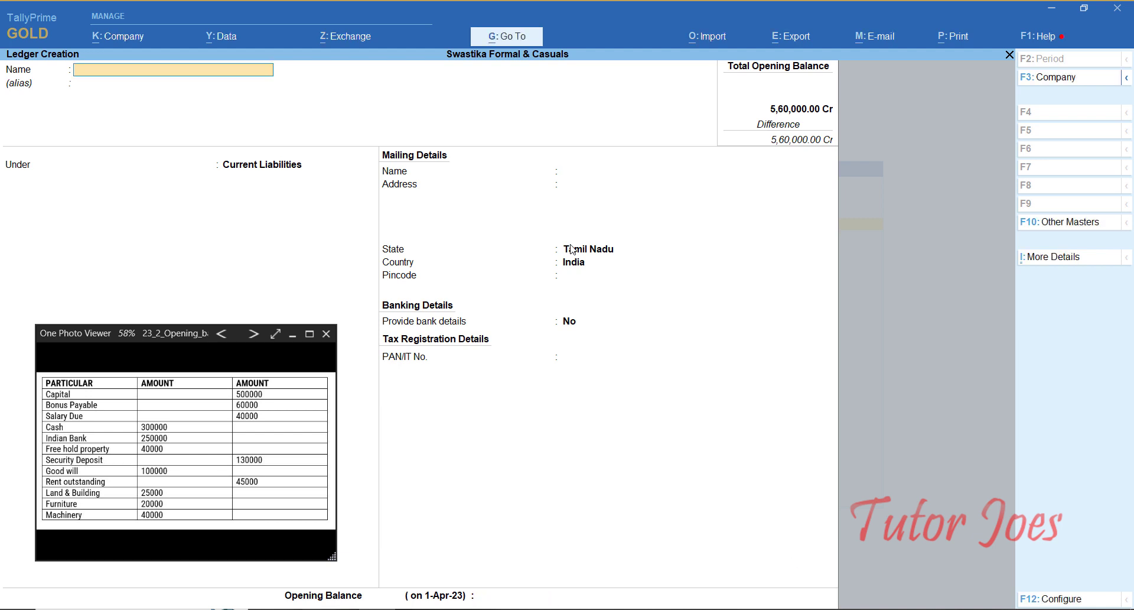
type("Salary Du")
key("Return")
key("Return")
key("Return")
key("Return")
key("Return")
key("Return")
key("Return")
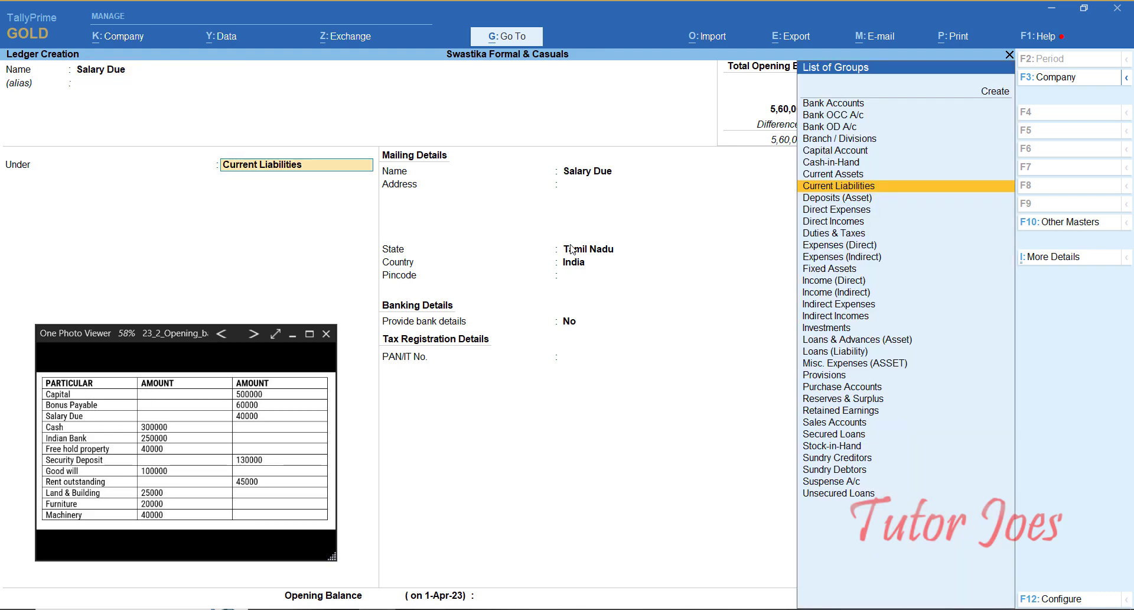
key("Return")
key("Return")
key("Return")
key("Escape")
type("40000")
key("Return")
key("Return")
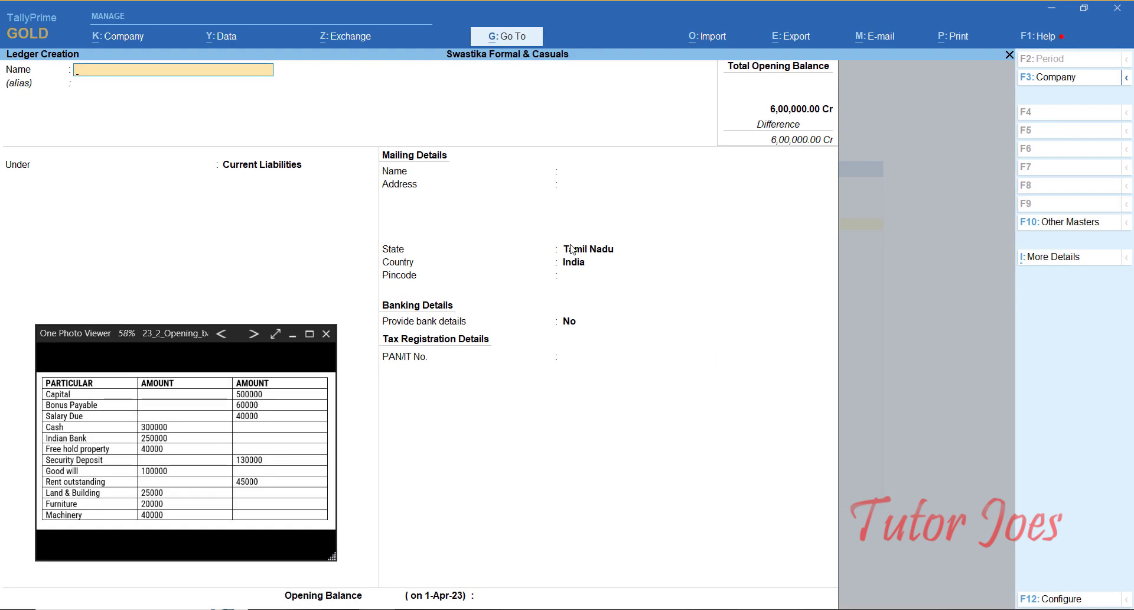
key("Escape")
key("Page_Up")
key("Escape")
key("Page_Up")
key("Page_Up")
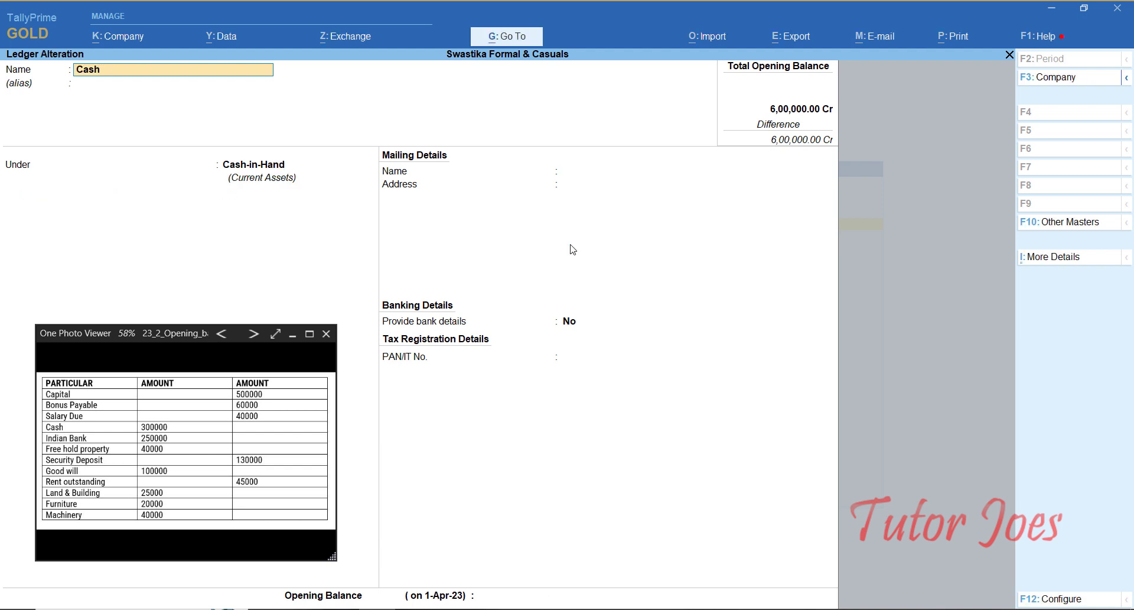
Step: Give the Cash ledger a 3,00,000 Dr opening balance
key("Return")
key("Return")
key("Return")
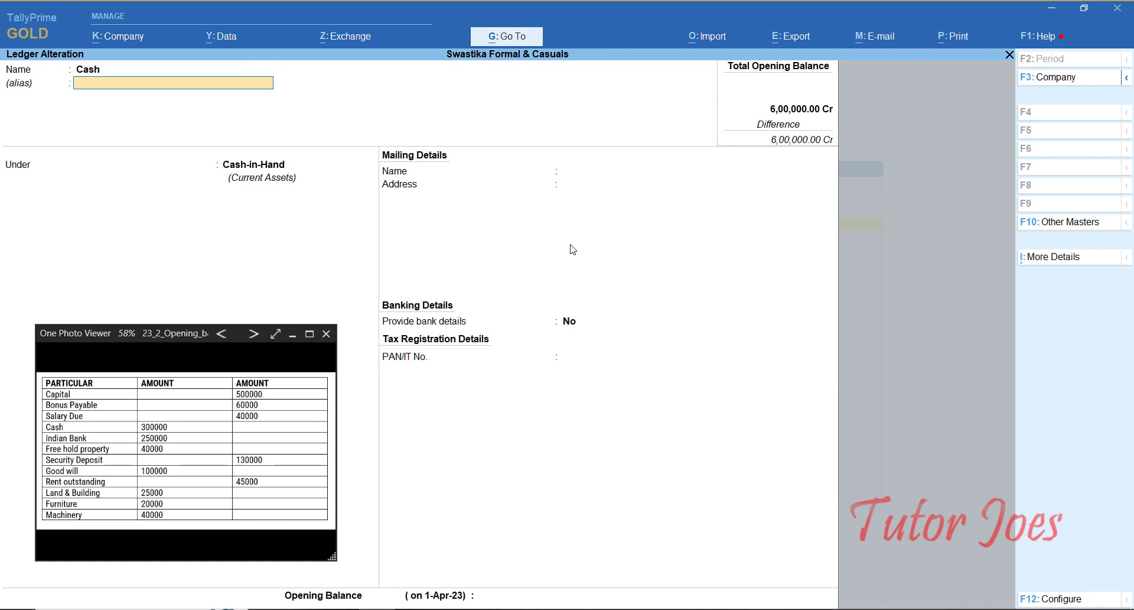
key("Return")
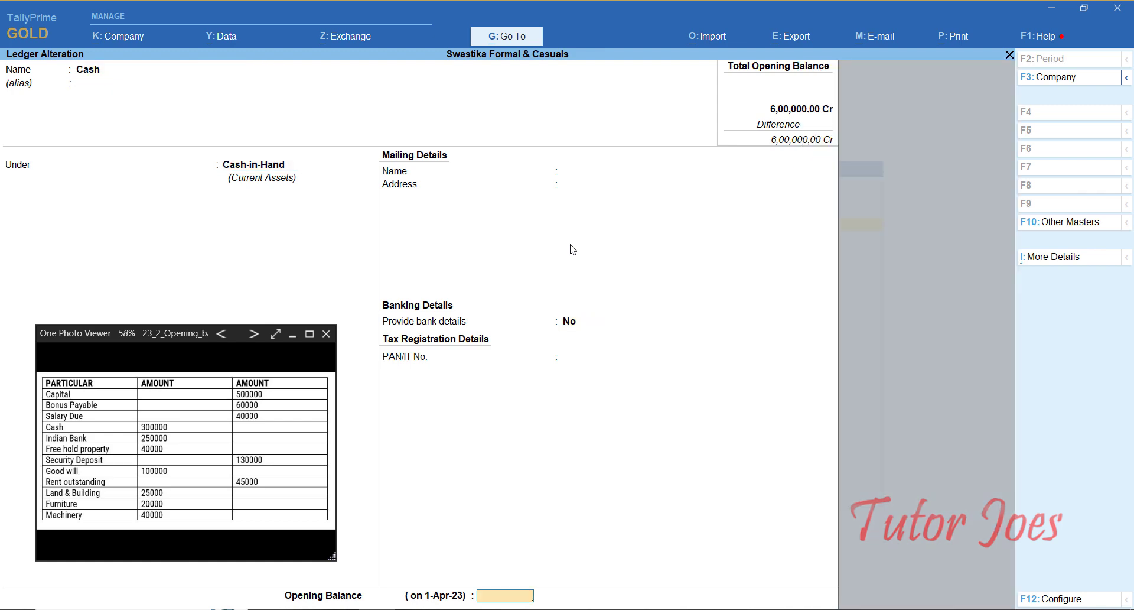
type("300000")
key("Return")
key("Return")
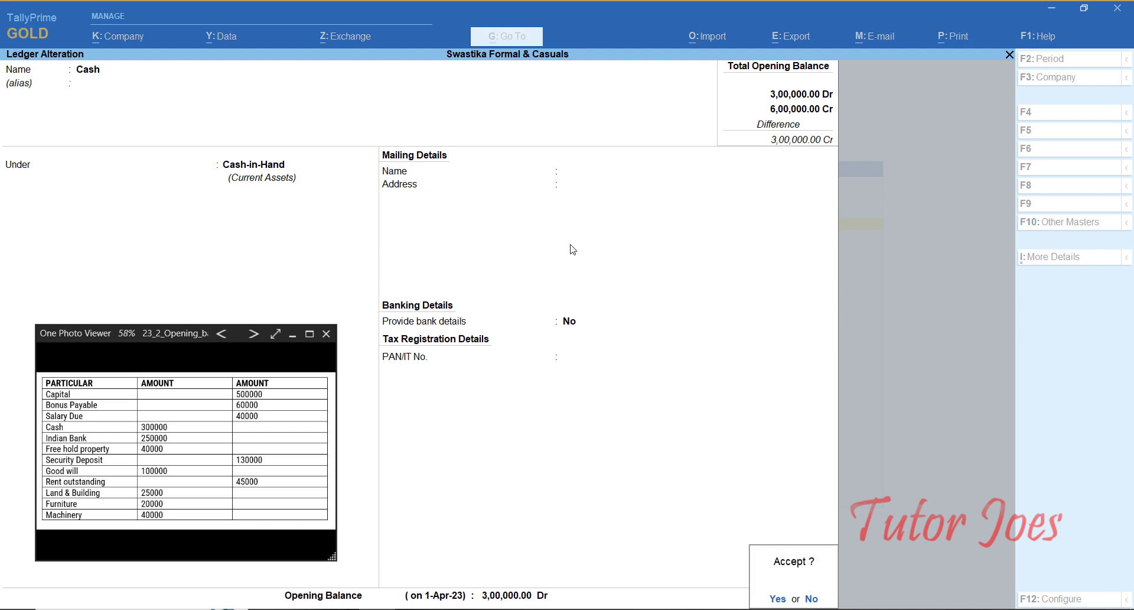
Step: Create Indian Bank under Bank Accounts, bank name Not Applicable, with 2,50,000 Dr opening balance
key("Return")
type("Indian bank")
key("Return")
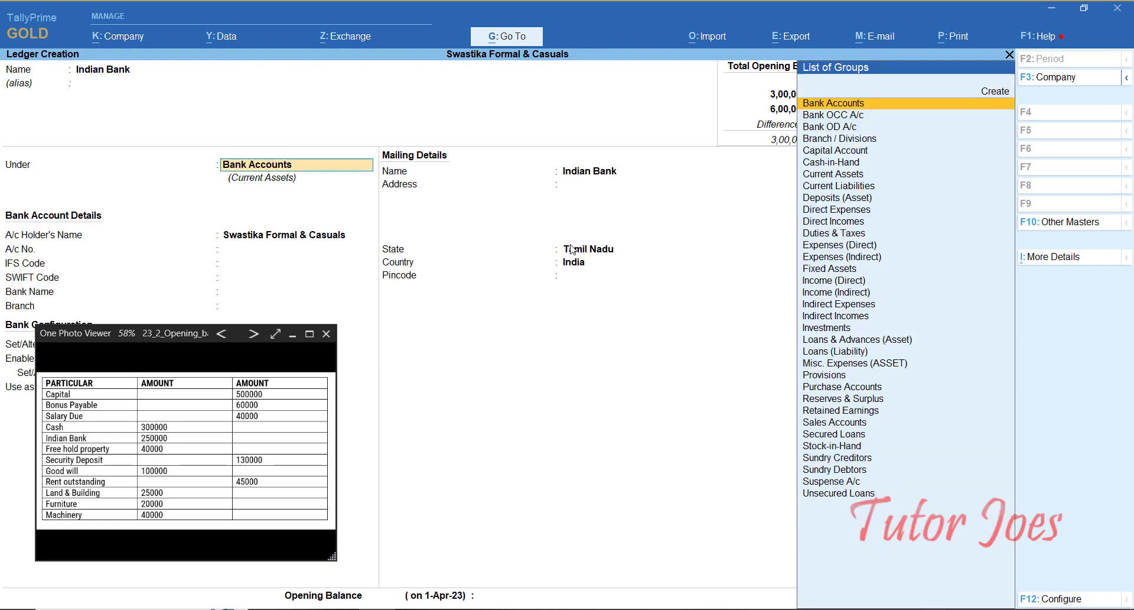
key("Return")
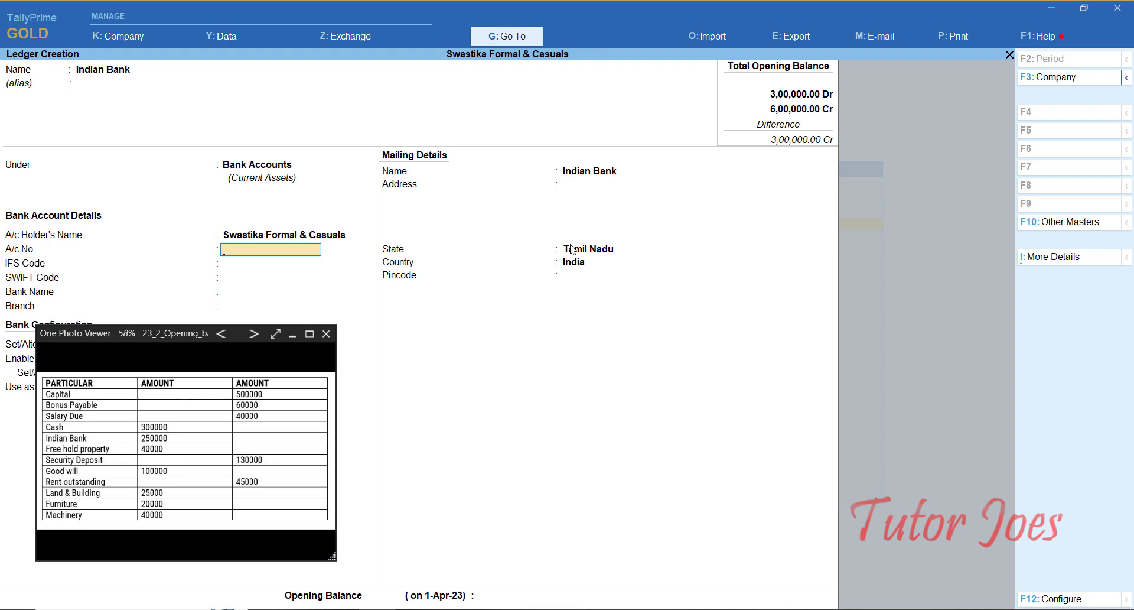
key("Return")
key("Return")
key("Return")
key("Return")
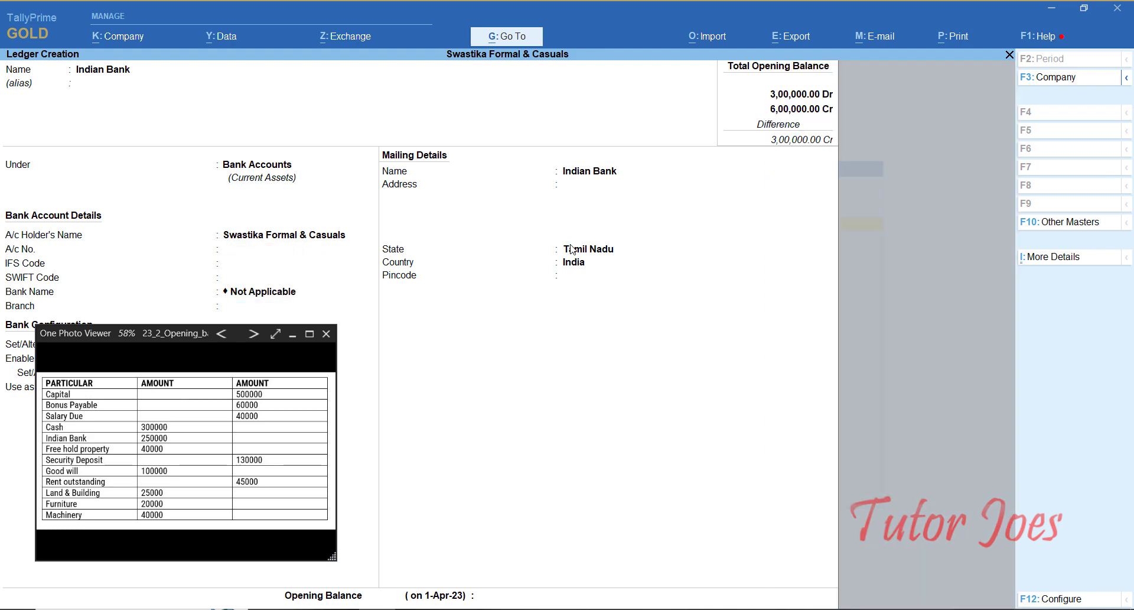
key("Return")
key("Return")
key("Return")
key("Return")
key("Return")
key("Return")
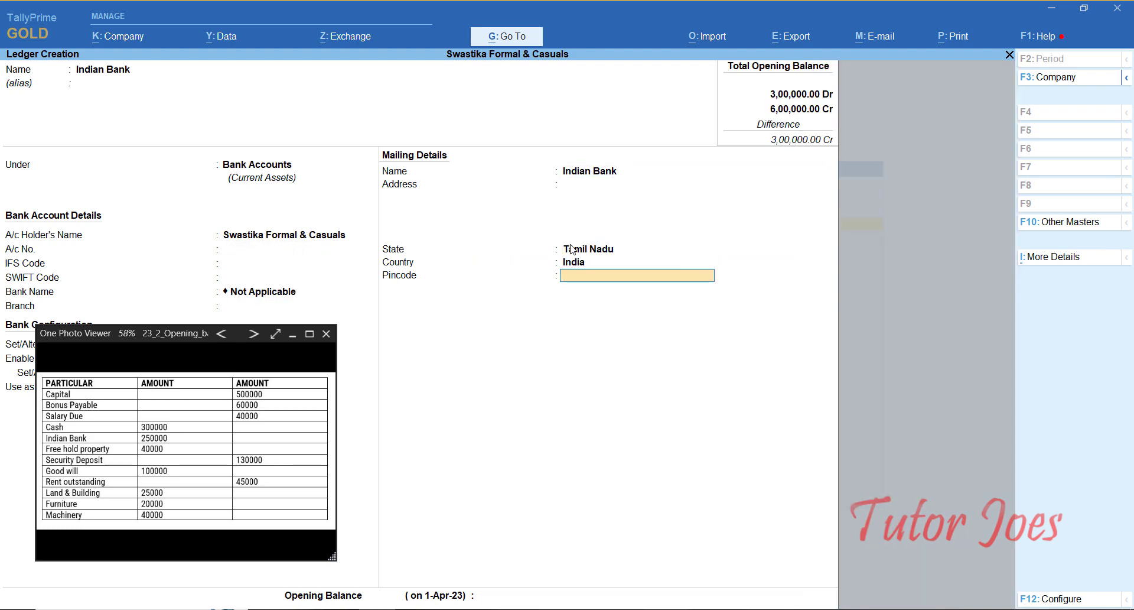
type("250000")
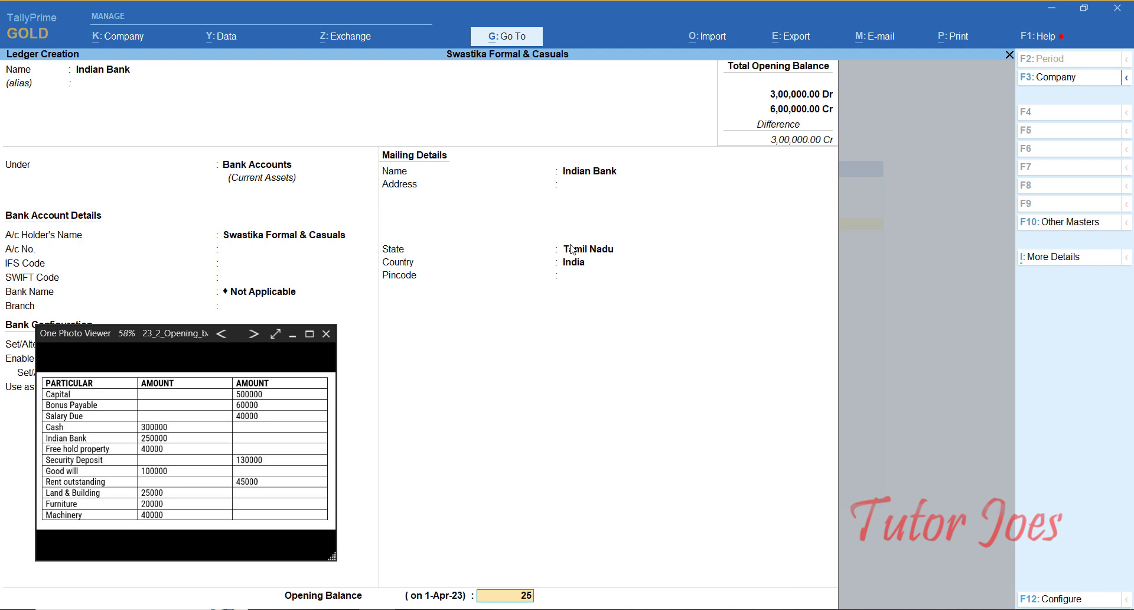
key("Return")
key("Return")
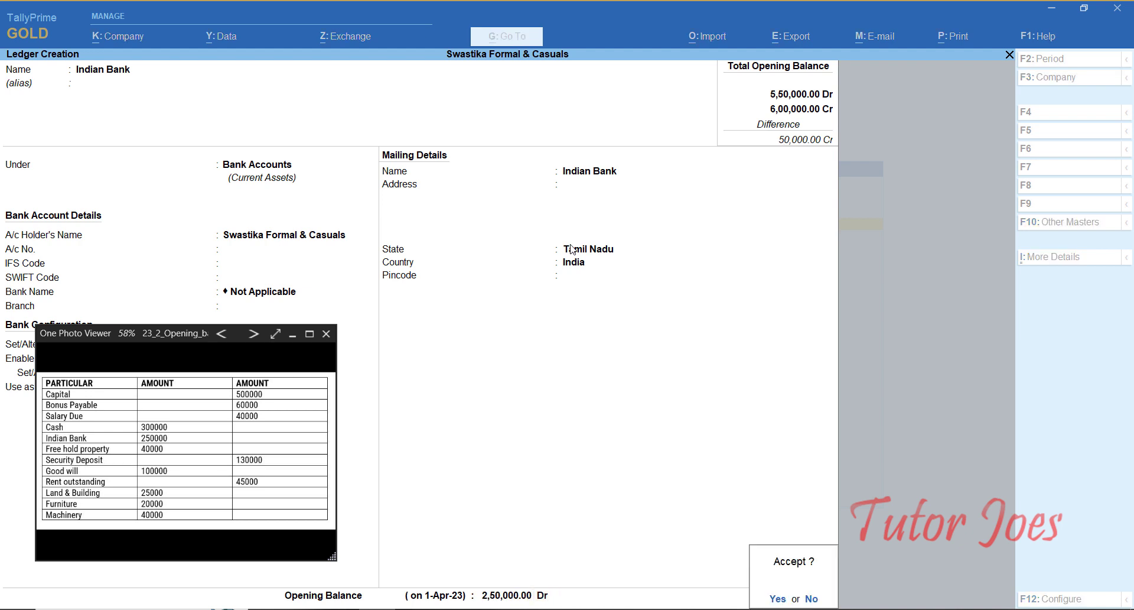
key("Return")
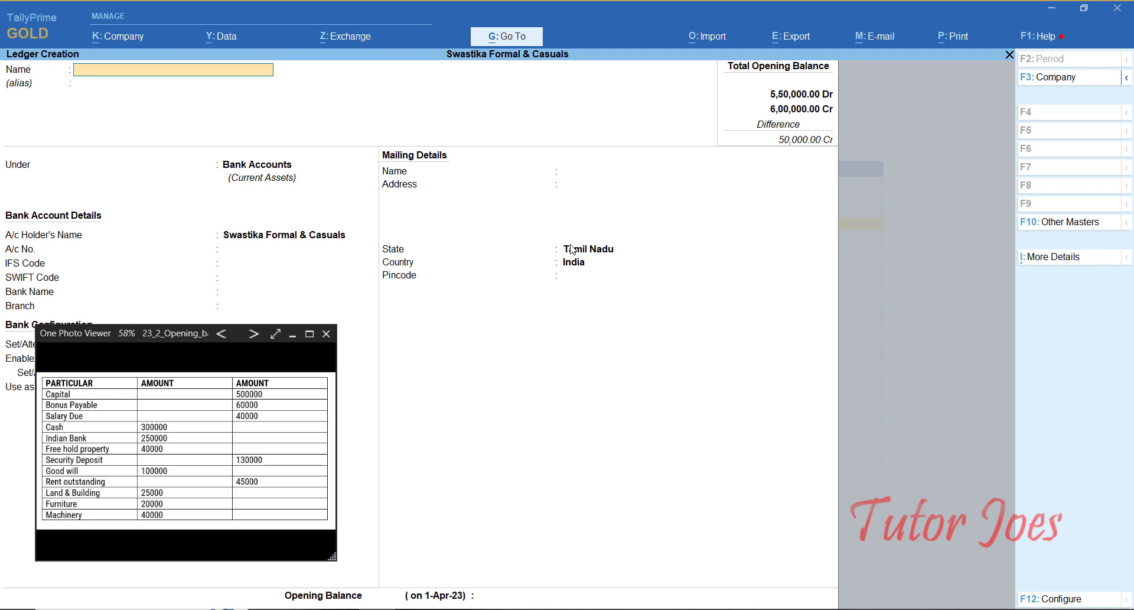
Step: Create Free Hold Property under Fixed Assets with a 40,000 Dr opening balance
type("Free Hold Property")
key("Return")
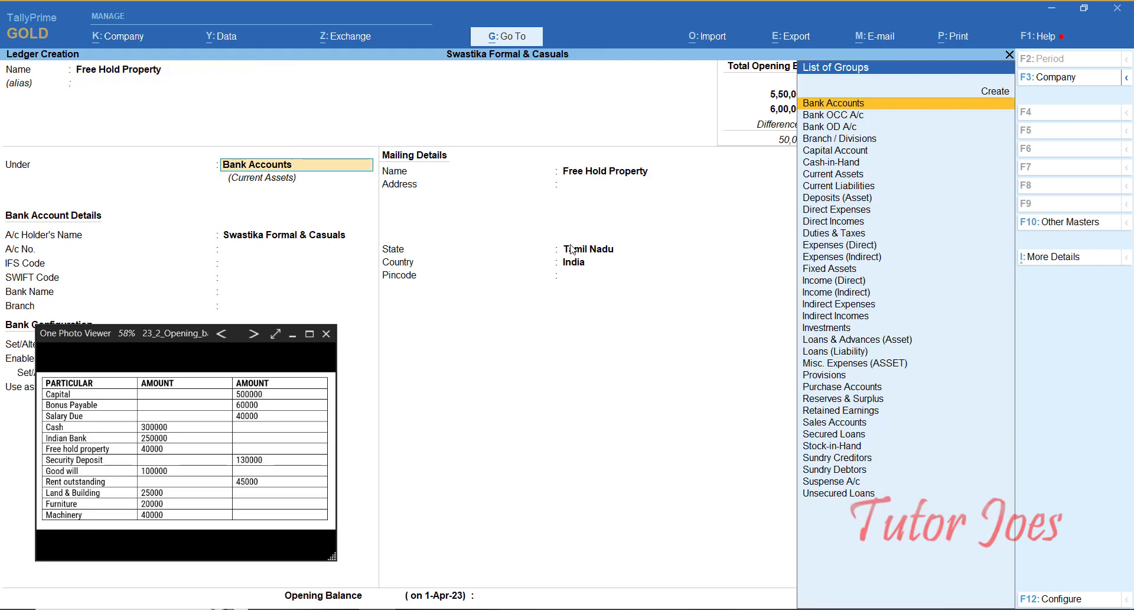
type("Fi")
key("Return")
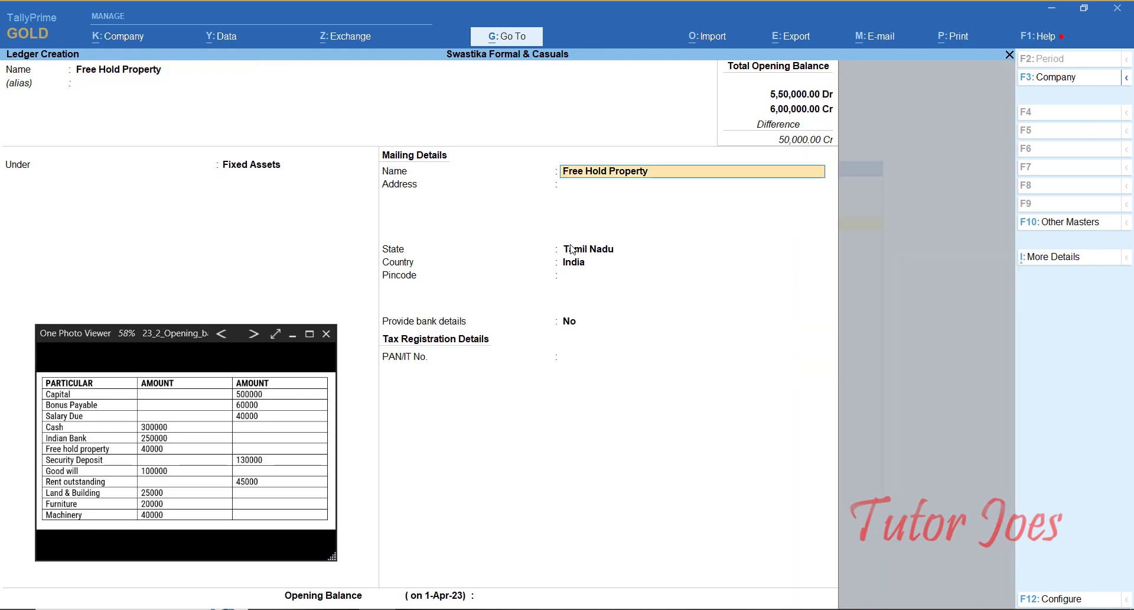
key("Return")
key("Return")
key("Return")
key("Return")
key("Return")
key("Return")
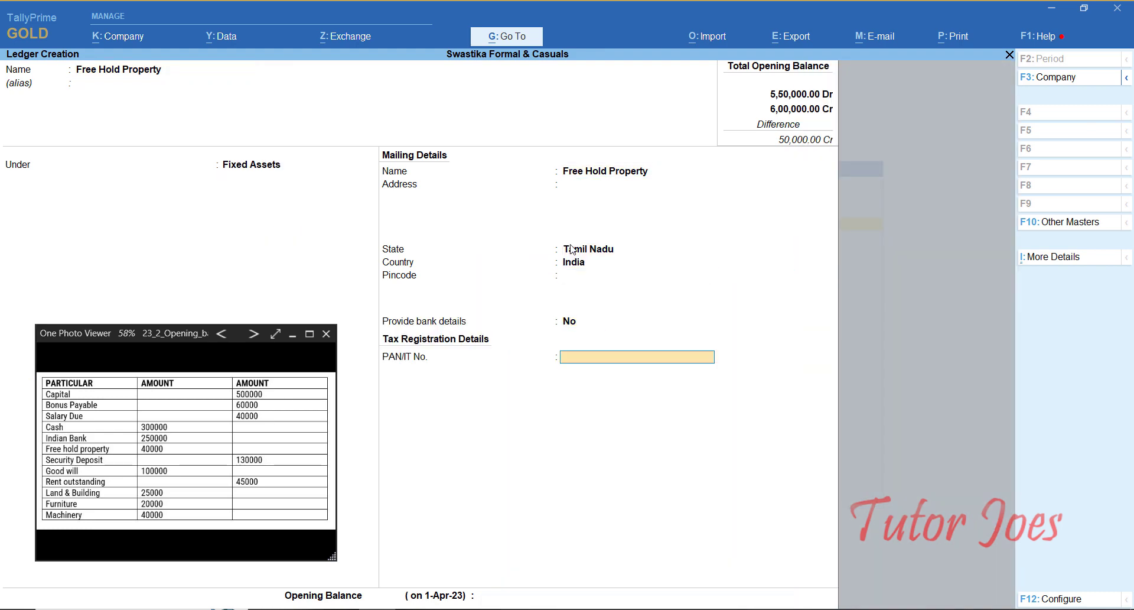
key("Return")
key("Escape")
type("40,000")
key("Return")
key("Return")
Step: Create Security Deposit under Current Liabilities with a 1,30,000 Cr opening balance
key("Return")
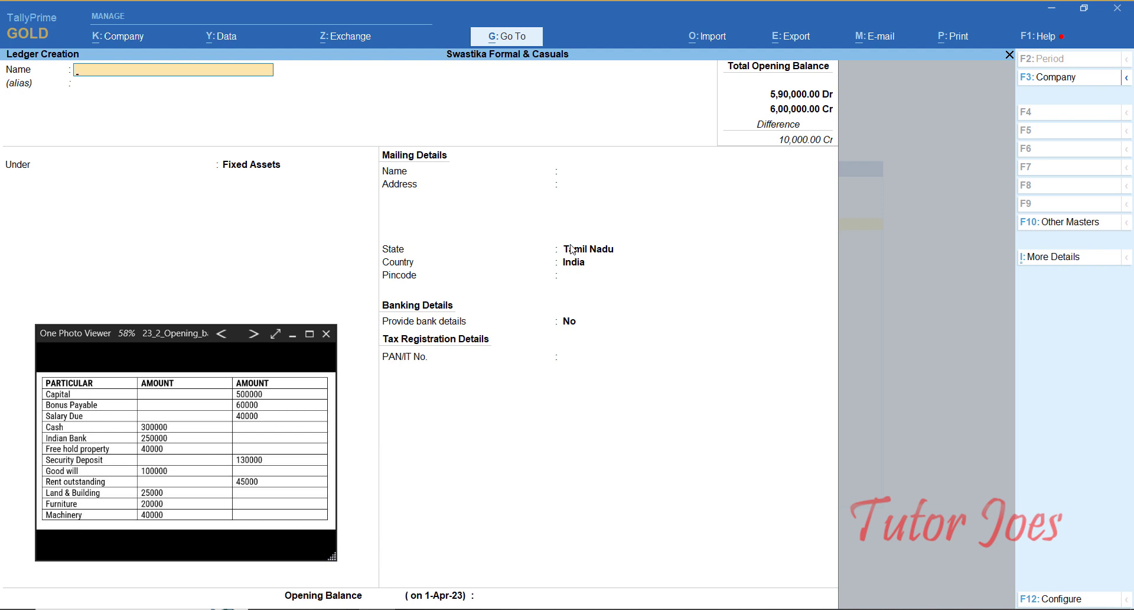
type("Securityd")
key("BackSpace")
type("Deposit")
key("Return")
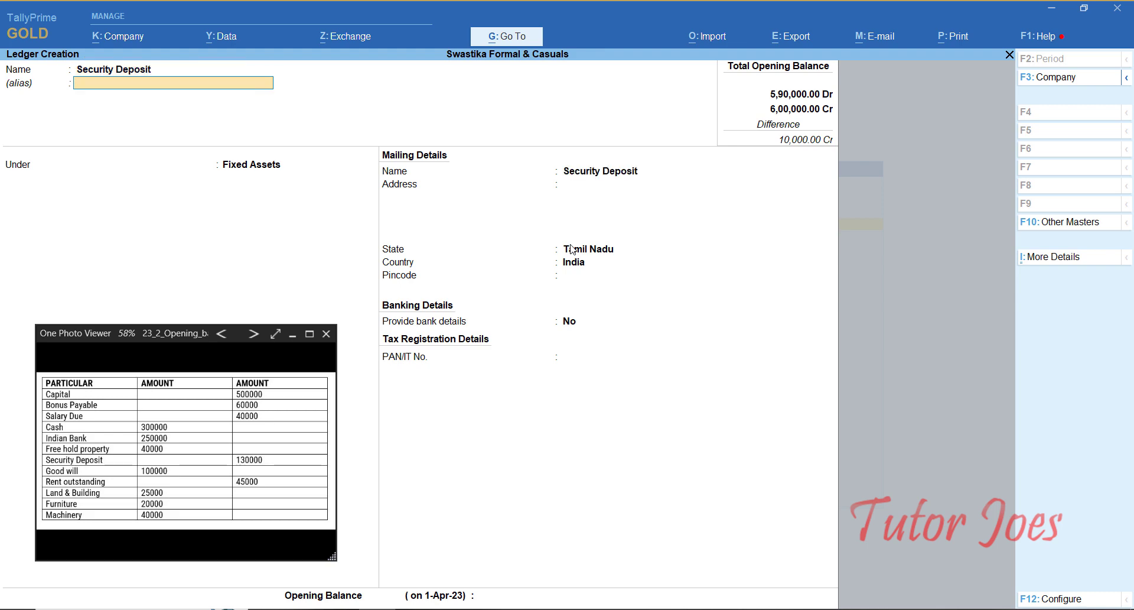
type("Cur")
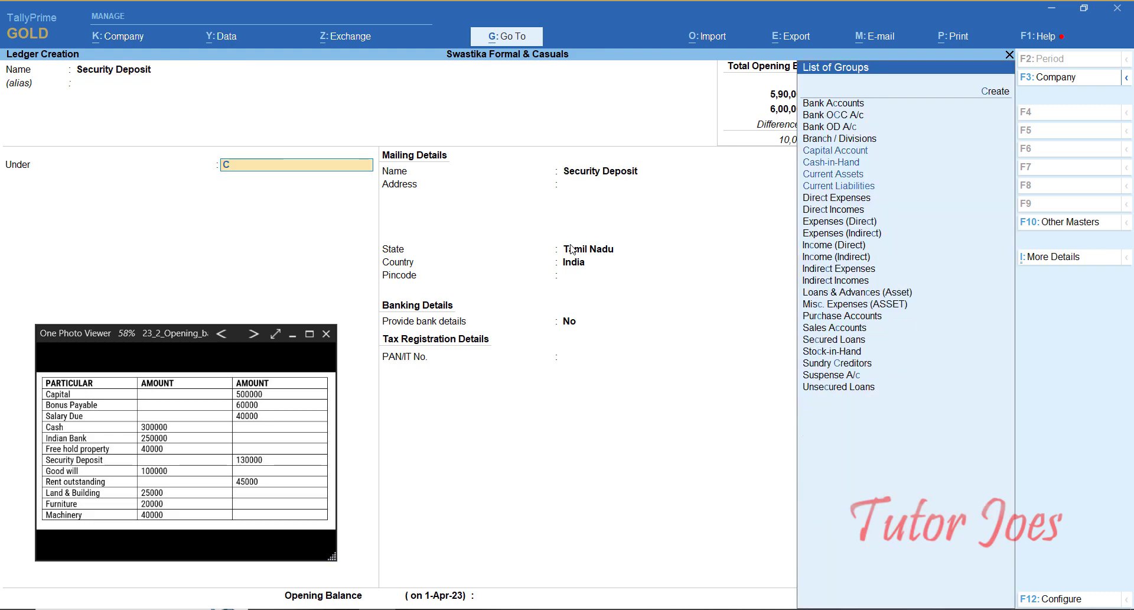
key("Down")
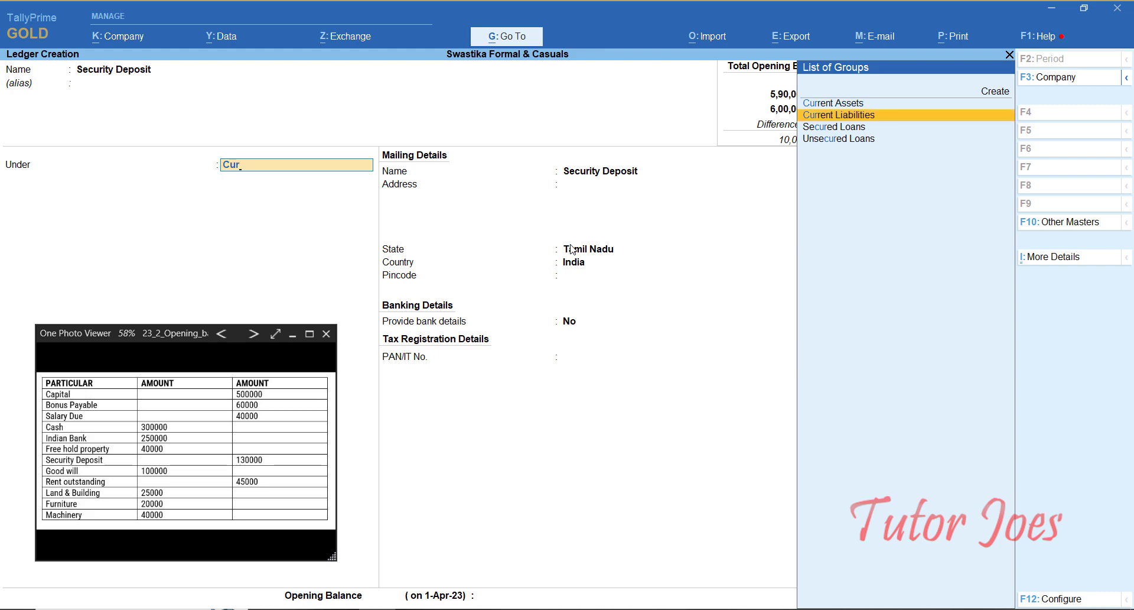
key("Return")
key("Return")
key("Return")
key("Return")
key("Return")
key("Return")
key("Return")
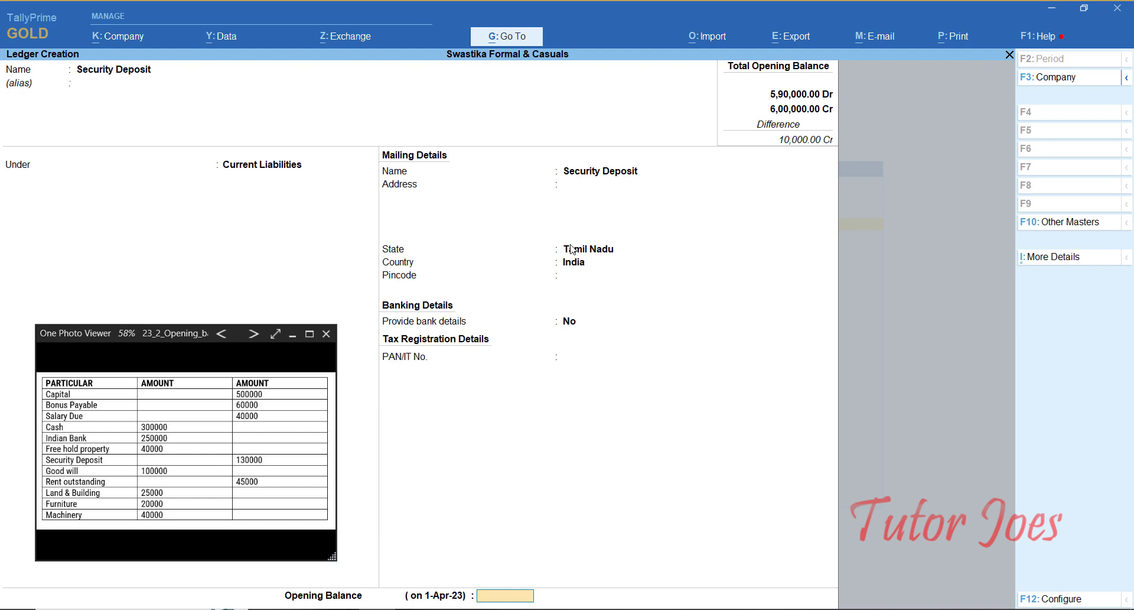
type("1300000")
key("Return")
key("Return")
key("Return")
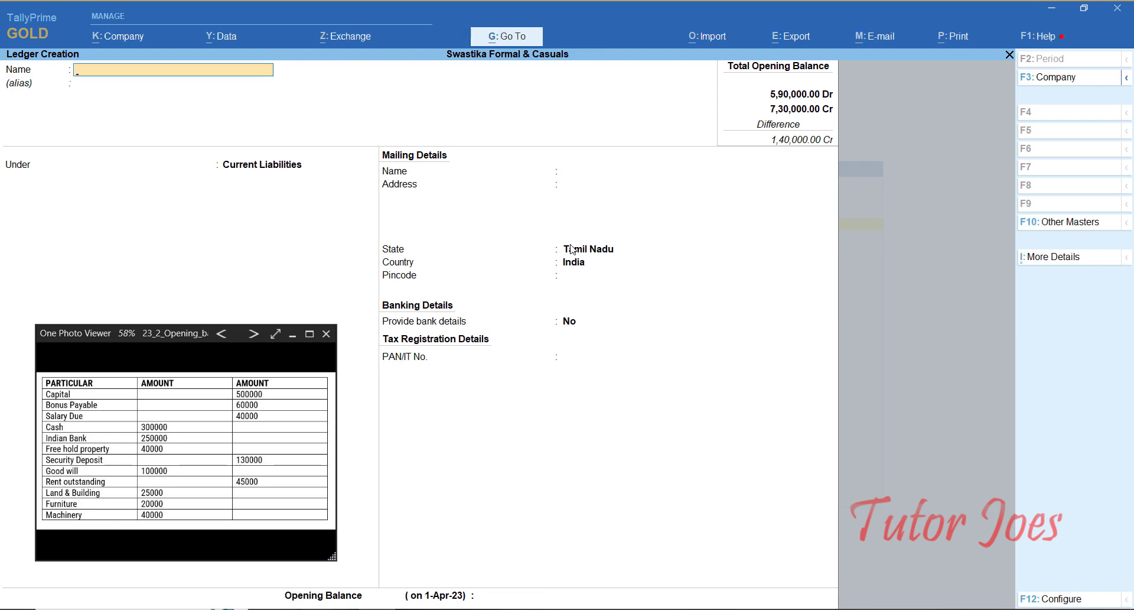
Step: Create the Good will ledger under Fixed Assets with a 1,00,000 Dr opening balance
type("Good will")
key("Return")
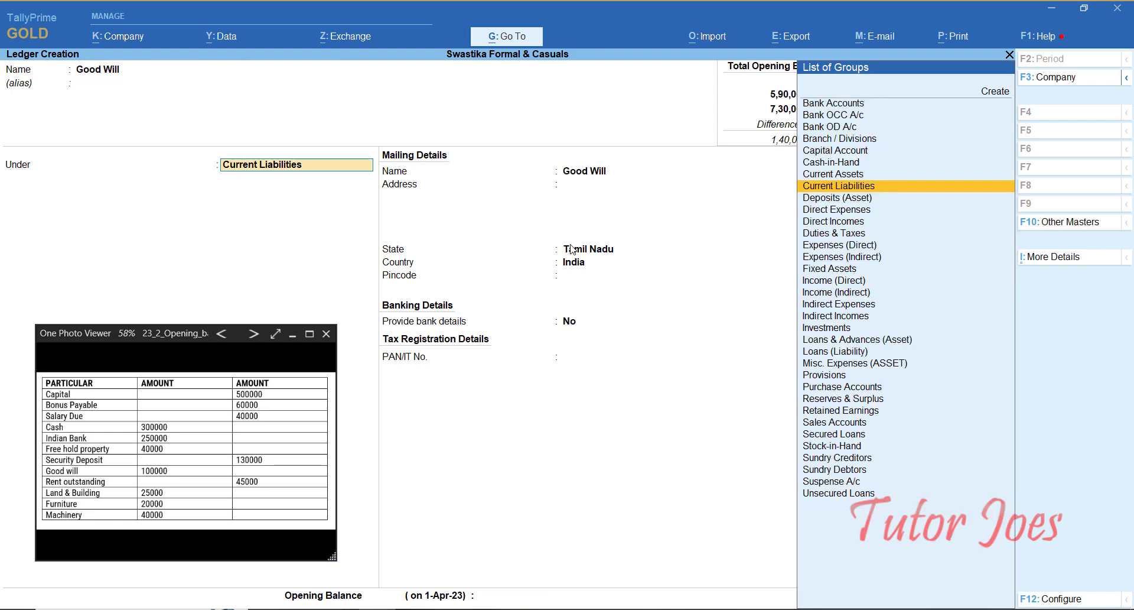
type("D")
key("BackSpace")
type("F")
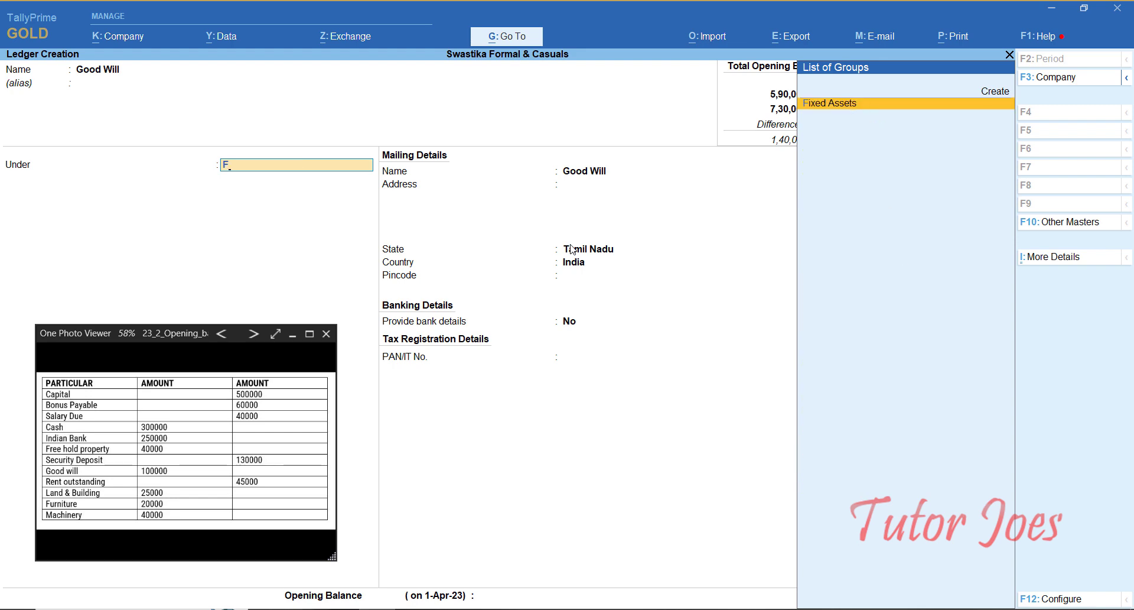
key("Return")
key("Return")
key("Return")
key("Return")
key("Return")
key("Return")
key("Return")
key("Return")
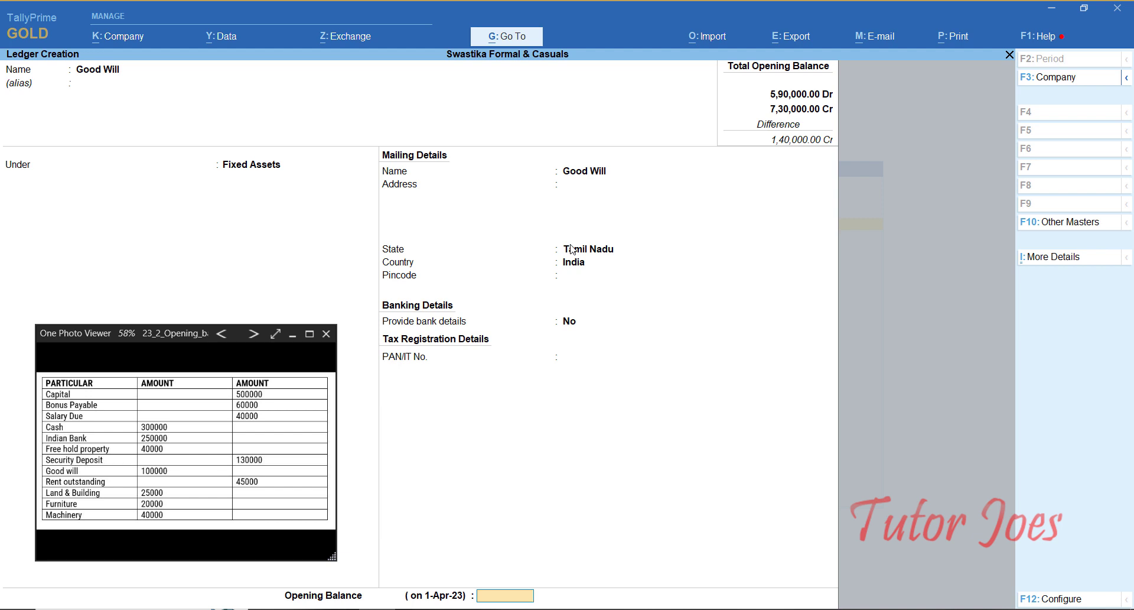
type("10000")
key("Return")
key("BackSpace")
type("100000")
key("Return")
key("Return")
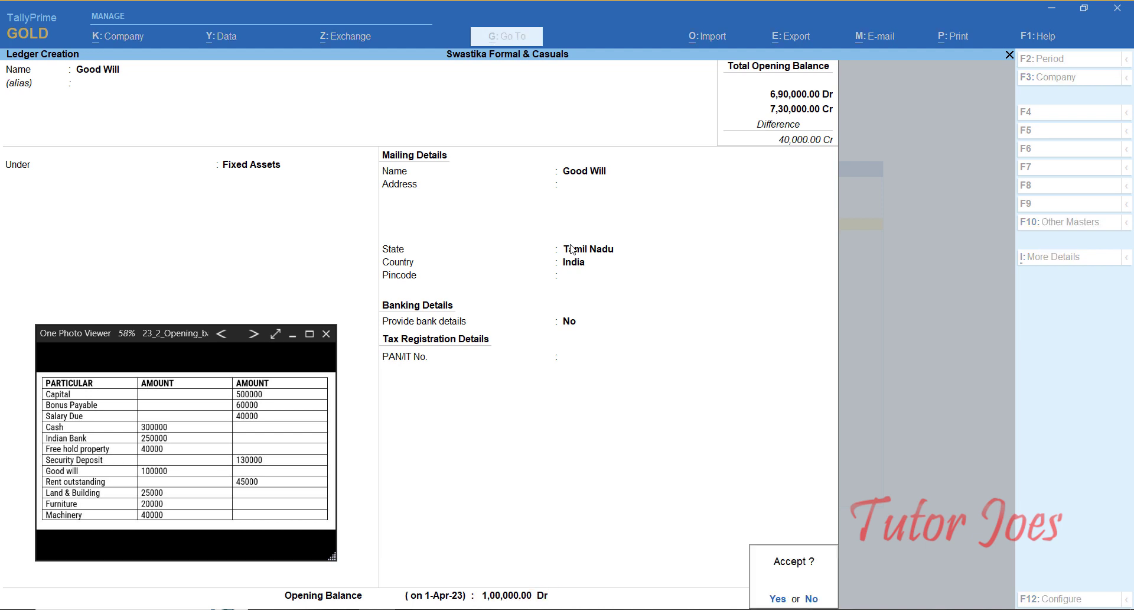
key("Return")
Step: Create Rent Outstanding under Current Liabilities with a 45,000 Cr opening balance
type("Rent Outstanding")
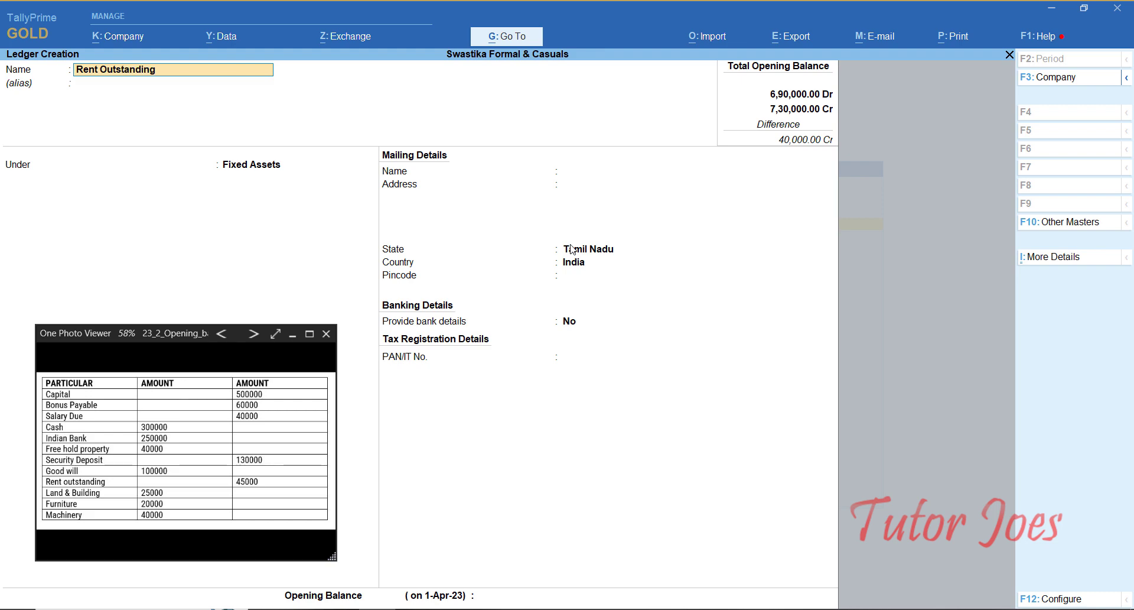
key("Return")
type("Cur")
key("Down")
key("Up")
key("Down")
key("Return")
key("Return")
key("Return")
key("Return")
key("Return")
key("Return")
key("Return")
key("Return")
key("Return")
key("Escape")
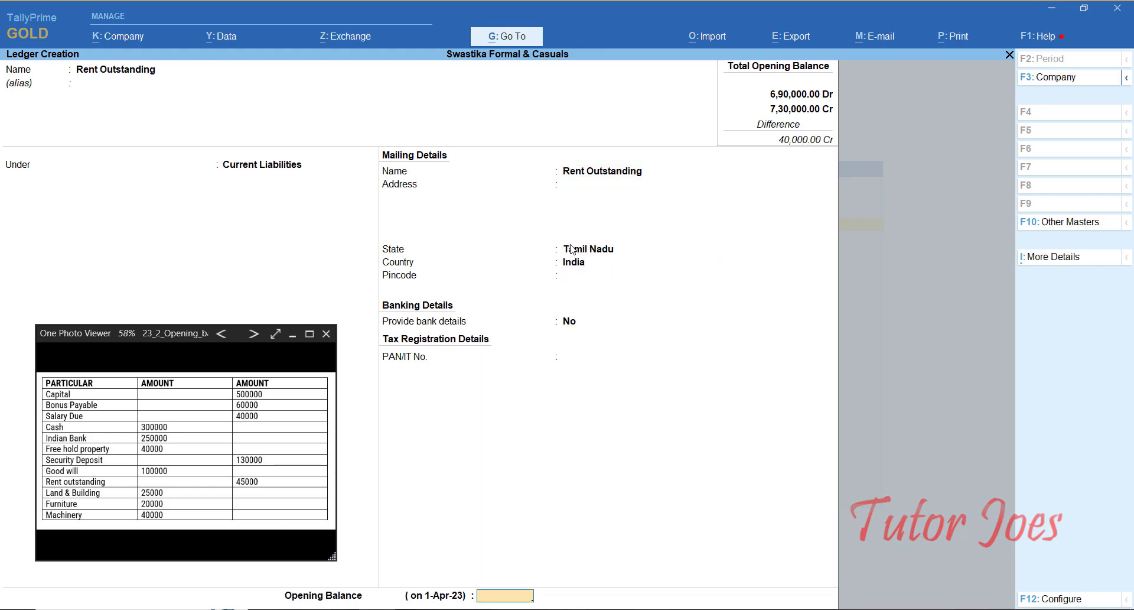
type("44")
type("5000")
key("Return")
key("Return")
key("y")
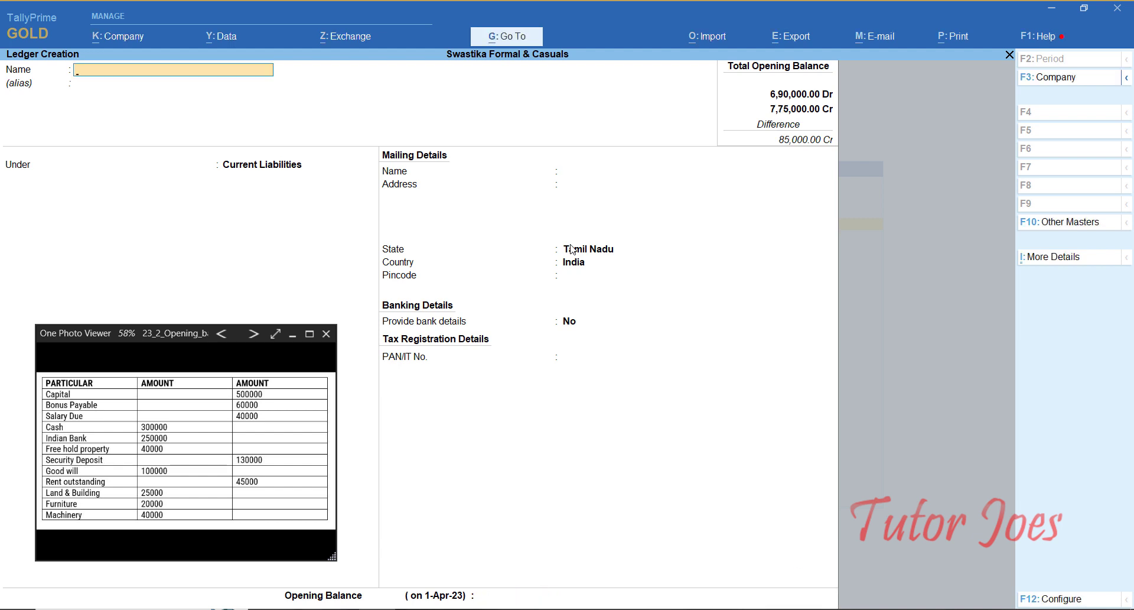
Step: Create Land & Building under Fixed Assets with a 25,000 Dr opening balance
type("Land & Building")
key("Return")
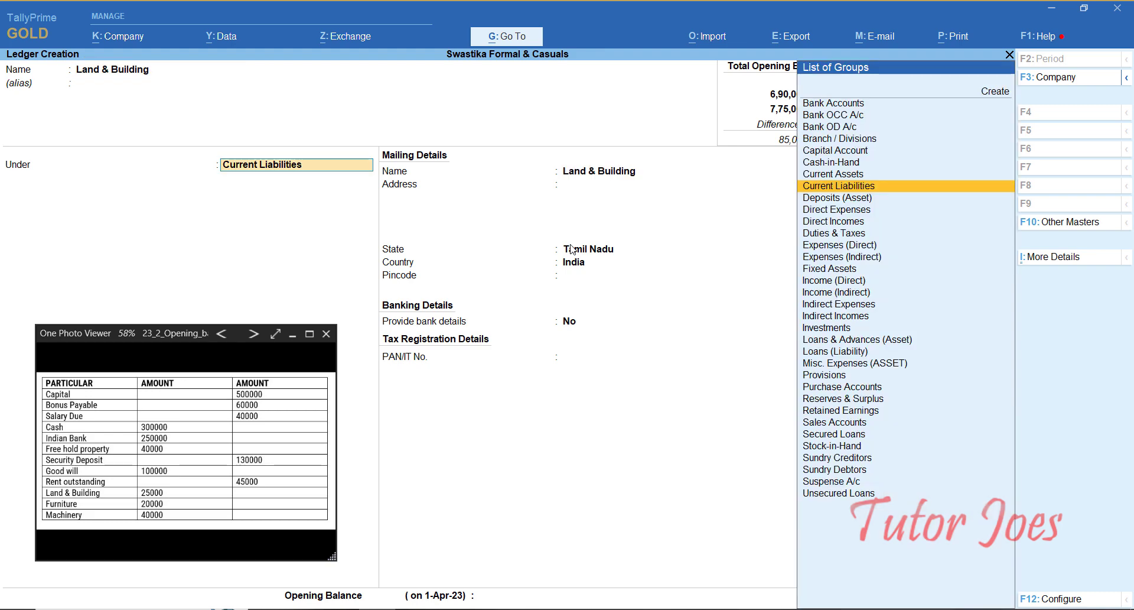
type("fi")
key("Return")
key("Return")
key("Return")
key("Return")
key("Return")
key("Return")
key("Return")
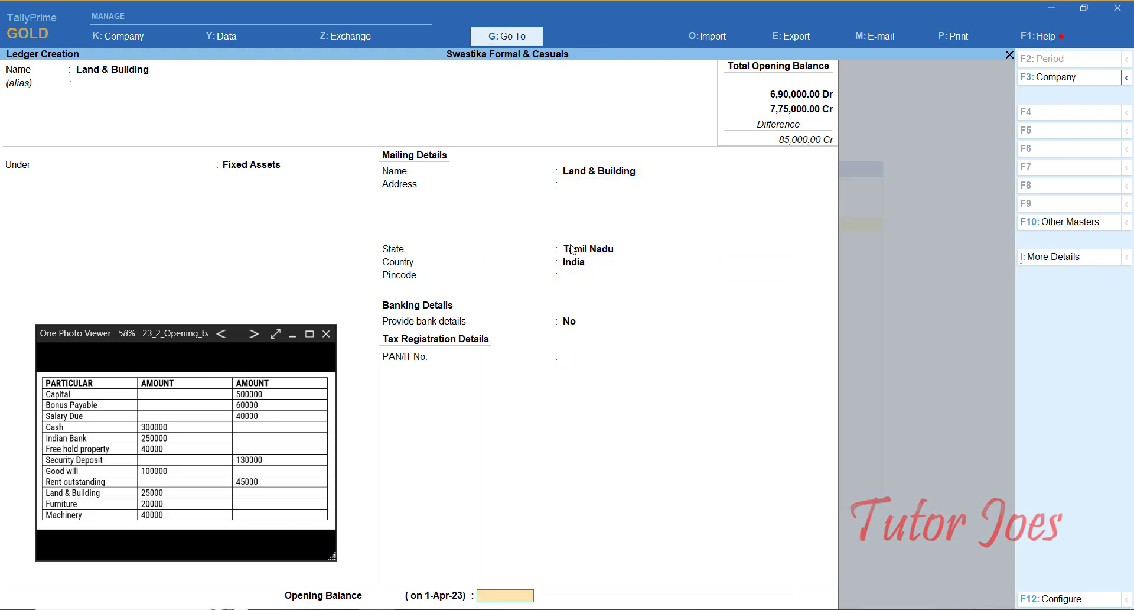
type("25000")
key("Return")
key("Return")
key("Return")
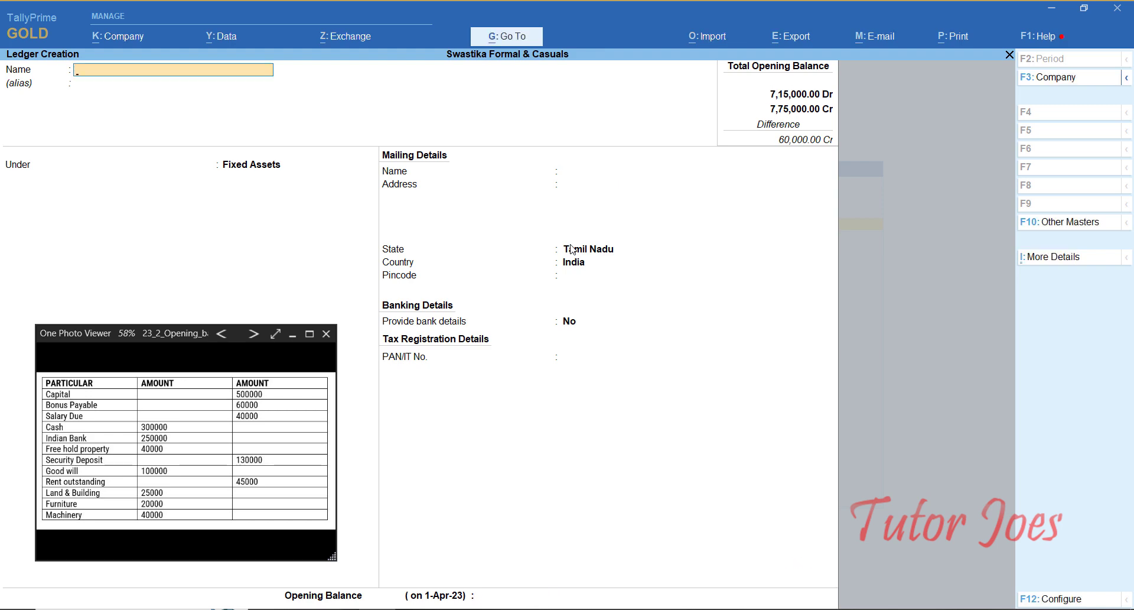
Step: Create the Furniture ledger under Fixed Assets with a 20,000 Dr opening balance
type("Furniture")
key("Return")
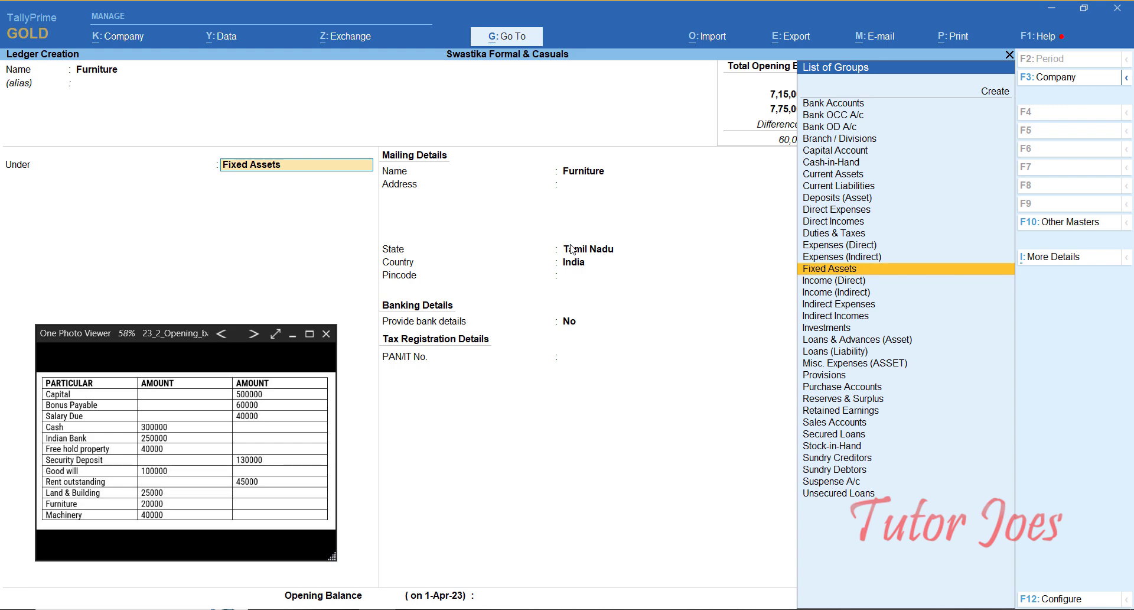
key("Return")
key("Return")
key("Return")
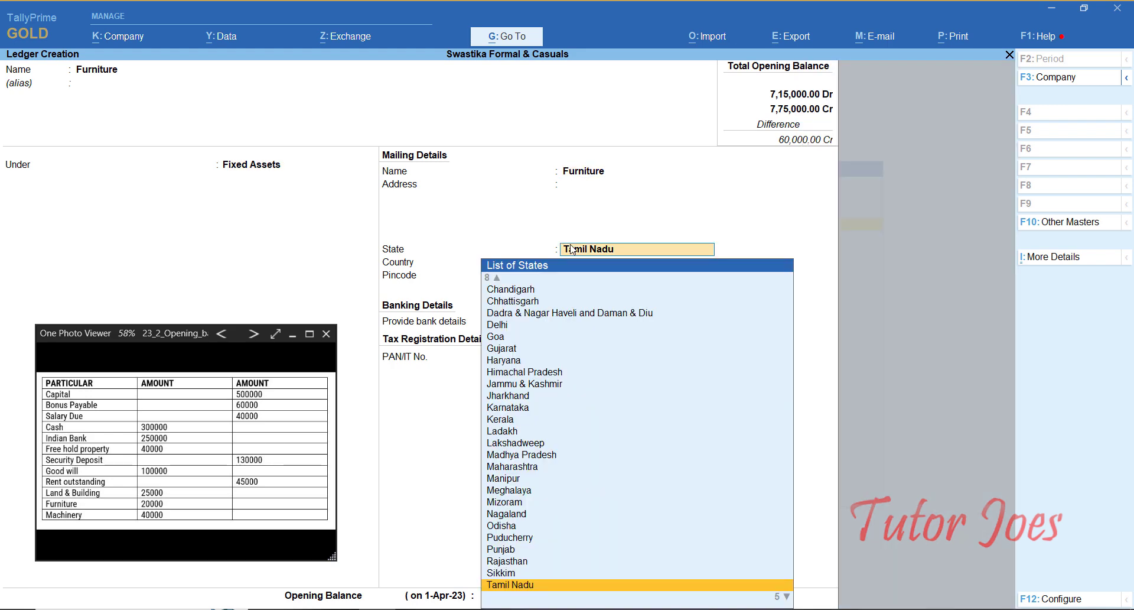
key("Return")
key("Return")
key("Return")
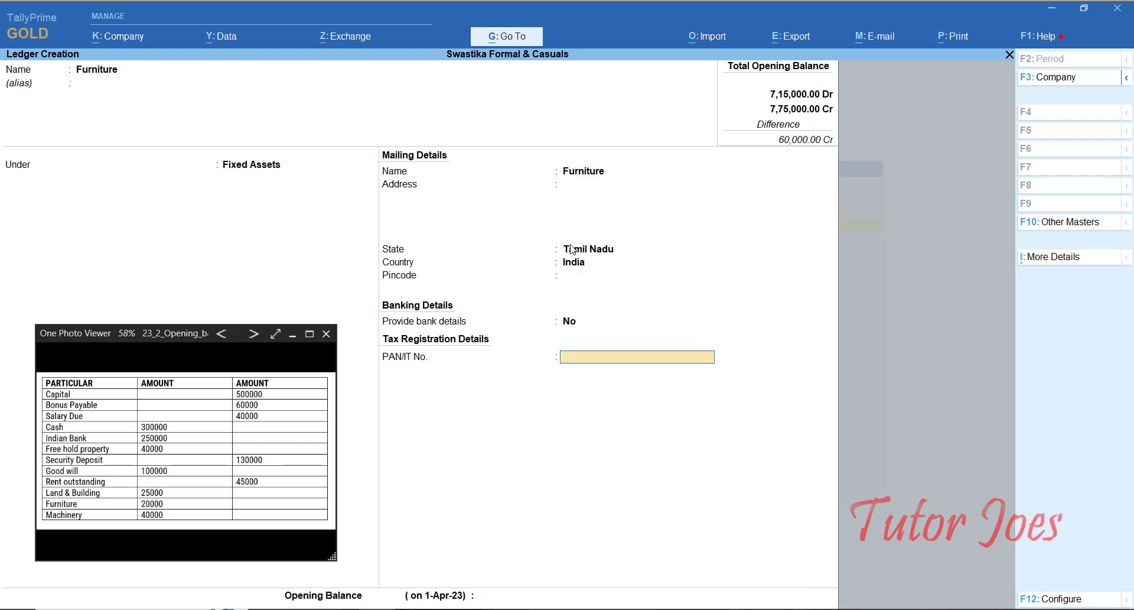
key("Return")
type("20000")
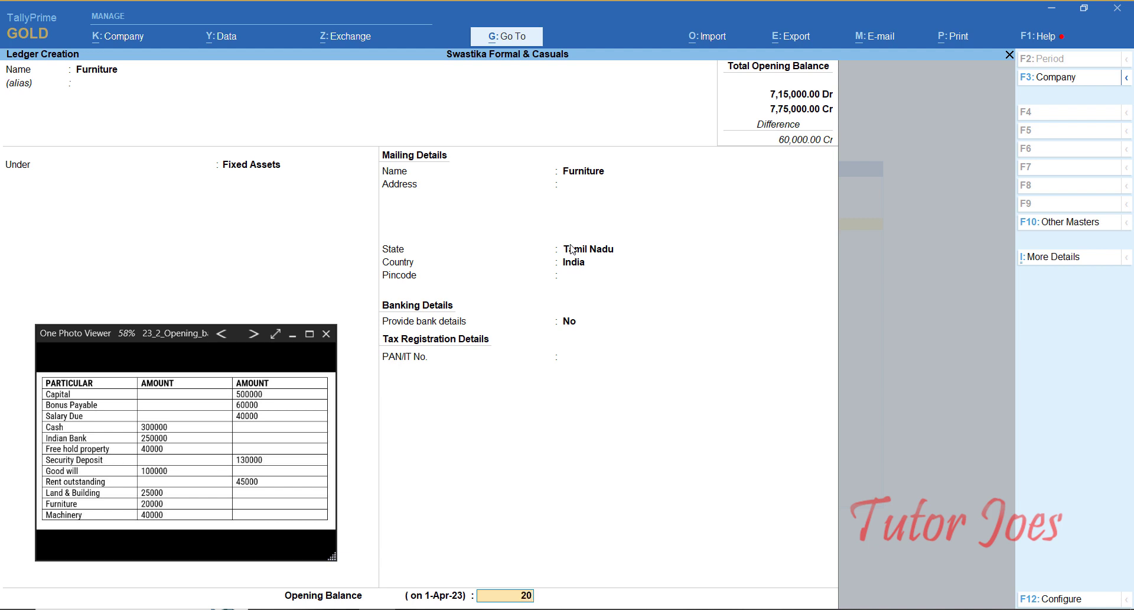
key("Return")
key("Return")
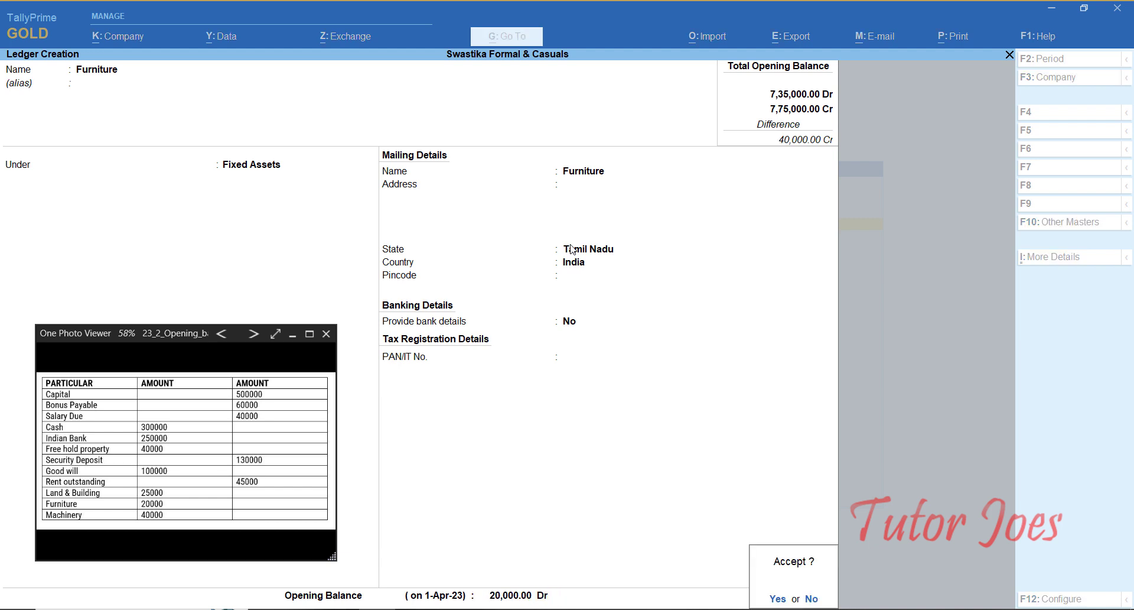
key("Return")
Step: Create the Machinery ledger under Fixed Assets with a 40,000 Dr opening balance
type("Ma")
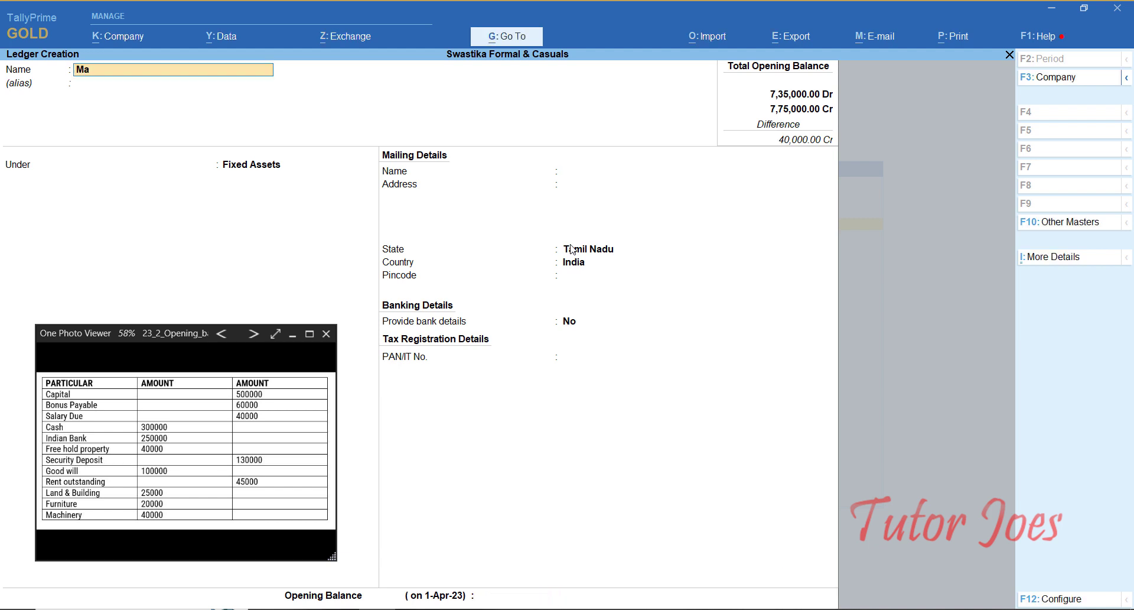
type("chinery")
key("Return")
key("Return")
key("Return")
key("Return")
key("Return")
key("Return")
key("Return")
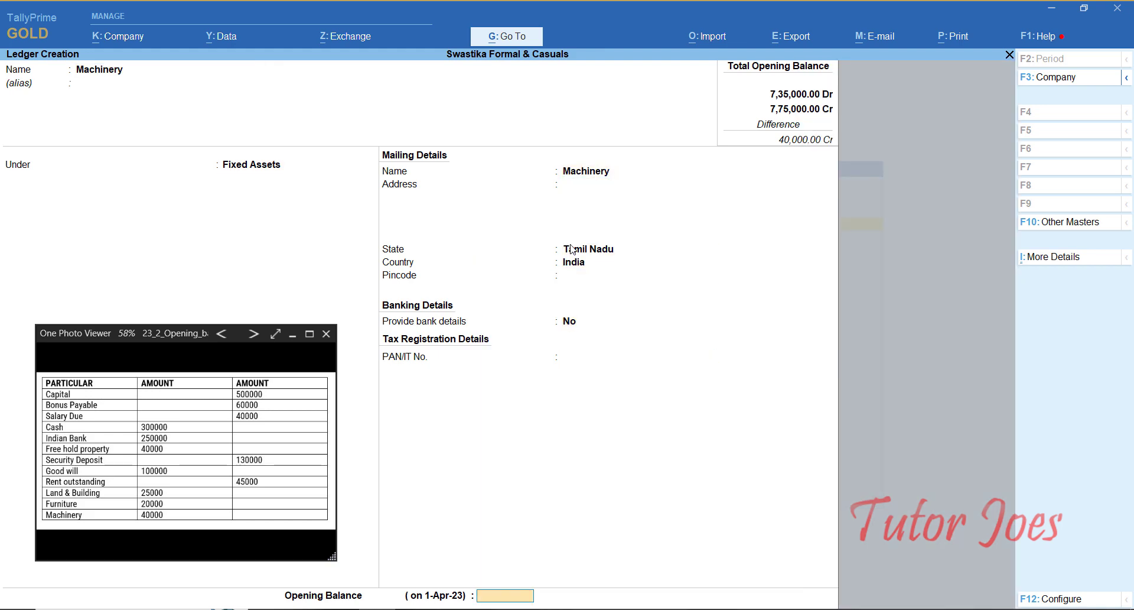
type("40000")
key("Return")
key("Return")
key("Return")
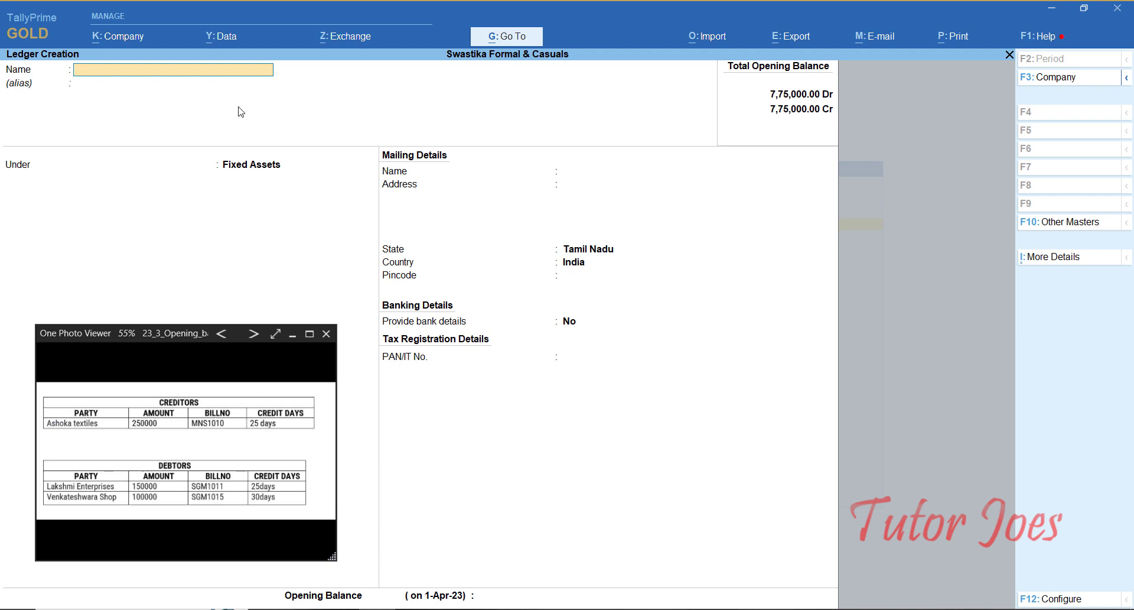
Step: Create the ledger Ashoka Textiles under Sundry Creditors
type("Ashoka text")
key("BackSpace")
type("iles")
key("Return")
type("Su")
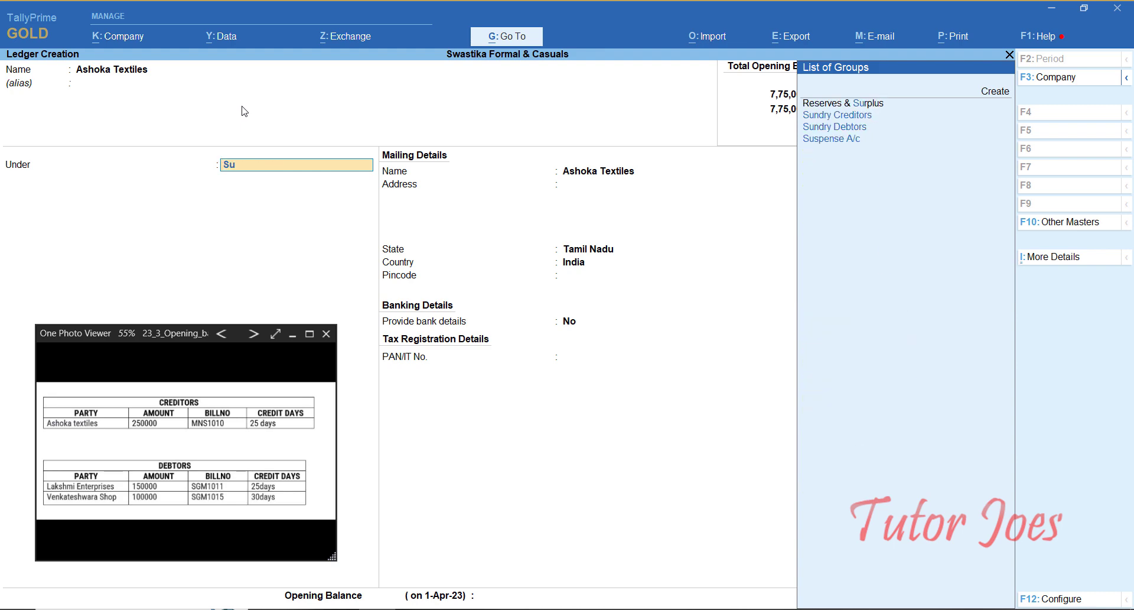
key("Up")
key("Up")
key("Up")
key("Return")
key("Return")
key("Return")
key("Return")
key("Return")
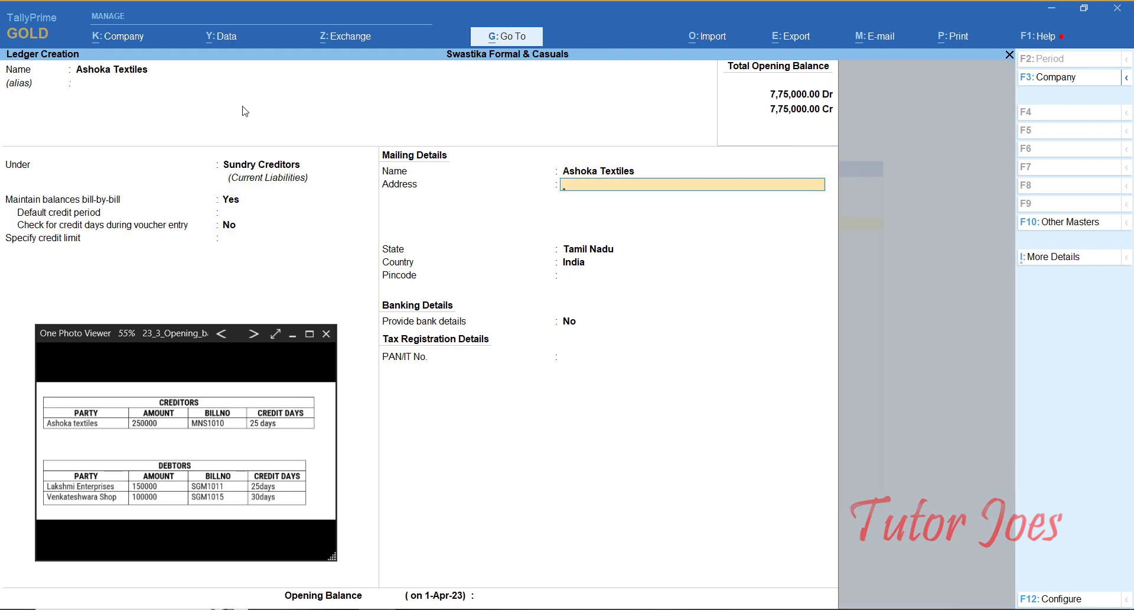
Step: Give it a 2,50,000 Cr opening balance as bill Mns1010 with 25 credit days
key("Return")
key("Return")
key("Return")
key("Return")
key("Return")
key("Return")
key("Escape")
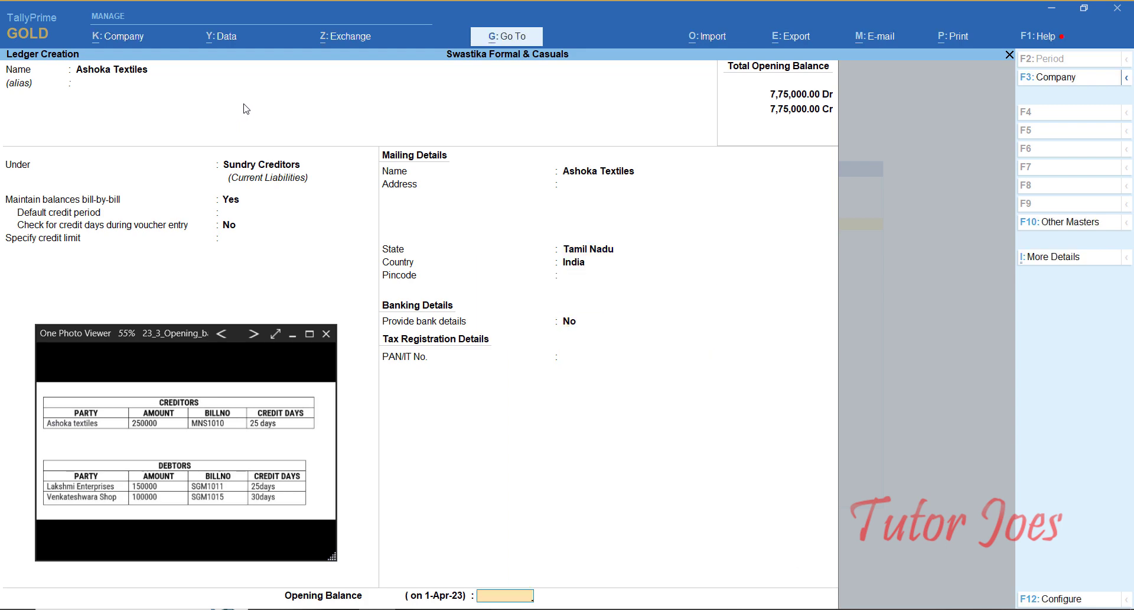
type("250000")
key("Return")
key("Return")
key("Return")
type("Mns")
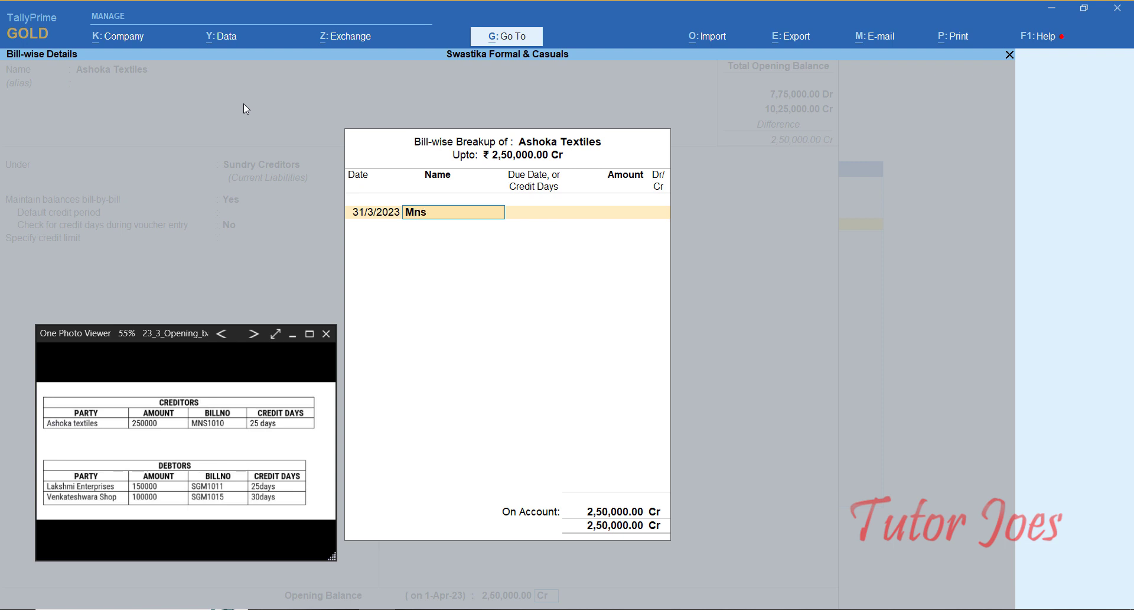
type("1010")
key("Return")
type("25")
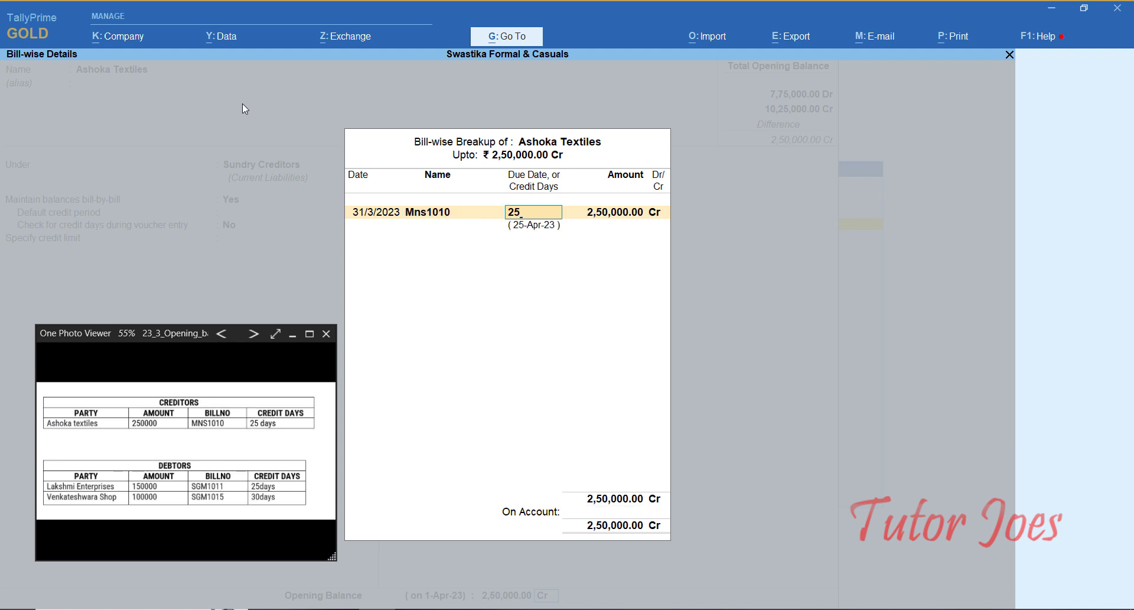
key("Return")
key("Return")
key("Return")
key("Return")
key("Return")
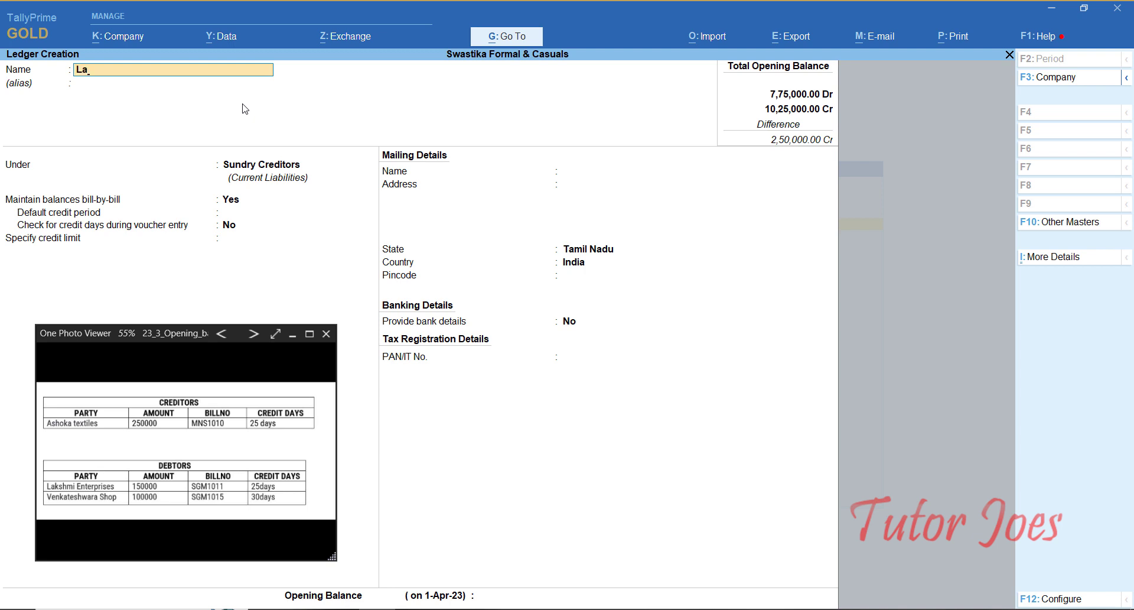
Step: Create Lakshmi Enterprises under Sundry Debtors with 1,50,000 Dr as bill SGM1011, 25 days
type("kshmi Enterprises")
key("Return")
key("Return")
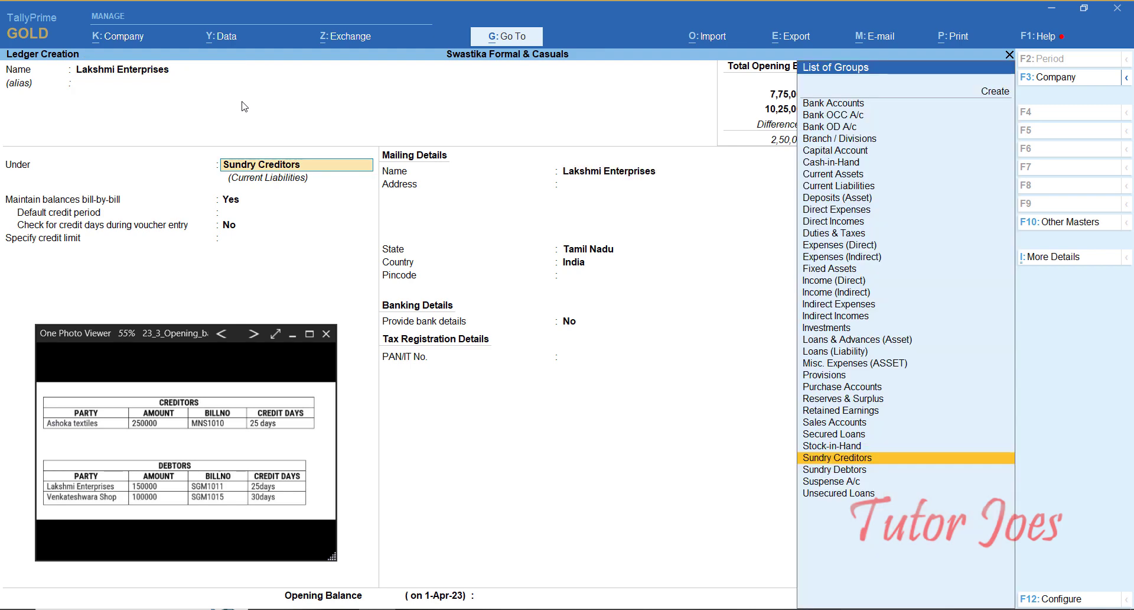
key("Down")
key("Return")
key("Return")
key("Return")
key("Return")
key("Return")
key("Return")
key("Return")
key("Return")
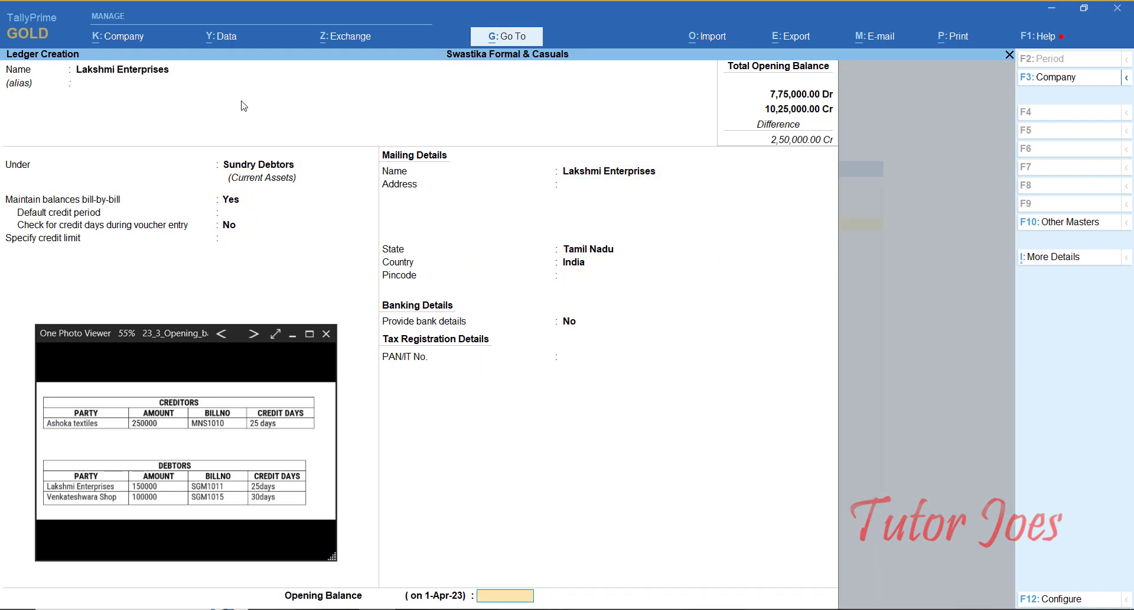
type("150000")
key("Return")
key("Return")
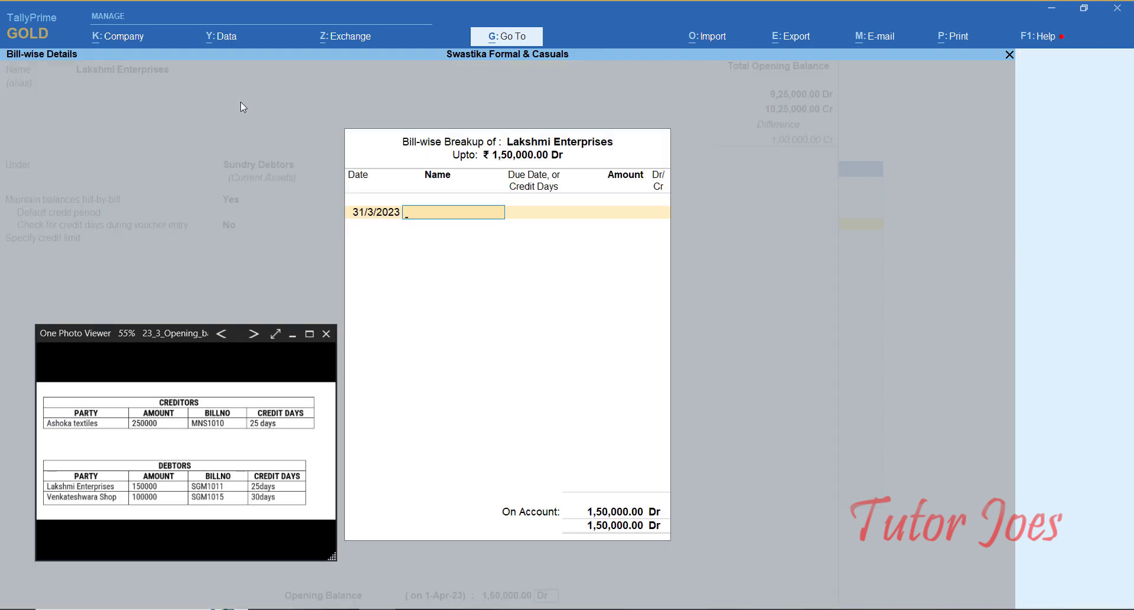
type("SGM1011")
key("Return")
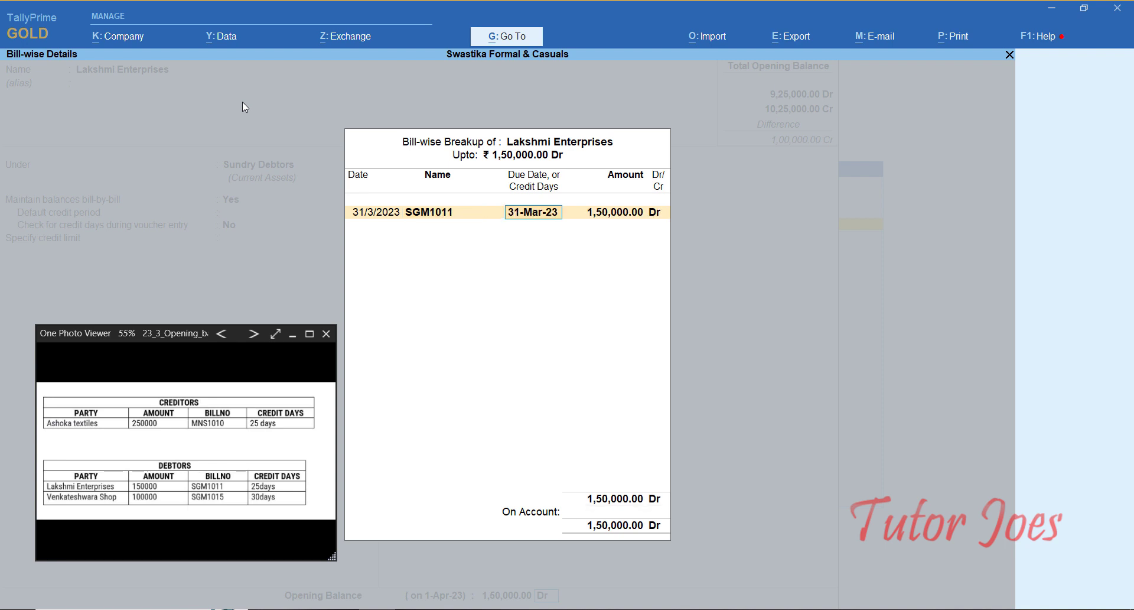
type("25 Days")
key("Return")
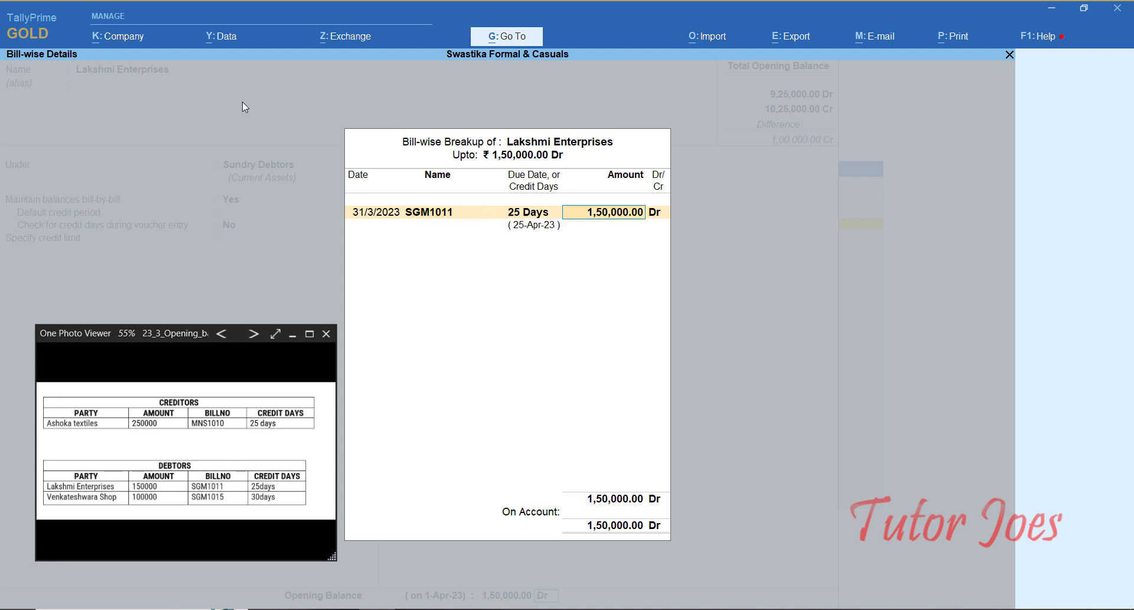
key("Return")
key("Return")
Step: Create ledger Venkateshwara Shop under Sundry Debtors with a 1,00,000 Dr opening balance
key("Return")
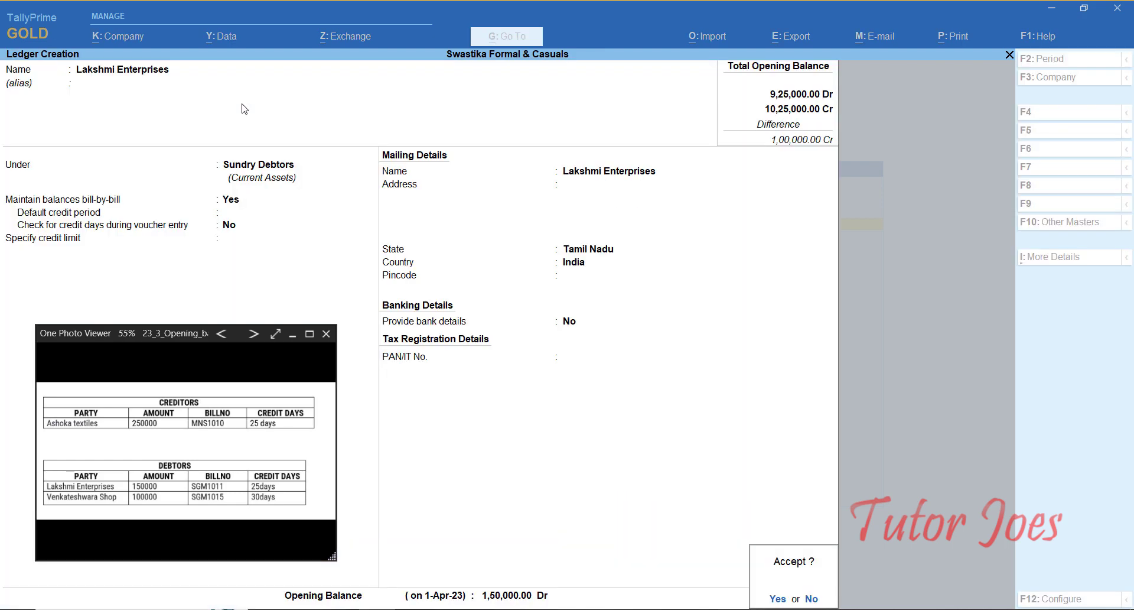
key("Return")
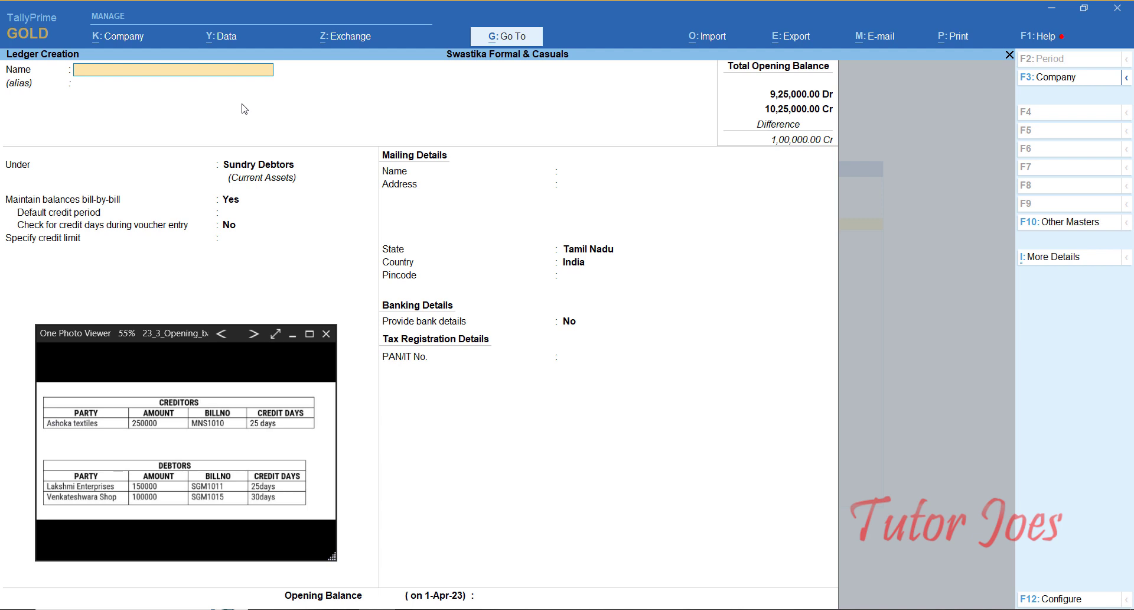
type("Venkateshwara Shop")
key("Return")
key("Return")
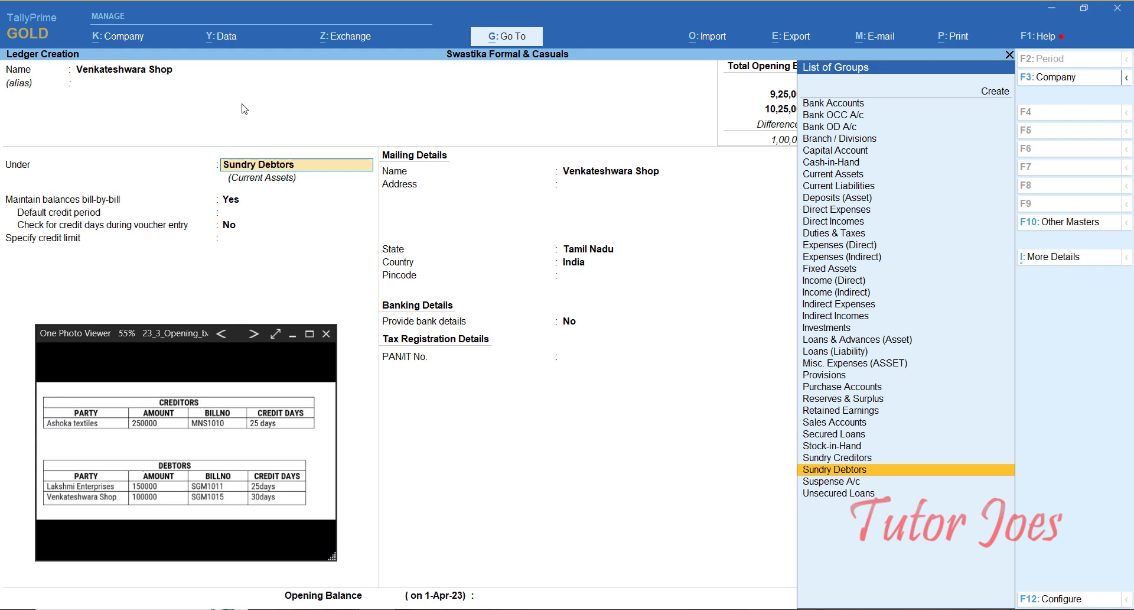
key("Return")
key("Return")
key("Return")
key("Return")
key("Return")
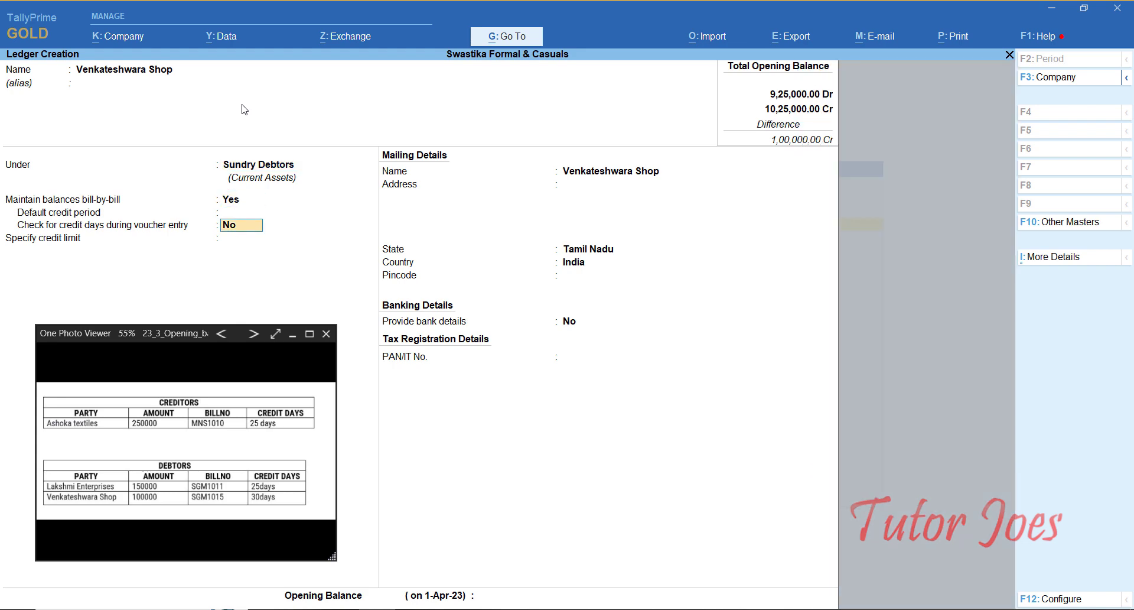
key("Return")
key("Return")
key("Return")
key("Return")
key("Return")
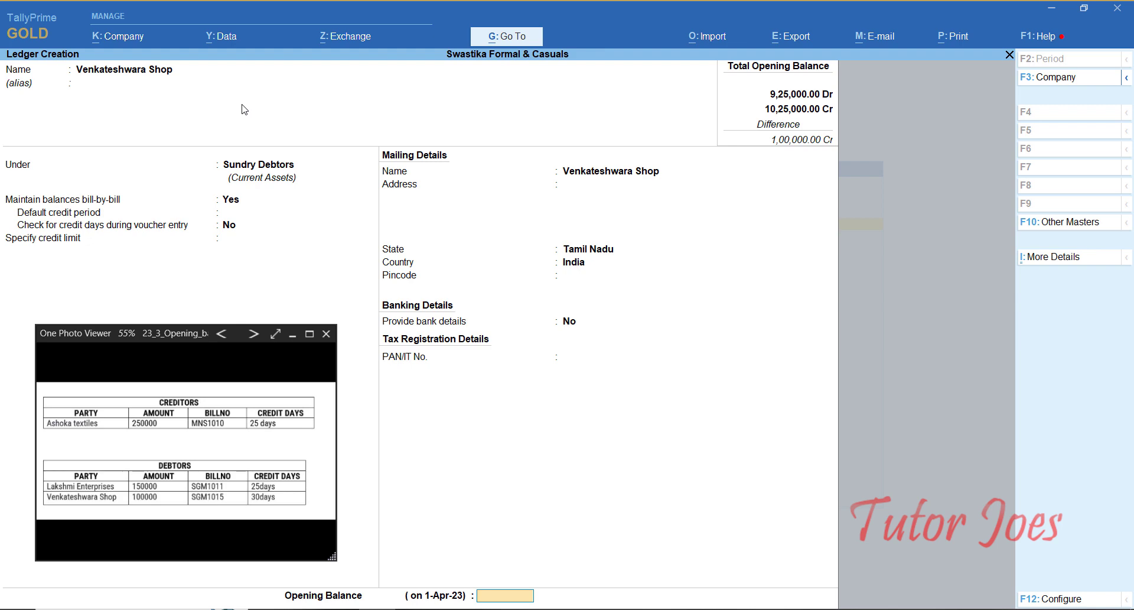
type("100000")
key("Return")
key("Return")
key("Return")
Step: Record the balance as bill SGM1015 with 30 credit days, then quit Ledger Creation
type("S")
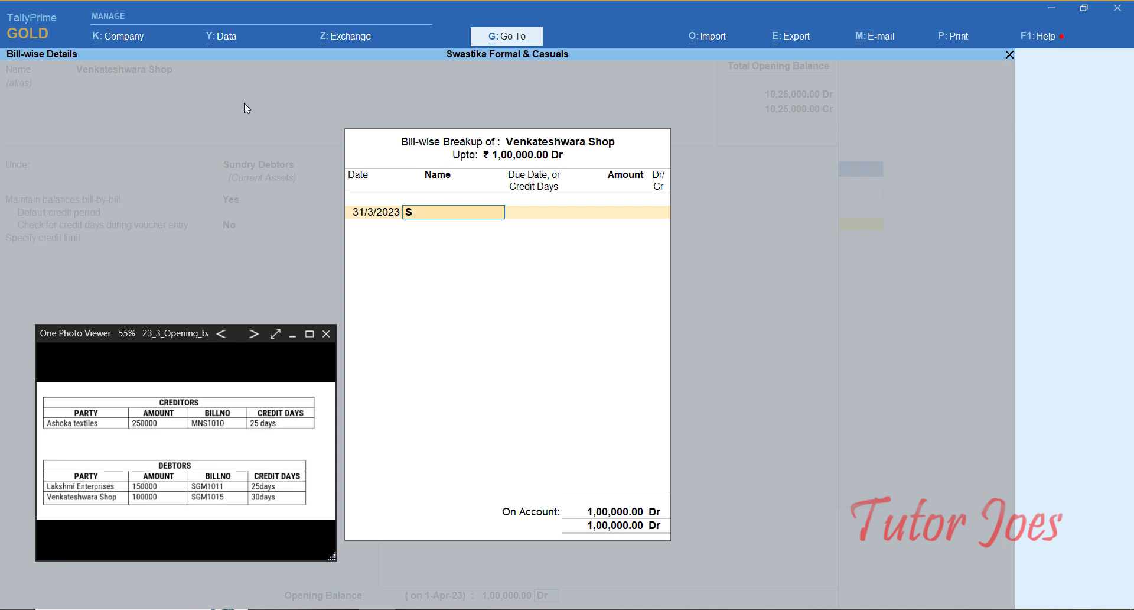
type("GM1015")
key("Return")
type("30")
key("Return")
key("Return")
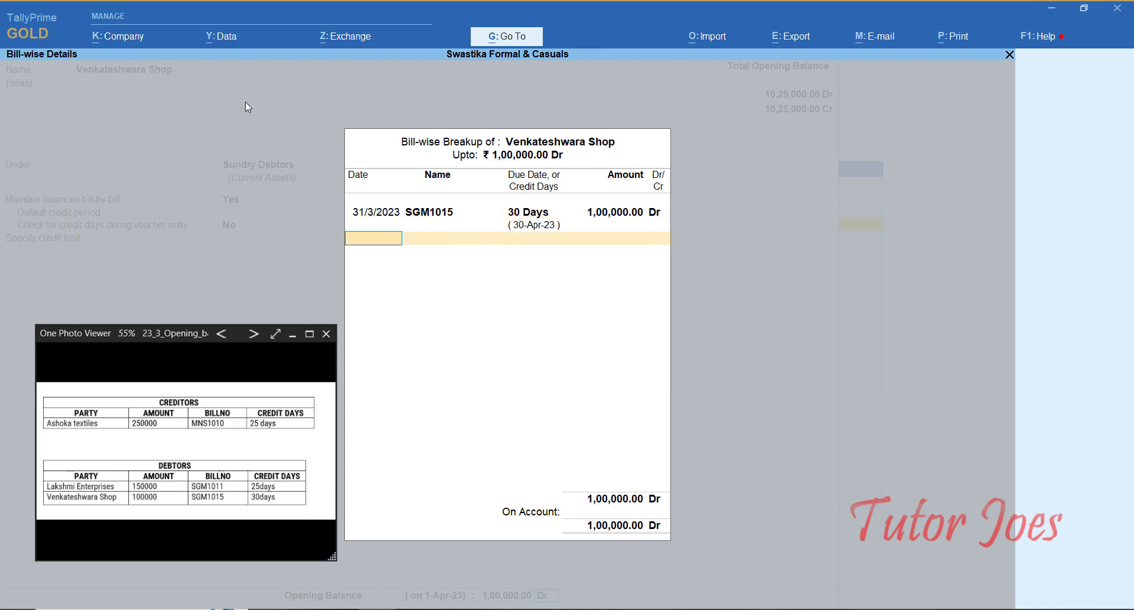
key("Return")
key("Return")
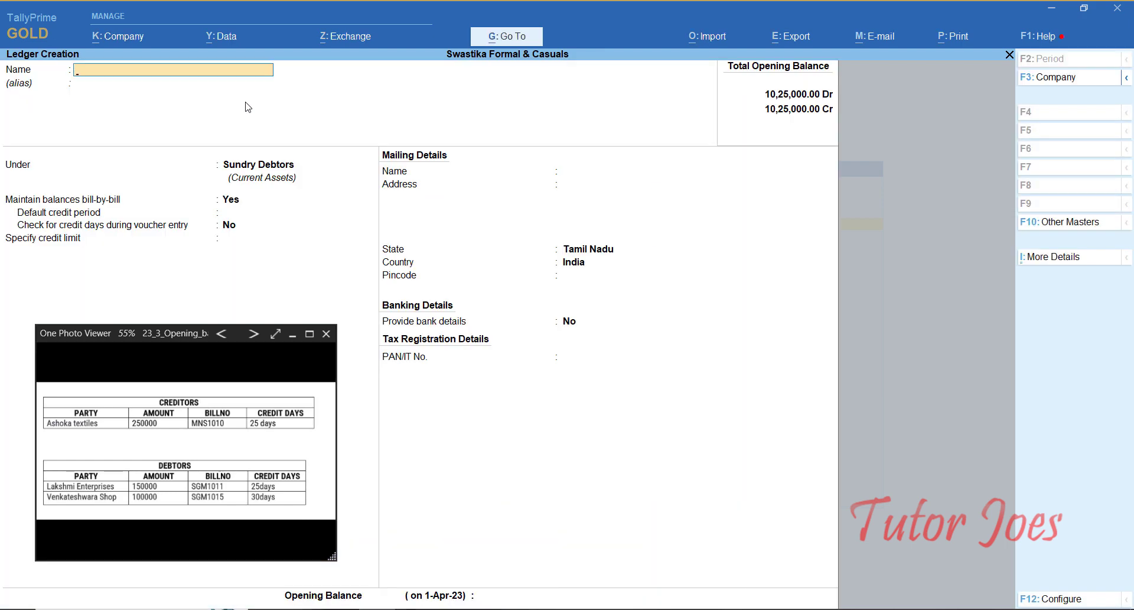
key("Escape")
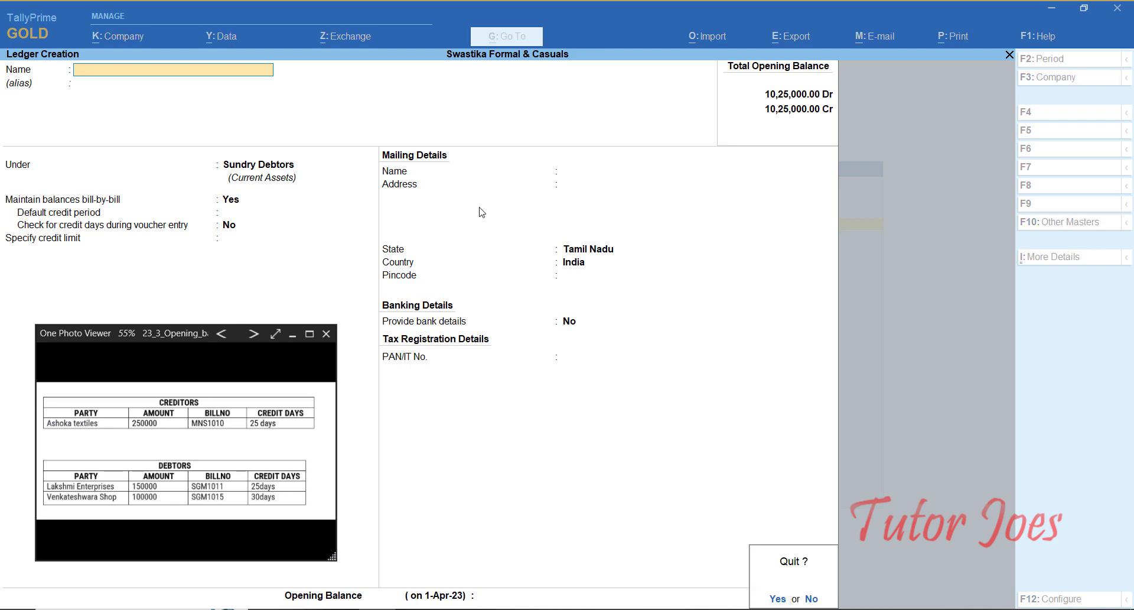
key("Return")
Step: Back at the Gateway, reposition and enlarge the reference window to show the stock group image
key("Escape")
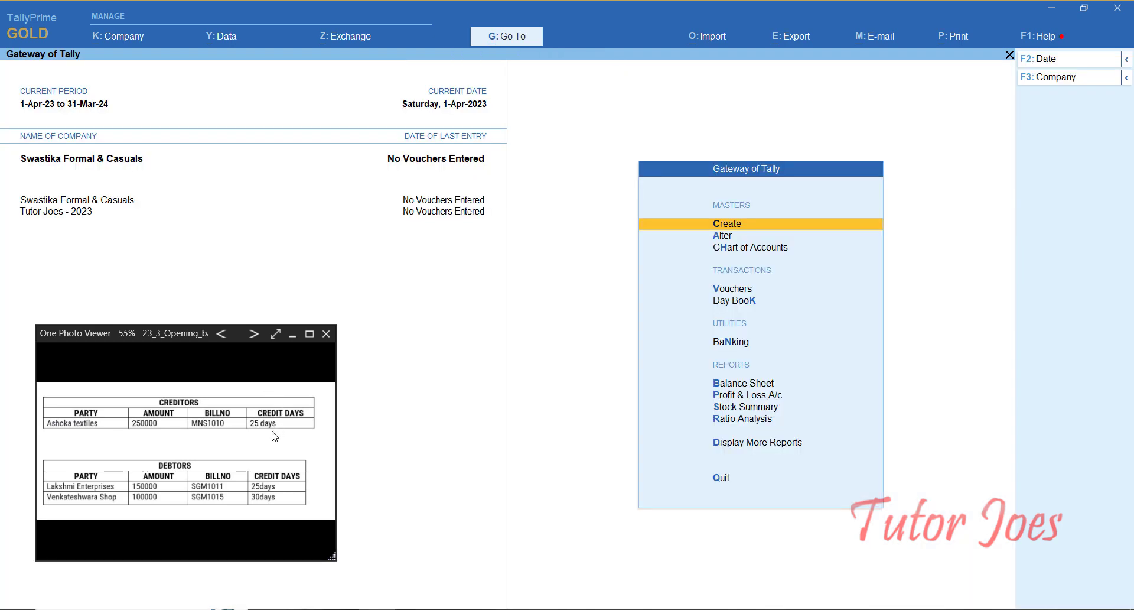
left_click_drag(164, 334, 218, 176)
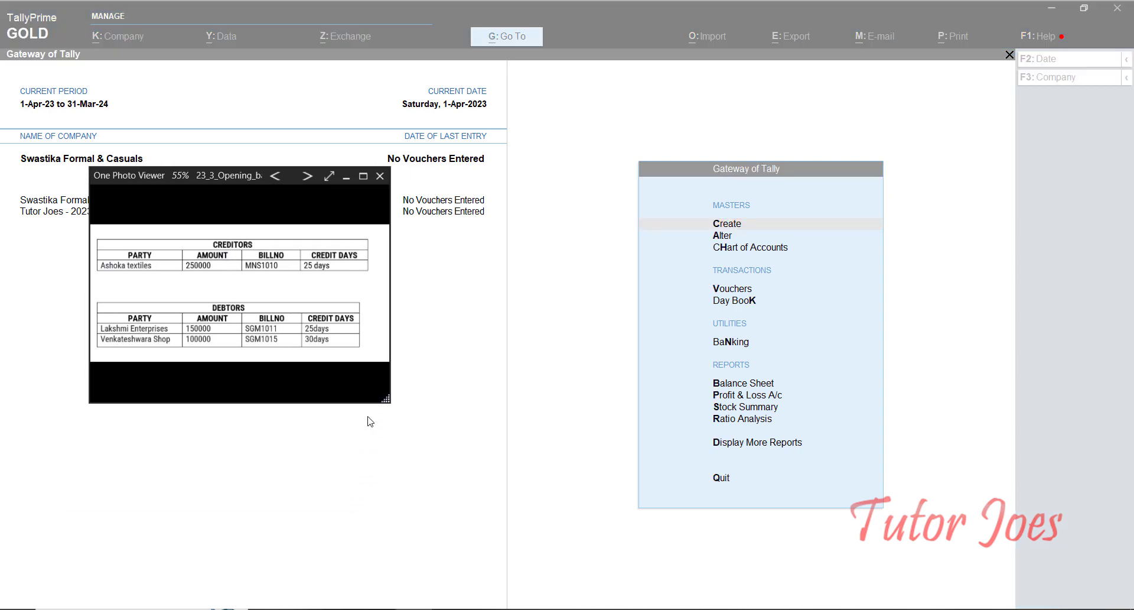
left_click_drag(388, 400, 441, 574)
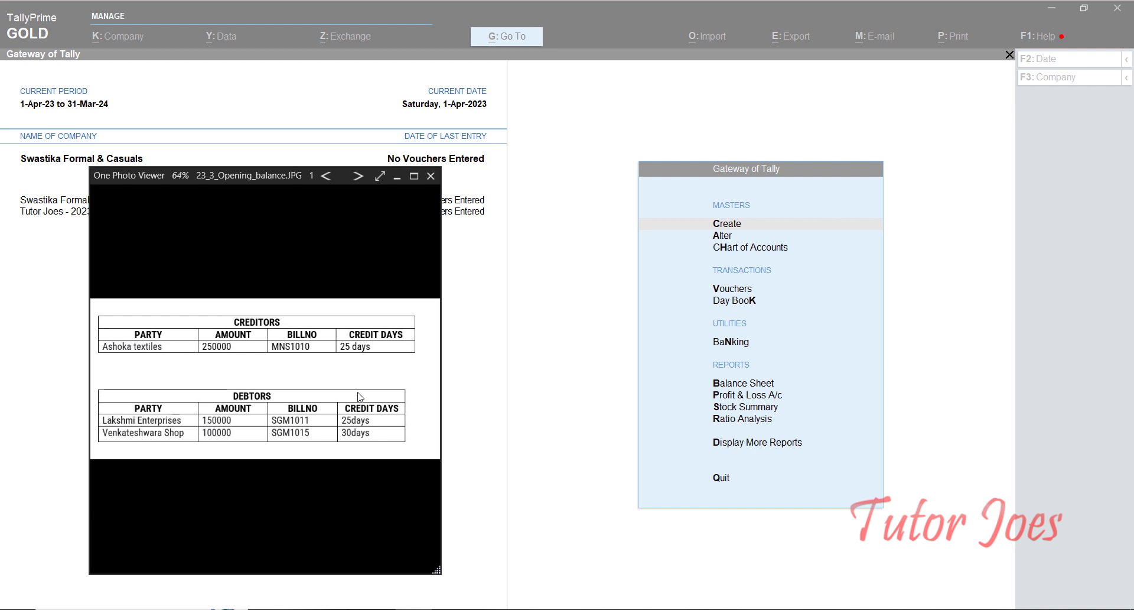
left_click(358, 176)
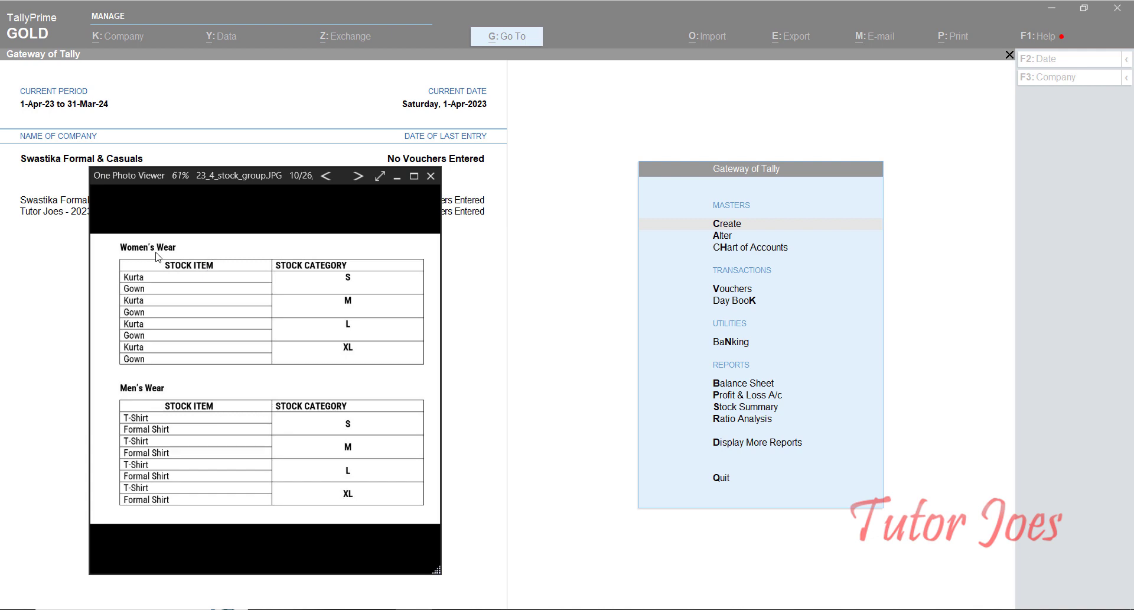
left_click(577, 373)
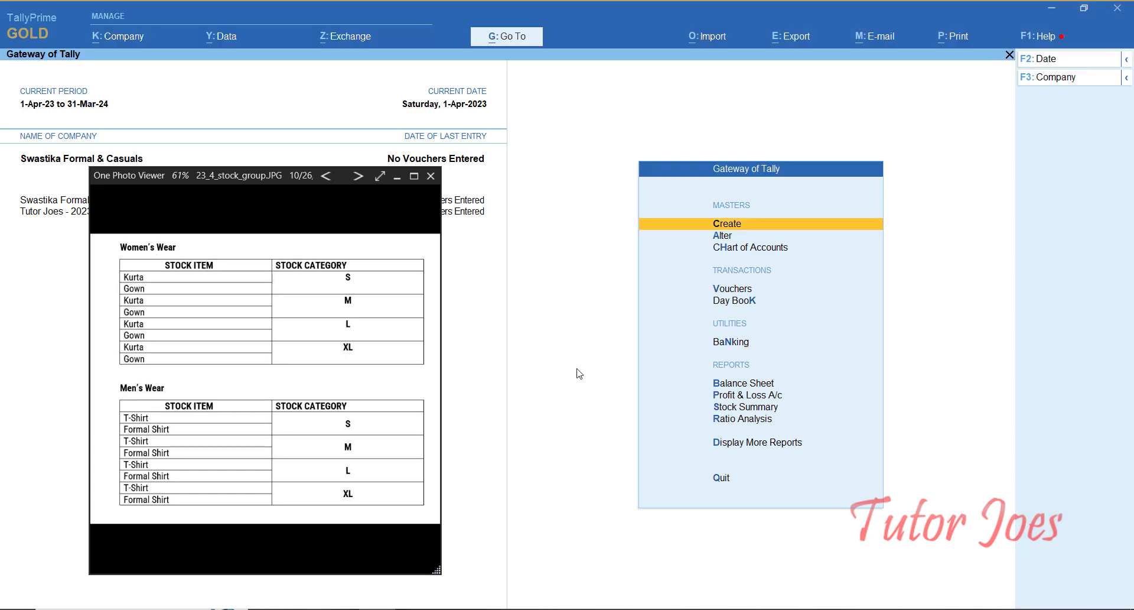
Step: Open Stock Group Creation from the List of Masters
key("Return")
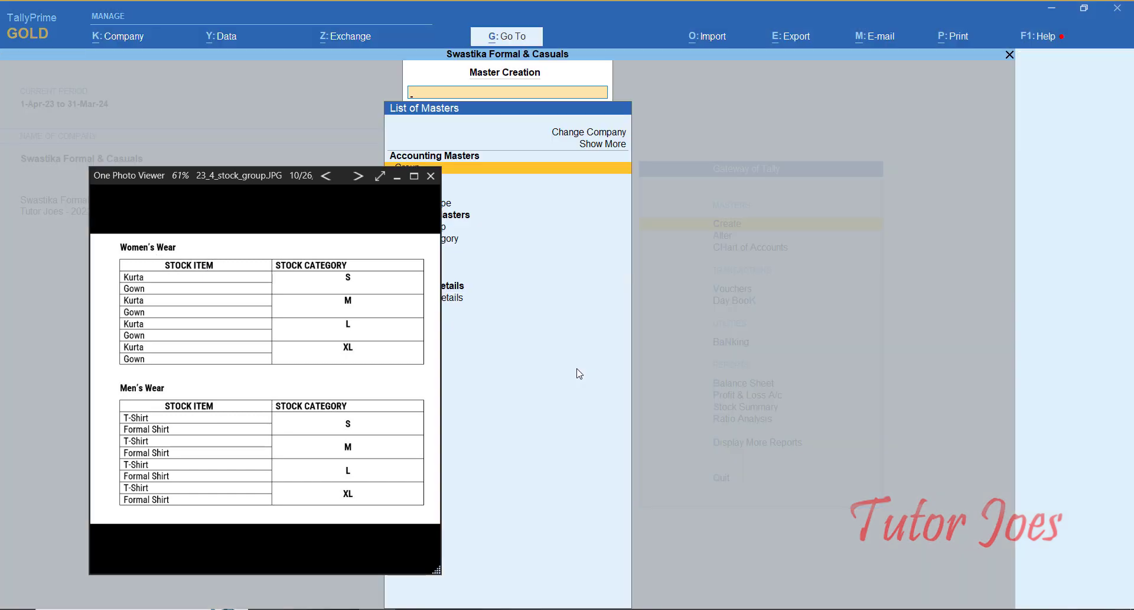
left_click(435, 570)
left_click_drag(435, 569, 387, 560)
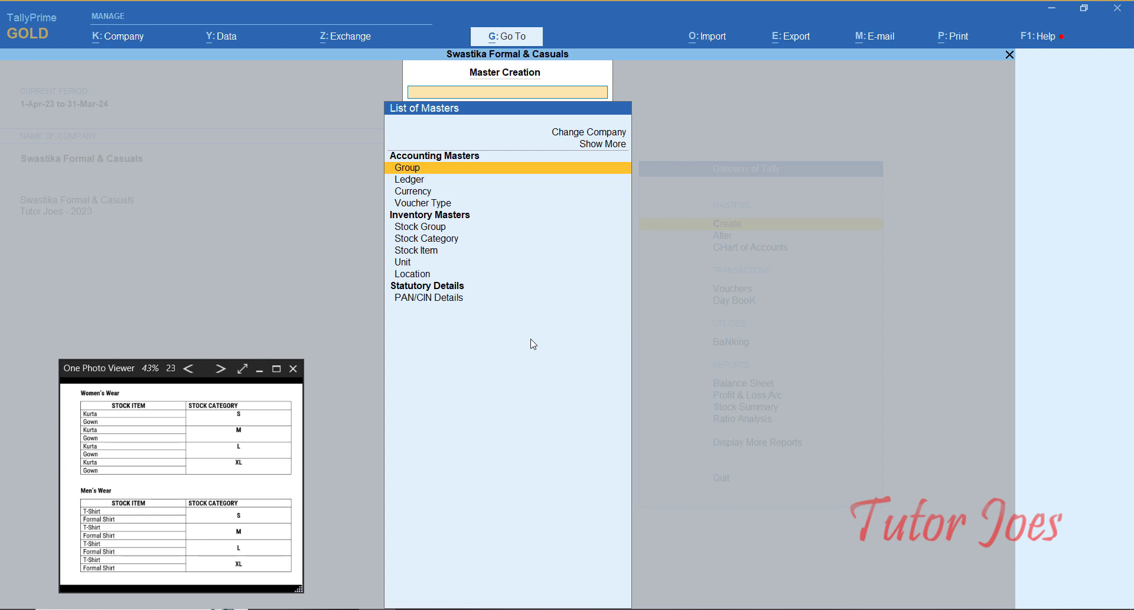
key("Down")
key("Down")
key("Down")
key("Down")
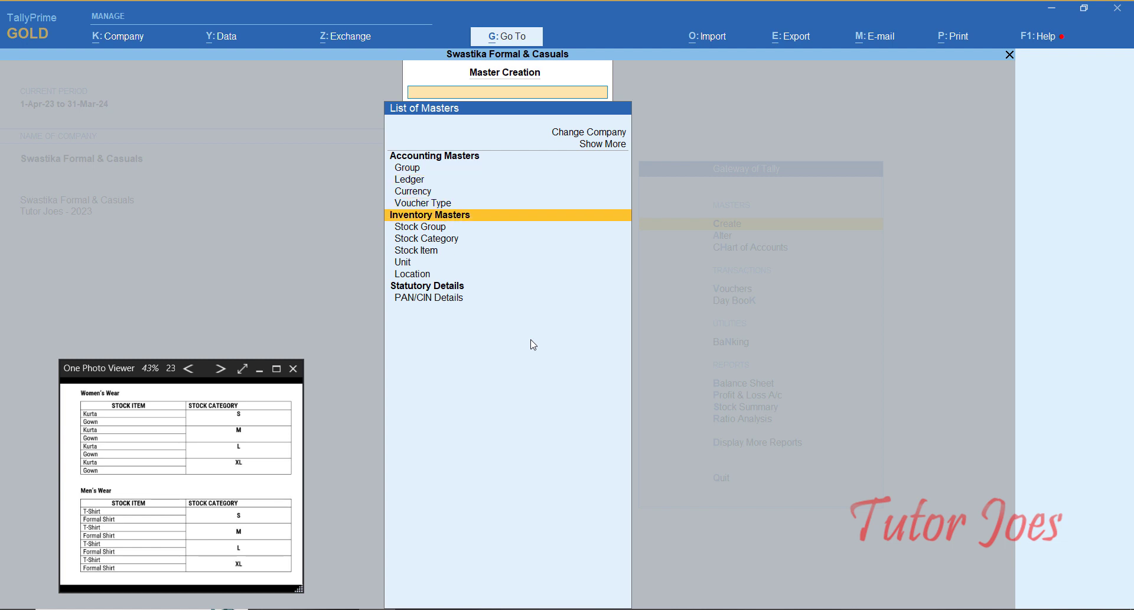
key("Return")
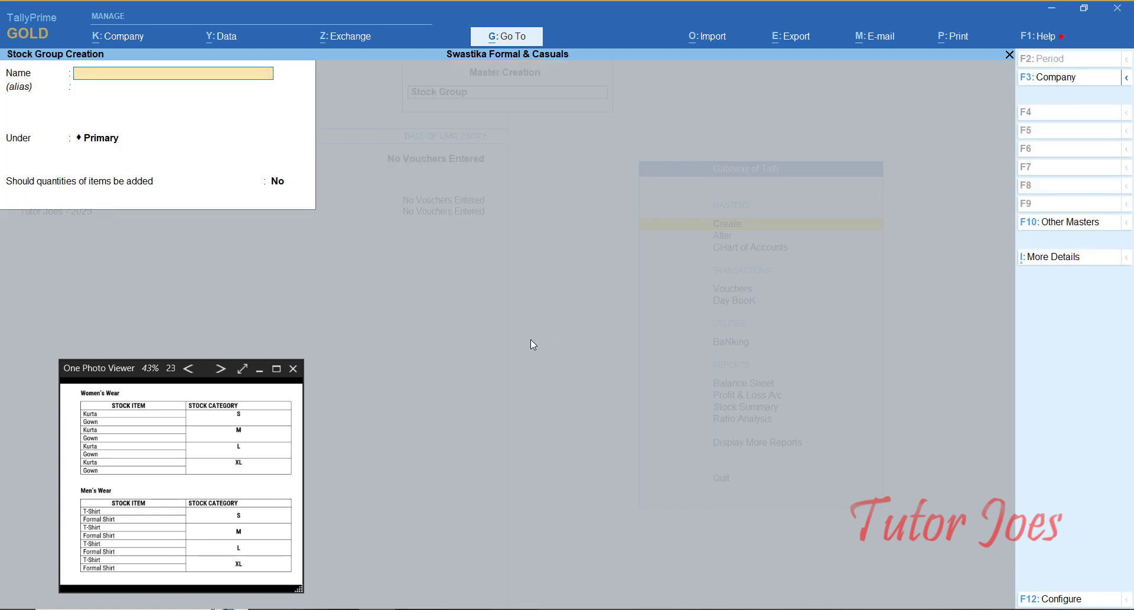
Step: Create stock groups Womens Wear and Mens Wear under Primary, then quit Stock Group Creation
type("Womens Wear")
key("Return")
key("Return")
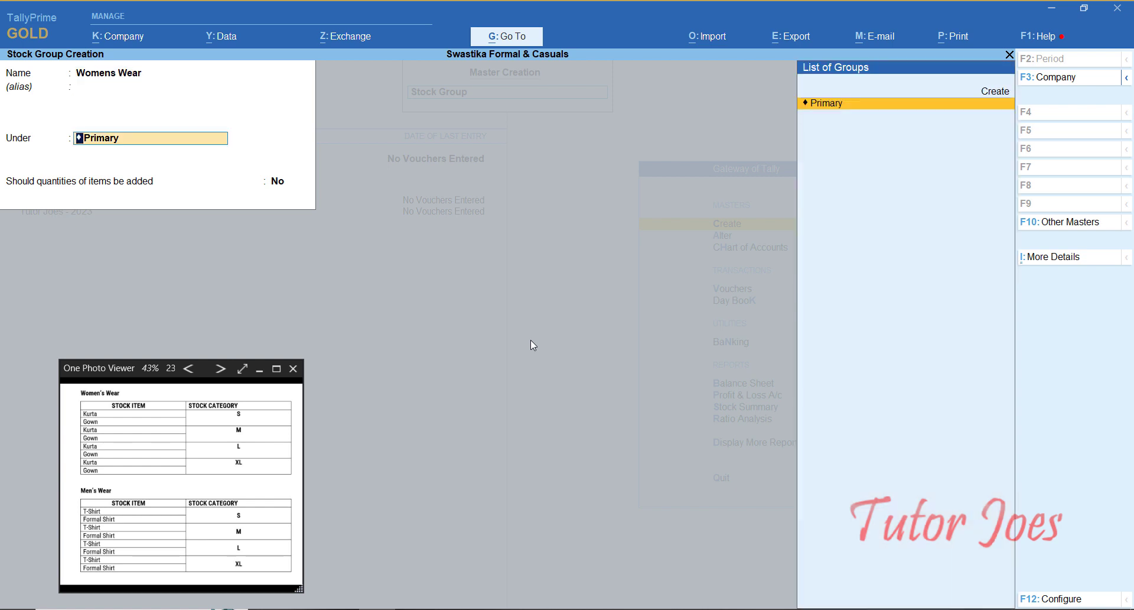
key("Return")
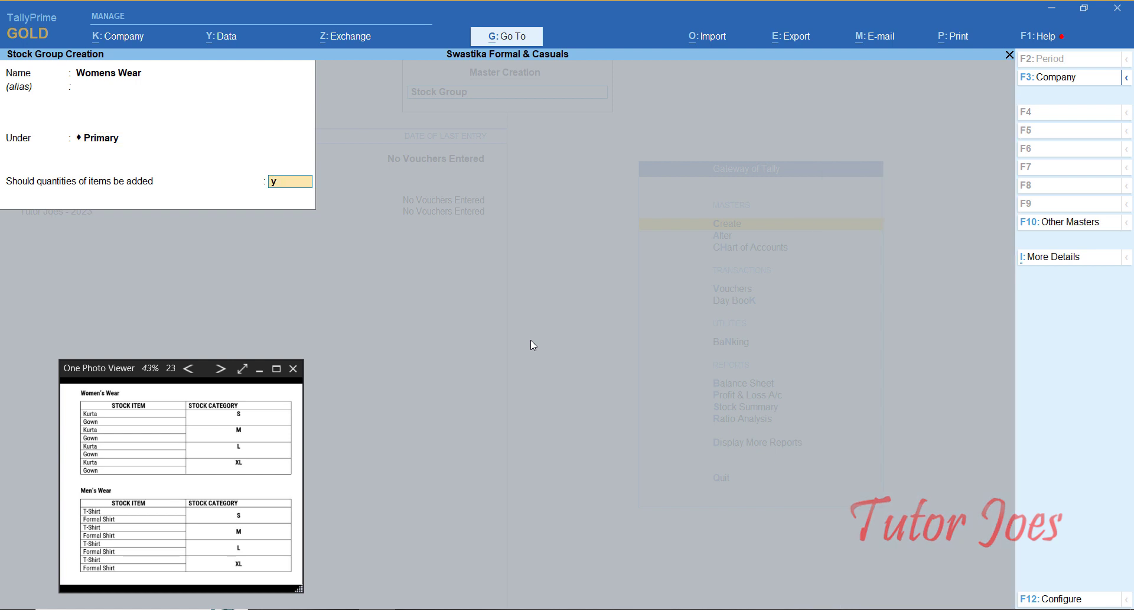
key("Return")
key("Return")
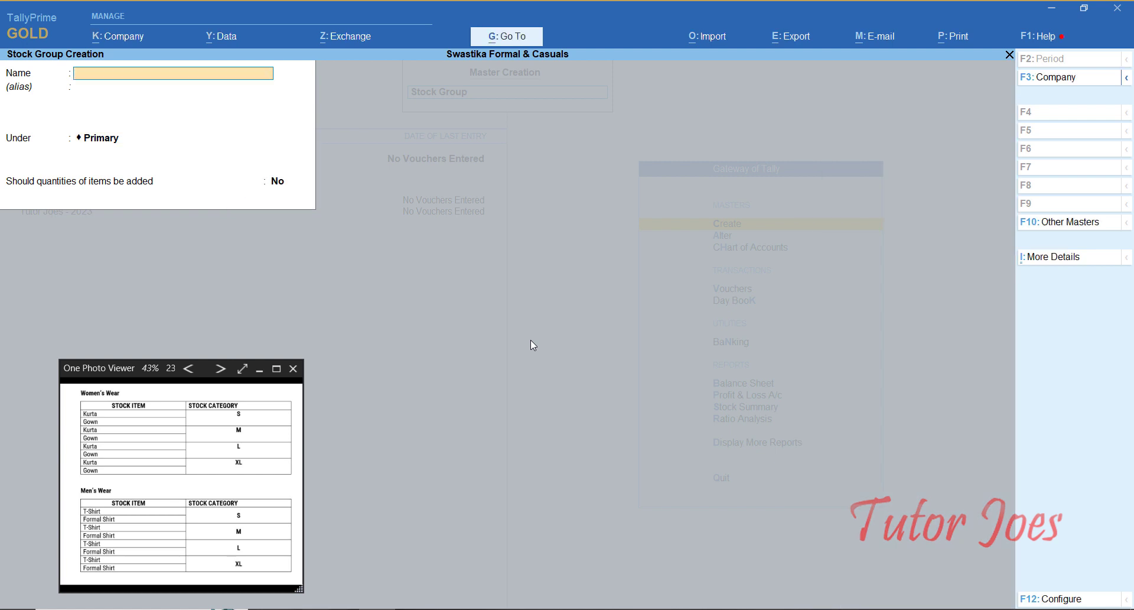
type("Mens Wear")
key("Return")
key("Return")
key("Return")
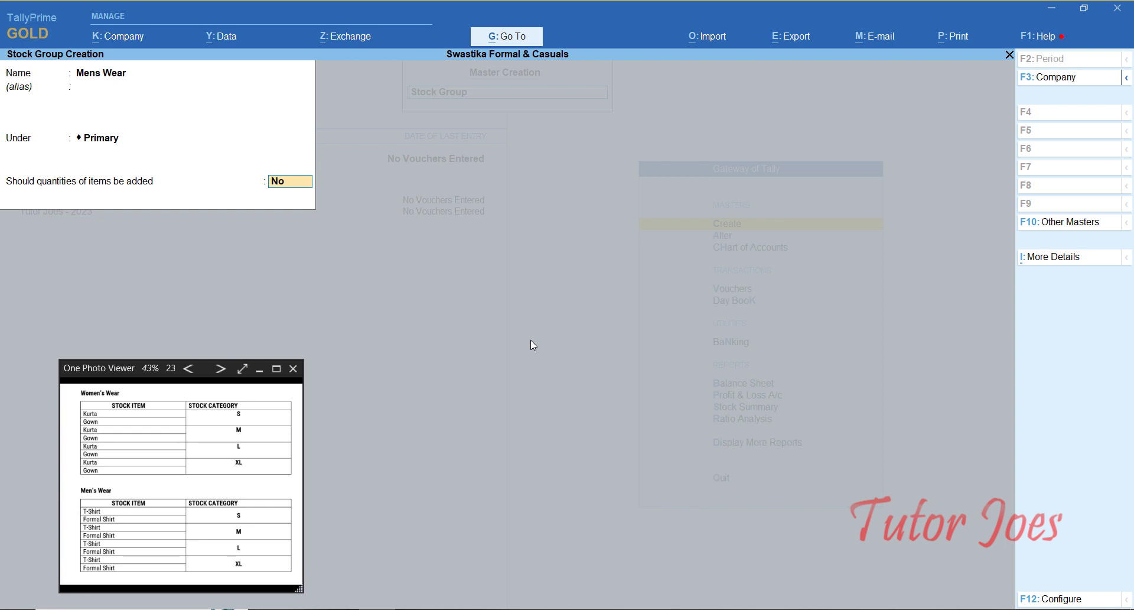
key("Return")
key("Return")
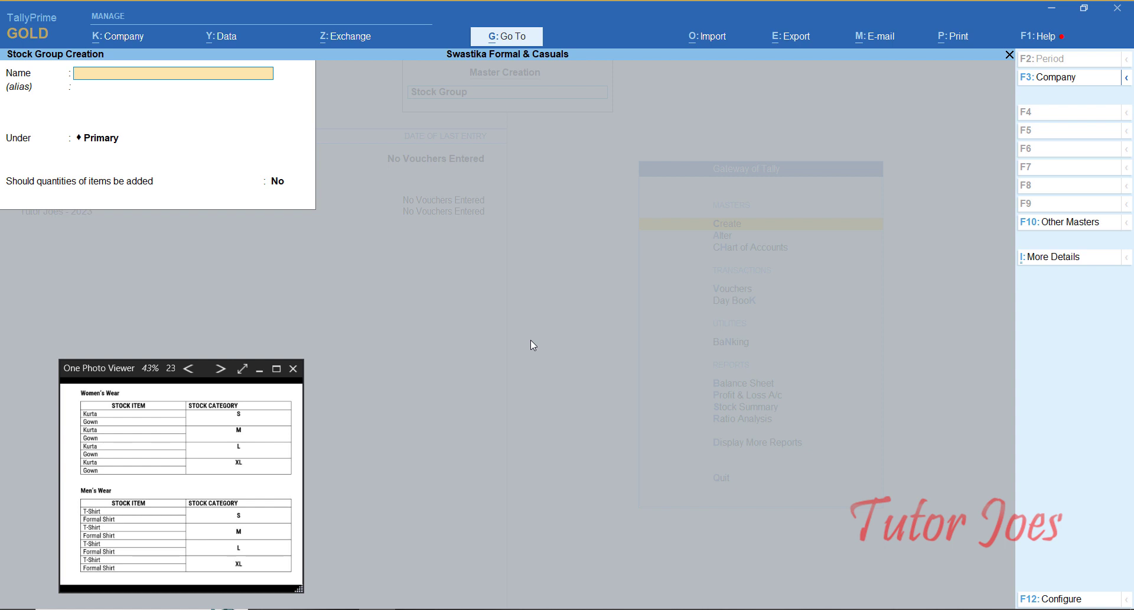
key("Escape")
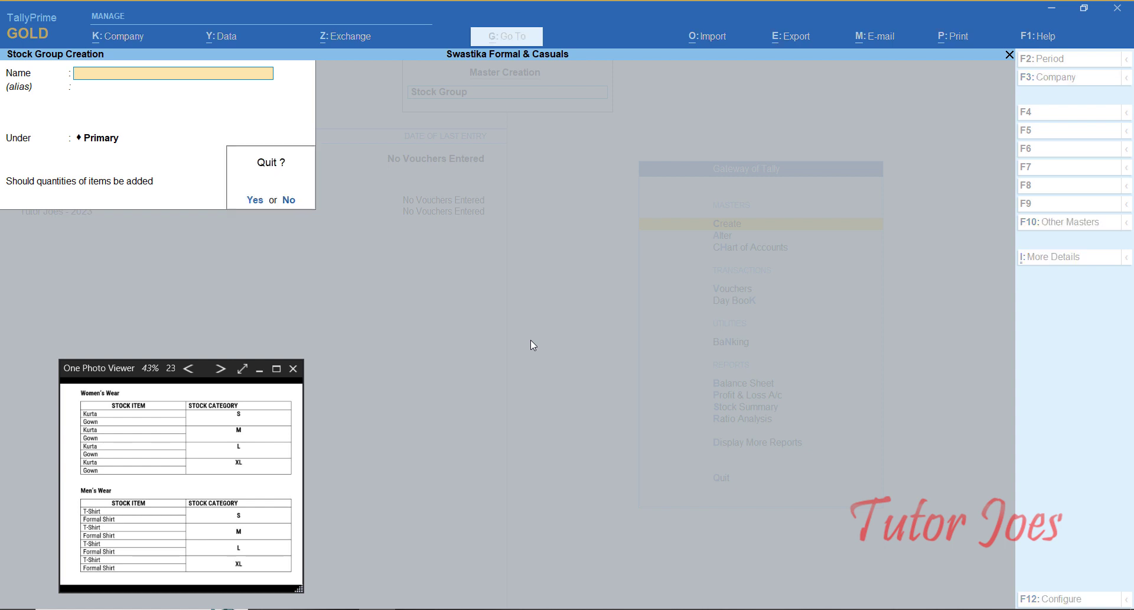
key("y")
key("Down")
key("Down")
key("Down")
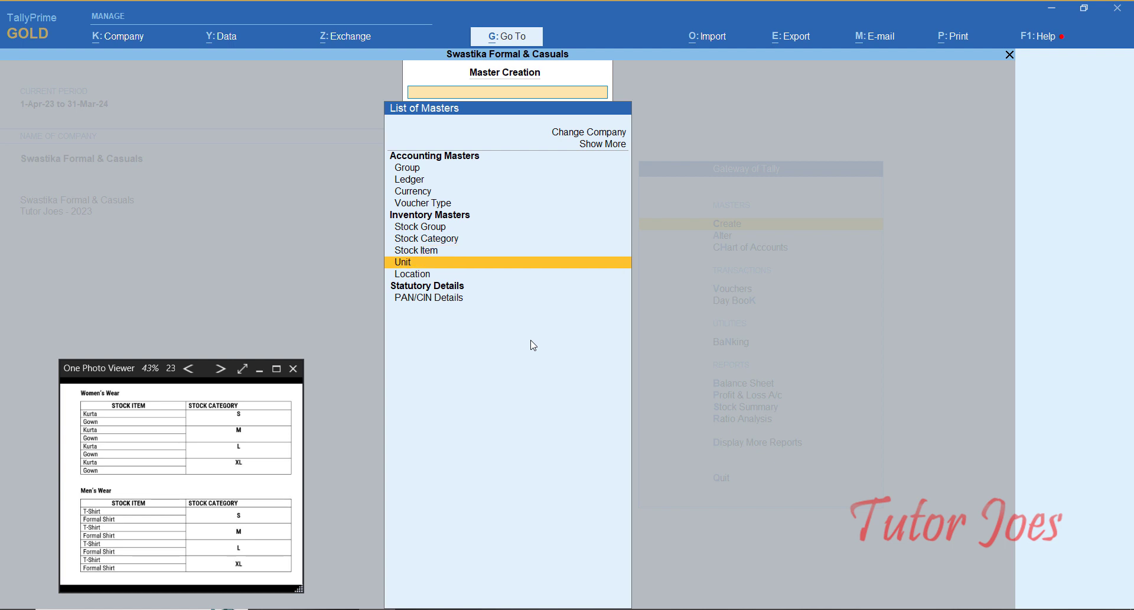
Step: Create the simple unit nos with formal name Numbers and 0 decimal places
key("Return")
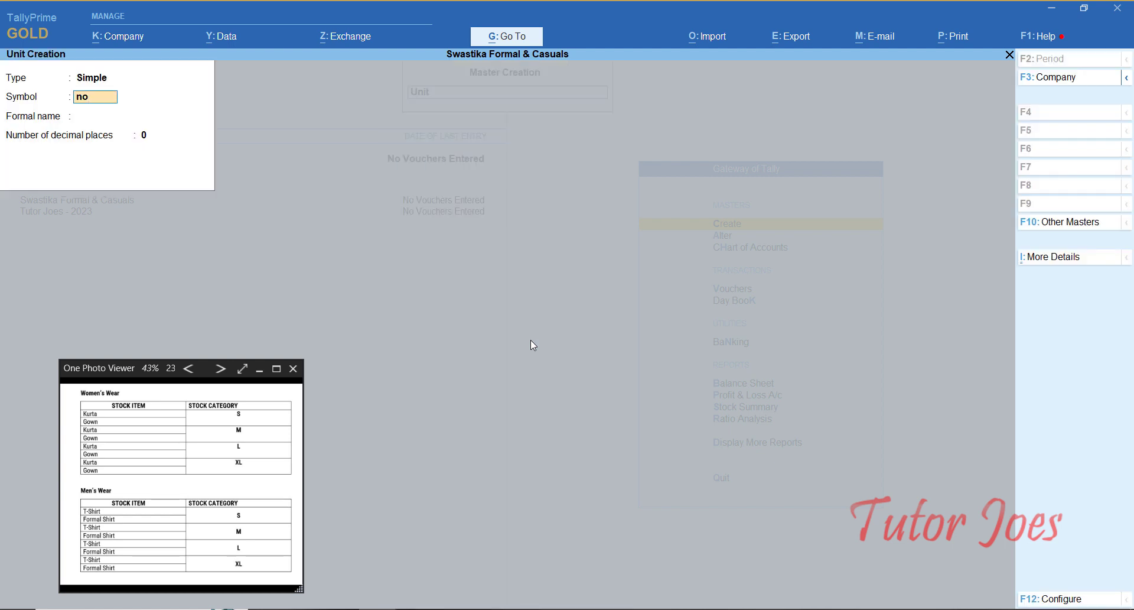
key("Return")
type("Numbers")
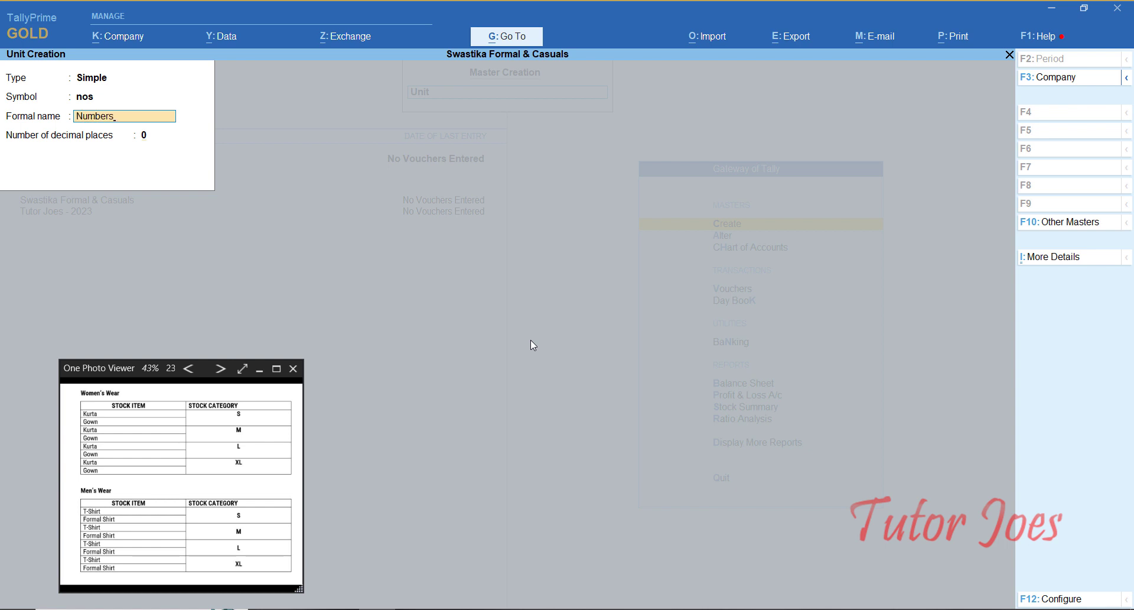
key("Return")
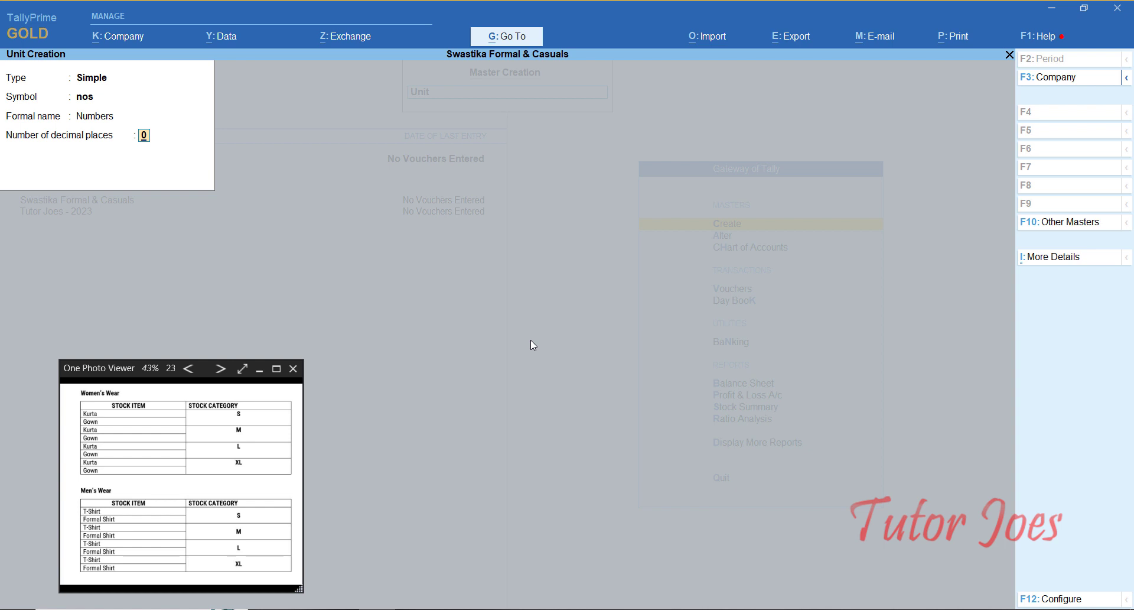
key("Return")
key("Return")
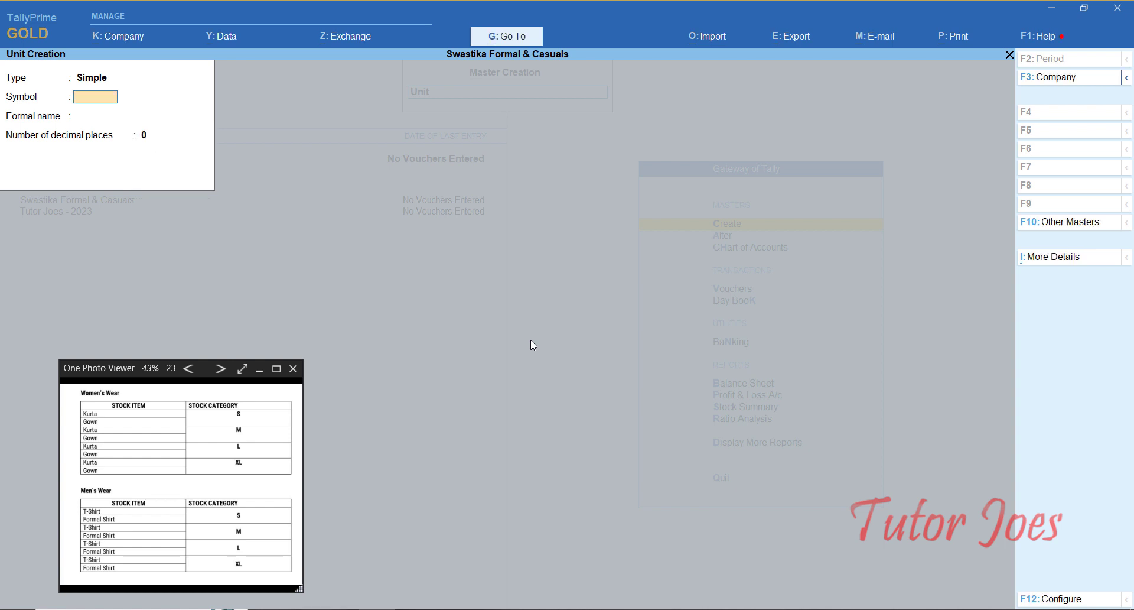
key("Escape")
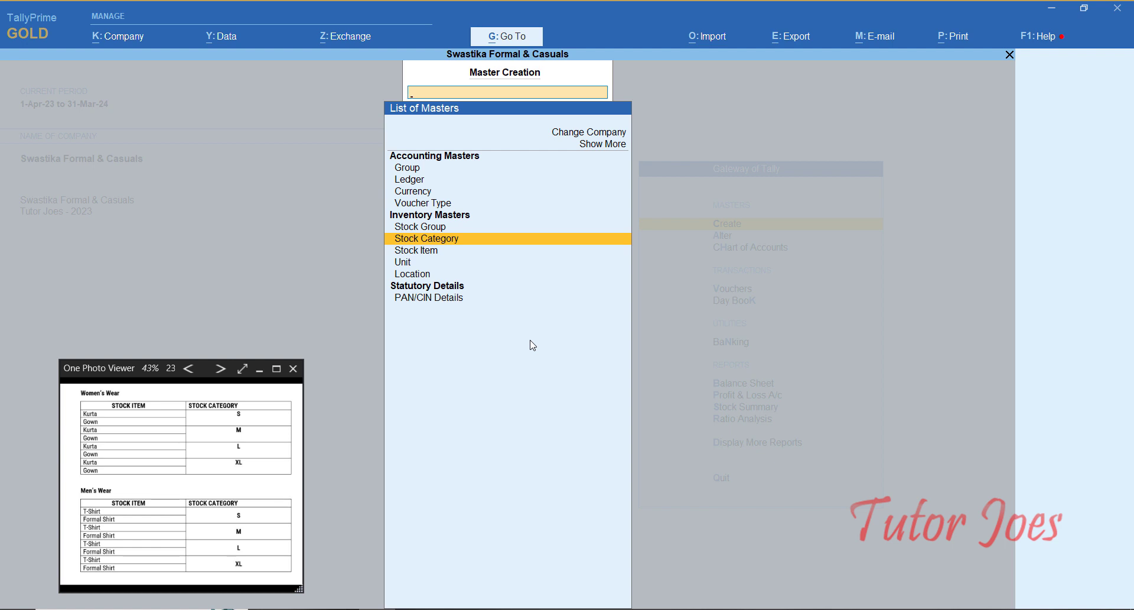
Step: Create stock category S under Primary
key("Return")
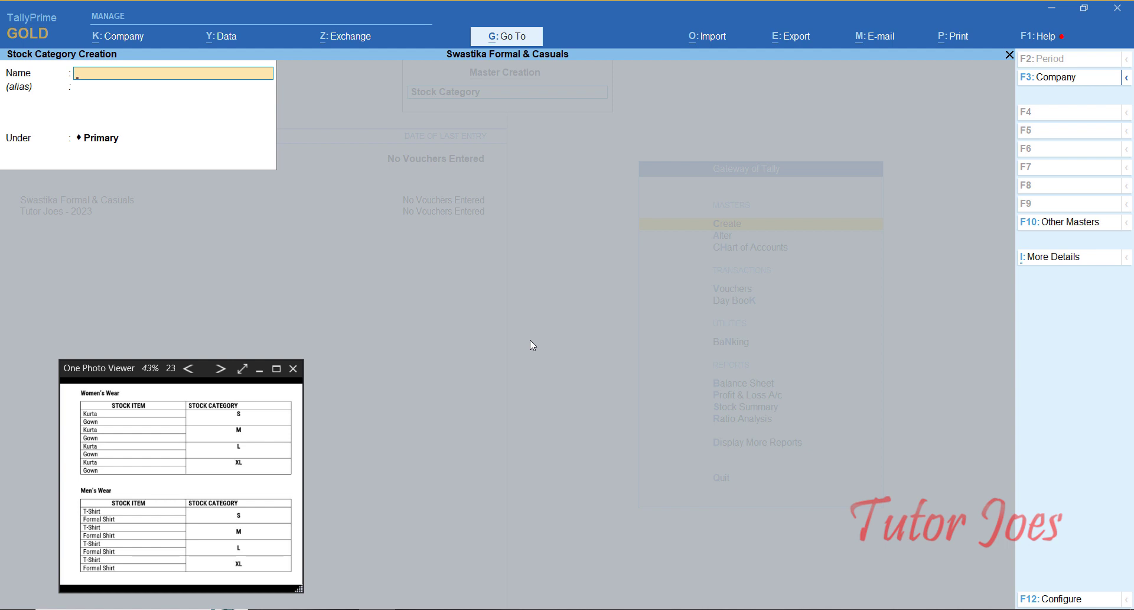
type("S")
key("Return")
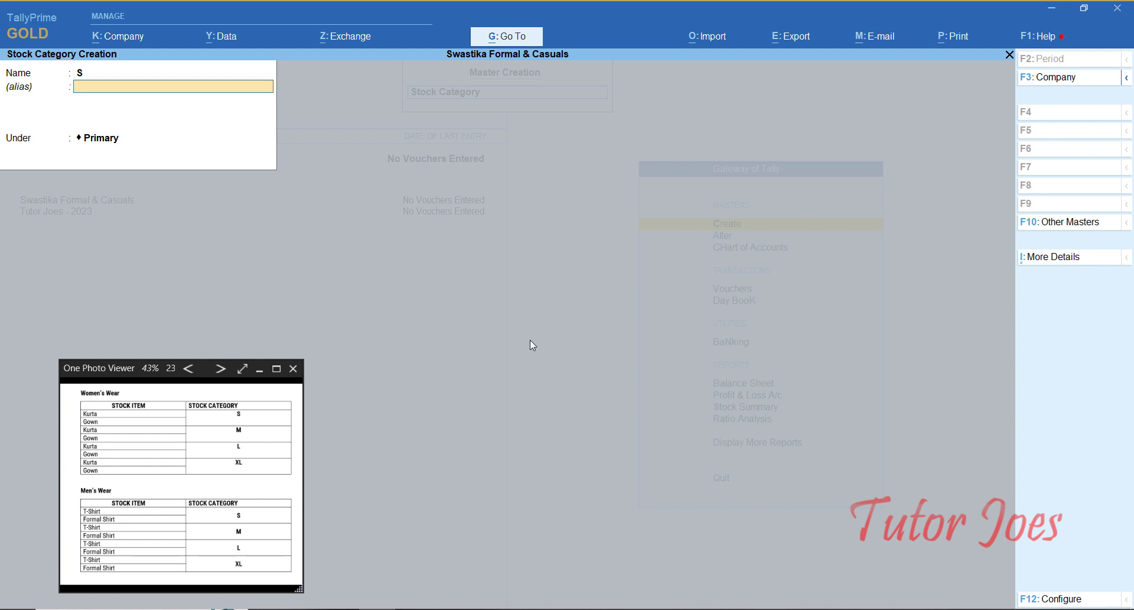
key("BackSpace")
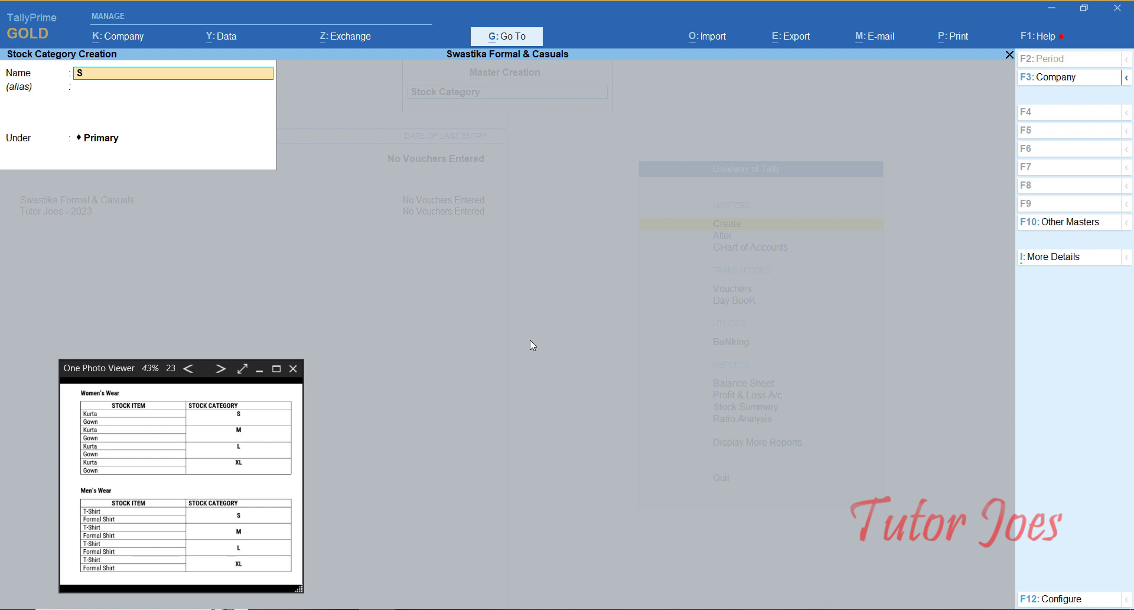
key("Return")
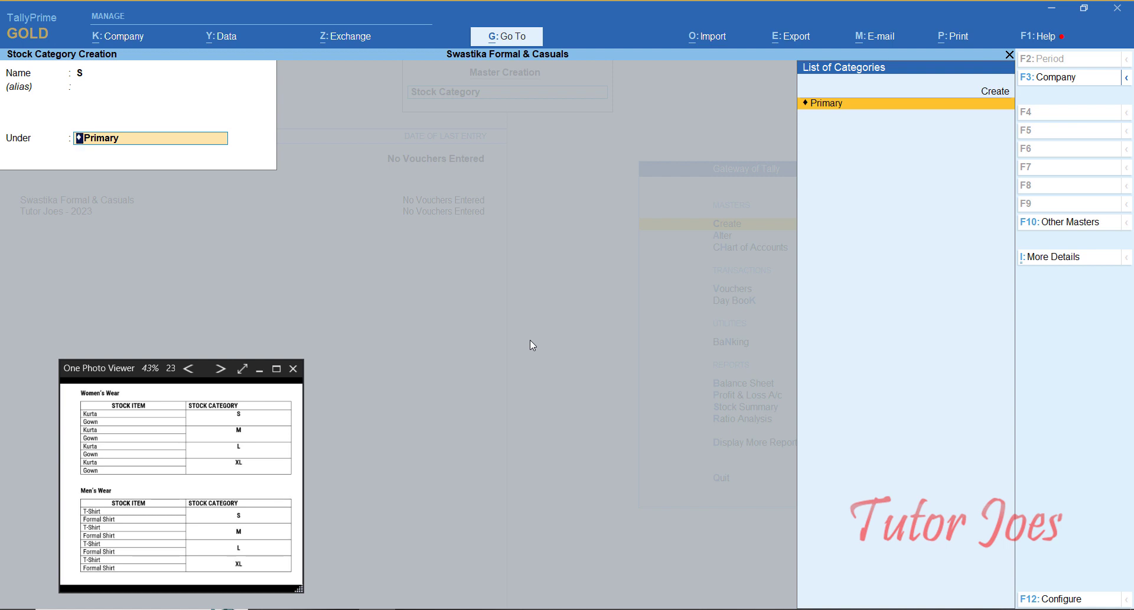
key("Return")
key("Return")
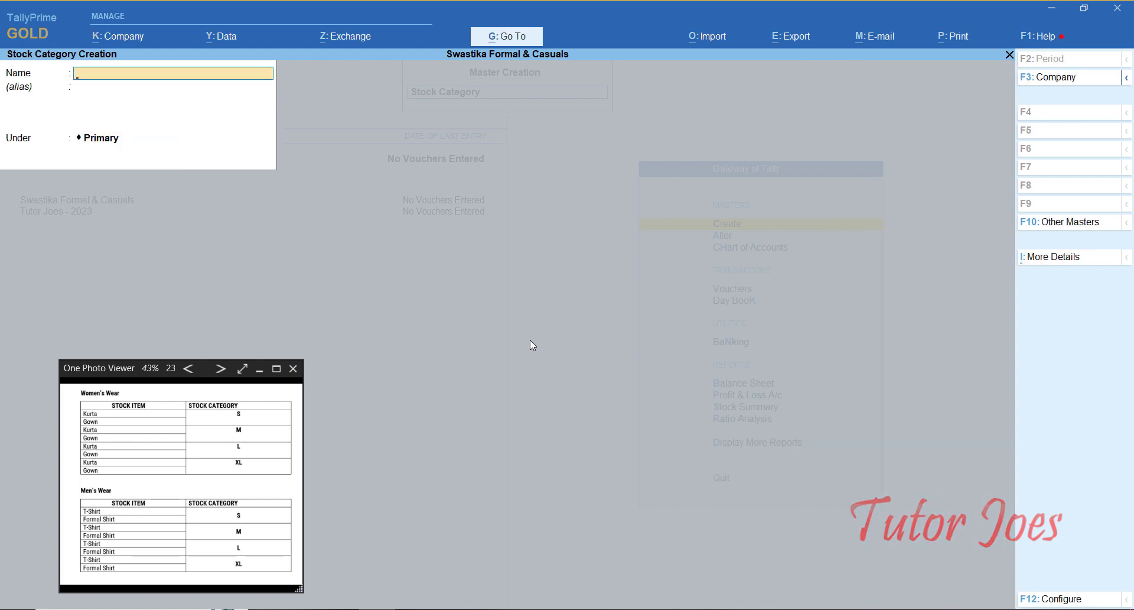
Step: Add the remaining size categories, including M and XL, then quit Stock Category Creation
type("M")
key("Return")
key("Return")
key("Return")
key("Return")
key("Return")
key("Return")
key("Return")
key("Return")
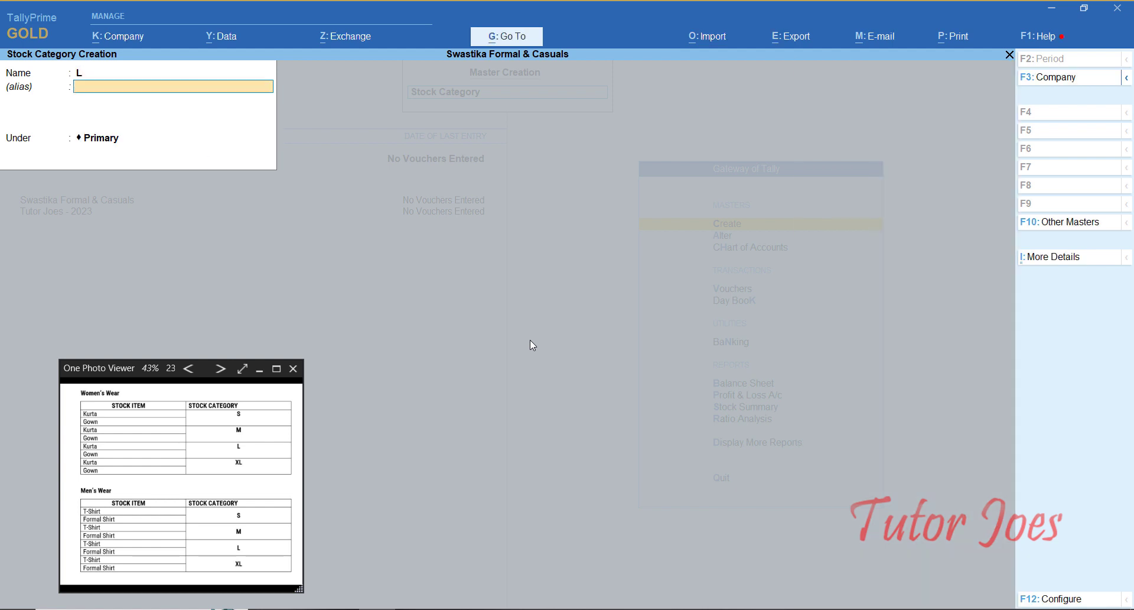
type("Xl")
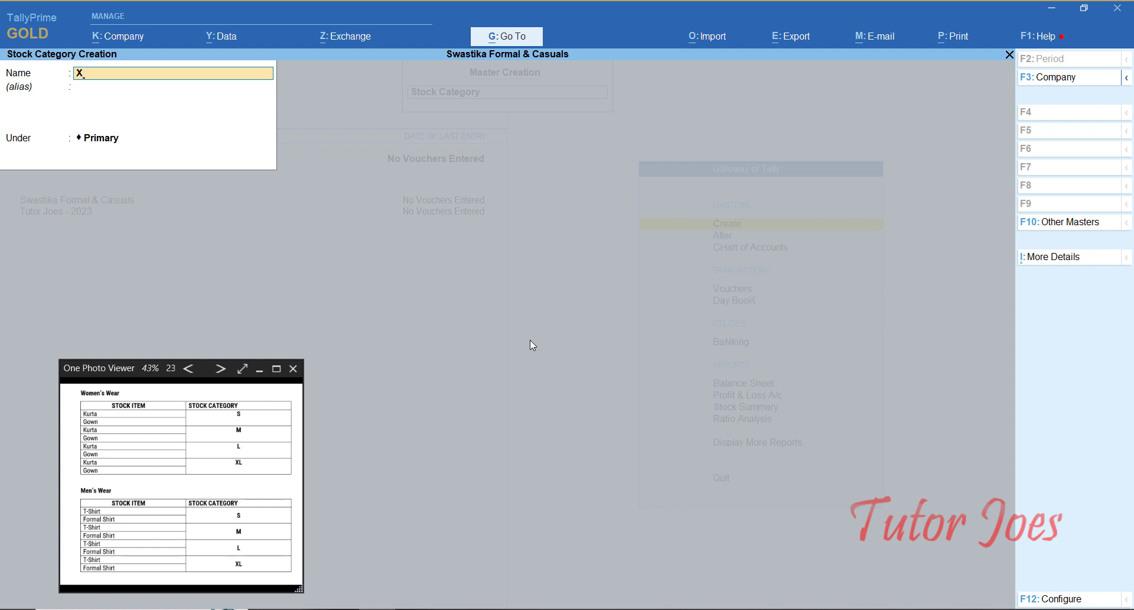
key("Return")
key("Return")
key("Return")
key("Return")
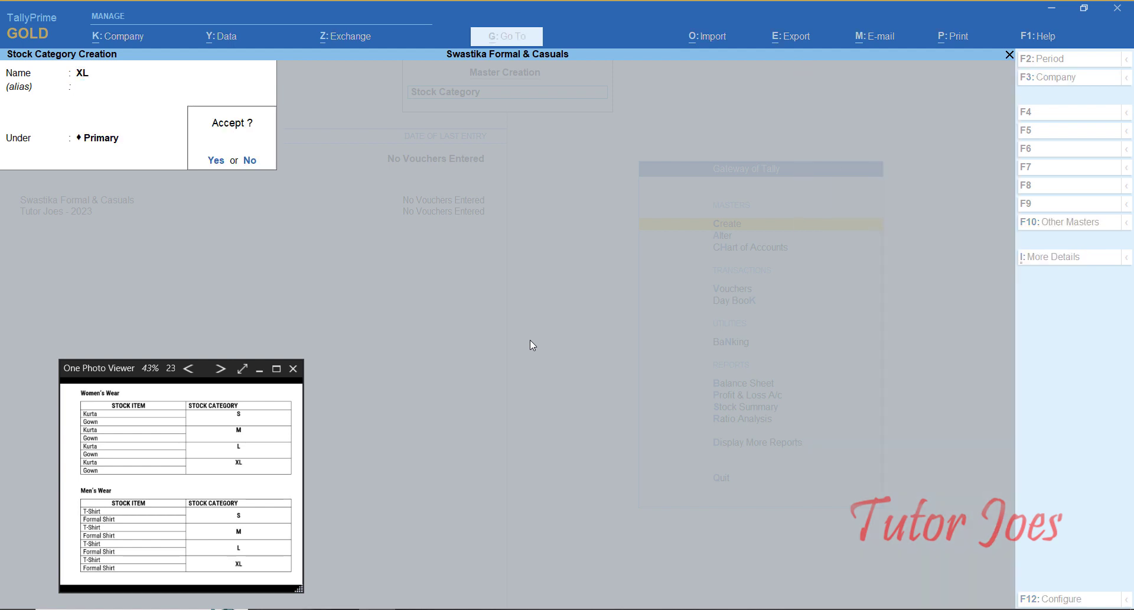
key("Escape")
key("Return")
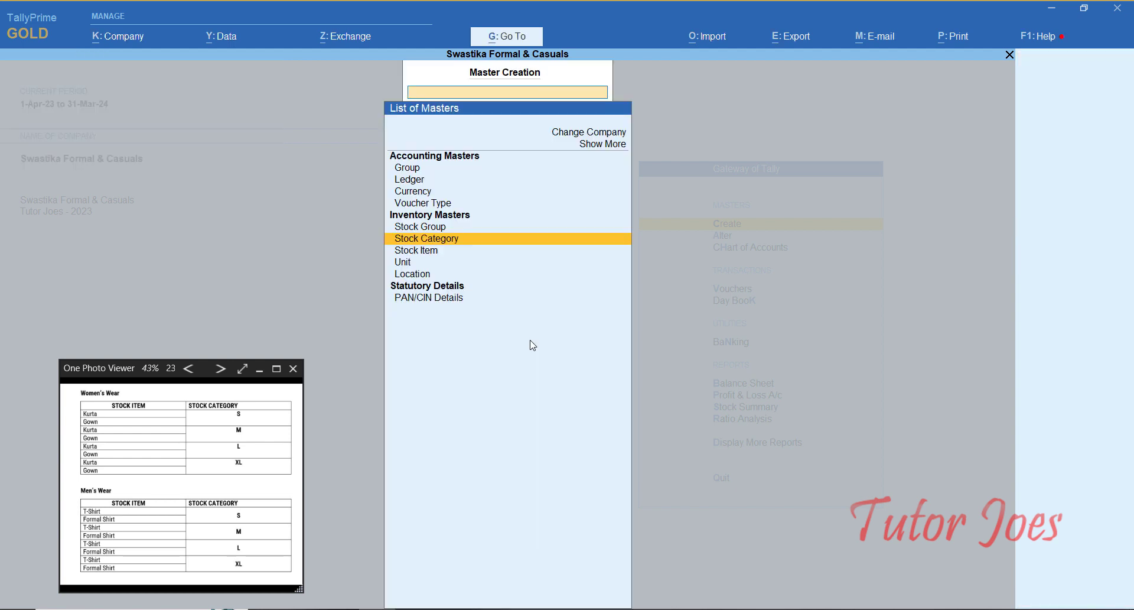
Step: Start stock item Kurta under the Womens Wear group and bring up its F12 configuration
key("Down")
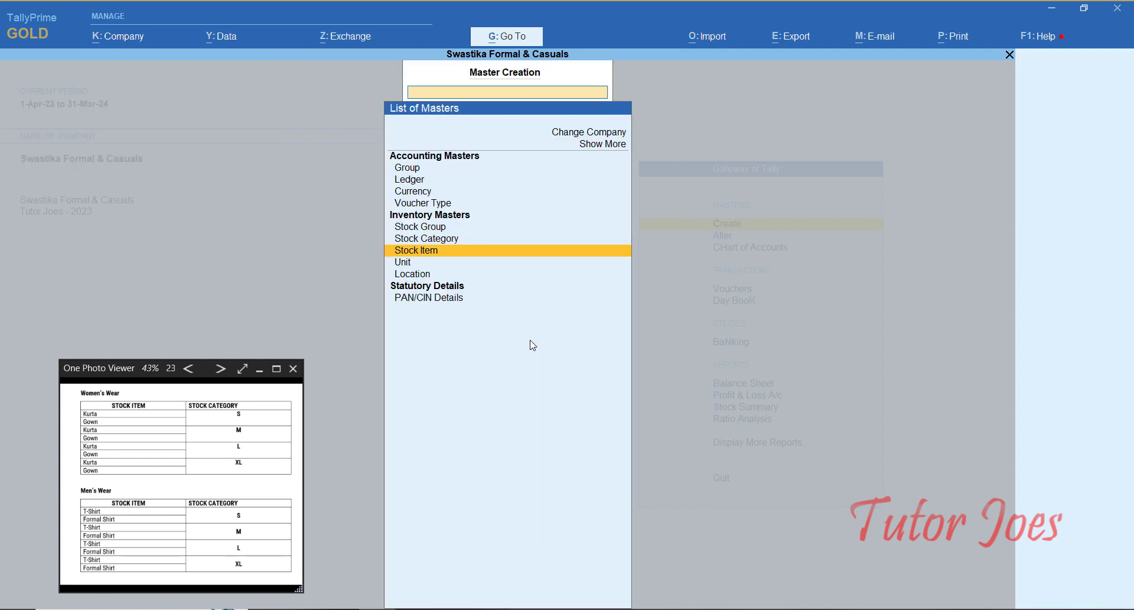
key("Return")
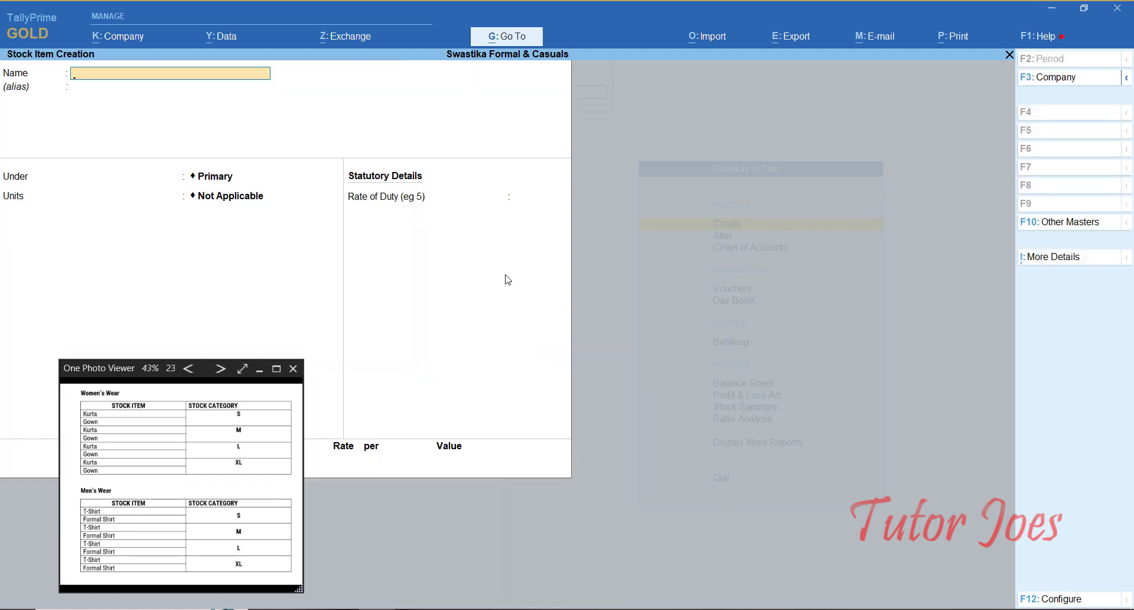
type("Kurta")
key("Return")
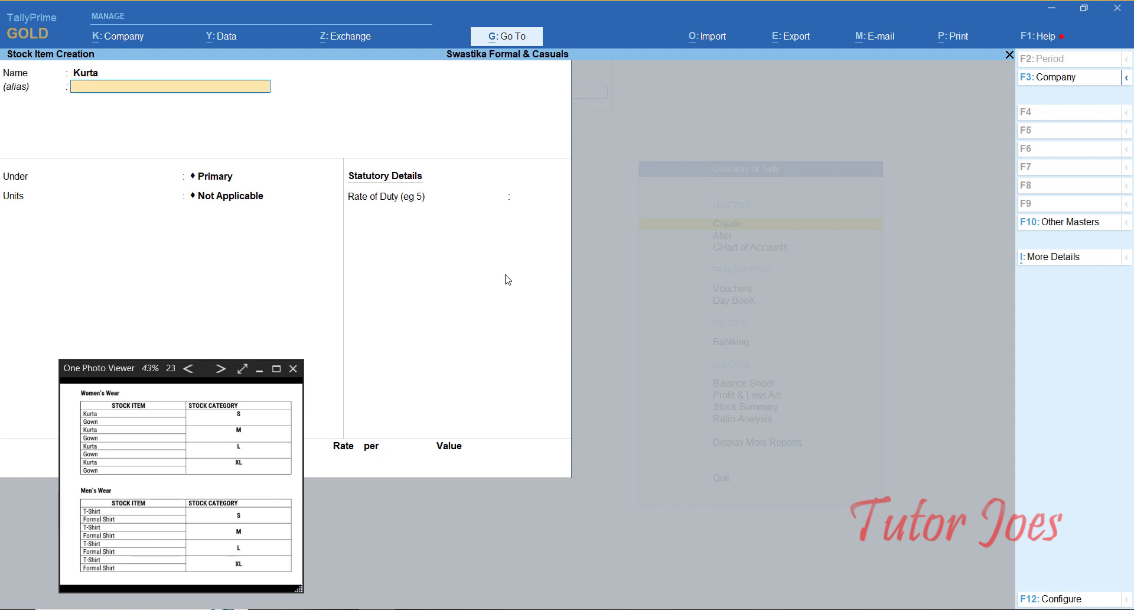
key("Return")
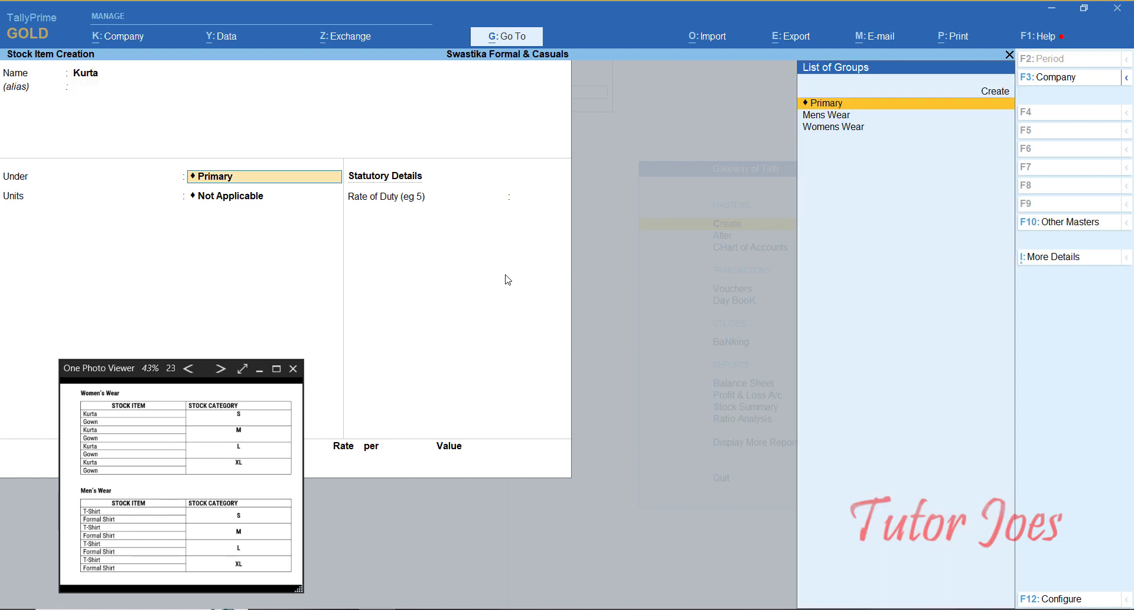
key("Down")
key("Down")
key("Return")
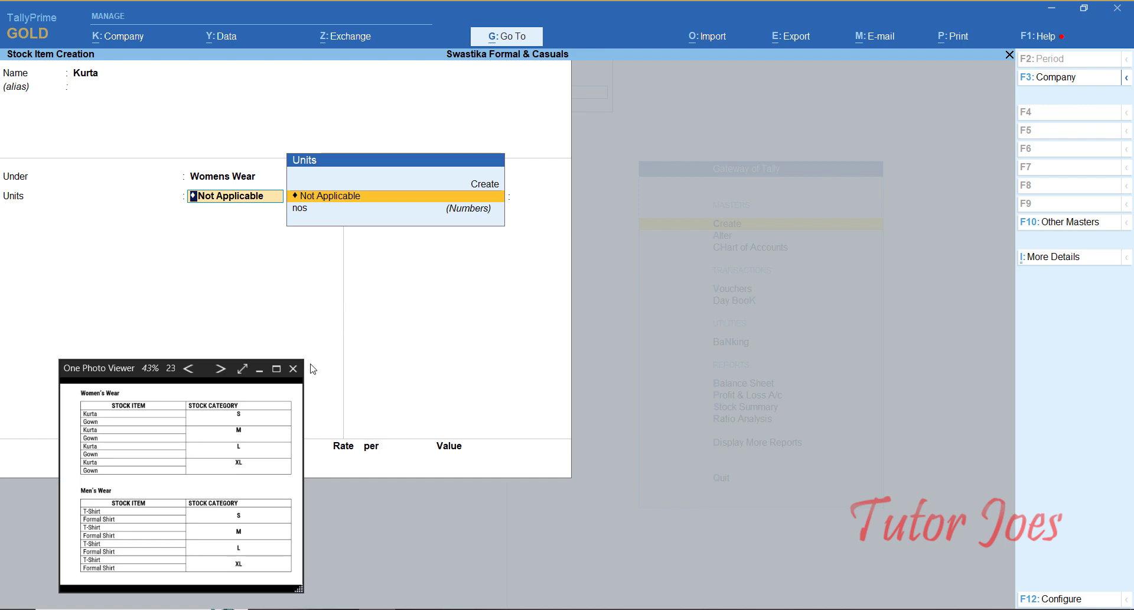
left_click(261, 370)
key("F12")
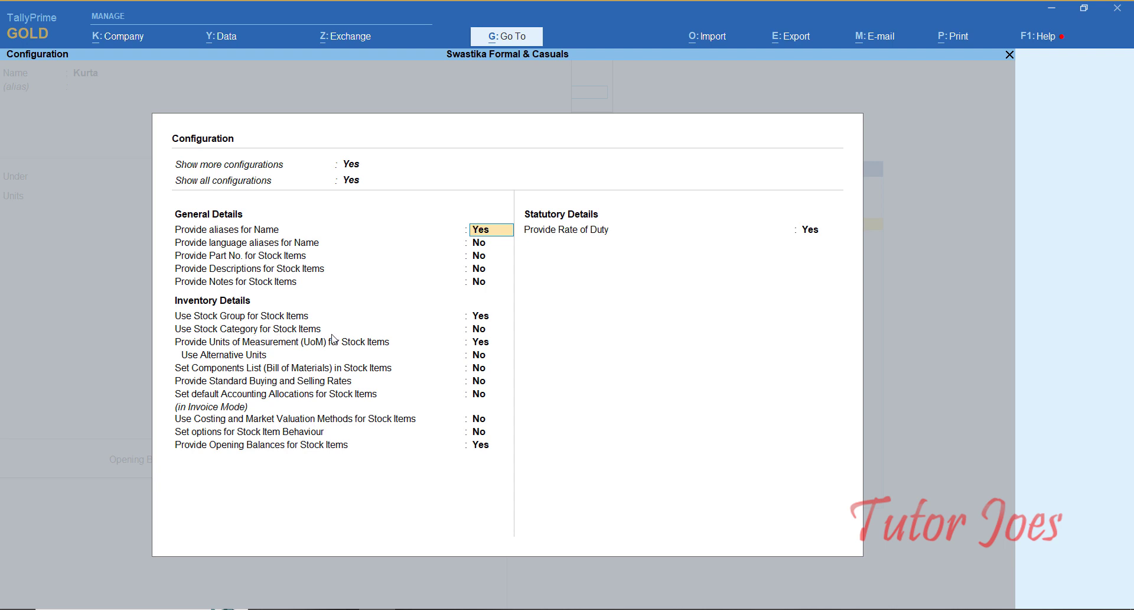
Step: Turn on Use Stock Category for Stock Items and save the configuration
left_click(485, 329)
type("y")
key("Return")
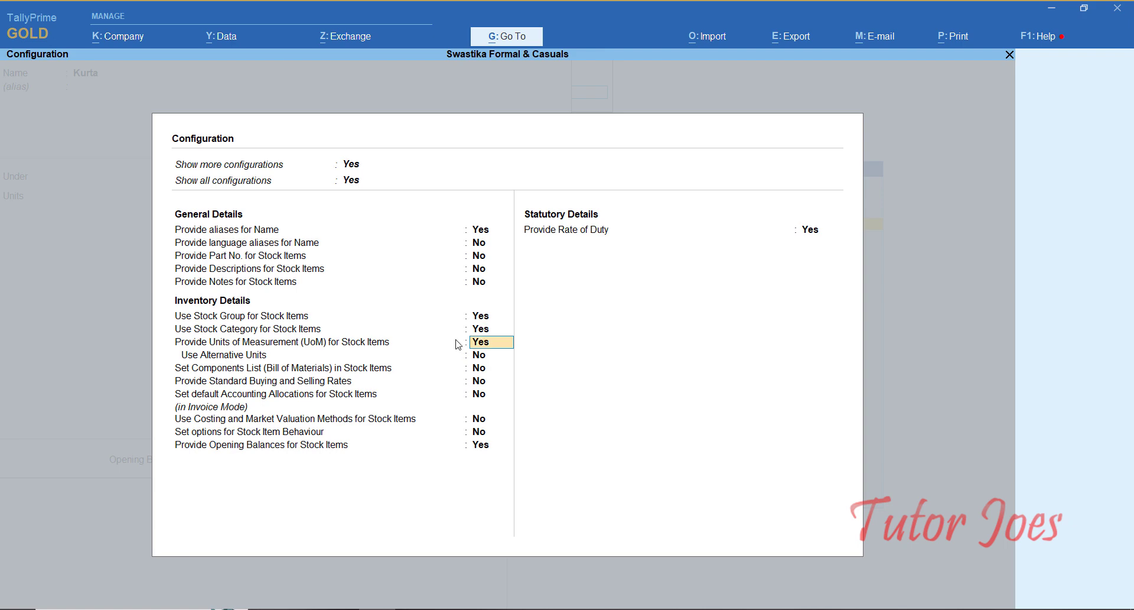
key("ctrl+a")
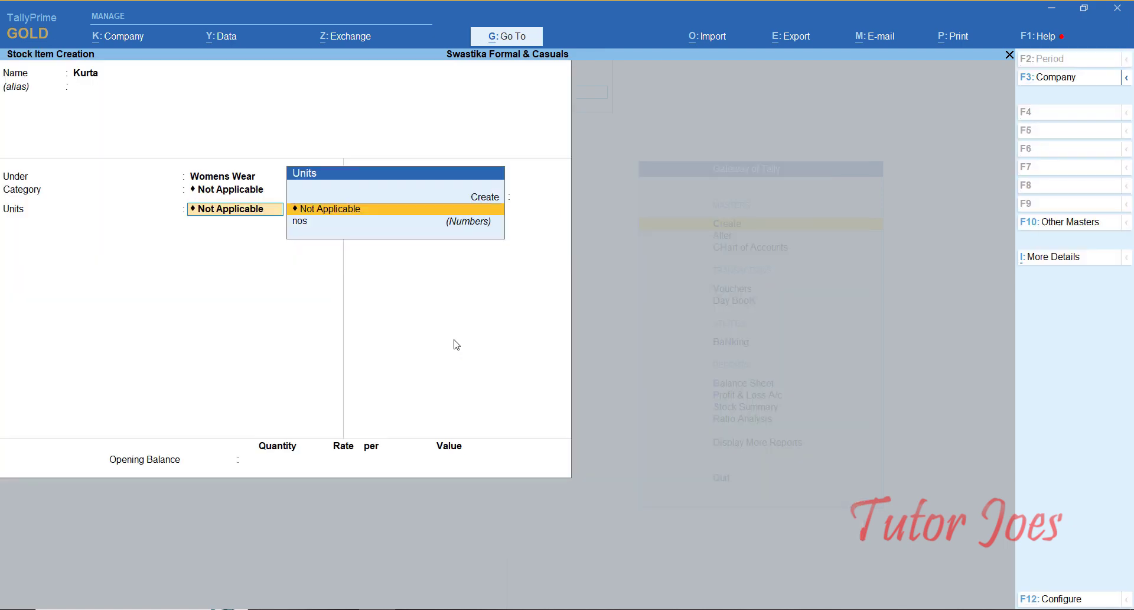
key("BackSpace")
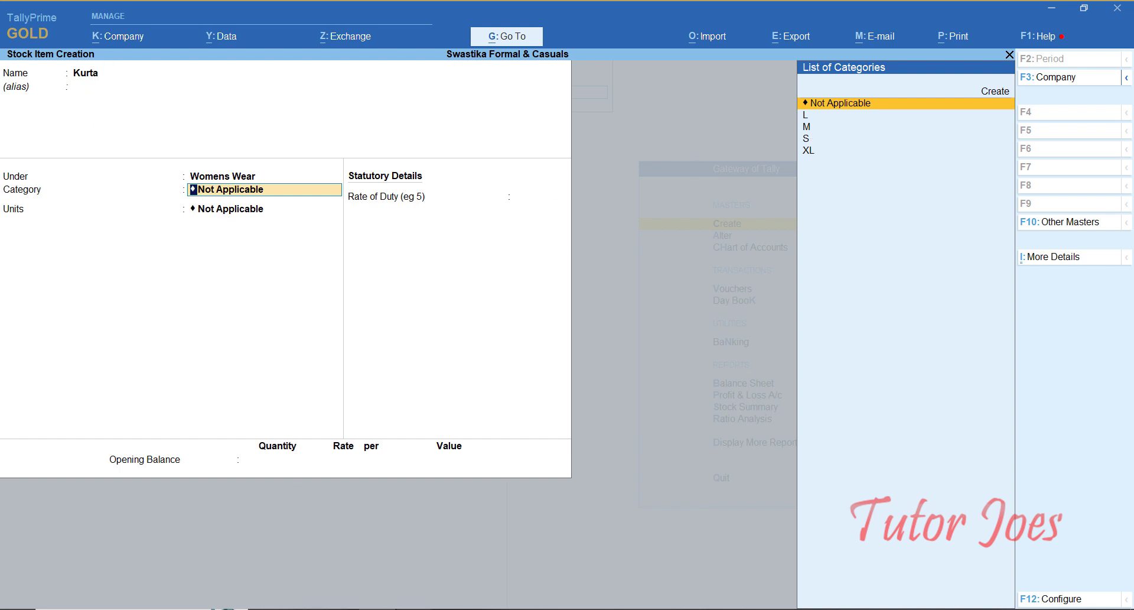
Step: Give Kurta category S, unit nos and rate of duty 0, and accept it
key("alt+Tab")
left_click(390, 284)
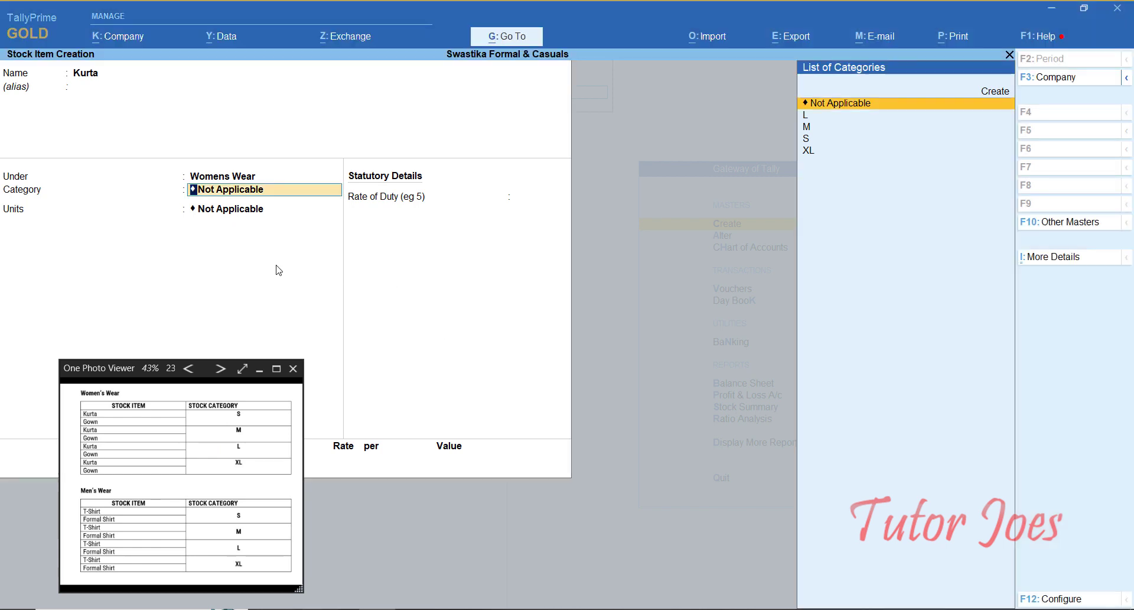
key("Down")
key("Down")
key("Down")
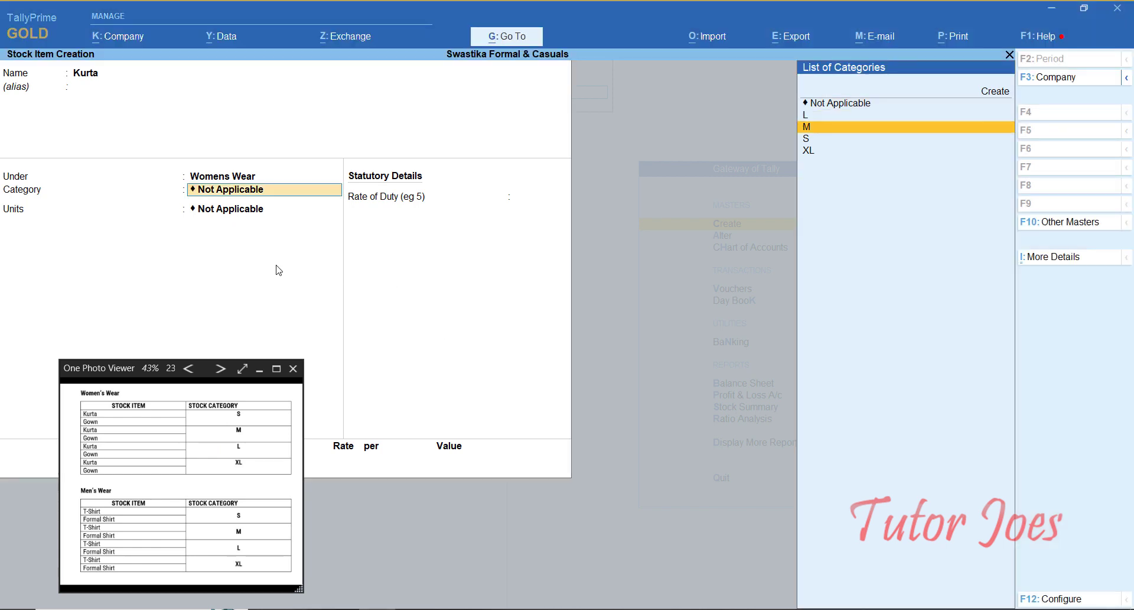
key("Return")
key("Down")
key("Return")
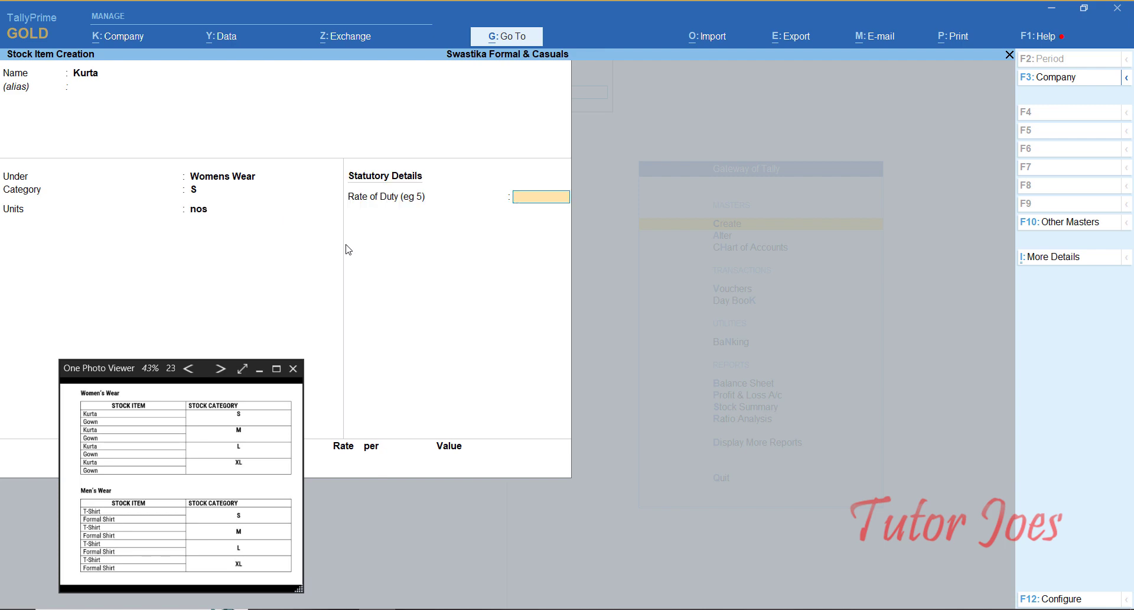
key("Return")
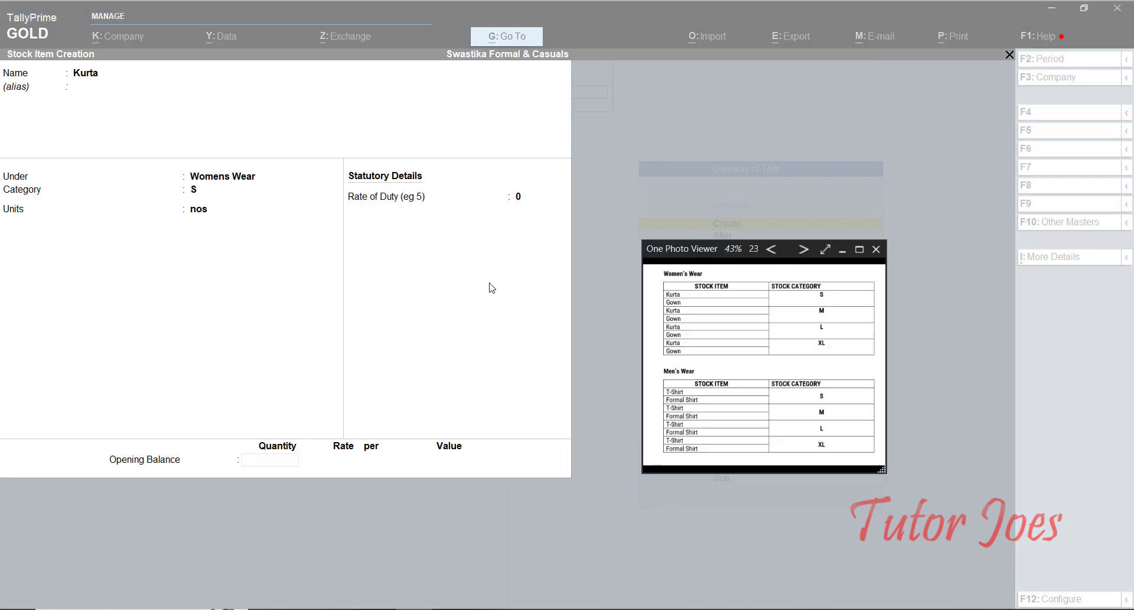
left_click(344, 345)
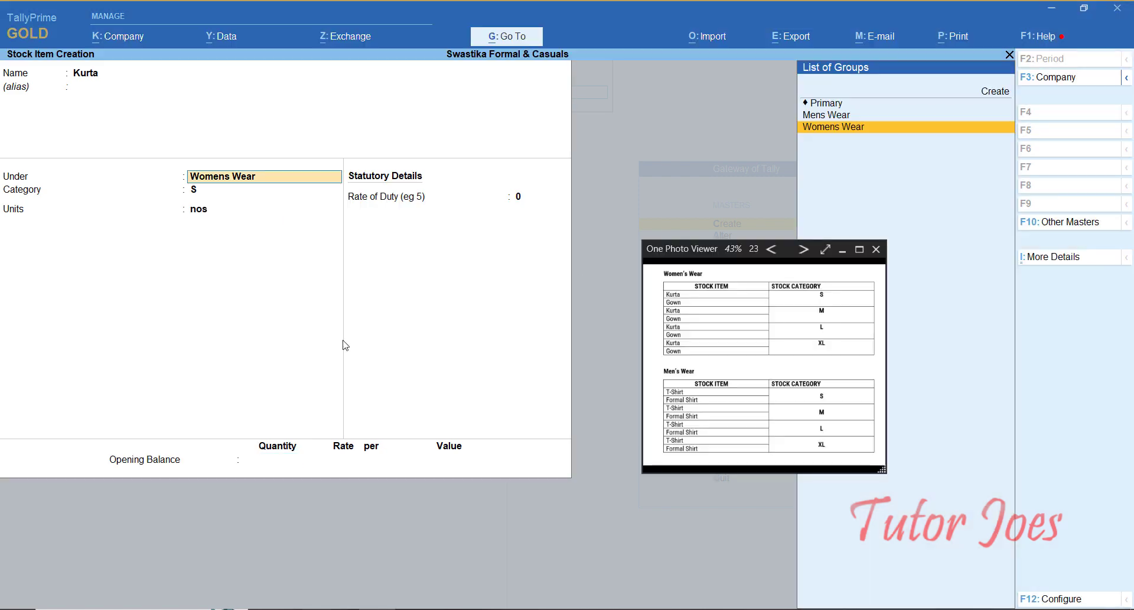
key("Return")
key("Return")
key("Return")
key("Return")
key("Return")
Step: Enter a new stock item Gown under Womens Wear with category S
key("Return")
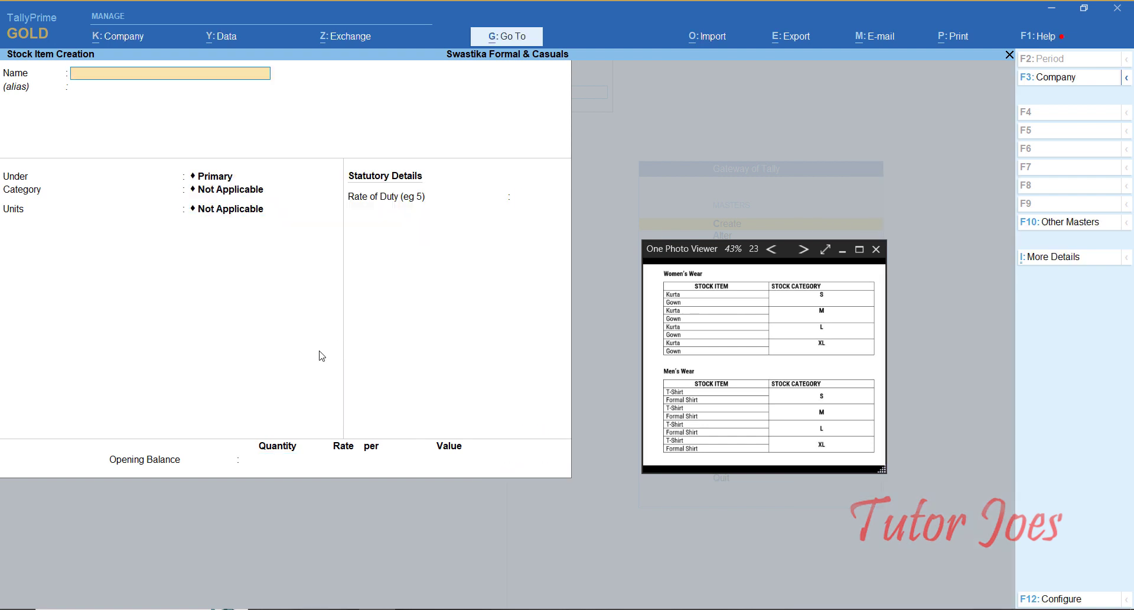
type("Gown")
key("Return")
key("Return")
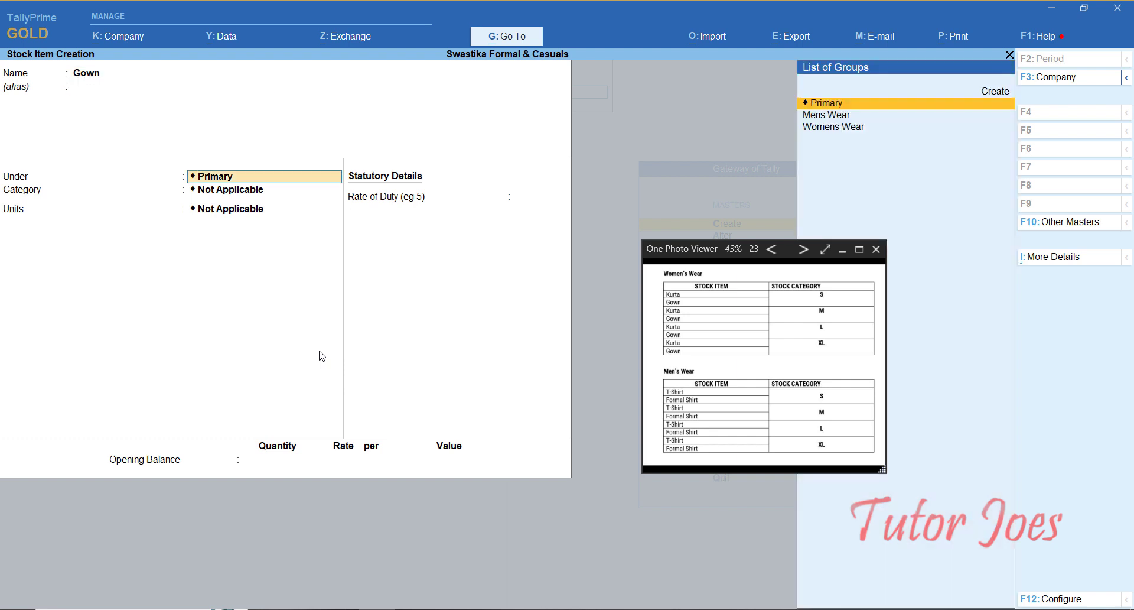
key("Down")
key("Down")
key("Return")
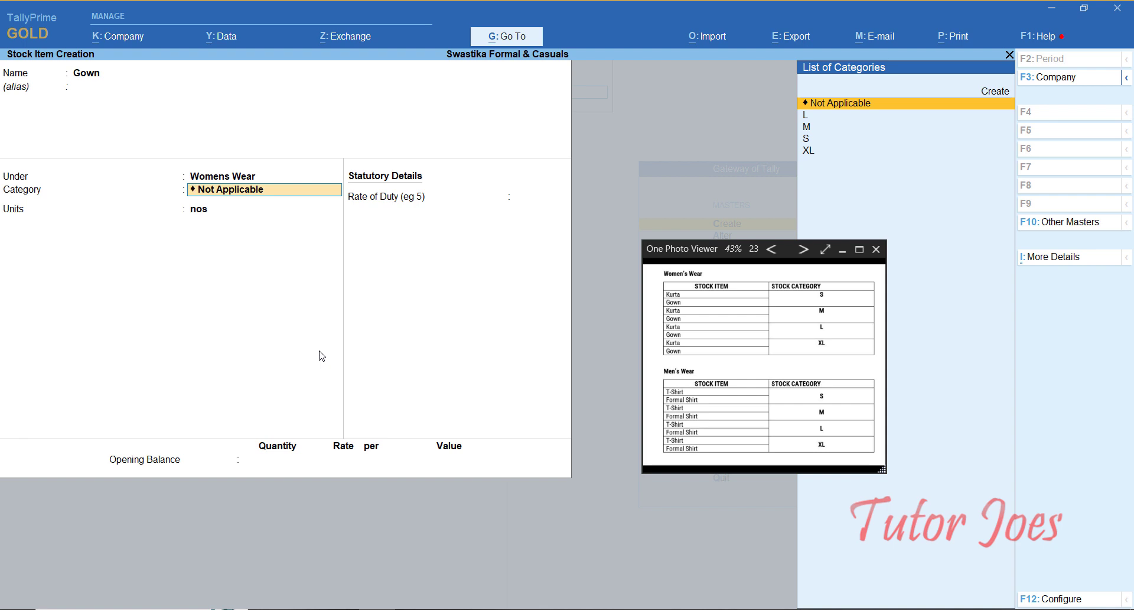
type("S")
key("Return")
key("Return")
key("Return")
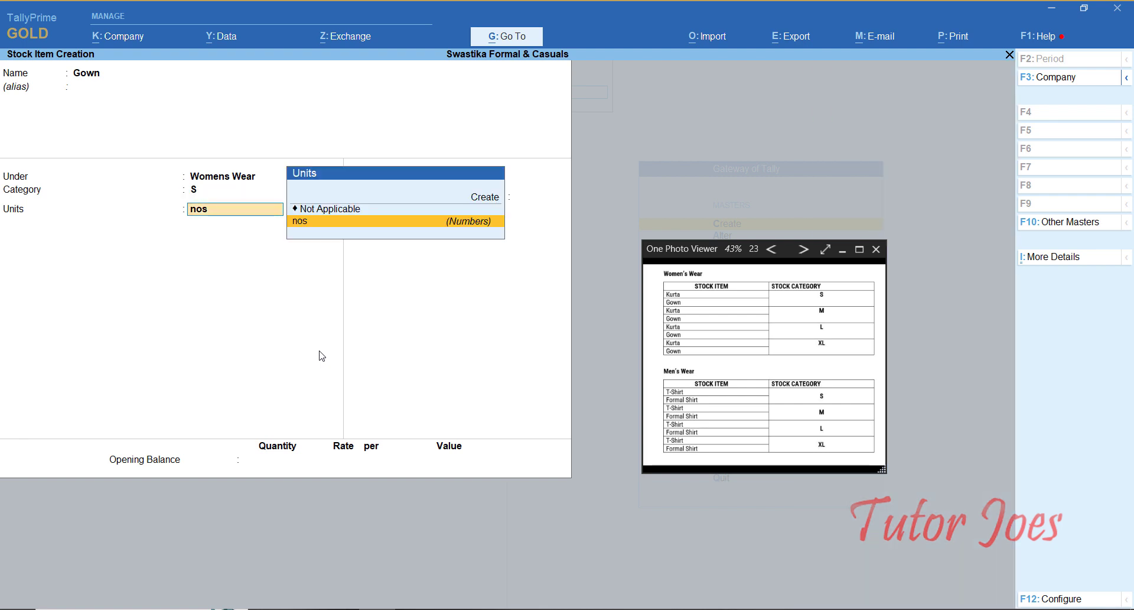
Step: Save Gown with unit nos, then try another item named Kurta, which is rejected as a duplicate
key("Return")
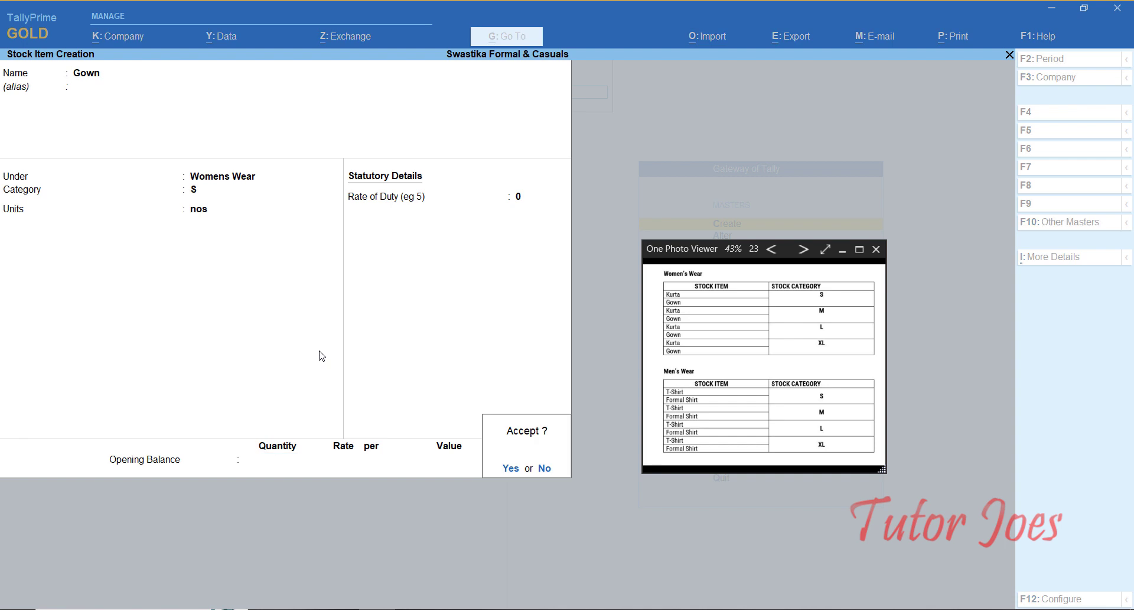
key("Return")
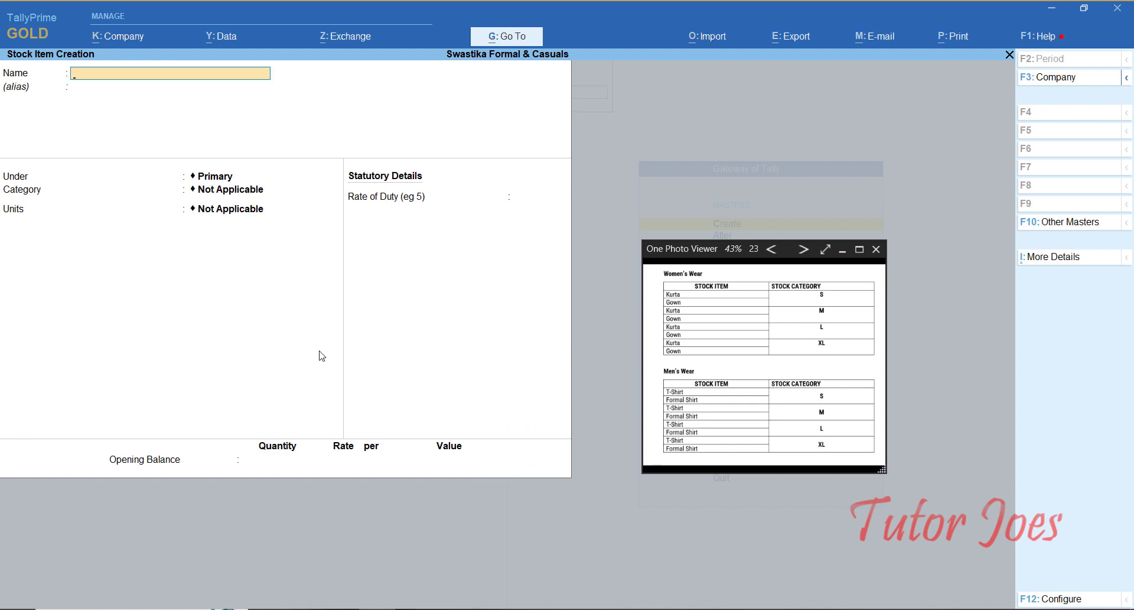
type("K")
key("Return")
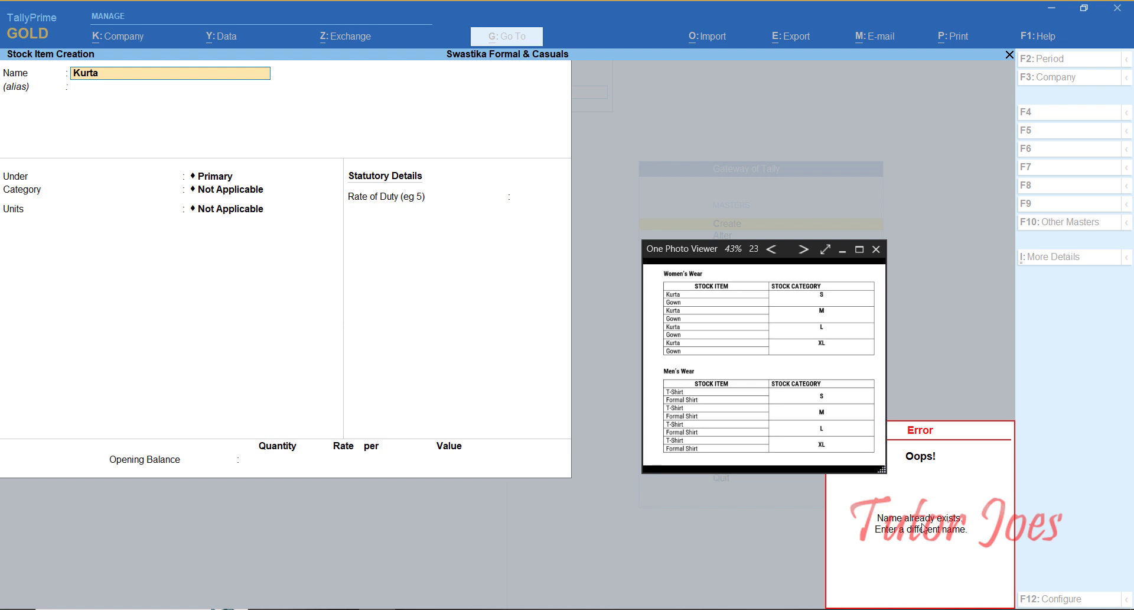
Step: Dismiss the duplicate-name error and rename the existing Kurta stock item to Kurta-S
left_click(923, 528)
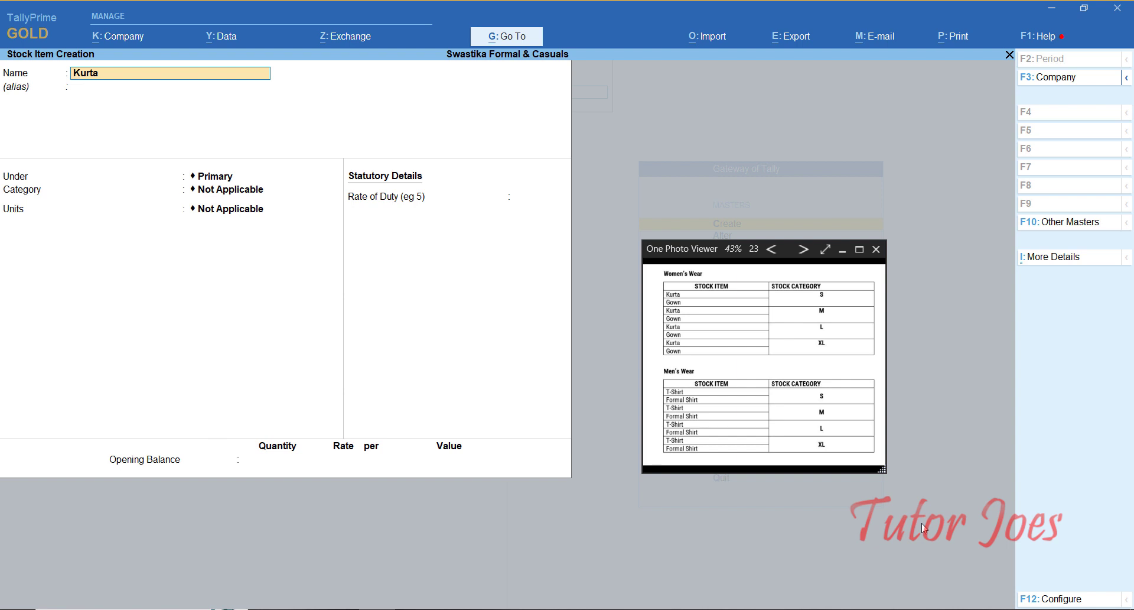
key("BackSpace")
key("Escape")
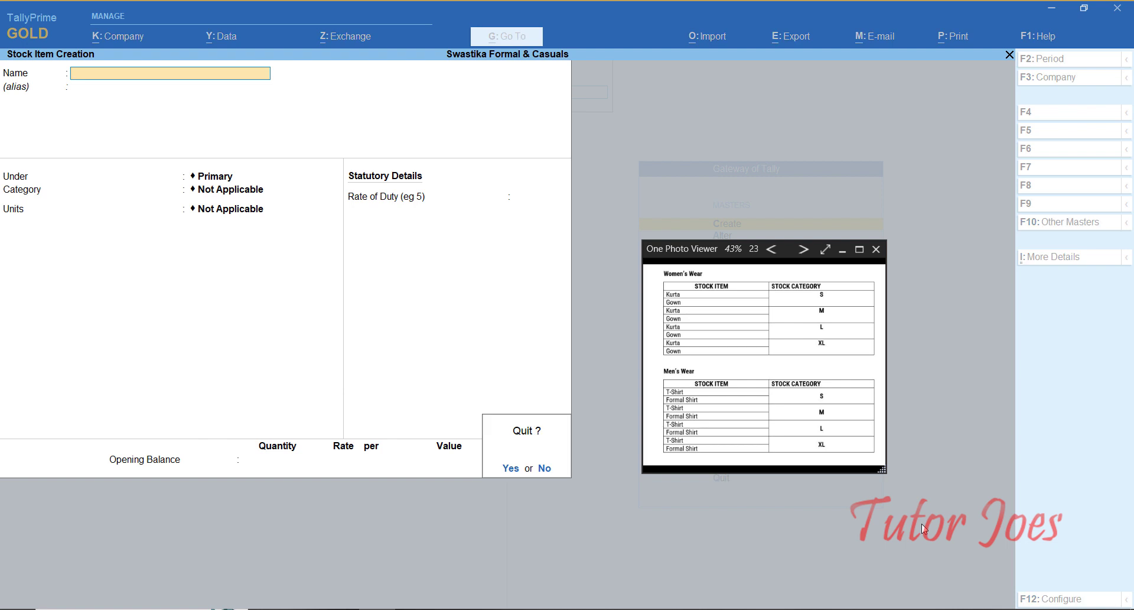
key("y")
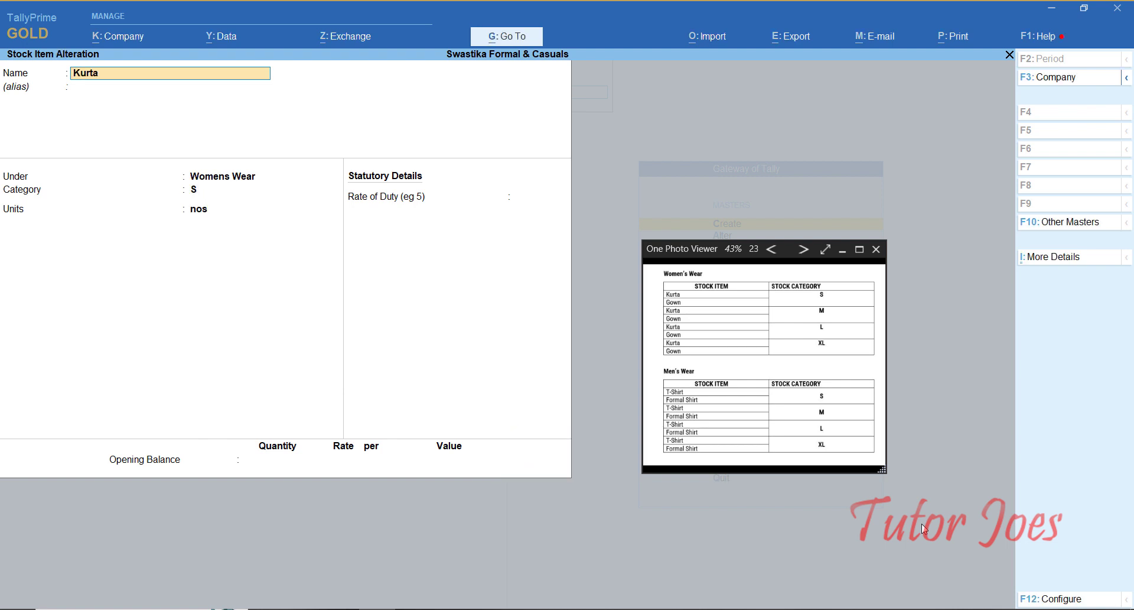
type("-S")
key("ctrl+a")
Step: Rename the existing Gown stock item to Gown-S
key("alt+2")
type("Gown-S")
key("Return")
Step: Save Gown-S, then create Kurta-M under Womens Wear with category M and unit nos
key("ctrl+a")
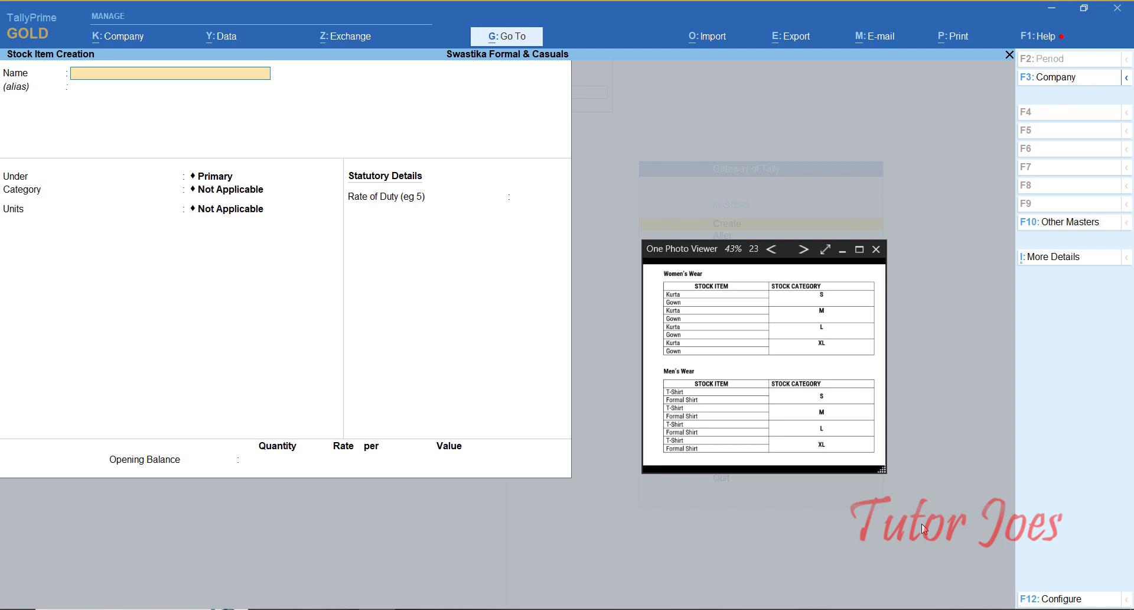
type("Kurta-M")
key("Return")
key("Return")
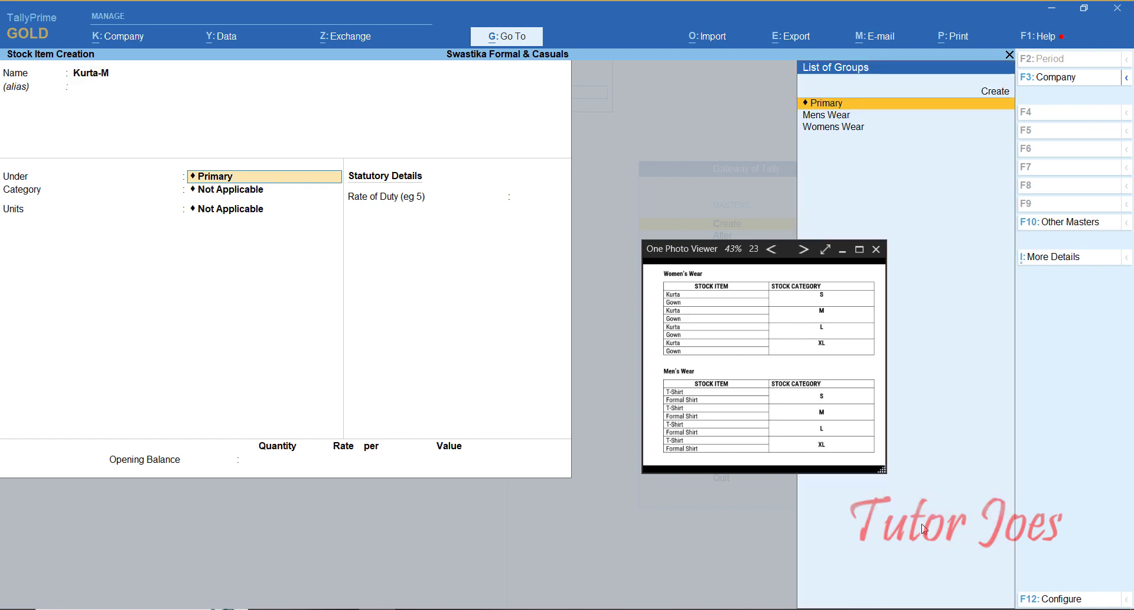
key("Down")
key("Down")
key("Return")
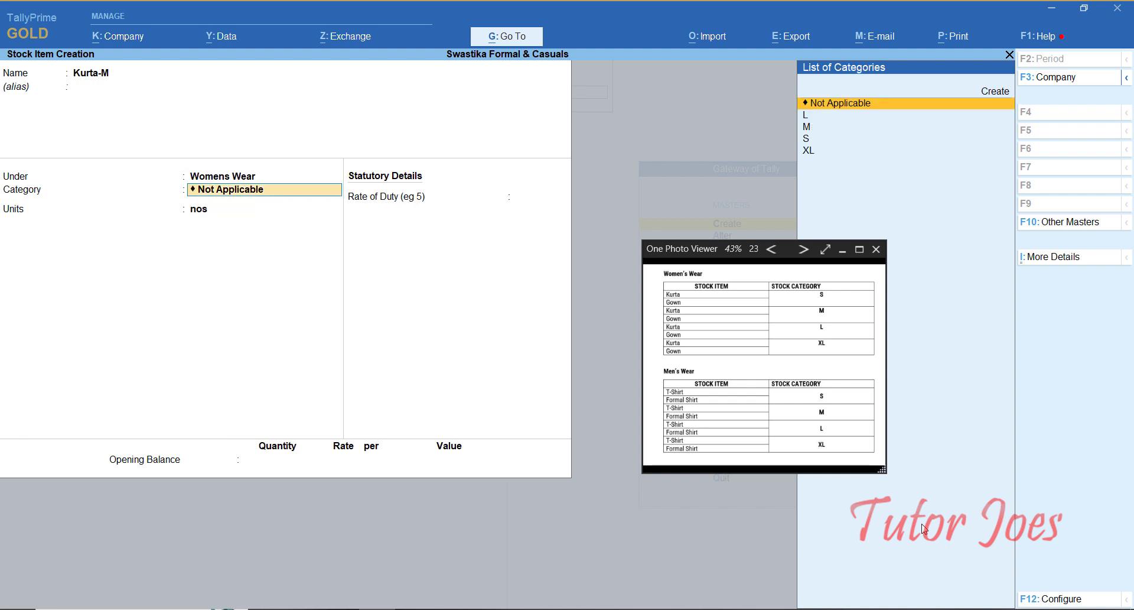
key("Down")
key("Down")
key("Return")
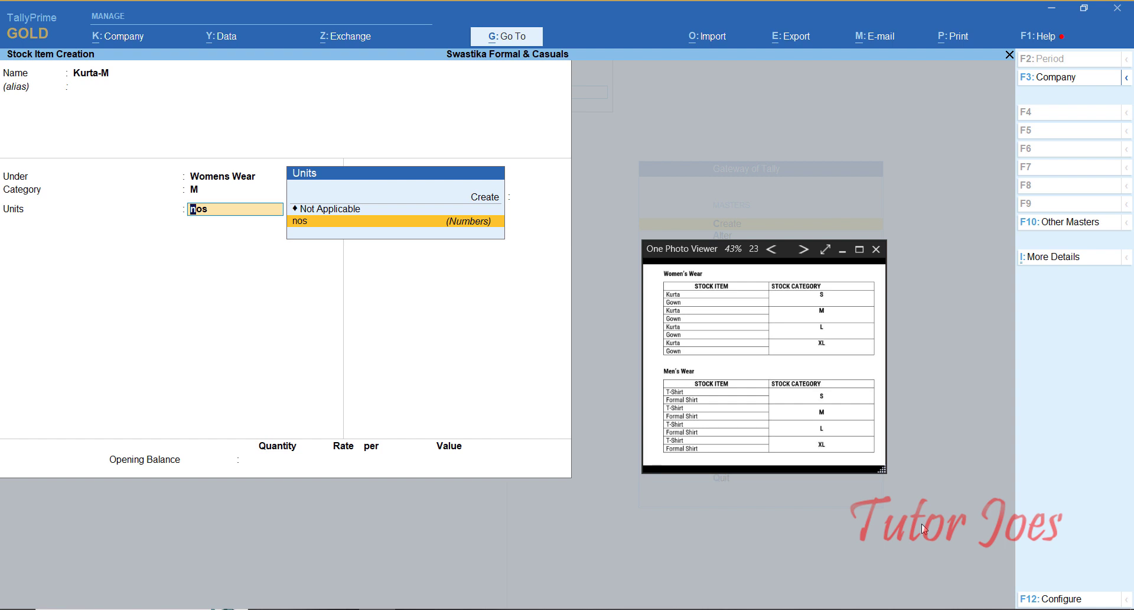
key("Return")
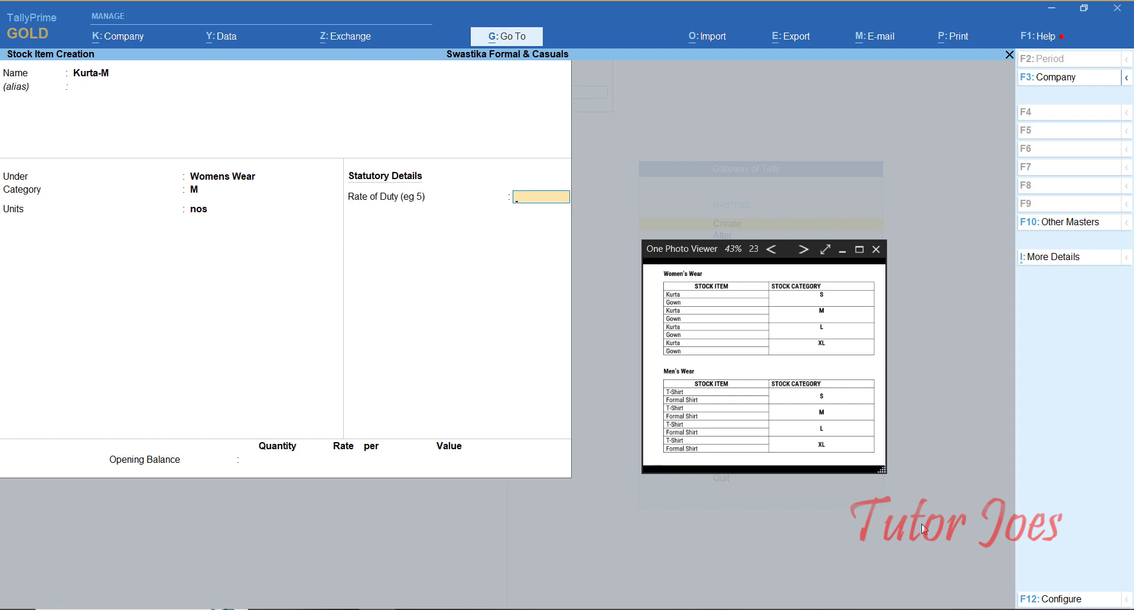
key("Return")
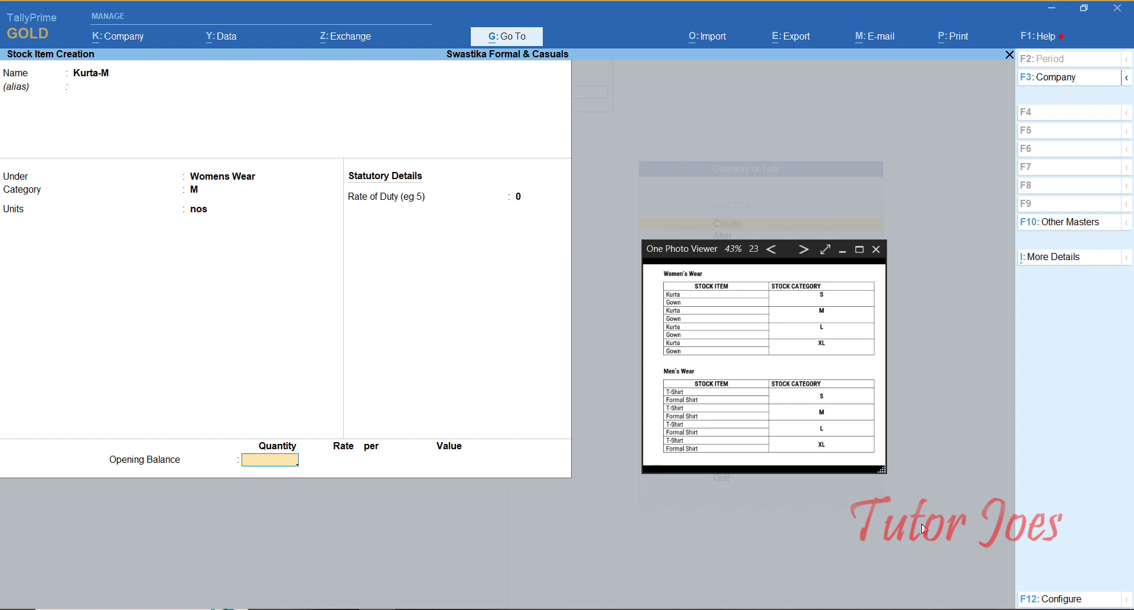
key("Return")
key("Return")
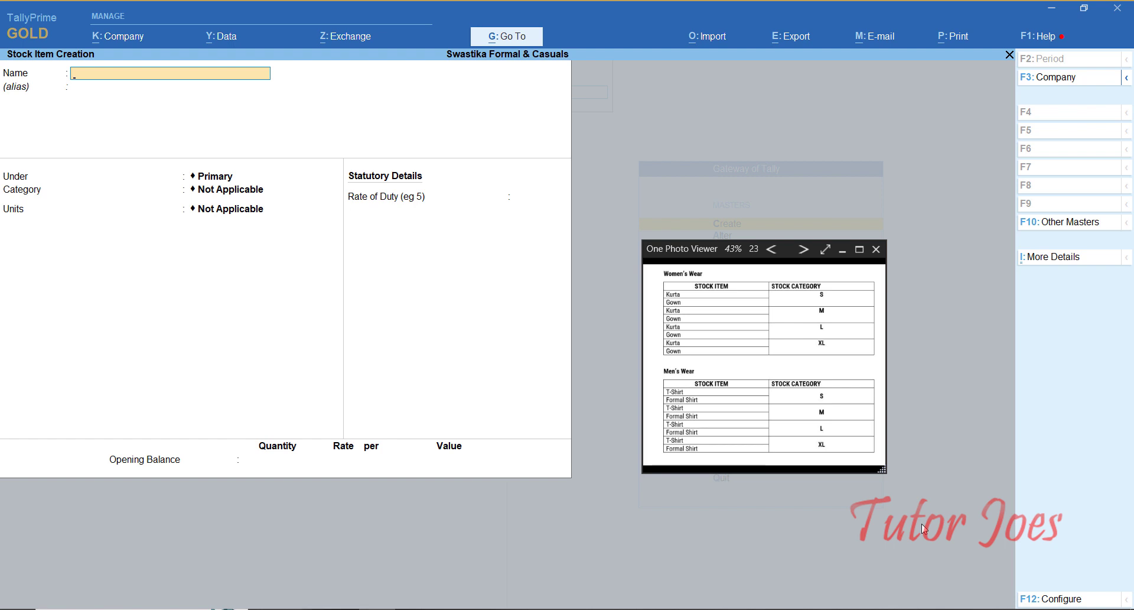
Step: Fill in Gown-M under Womens Wear with category M and unit nos
type("Gown-M")
key("Return")
key("Return")
key("Return")
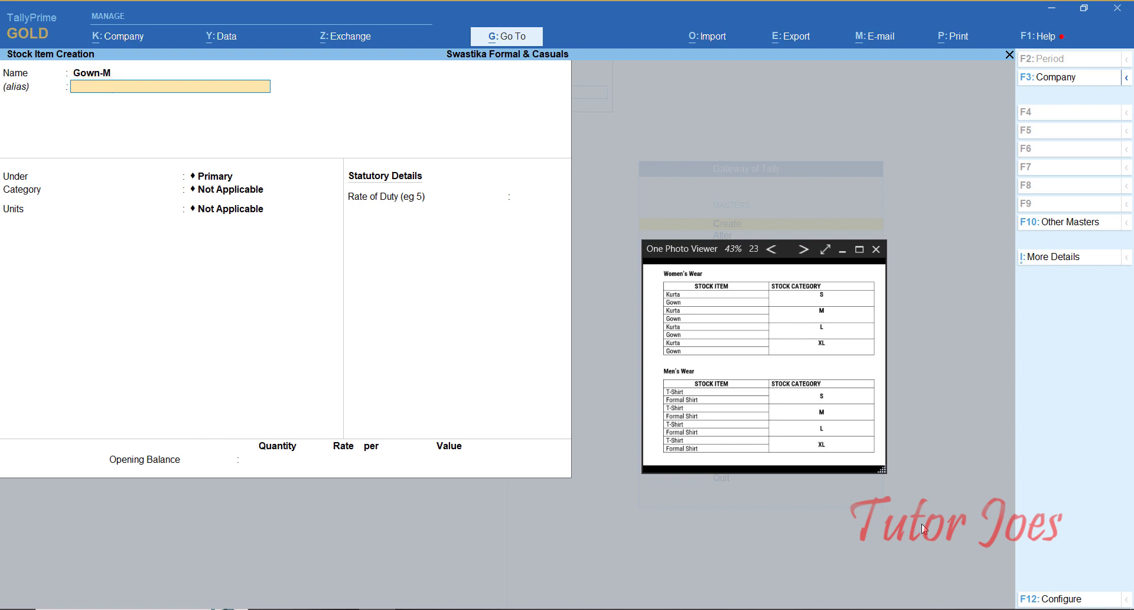
key("BackSpace")
key("Down")
key("Down")
key("Return")
key("Down")
key("Down")
key("Return")
key("Return")
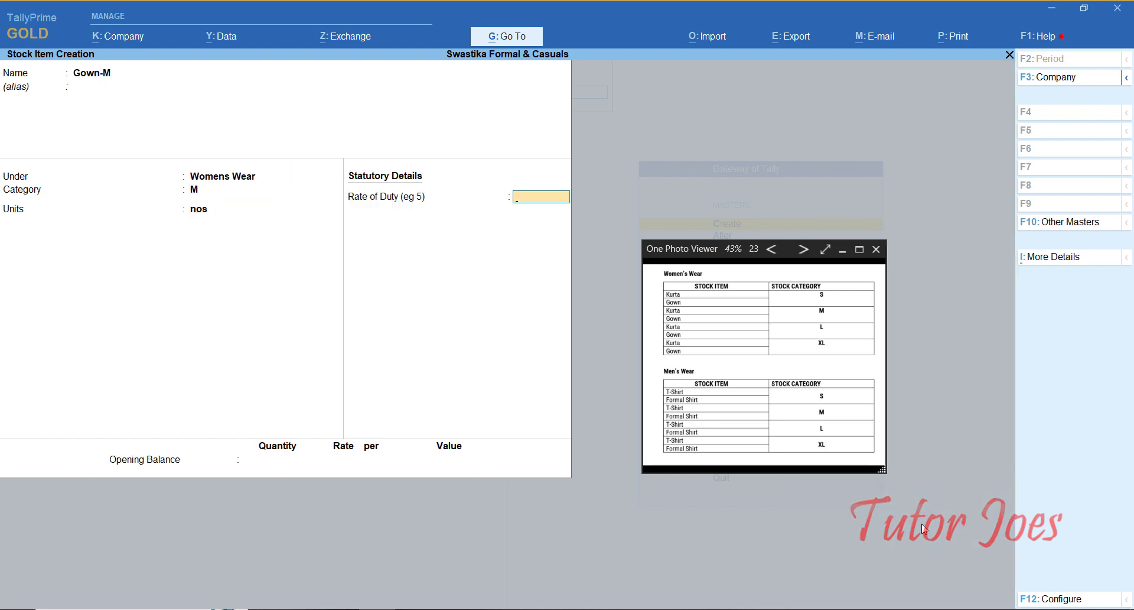
key("Return")
Step: Create Kurta-L under Womens Wear with category L and unit nos
type("Ku")
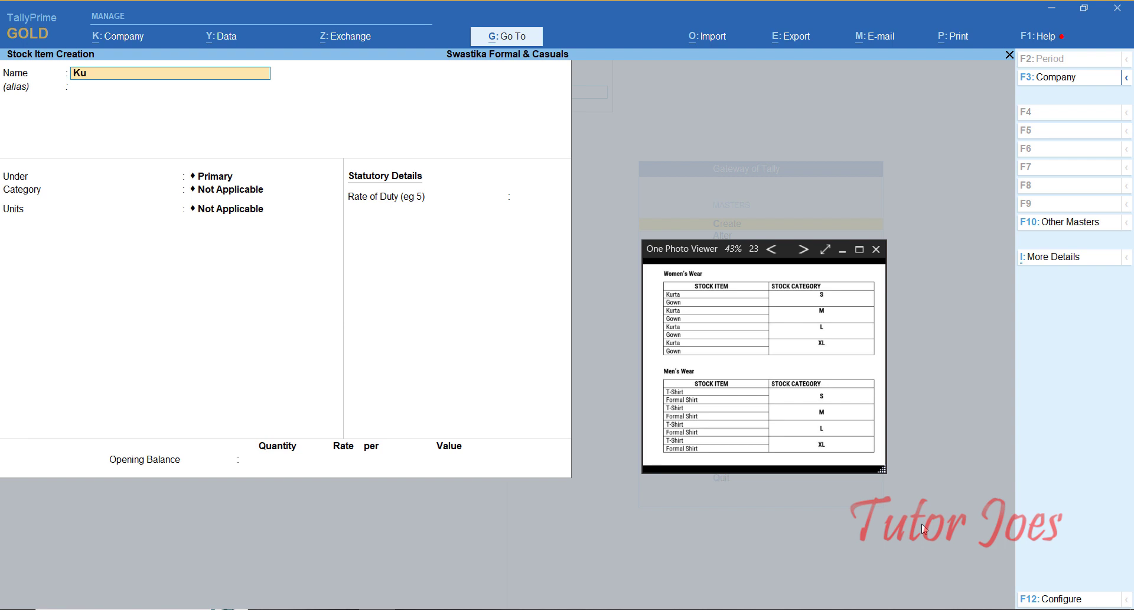
type("rta-L")
key("Return")
key("Return")
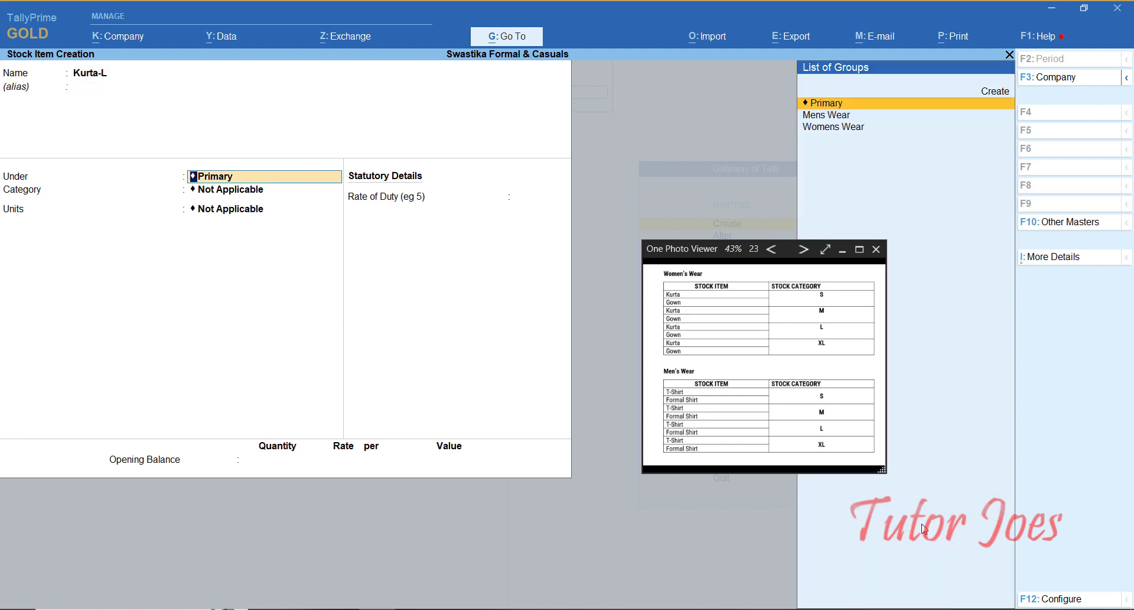
type("w")
key("Return")
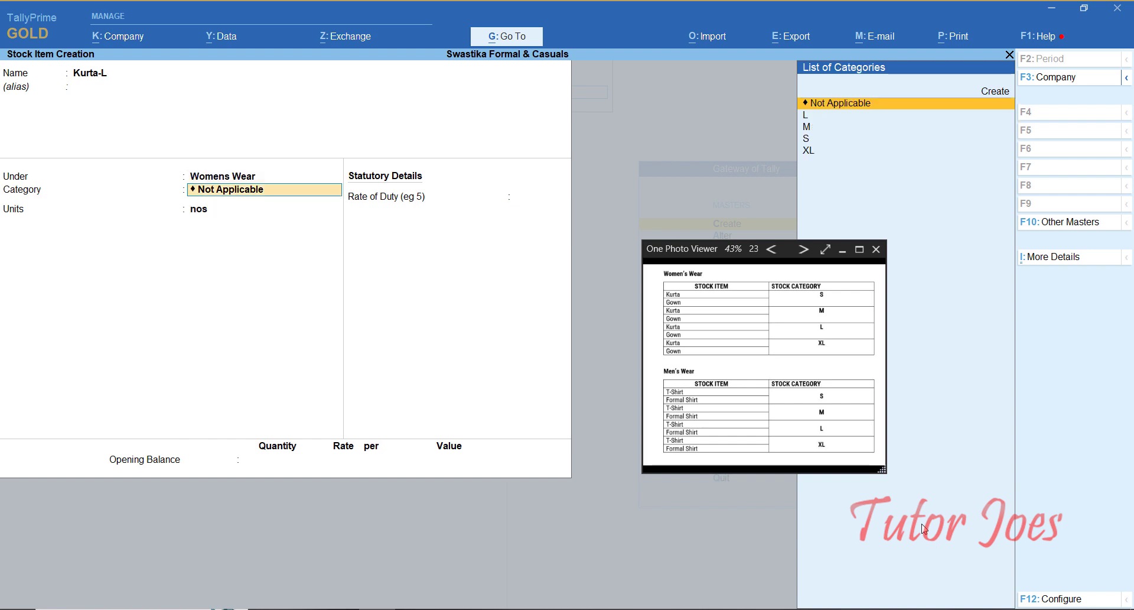
type("L")
key("Return")
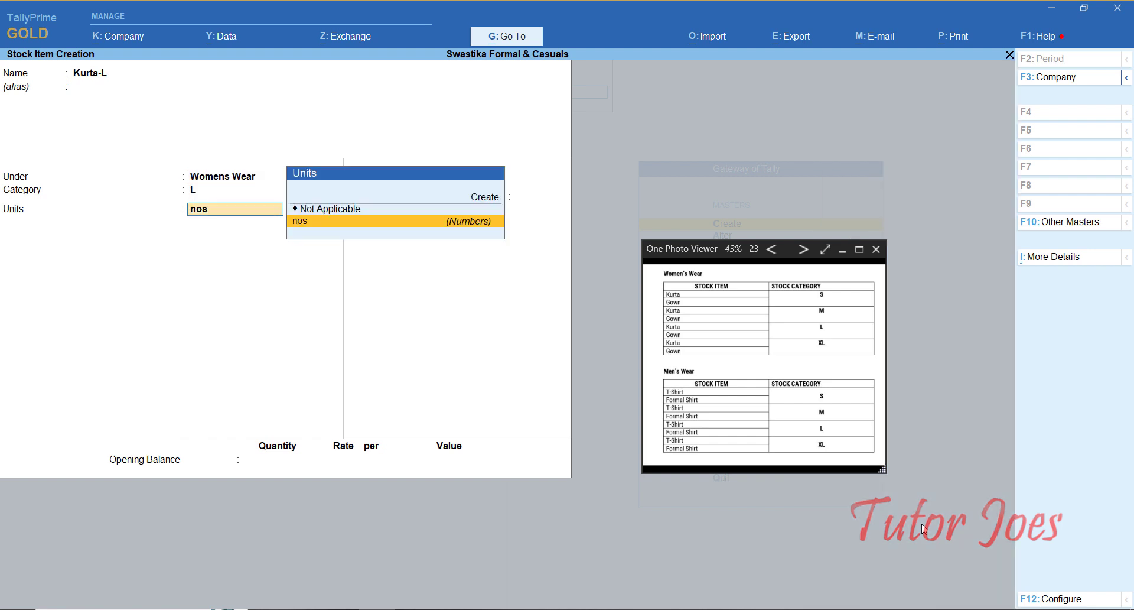
key("Return")
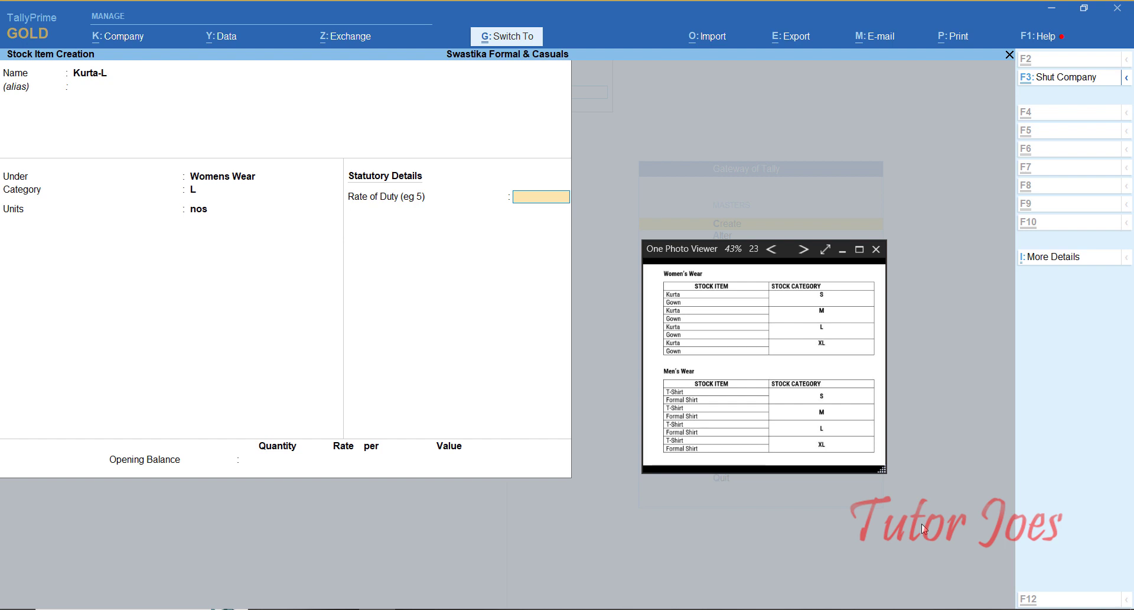
key("Return")
Step: Create Gown-L under Womens Wear with category L and unit nos
type("Gown")
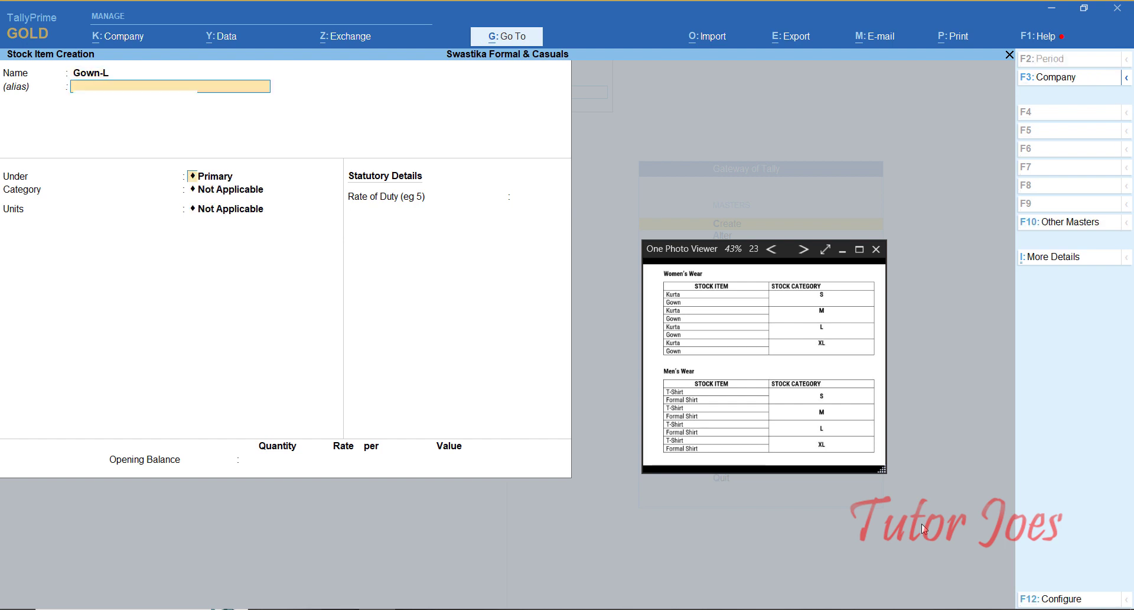
key("Return")
type("W")
key("Return")
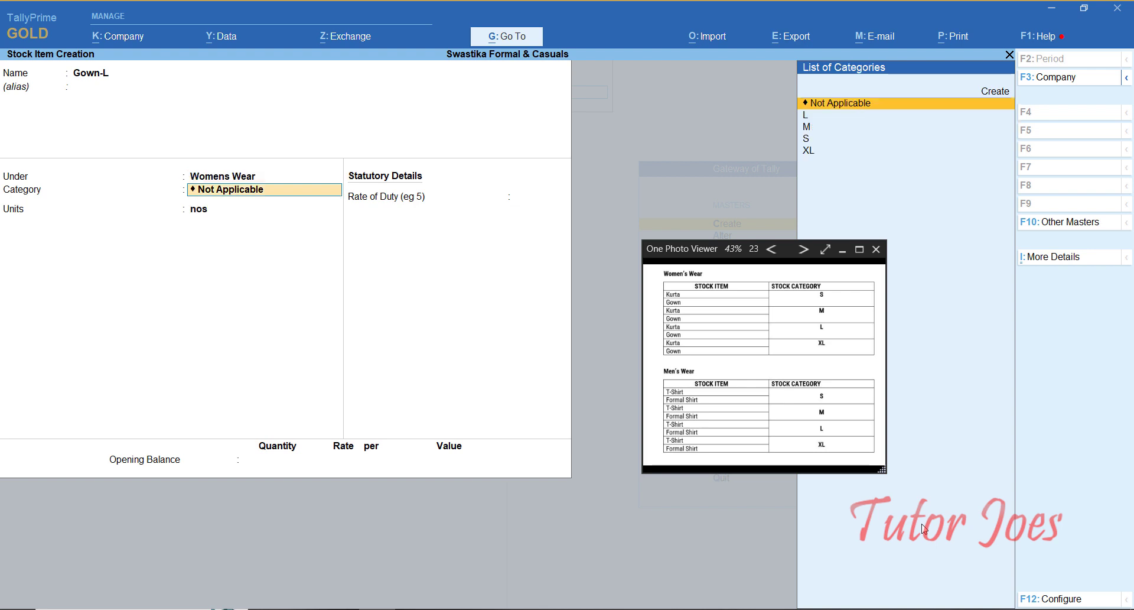
type("L")
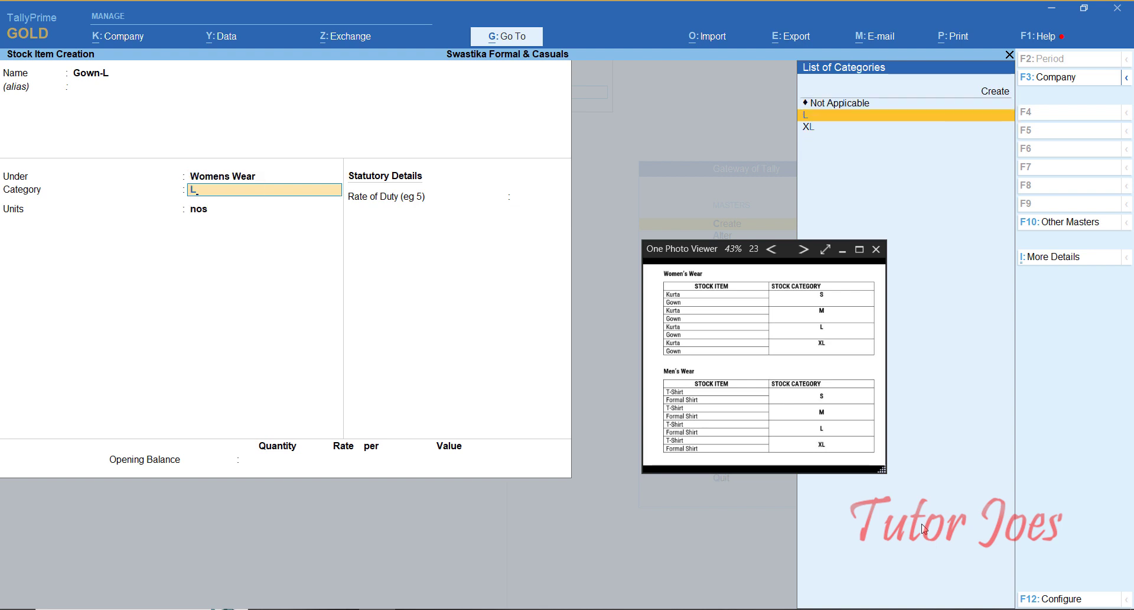
key("Return")
key("ctrl+a")
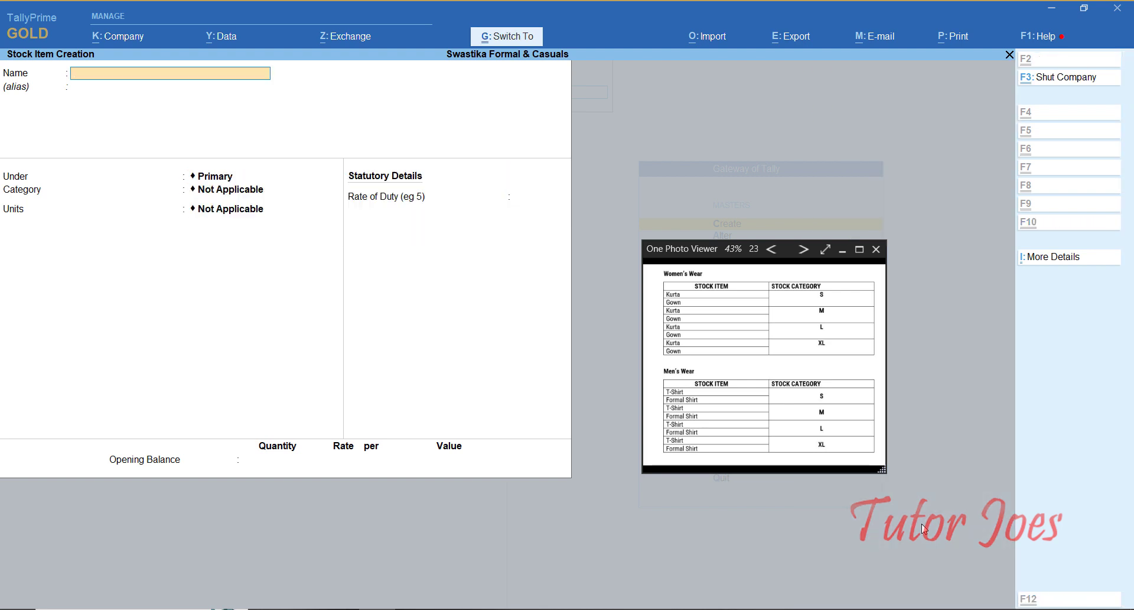
type("Kurta")
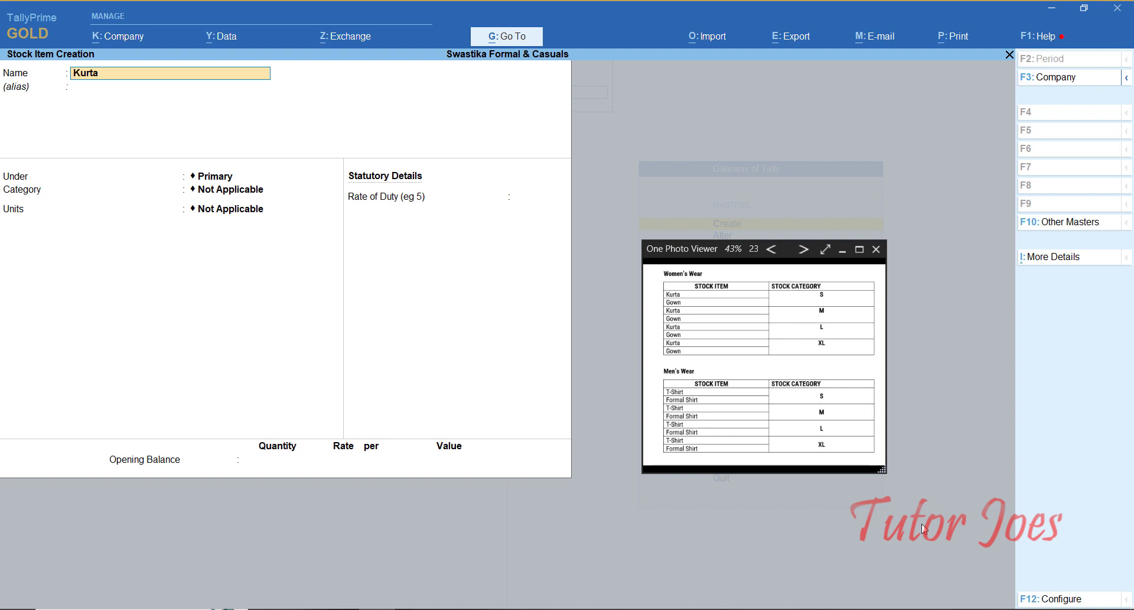
type("-Xl")
Step: Create Kurta-XL under Womens Wear with category XL and unit nos
key("BackSpace")
key("BackSpace")
type("x")
key("BackSpace")
type("XL")
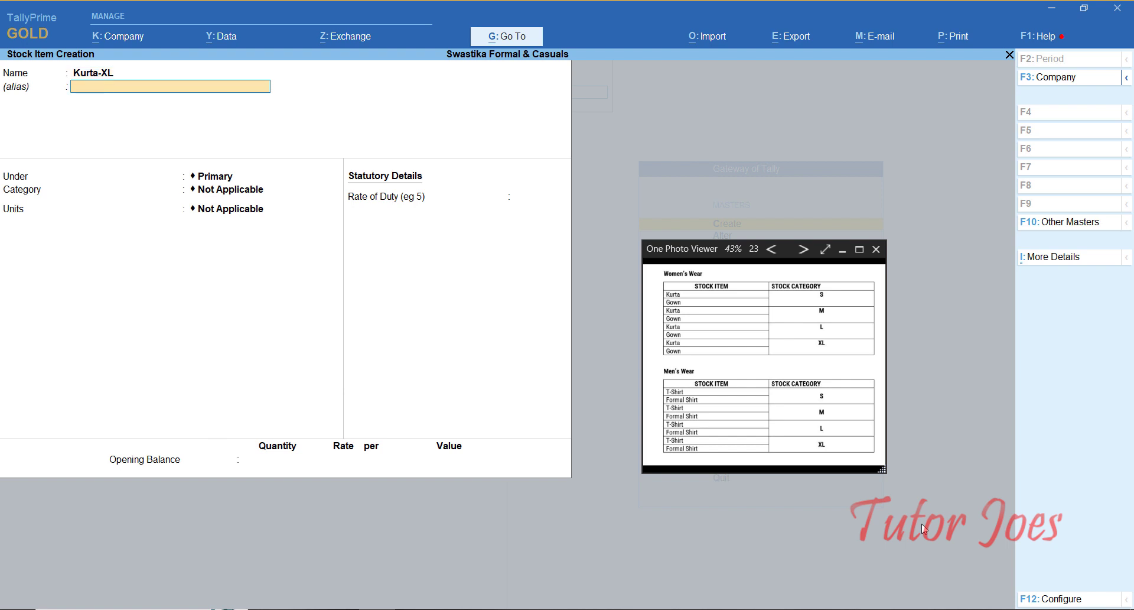
key("Return")
key("Down")
key("Down")
key("Return")
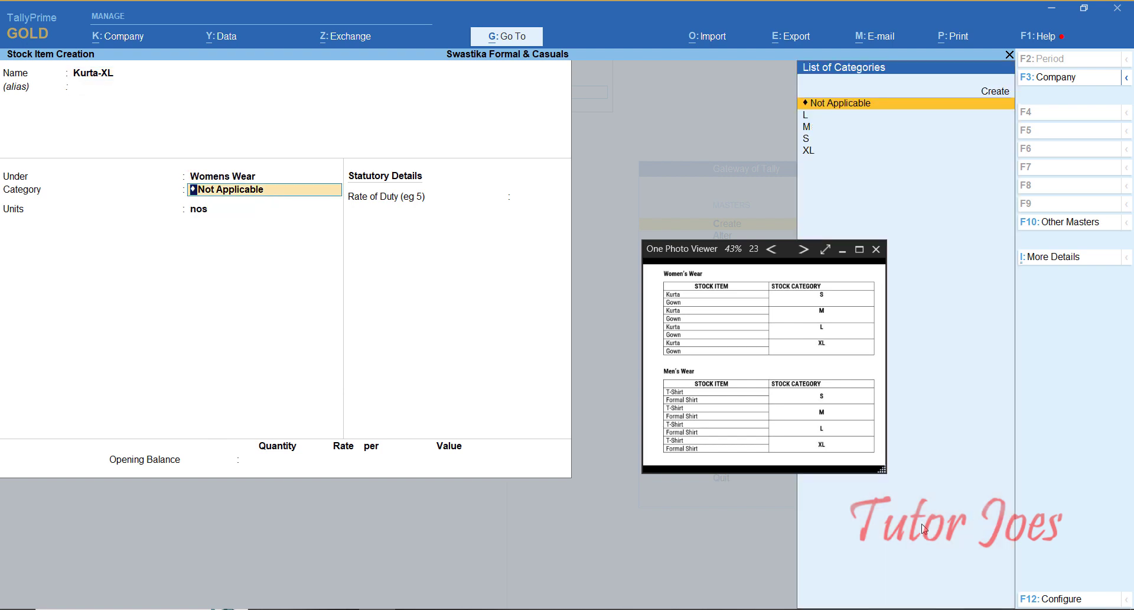
type("x")
key("Return")
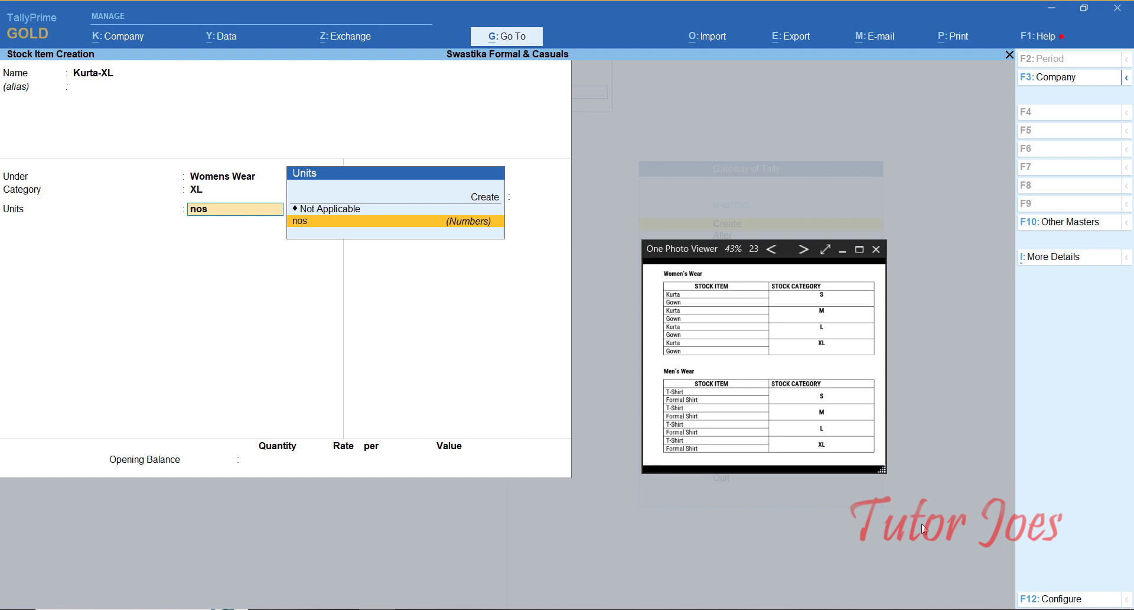
key("Return")
key("ctrl+a")
Step: Create Gown-XL under Womens Wear with category XL and unit nos
type("Gown")
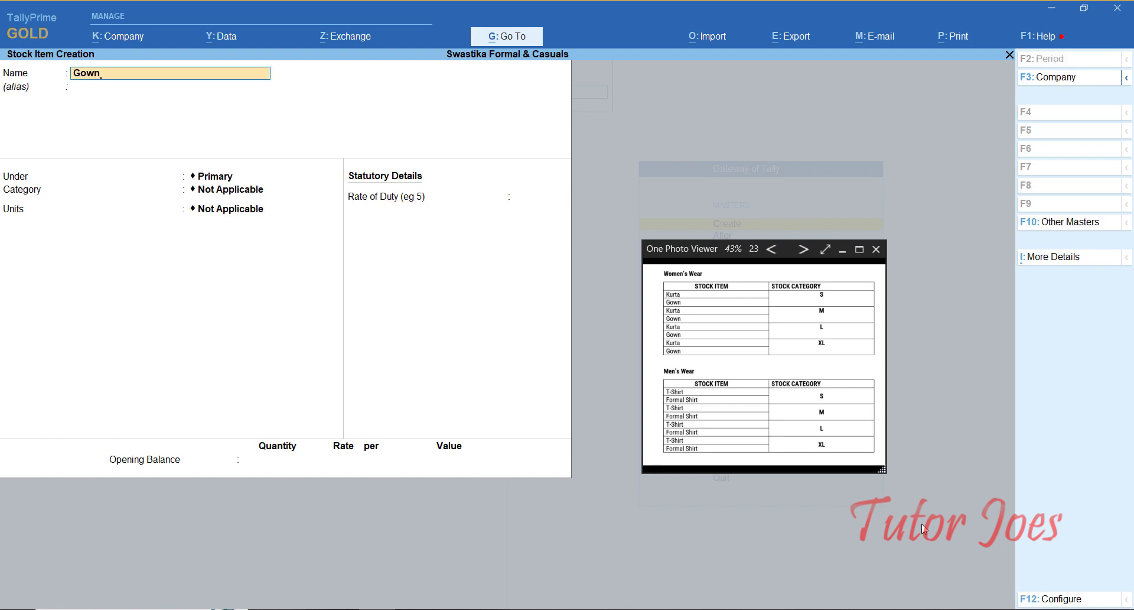
type("-XL")
key("Return")
key("Down")
key("Down")
key("Return")
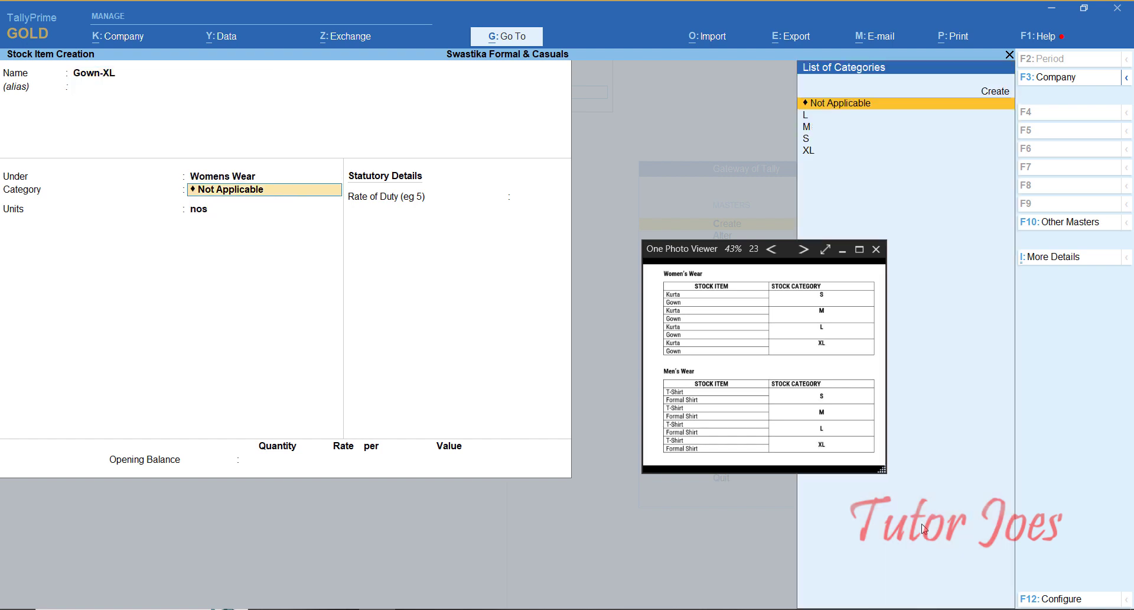
key("Down")
key("Down")
key("Down")
key("Down")
key("Return")
type("n")
key("Return")
key("Return")
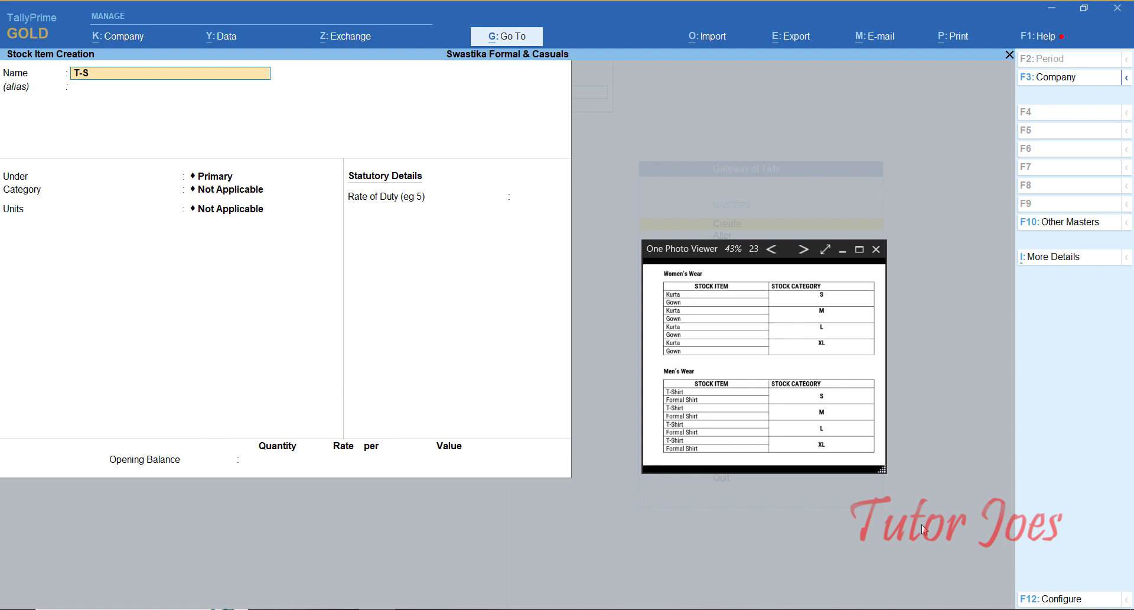
Step: Create T-Shirt-S under Mens Wear with category S, unit nos and zero duty rate
type("T-Shirt-S")
key("Return")
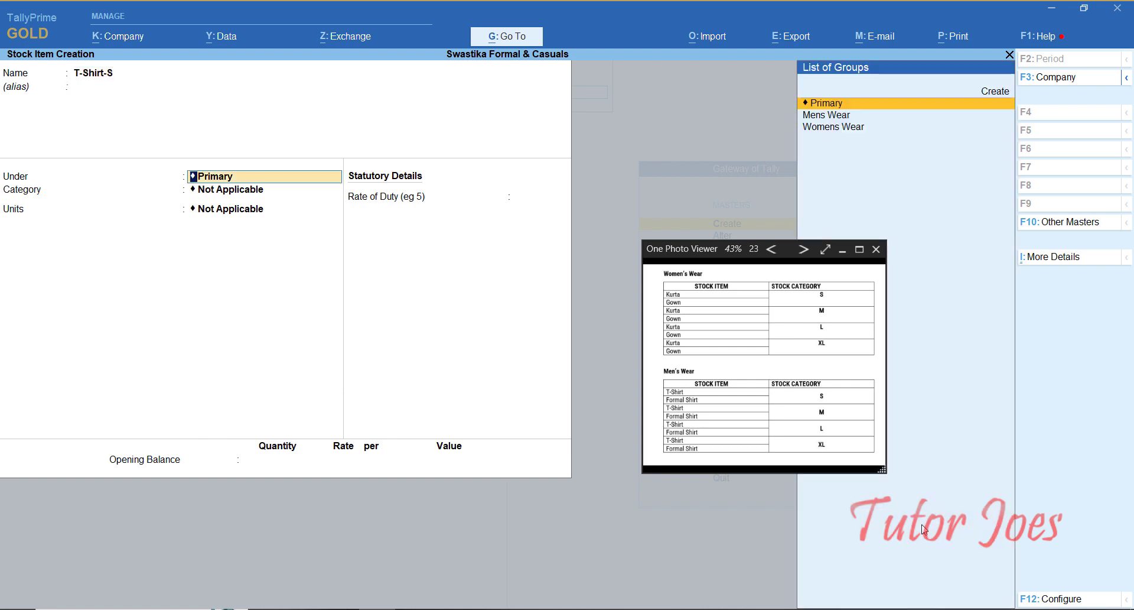
key("Down")
key("Return")
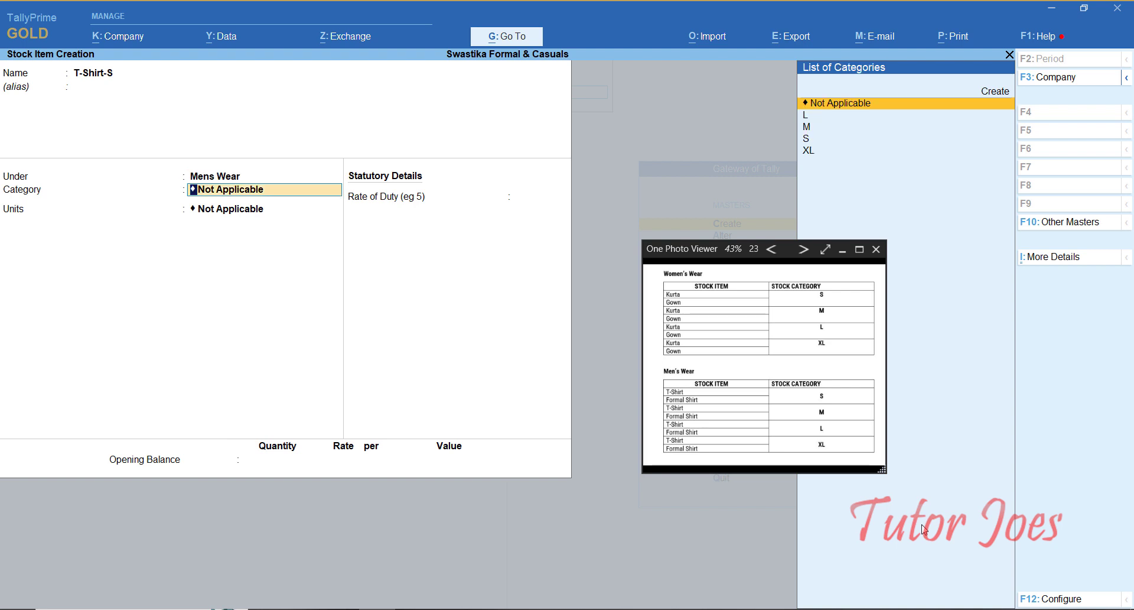
type("S")
key("Return")
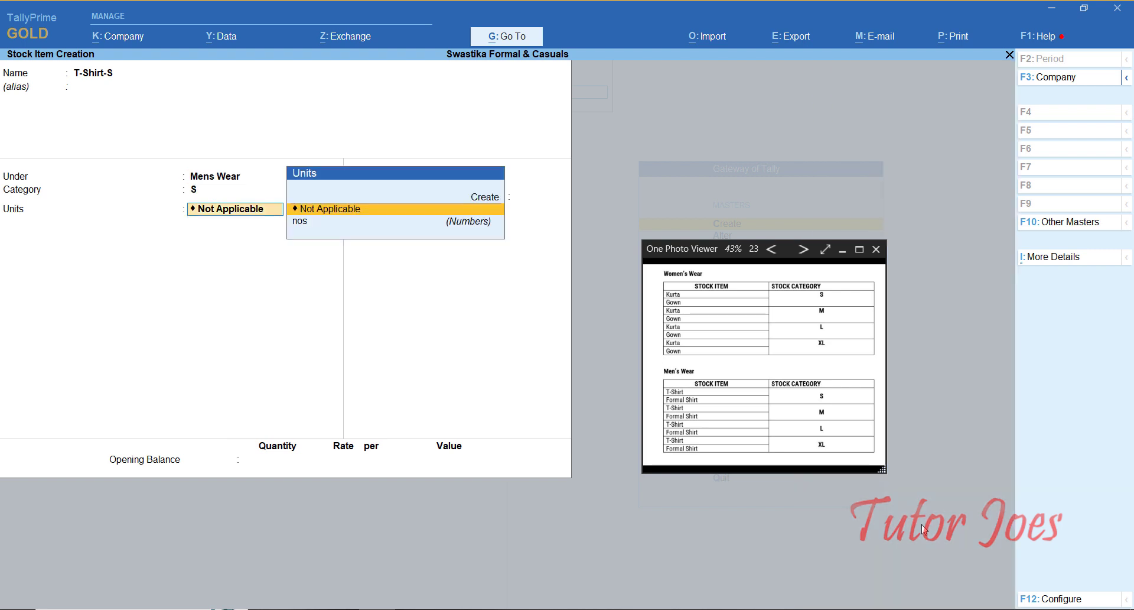
key("Down")
key("Return")
key("Return")
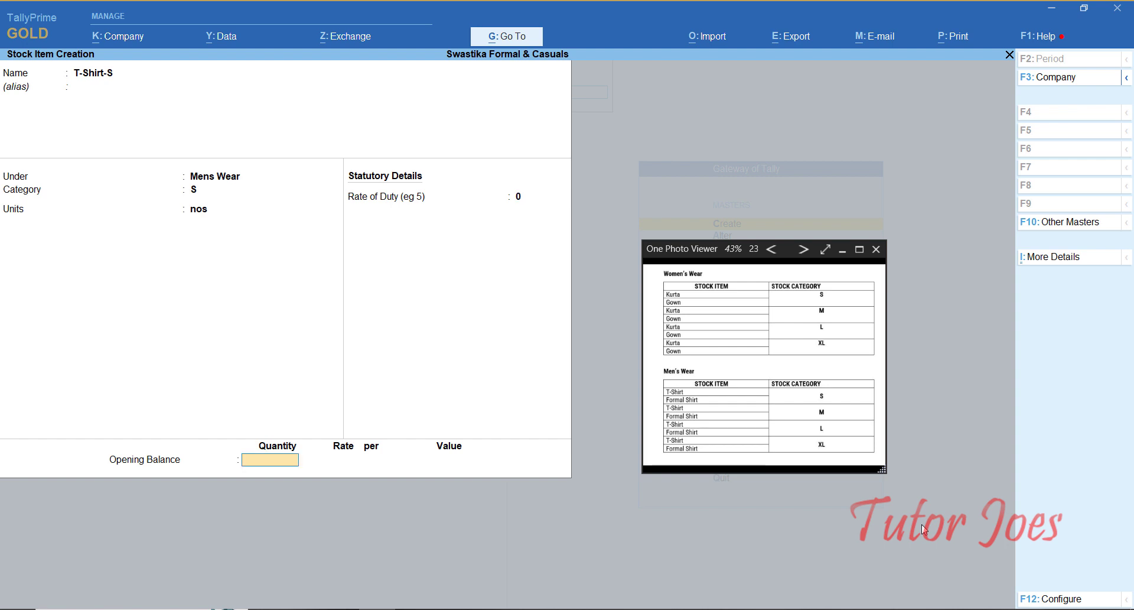
Step: Create Formal Shirt-S under Mens Wear with category S and unit nos
key("Return")
key("Return")
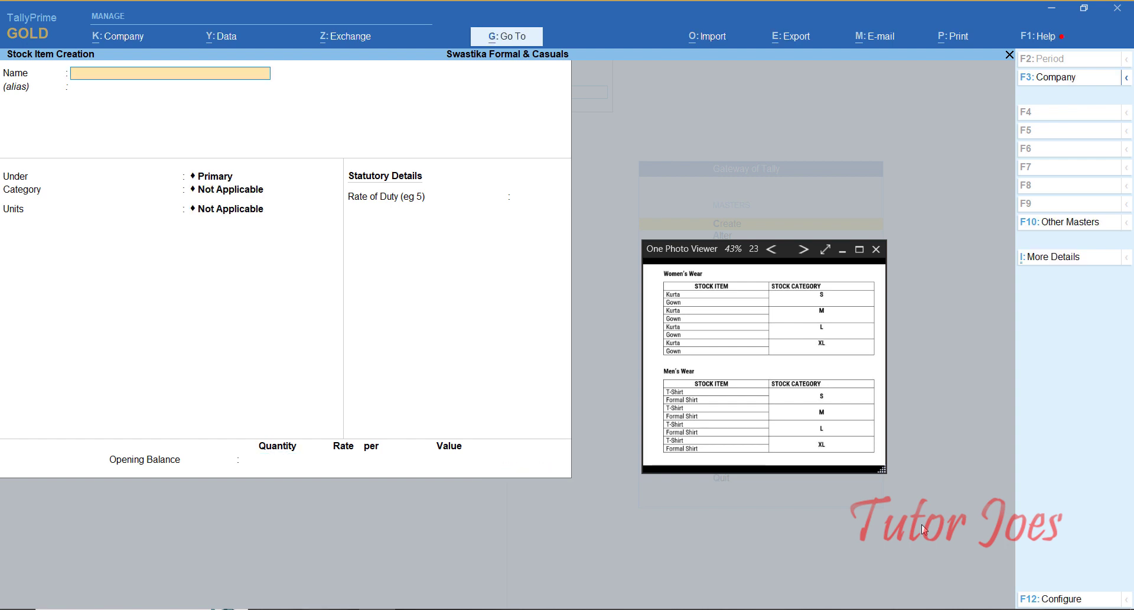
type("Formal Shirt-S")
key("Return")
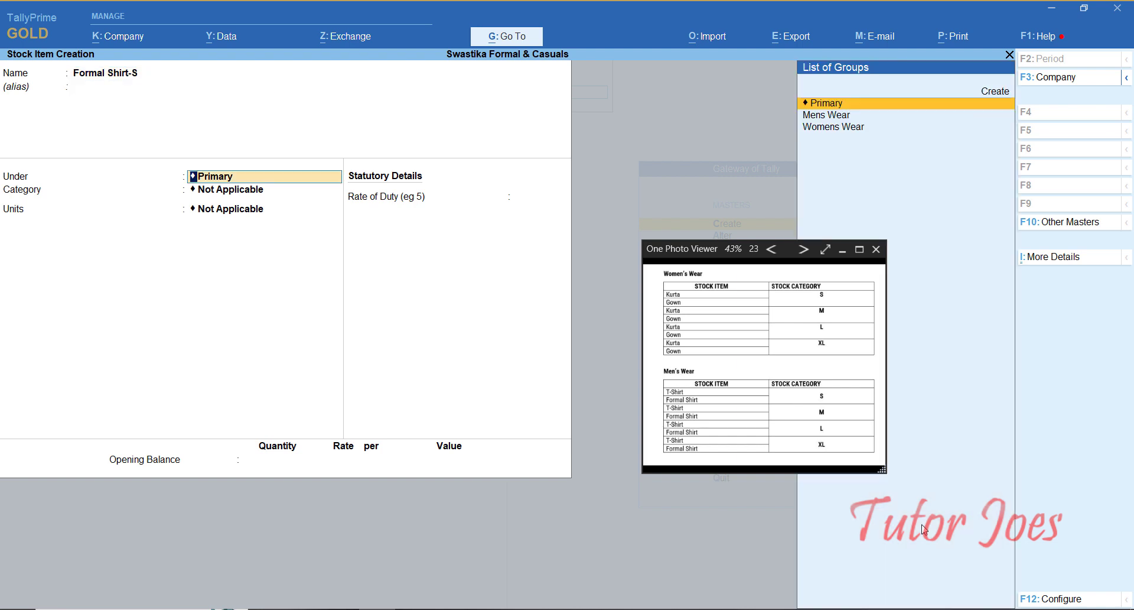
type("m")
key("Return")
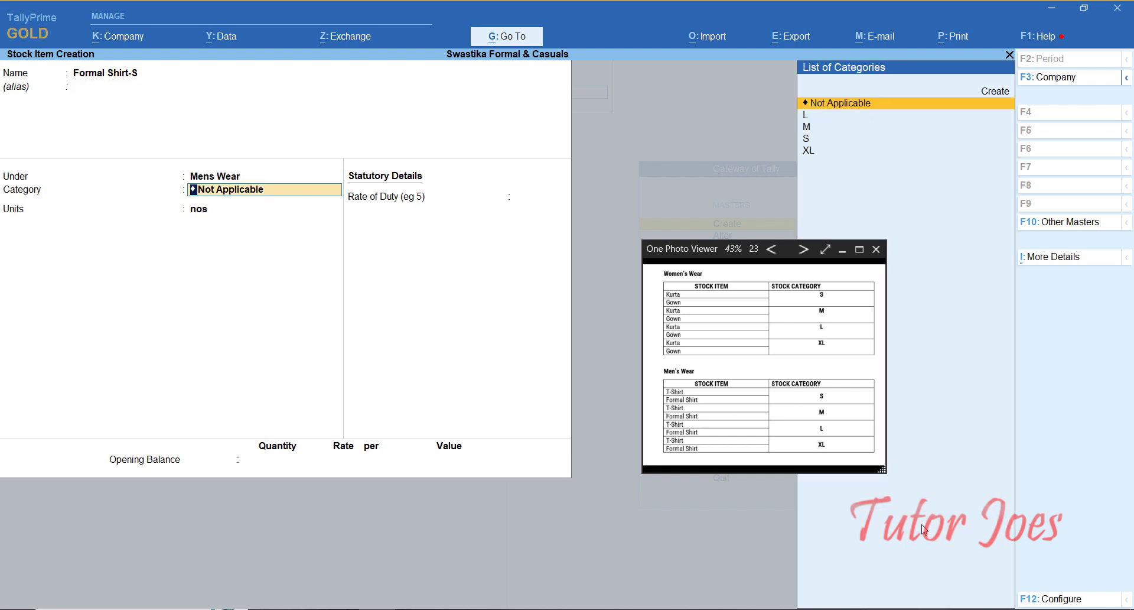
type("s")
key("Return")
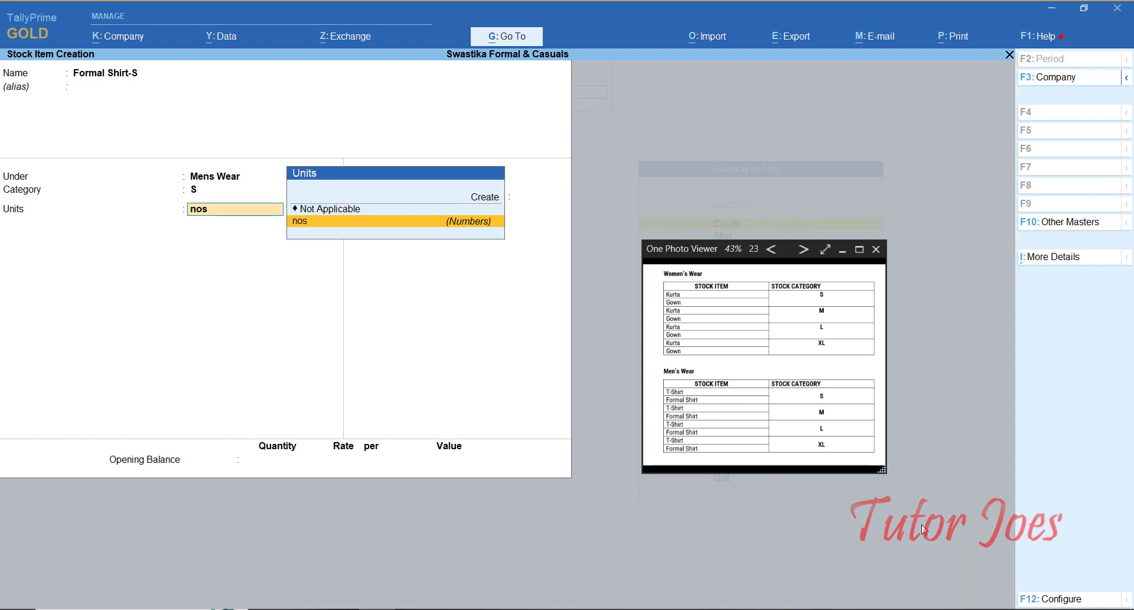
key("Return")
key("ctrl+a")
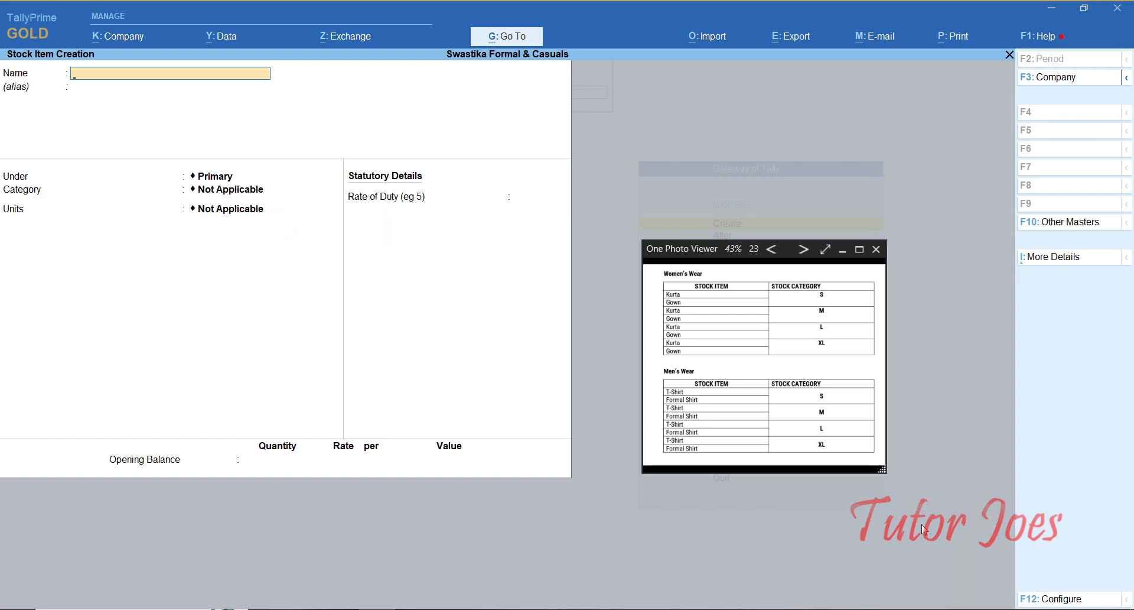
Step: Create T-Shirt-M under Mens Wear with category M and unit nos
type("T-Shirt-M")
key("Return")
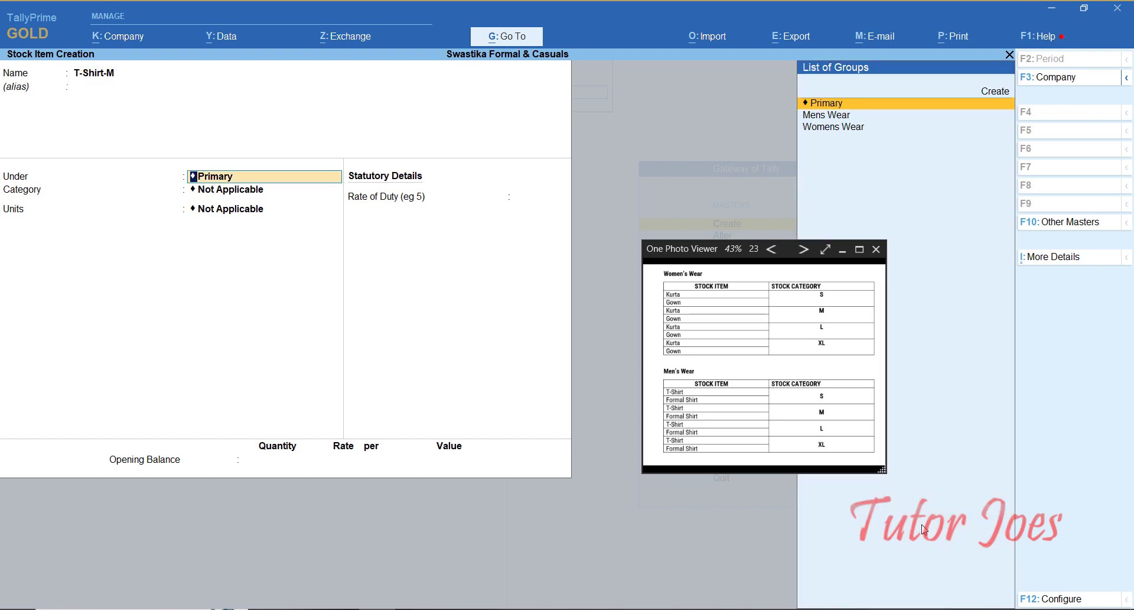
type("Me")
key("Return")
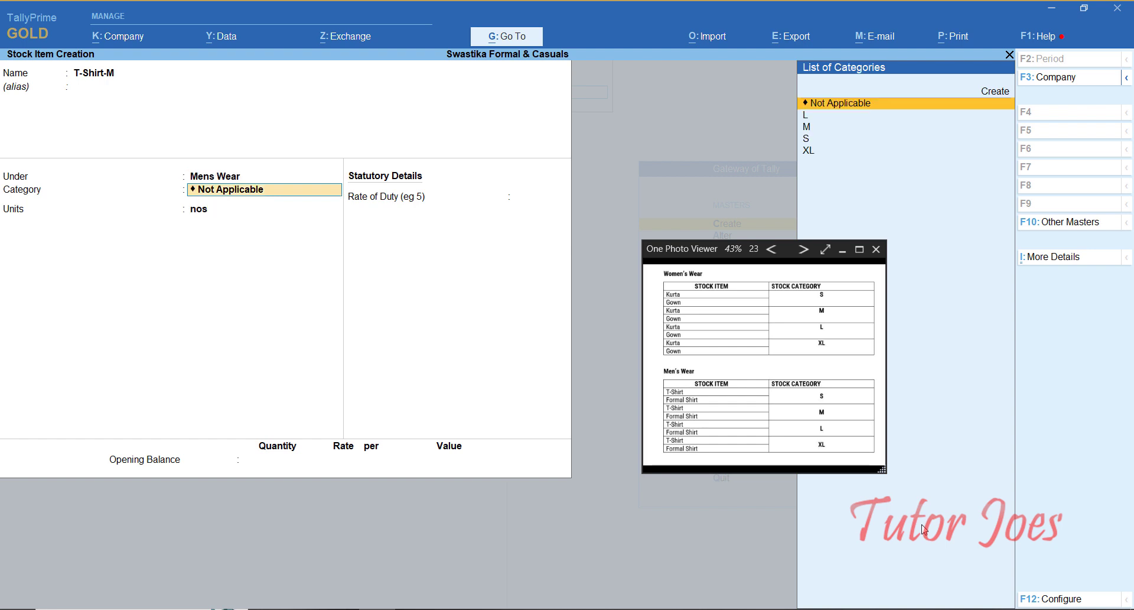
type("M")
key("Return")
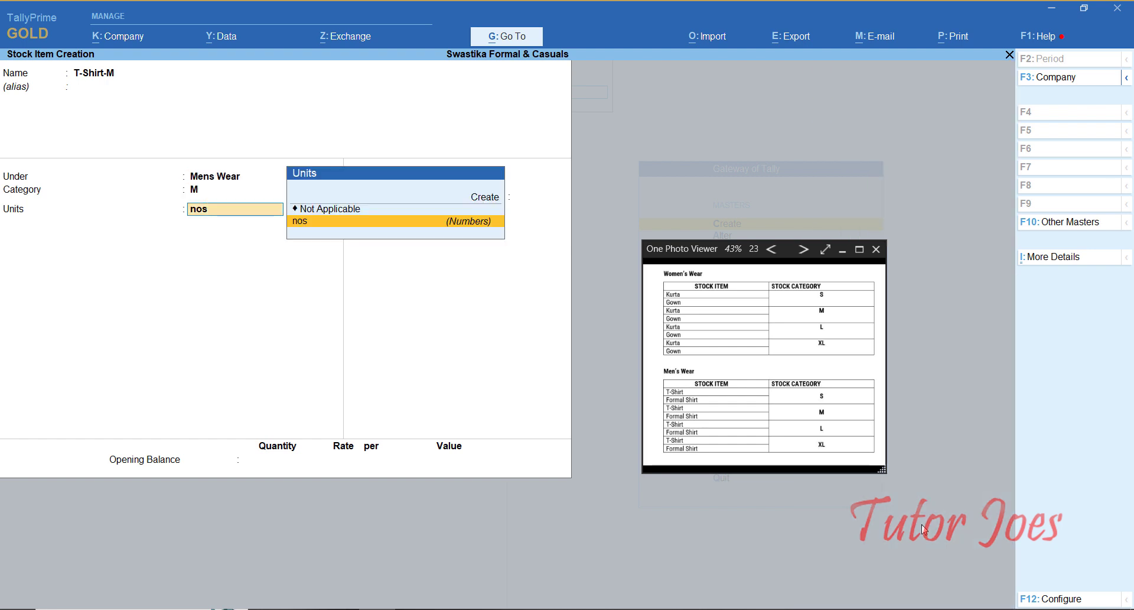
key("Return")
key("Return")
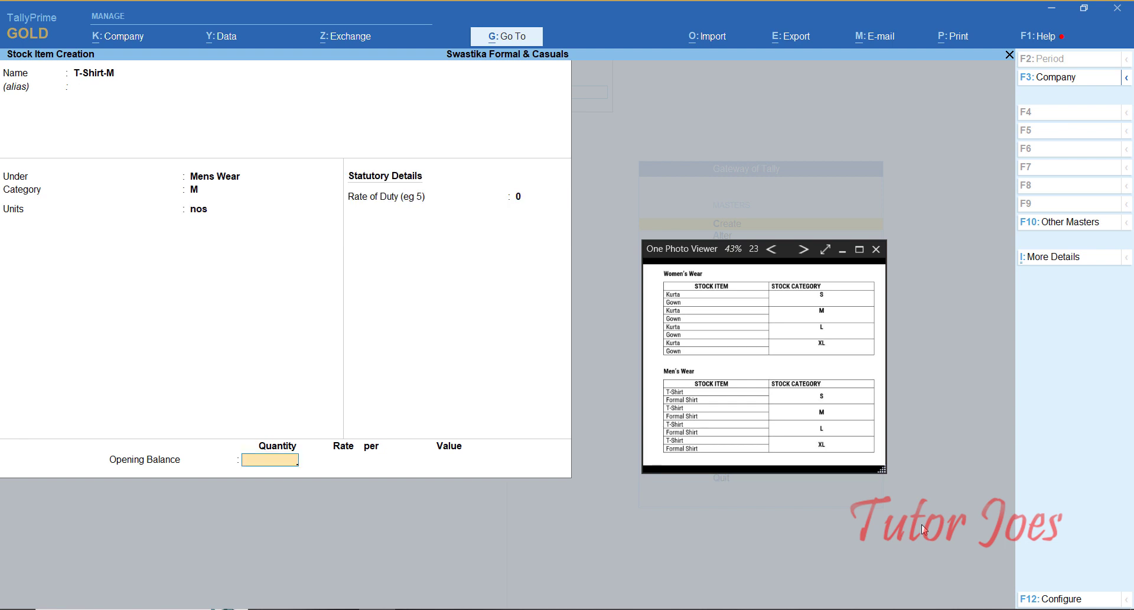
key("ctrl+a")
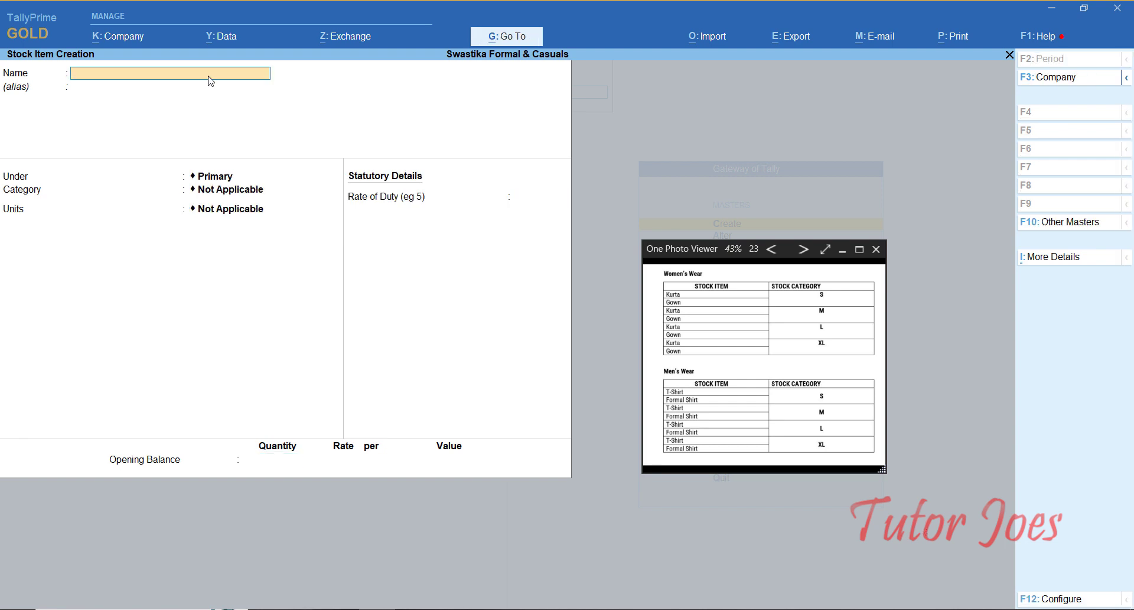
Step: Enter Formal Shirt-M under Mens Wear with category M and unit nos
type("Formal Shirt-M")
key("Return")
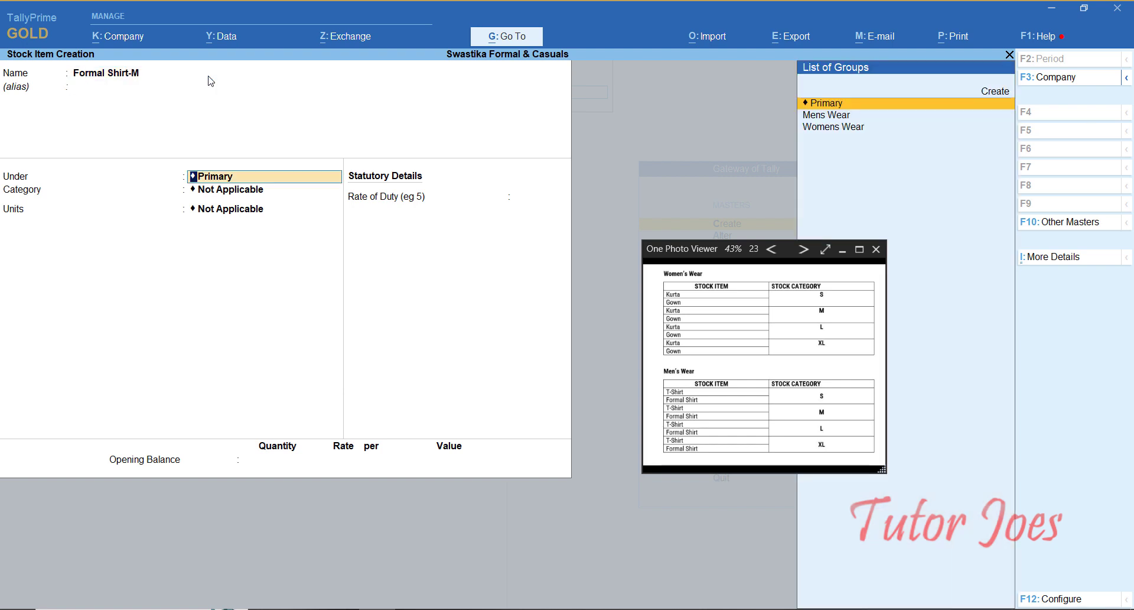
type("M")
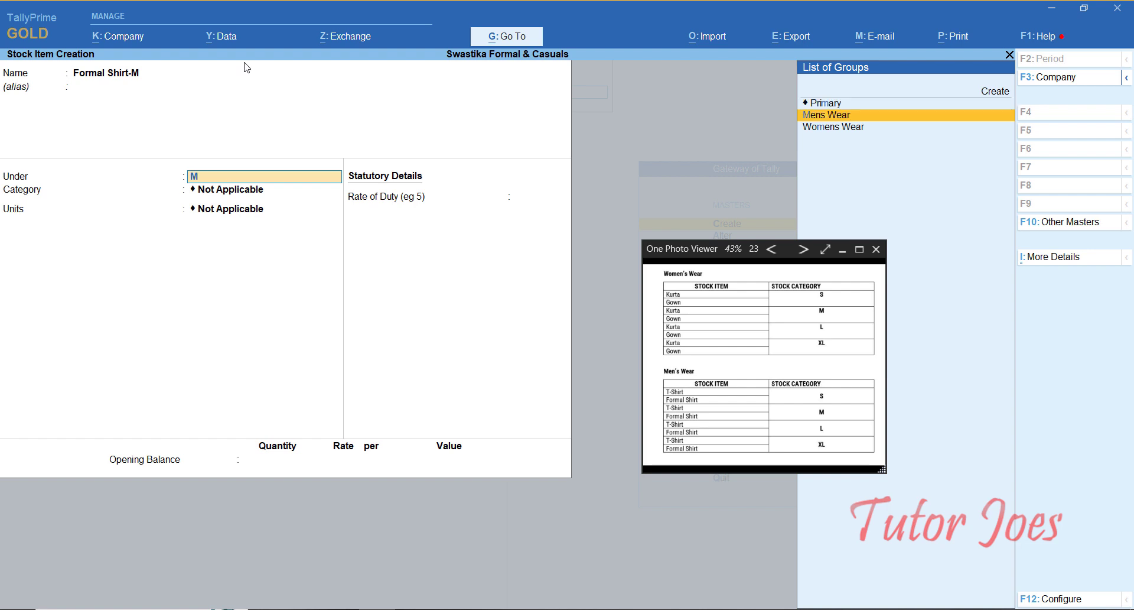
key("Return")
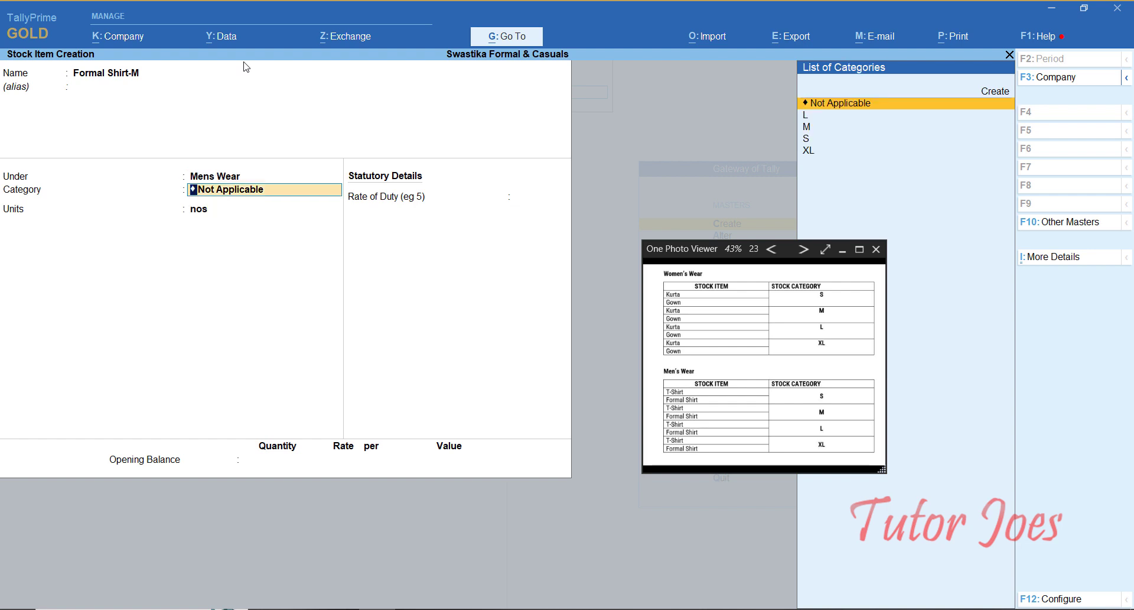
type("M")
key("Return")
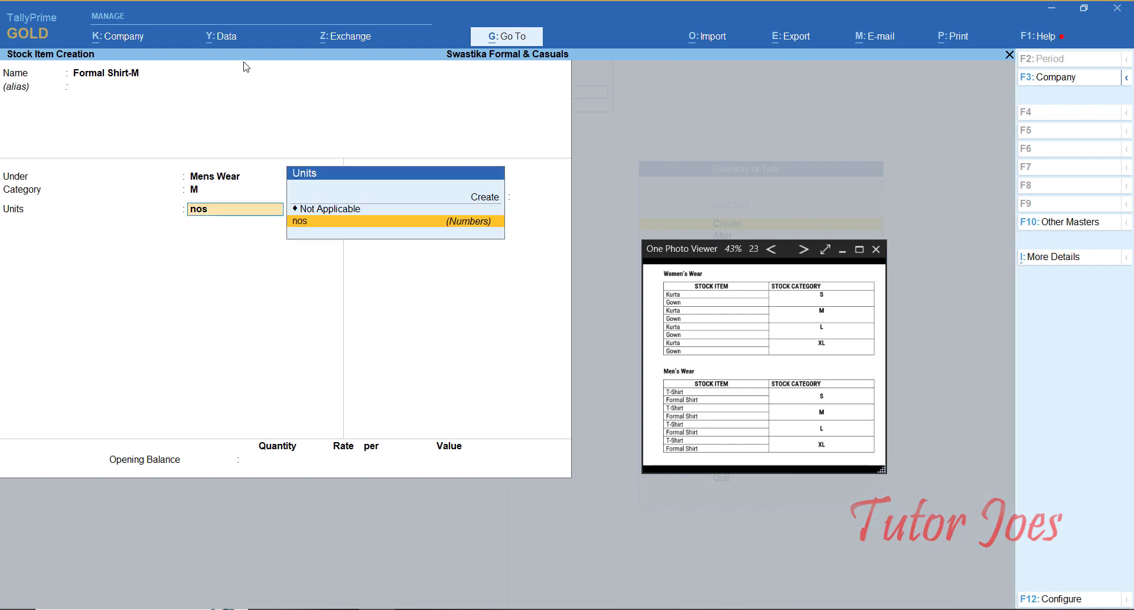
key("Return")
Step: Save Formal Shirt-M, then create T-Shirt -L under Mens Wear, category L, unit nos
key("Return")
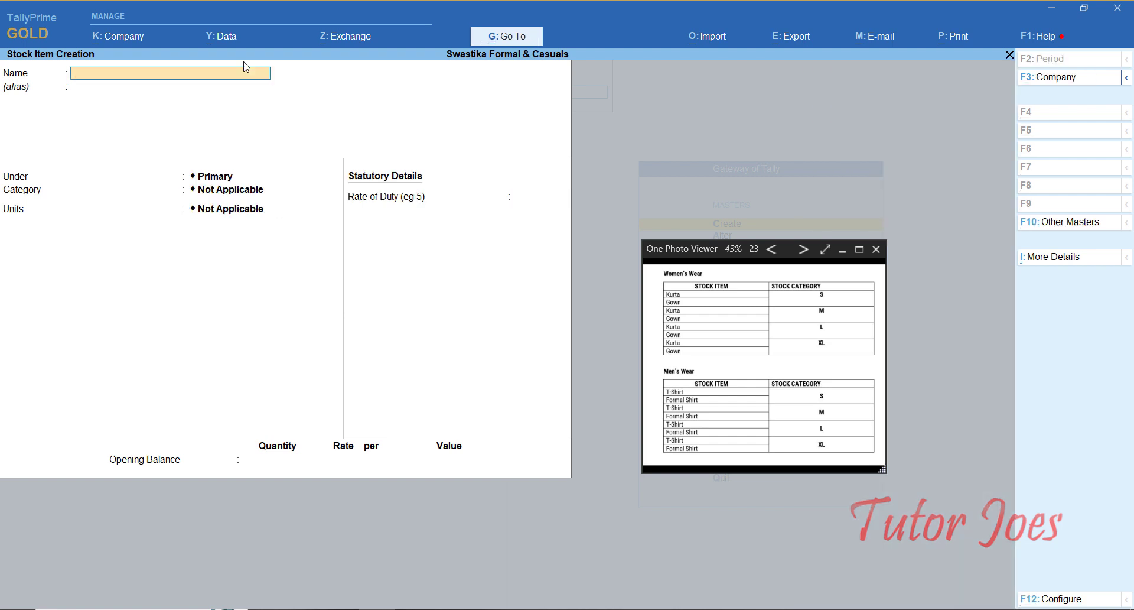
type("T-Sh")
key("Return")
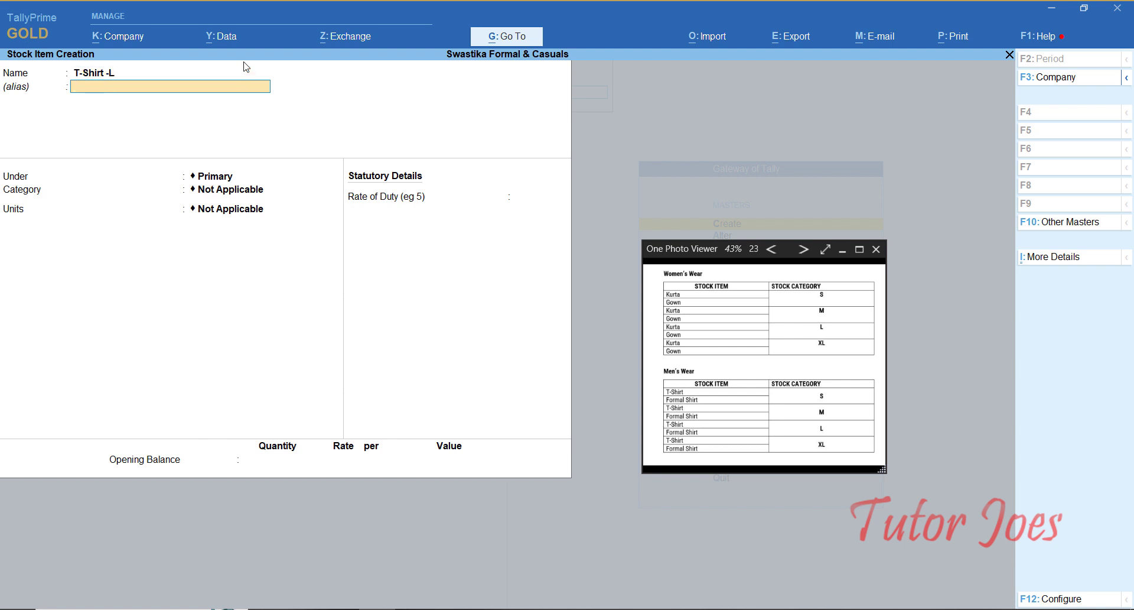
key("Return")
key("Return")
key("BackSpace")
type("M")
key("Return")
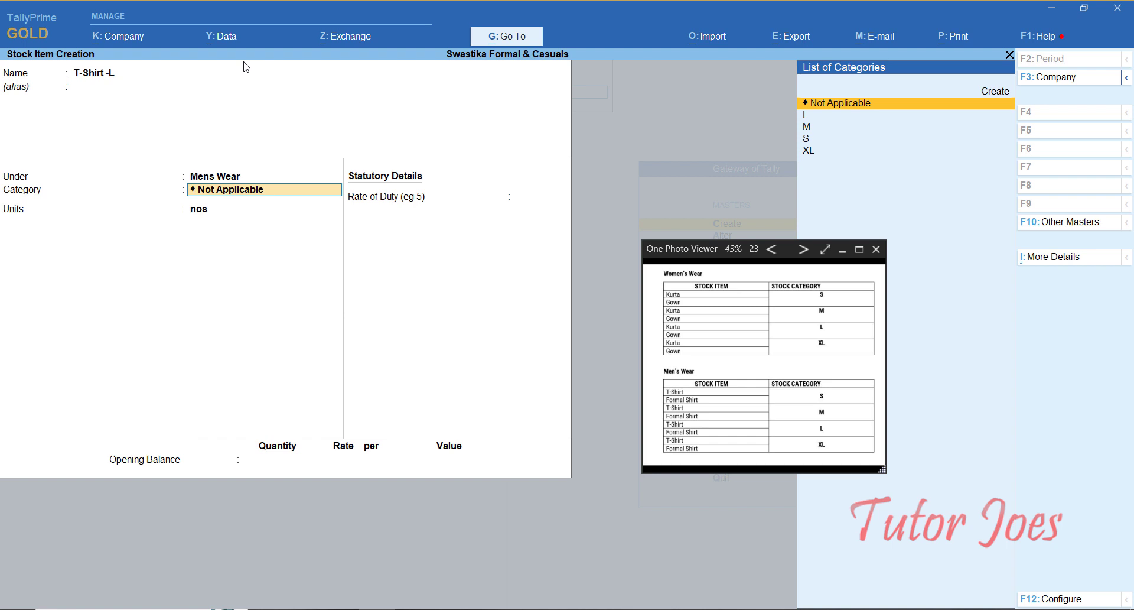
type("L")
key("Return")
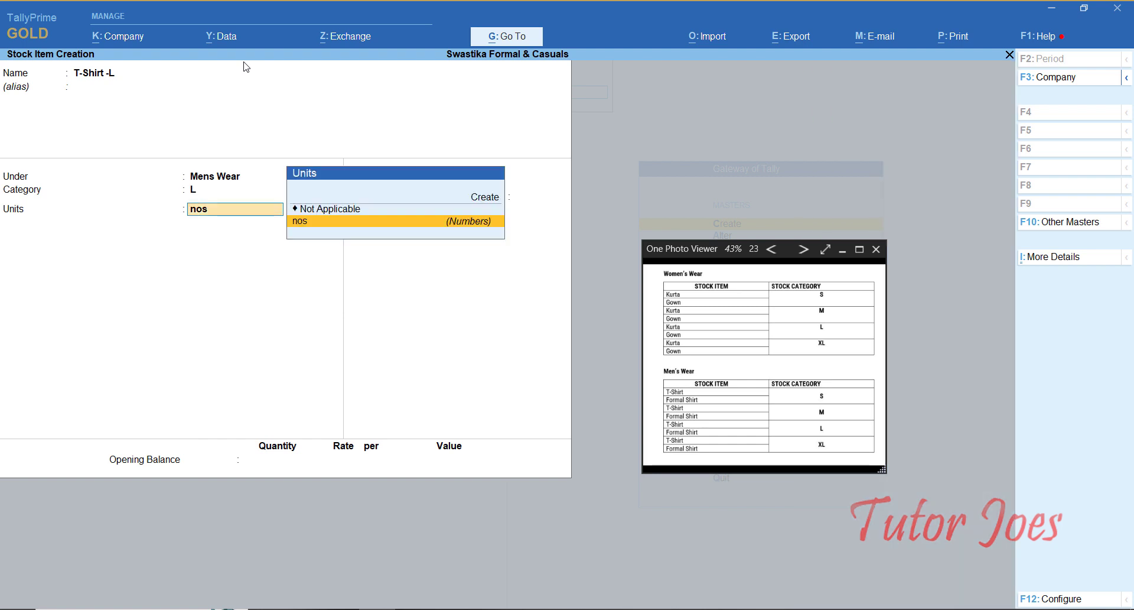
key("Return")
key("Return")
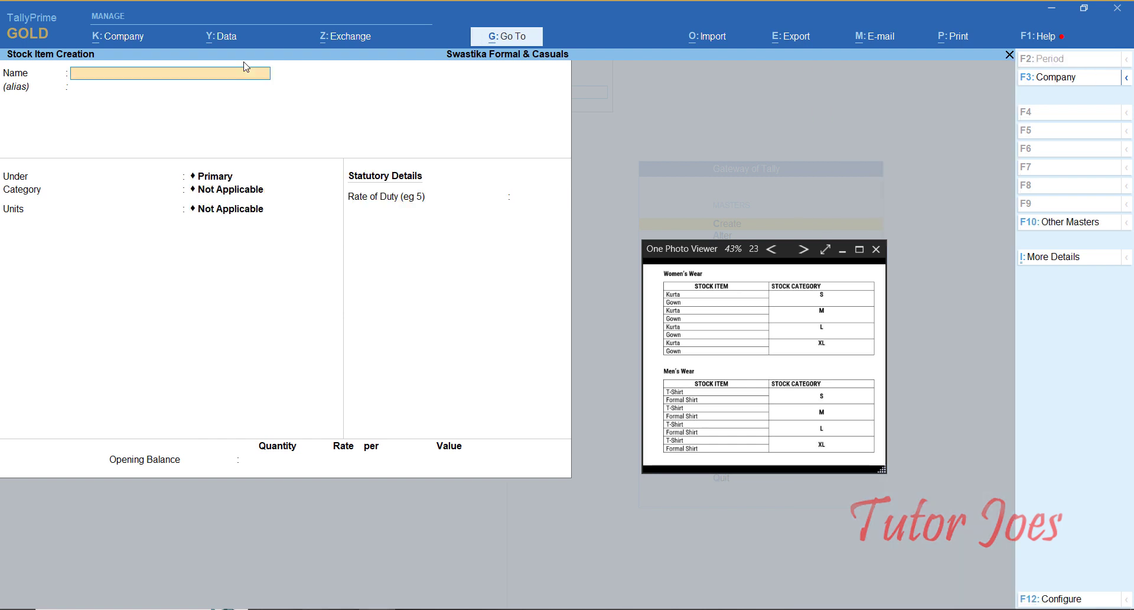
Step: Create Formal Shirt-L under Mens Wear with category L and unit nos
type("Formal Shirt-L")
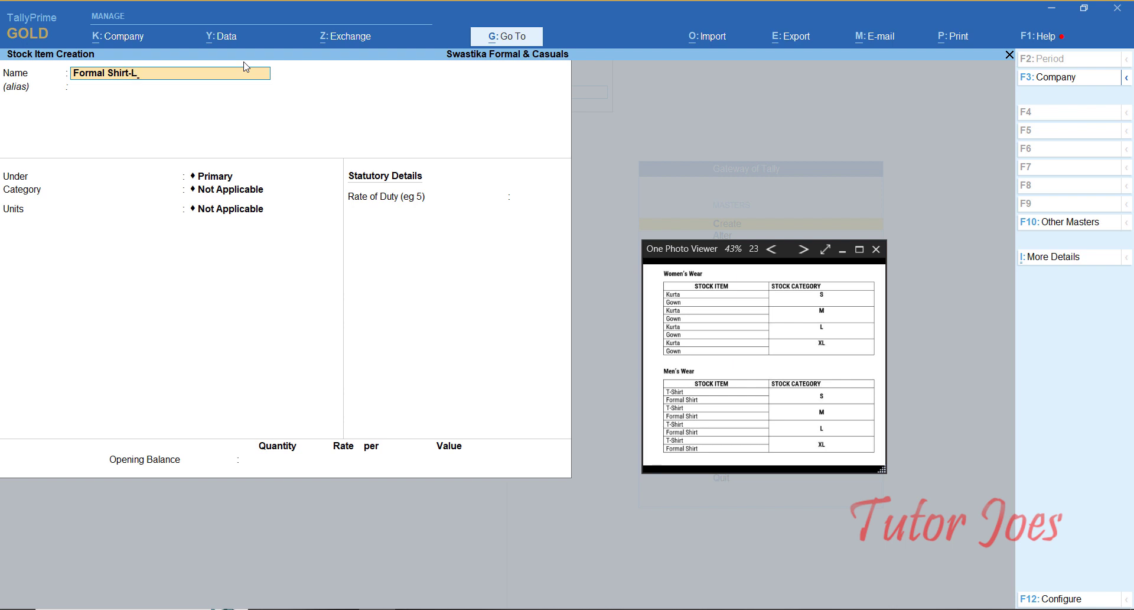
key("Return")
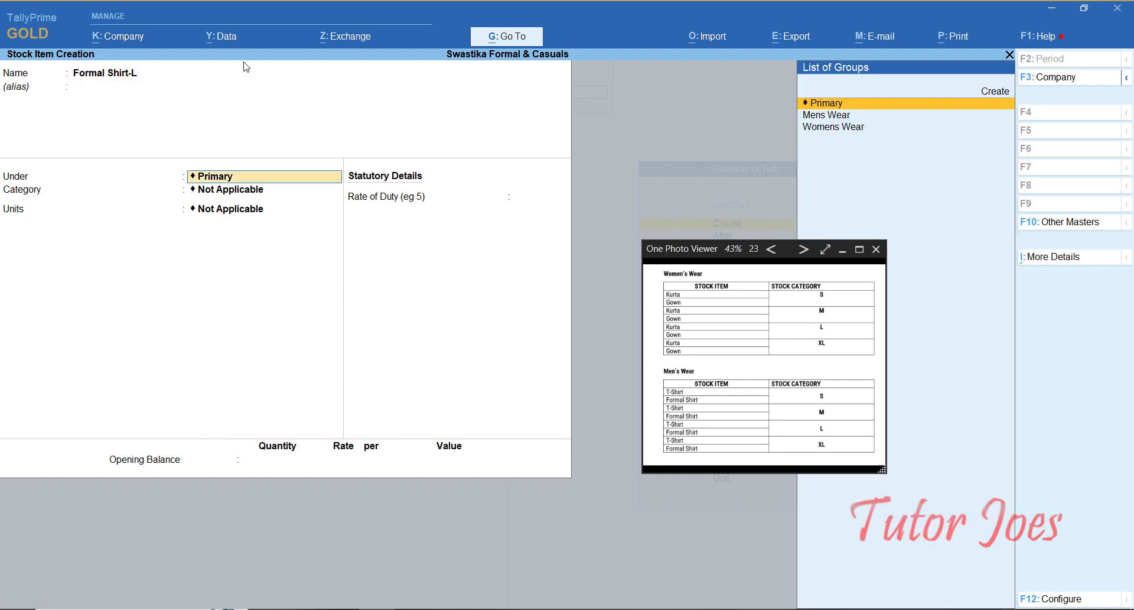
type("M")
key("Return")
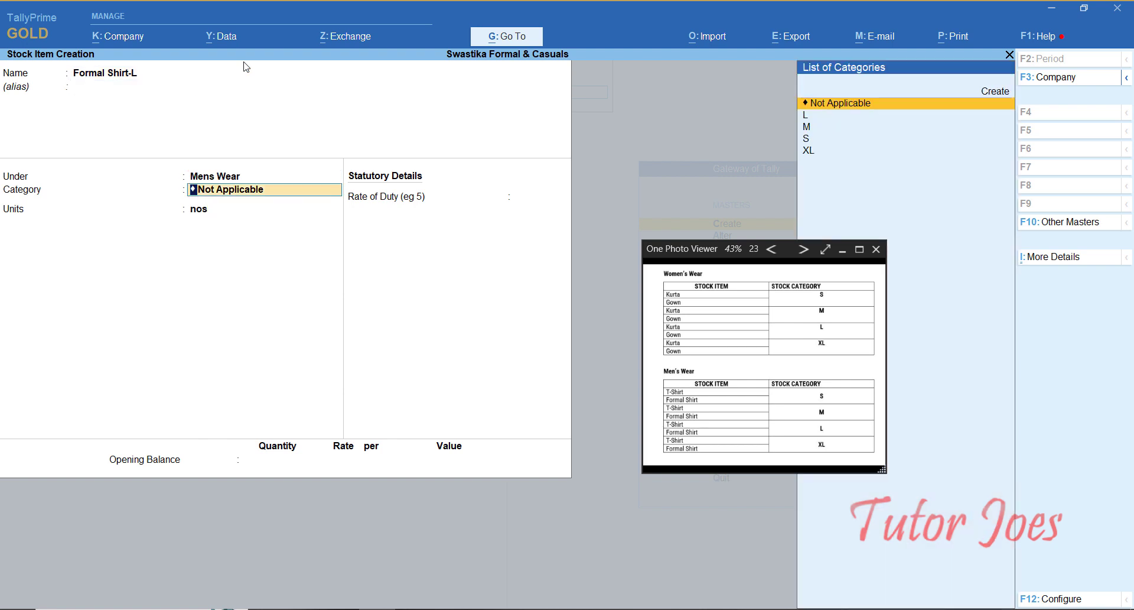
type("L")
key("Return")
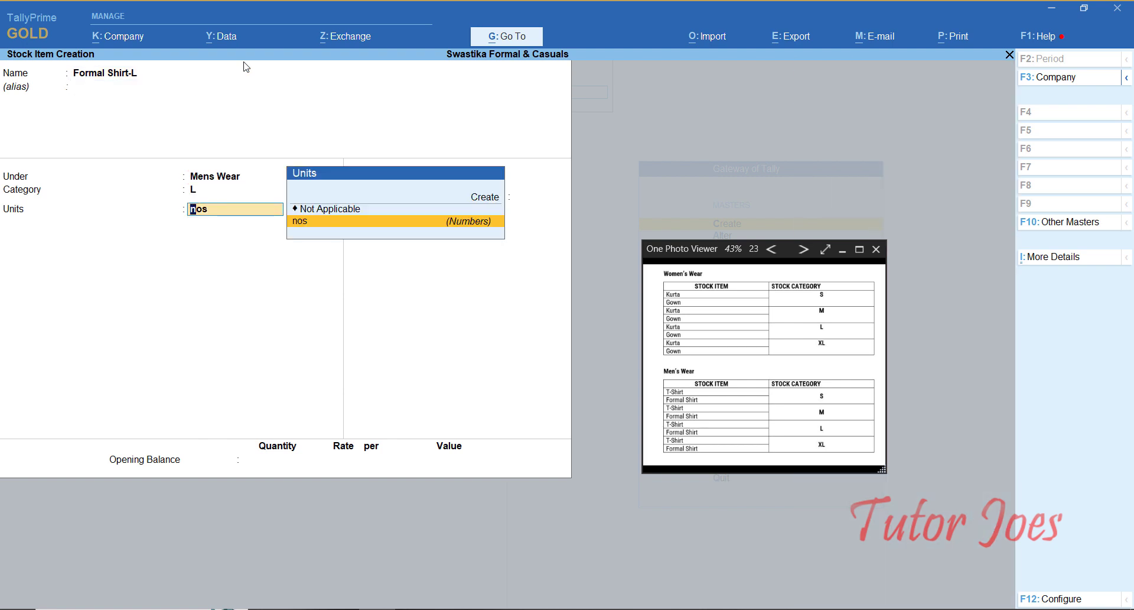
key("Return")
key("ctrl+a")
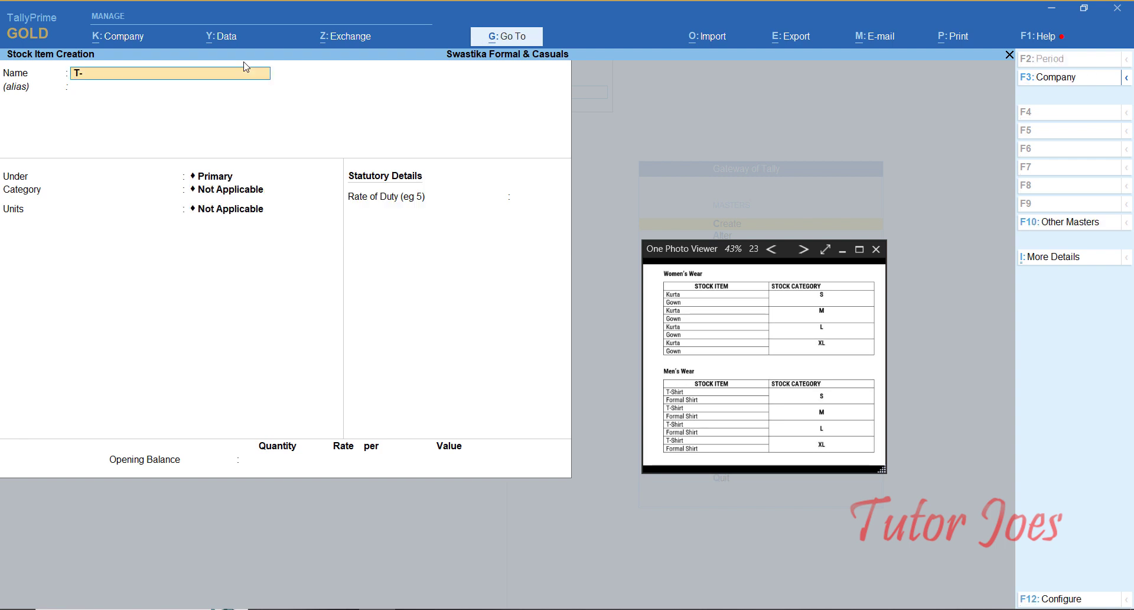
Step: Create T-Shirt-XL under Mens Wear with category XL and unit nos
type("T-Shirt-XL")
key("Return")
key("Return")
type("m")
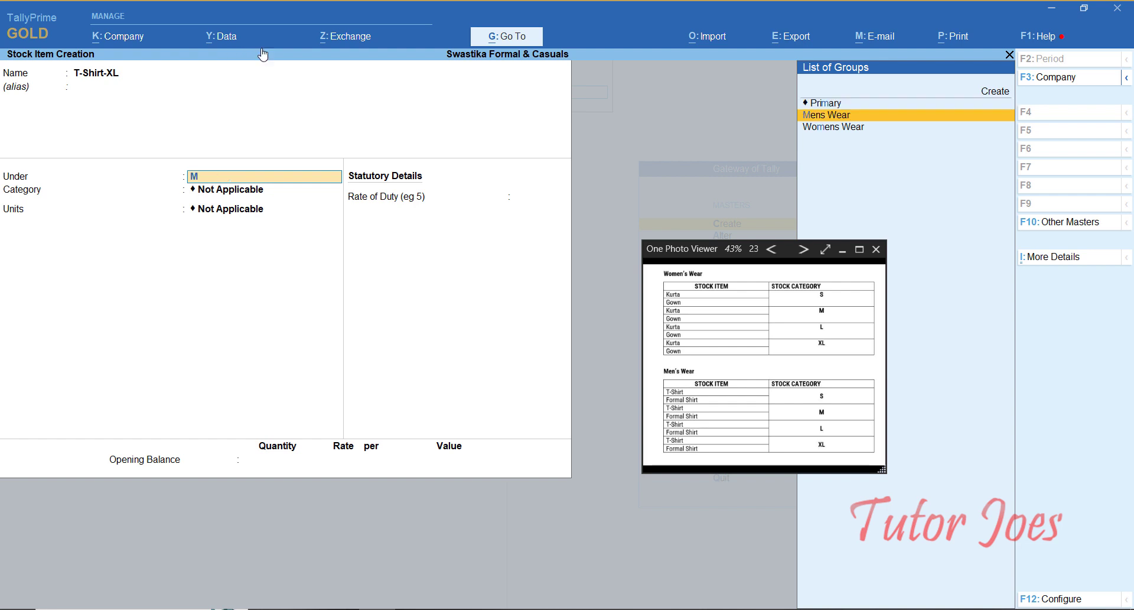
key("Return")
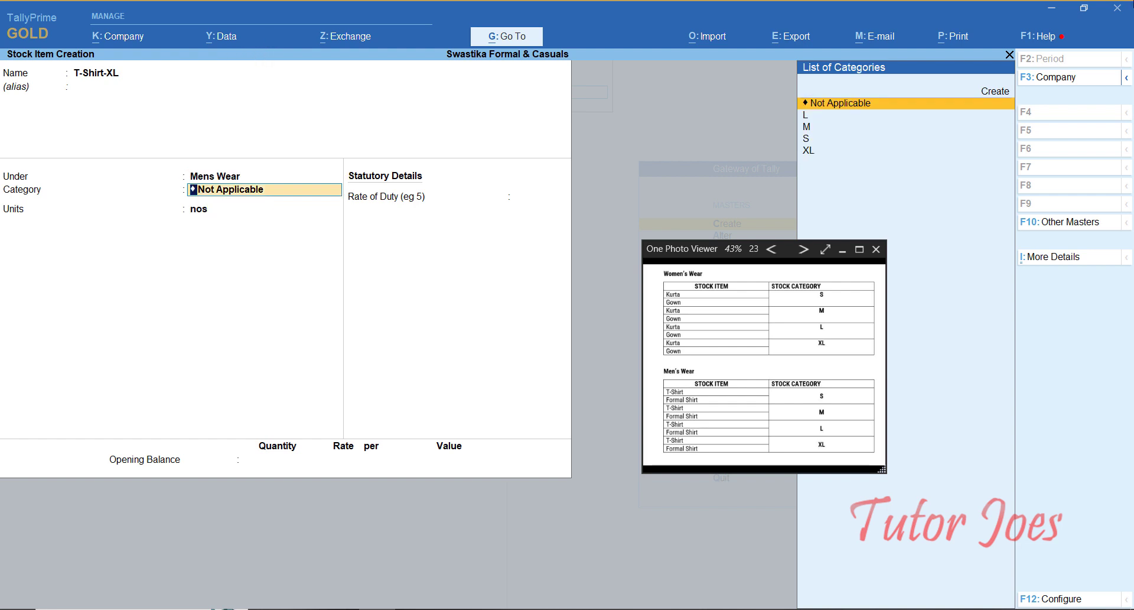
type("X")
key("Return")
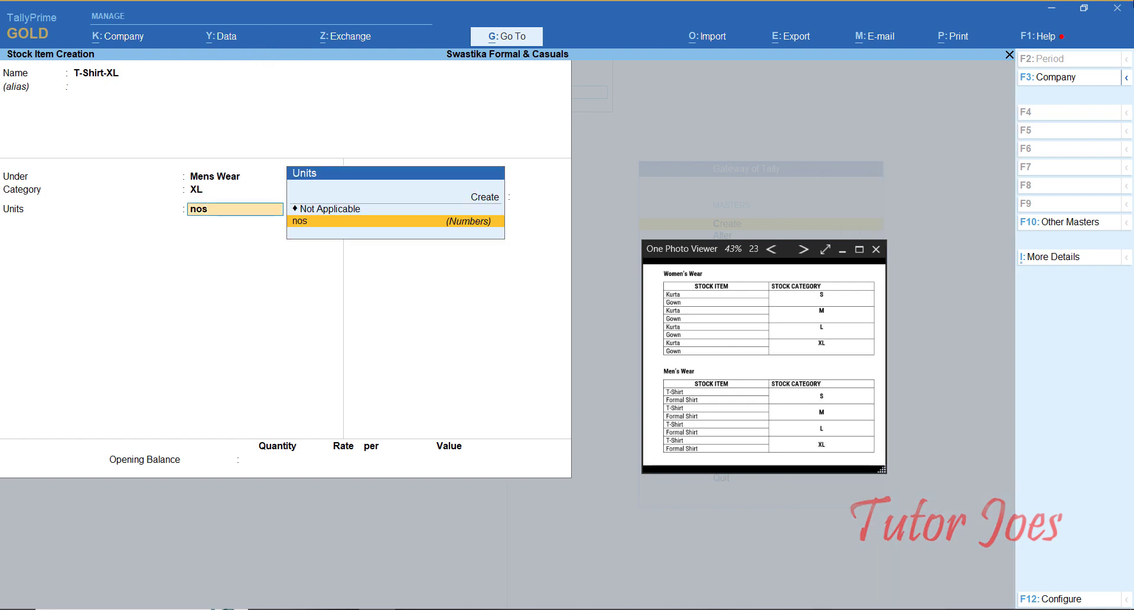
key("Return")
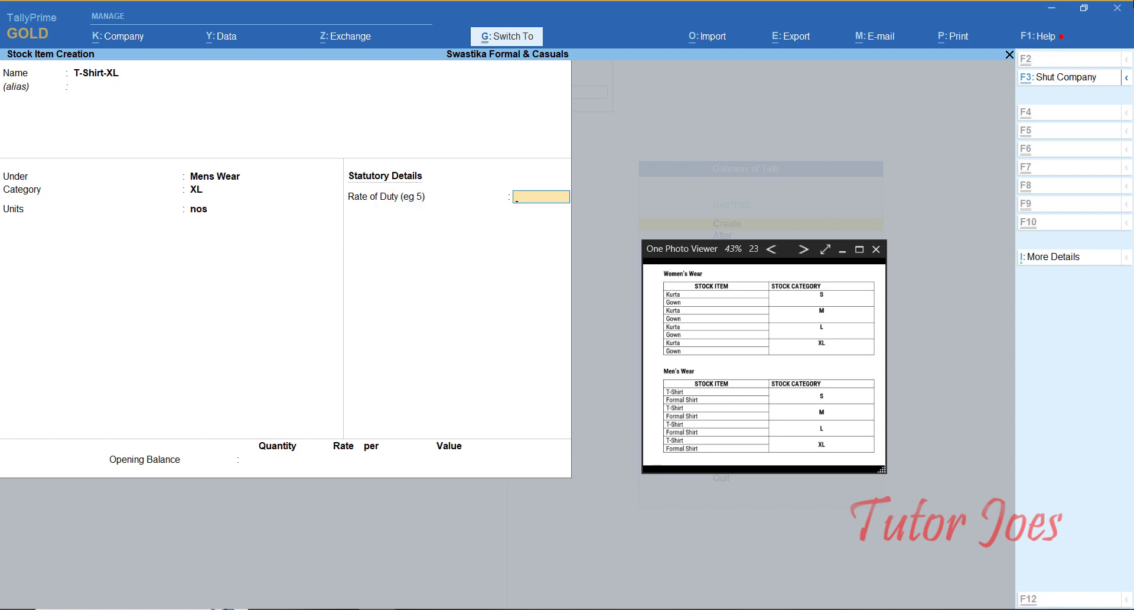
key("Return")
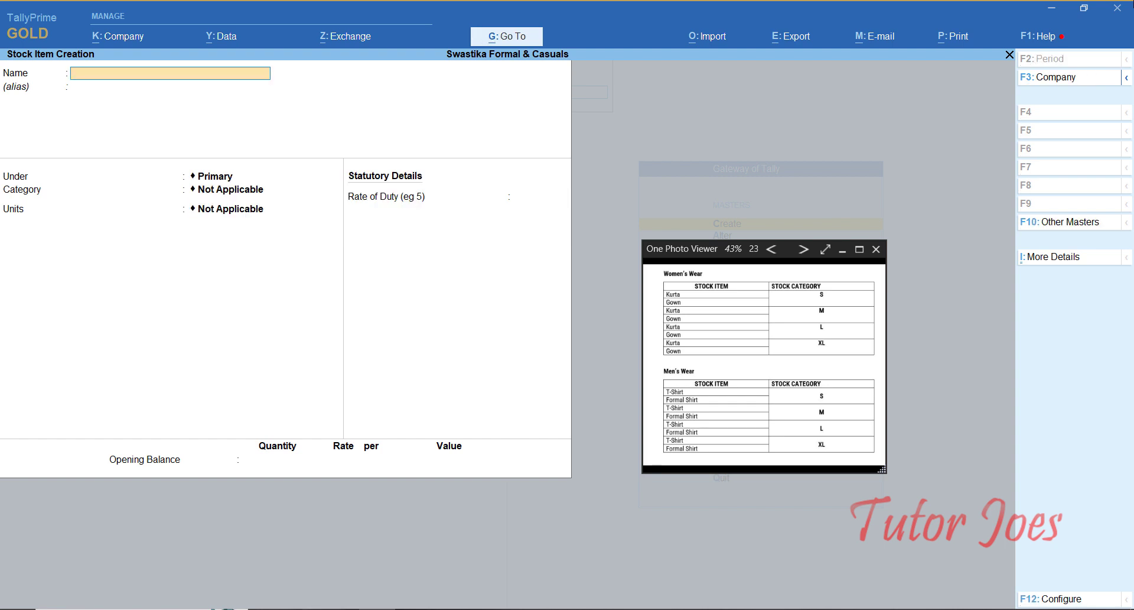
Step: Create Formal Shirt-XL under Mens Wear with category XL and unit nos
type("Formal Shirt-XL")
key("Return")
key("Return")
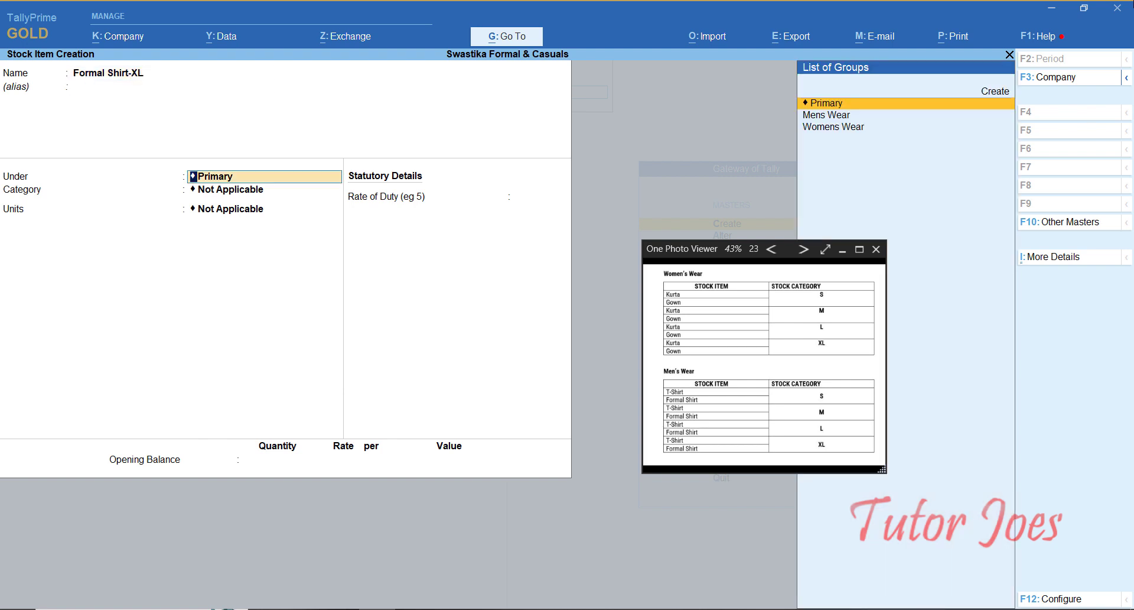
type("M")
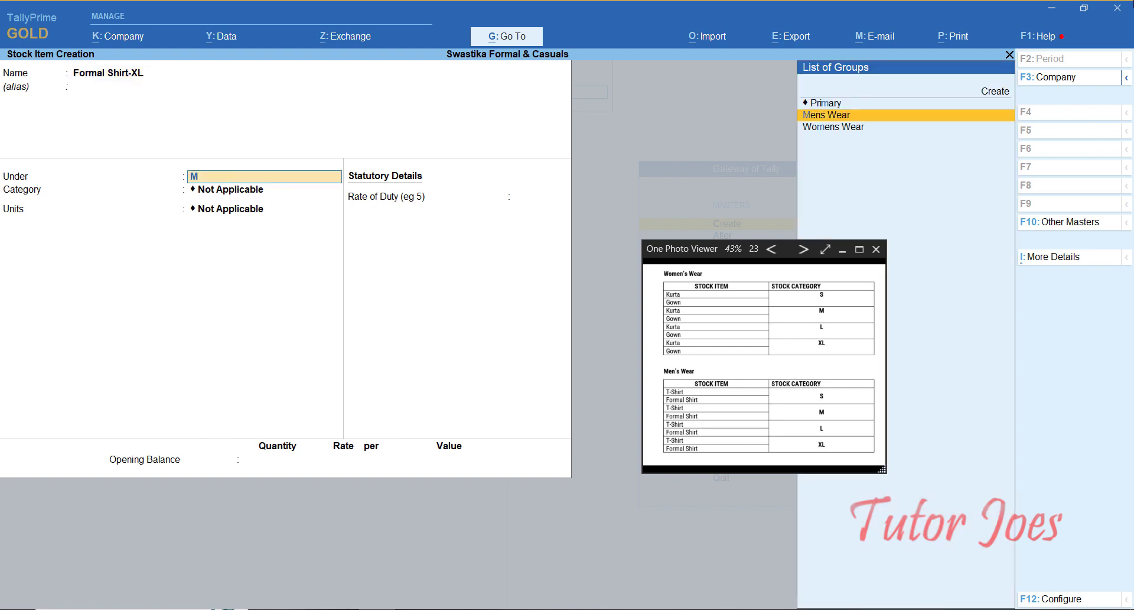
key("Return")
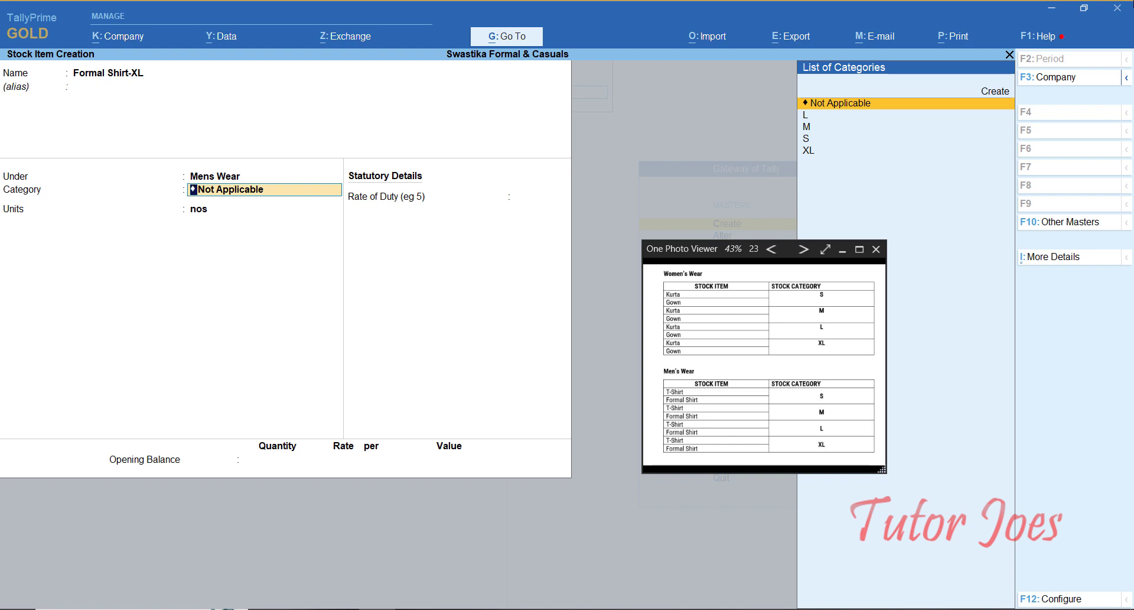
type("XL")
key("ctrl")
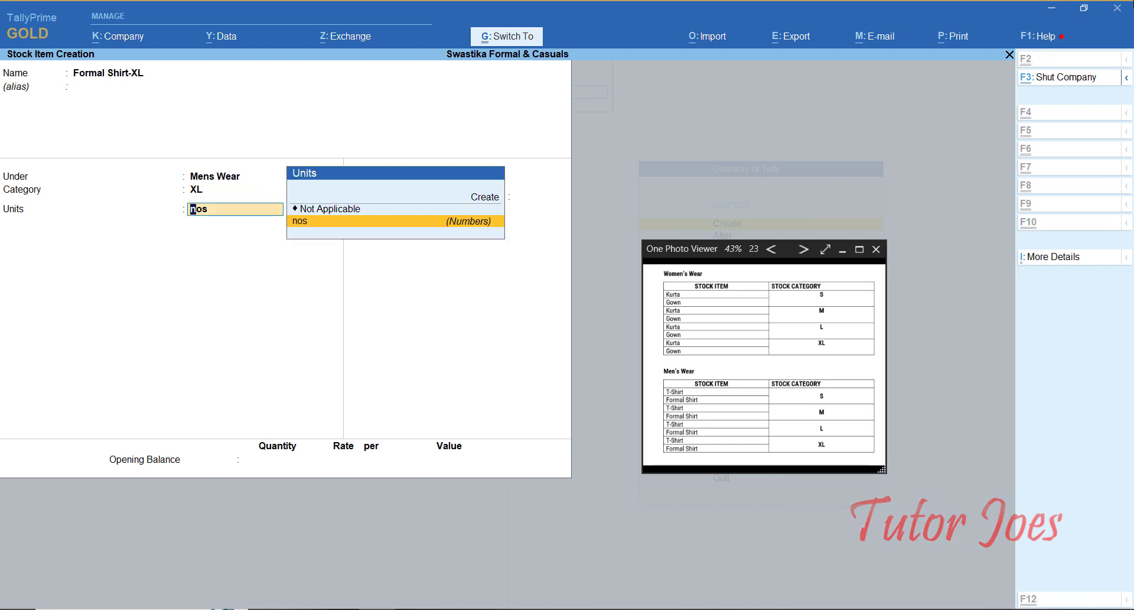
key("ctrl+a")
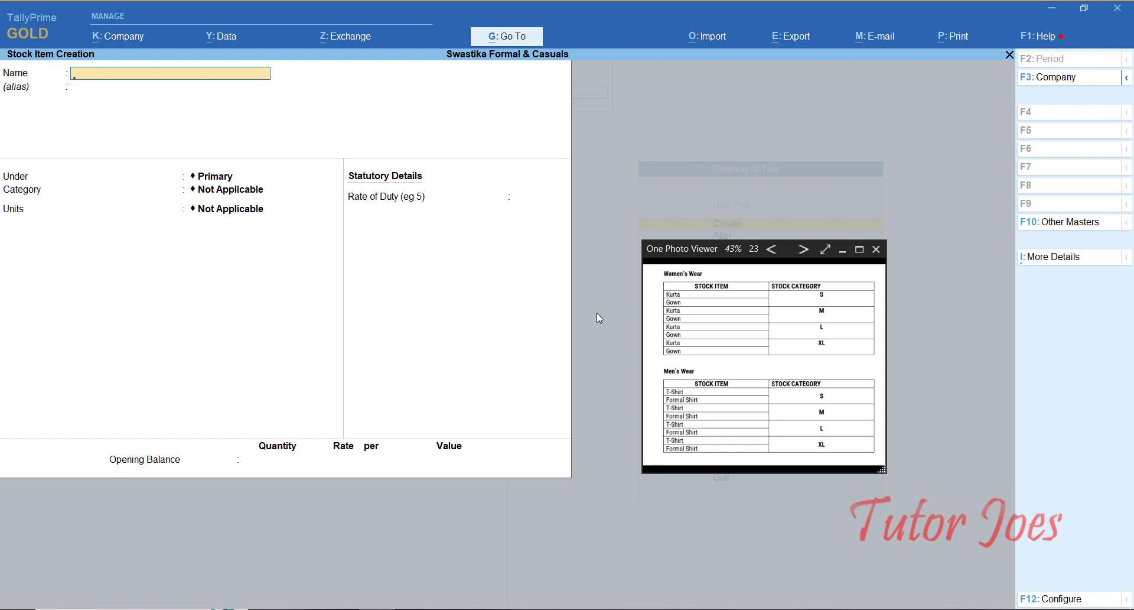
Step: Quit Stock Item Creation and return to the Gateway of Tally
key("Escape")
key("Return")
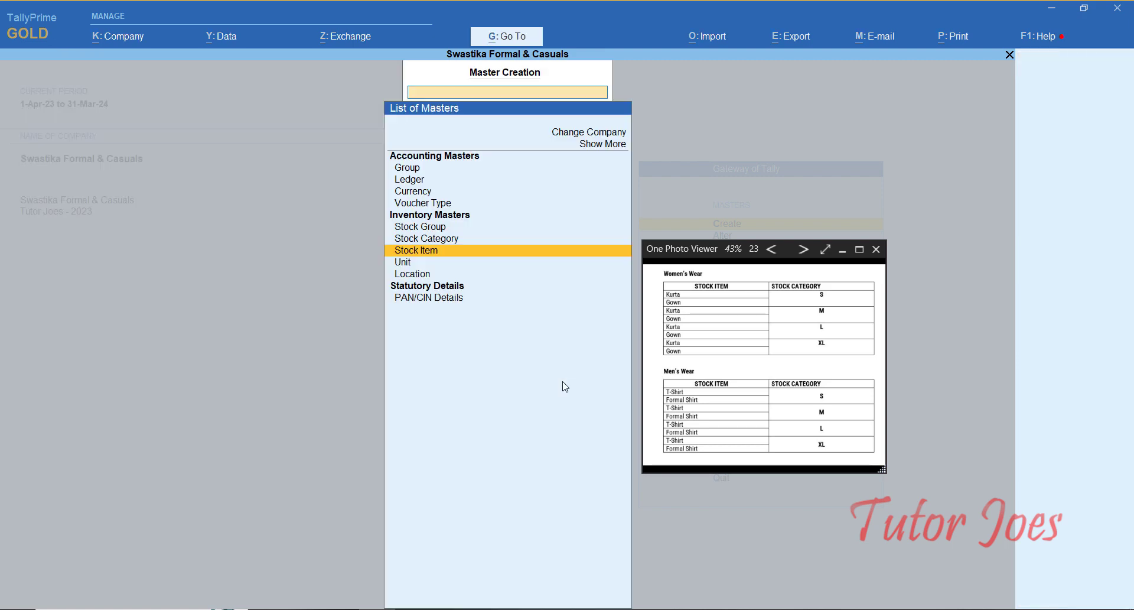
key("Escape")
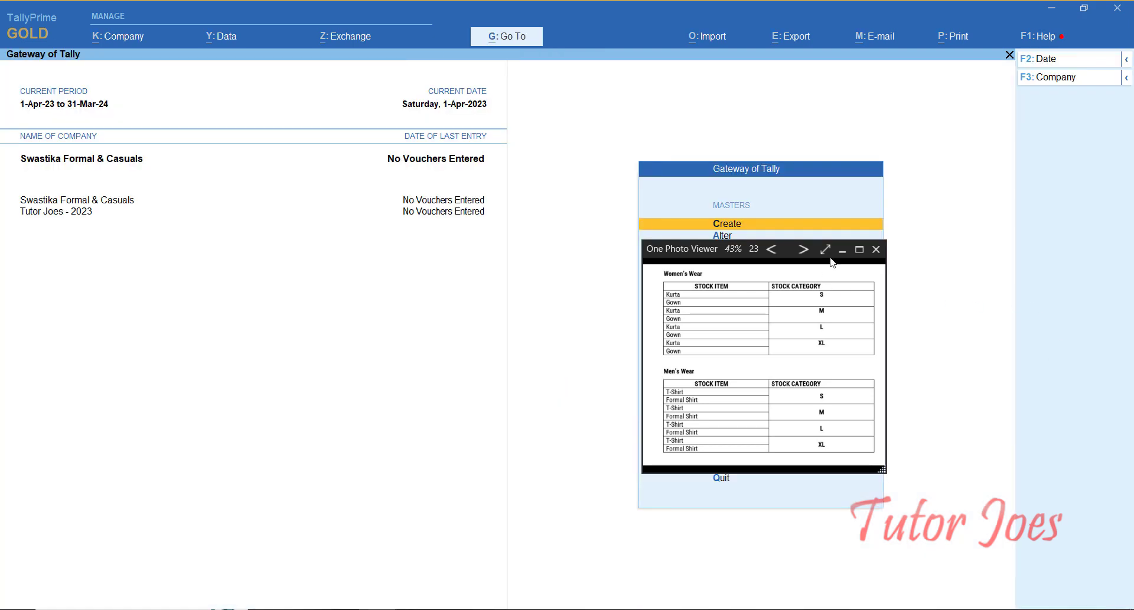
left_click(844, 250)
Step: Display the List of Stock Items from Chart of Accounts, showing all 16 items
key("Down")
key("Down")
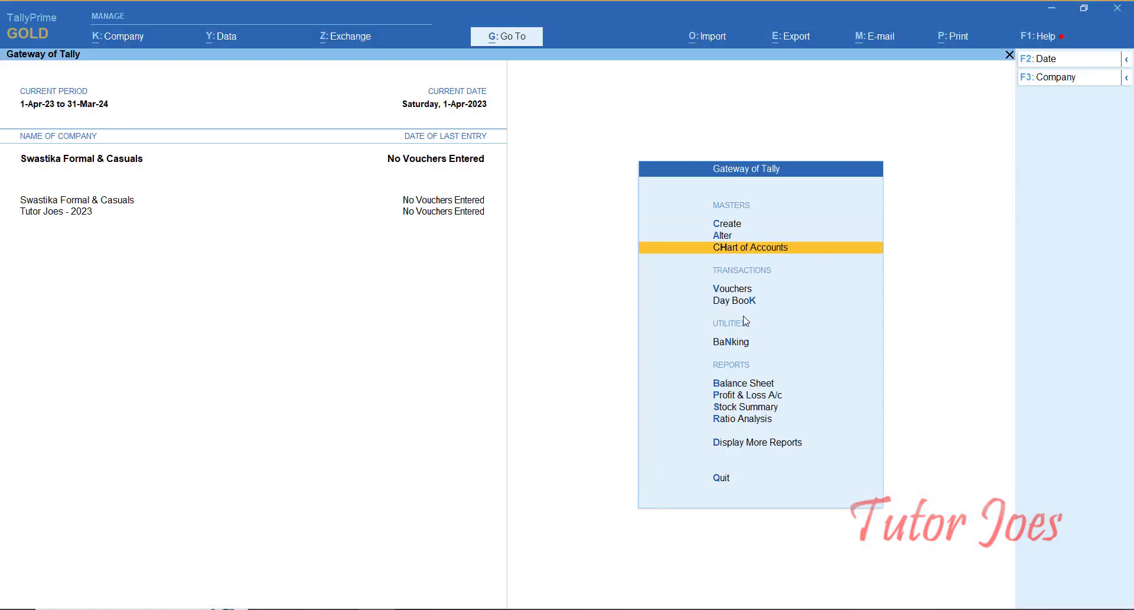
key("Return")
key("Down")
key("Down")
key("Down")
key("Down")
key("Down")
key("Down")
key("Down")
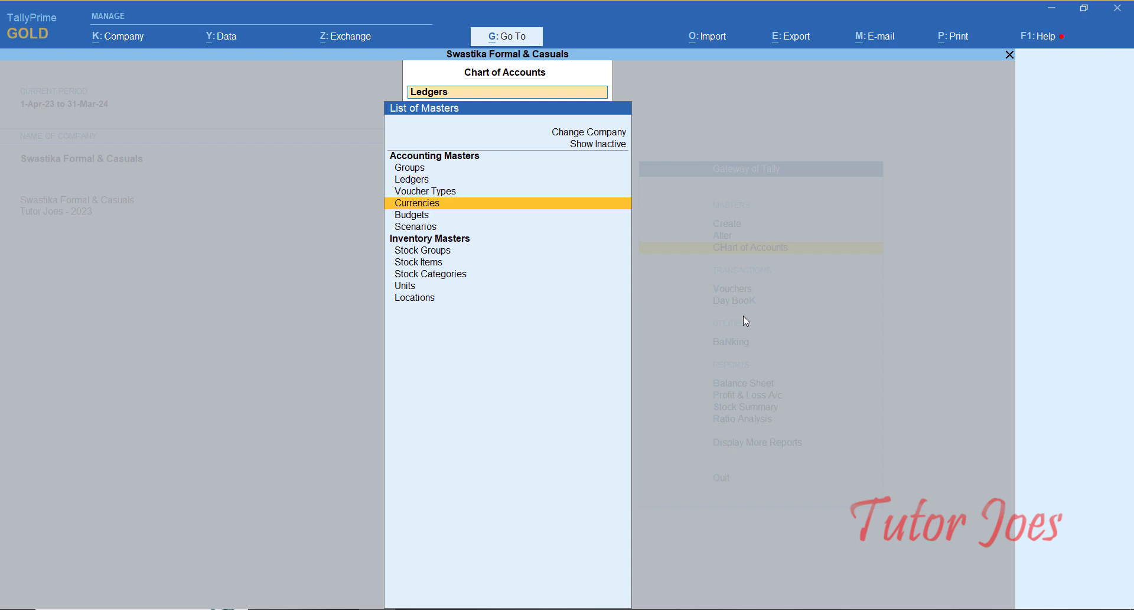
key("Return")
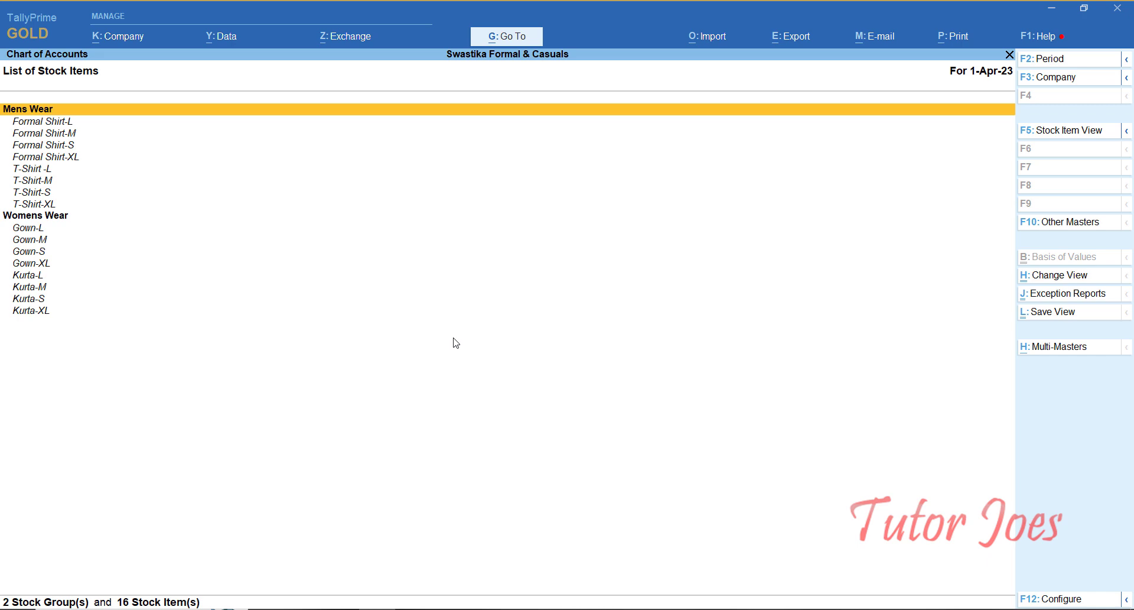
Step: Leave the List of Stock Items and Chart of Accounts to reach the Gateway of Tally
key("Escape")
key("Escape")
key("Down")
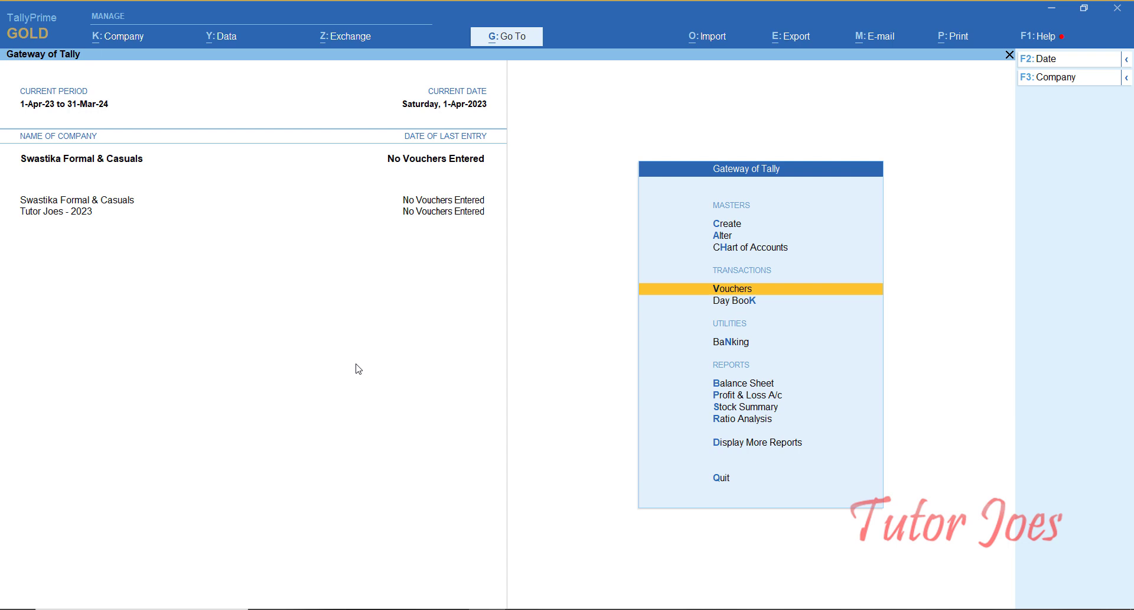
Step: Open the July purchase exercise image in a resized viewer window, then start voucher entry in Tally
left_click(443, 608)
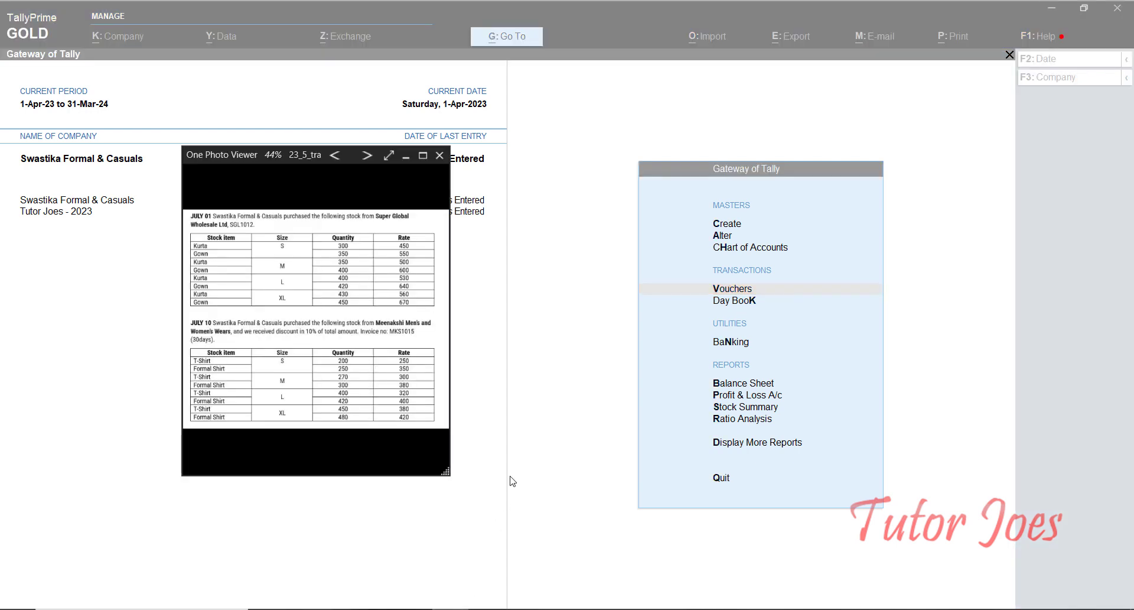
left_click_drag(443, 474, 575, 559)
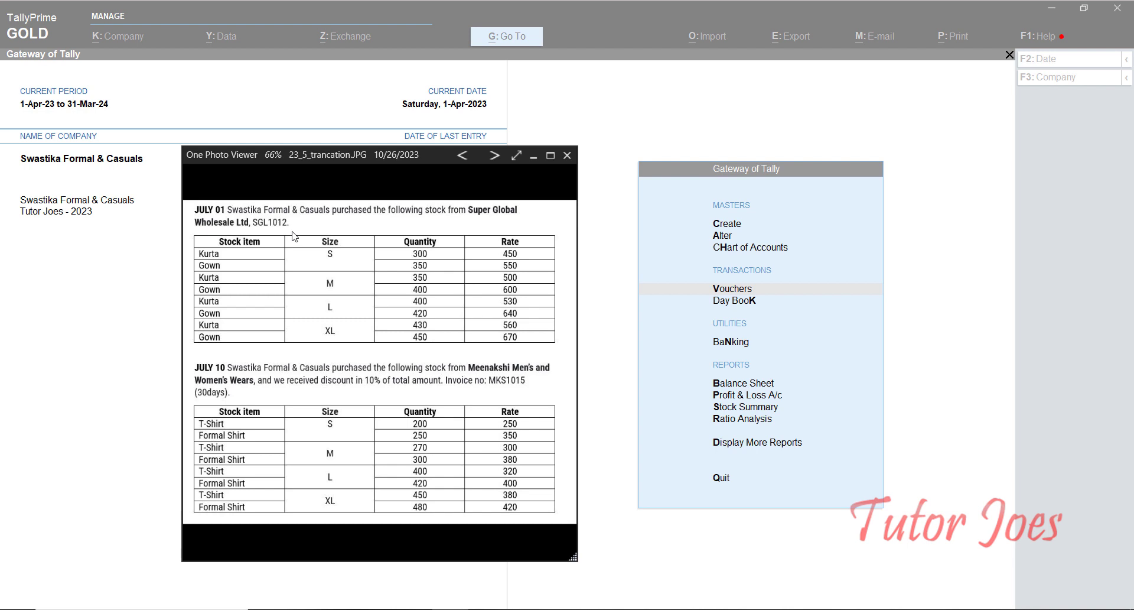
left_click(645, 334)
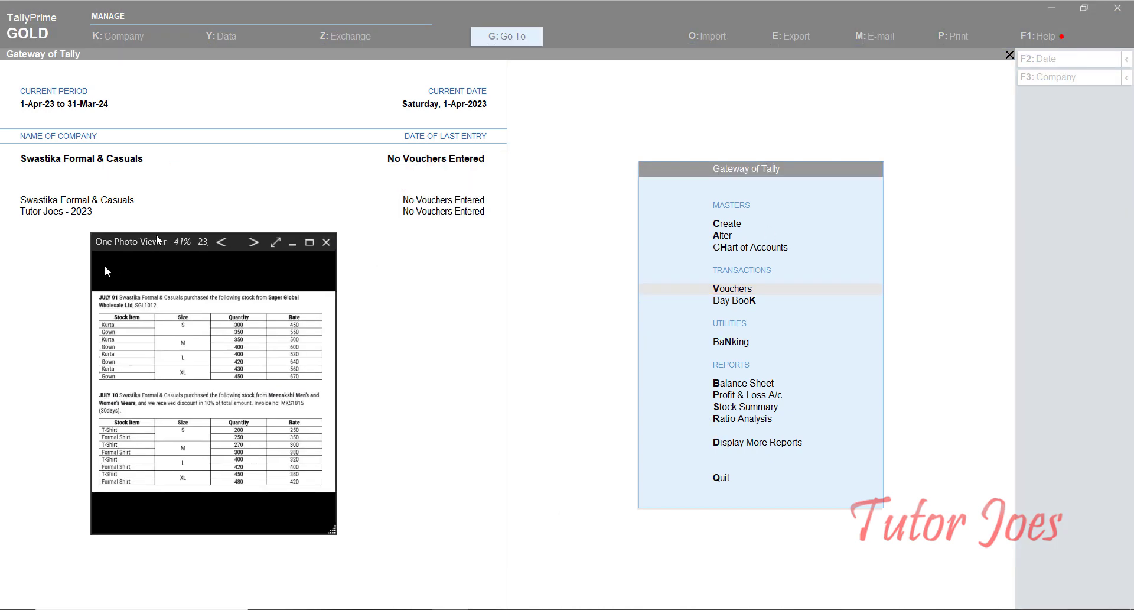
left_click(812, 294)
left_click(812, 294)
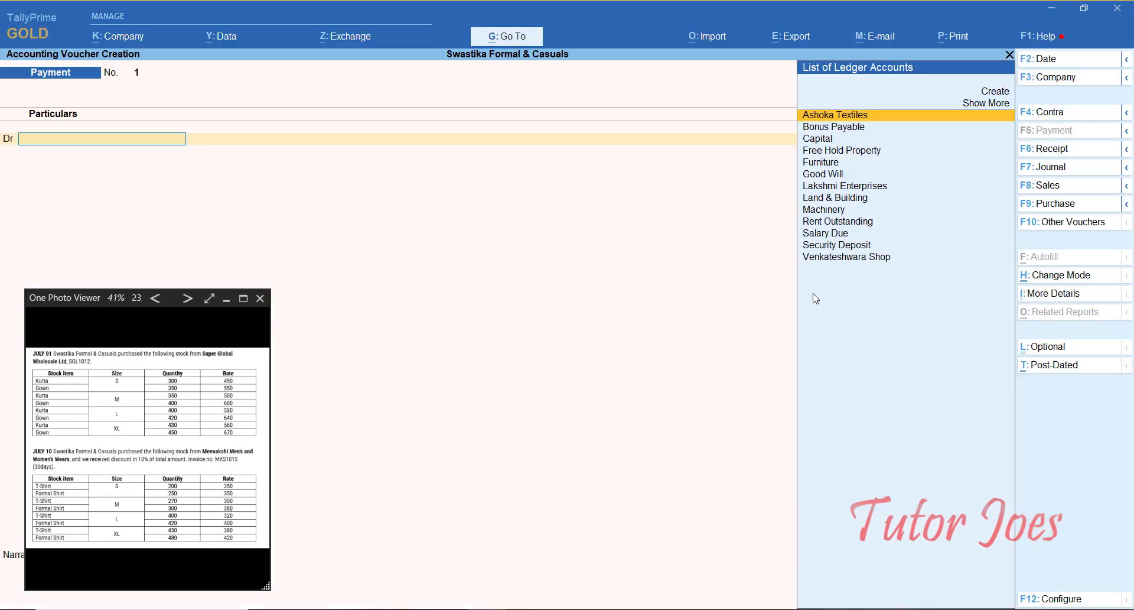
Step: Start a Purchase voucher dated 1-Jul-23 with supplier invoice SGL1012 and begin a new party ledger
left_click(1092, 211)
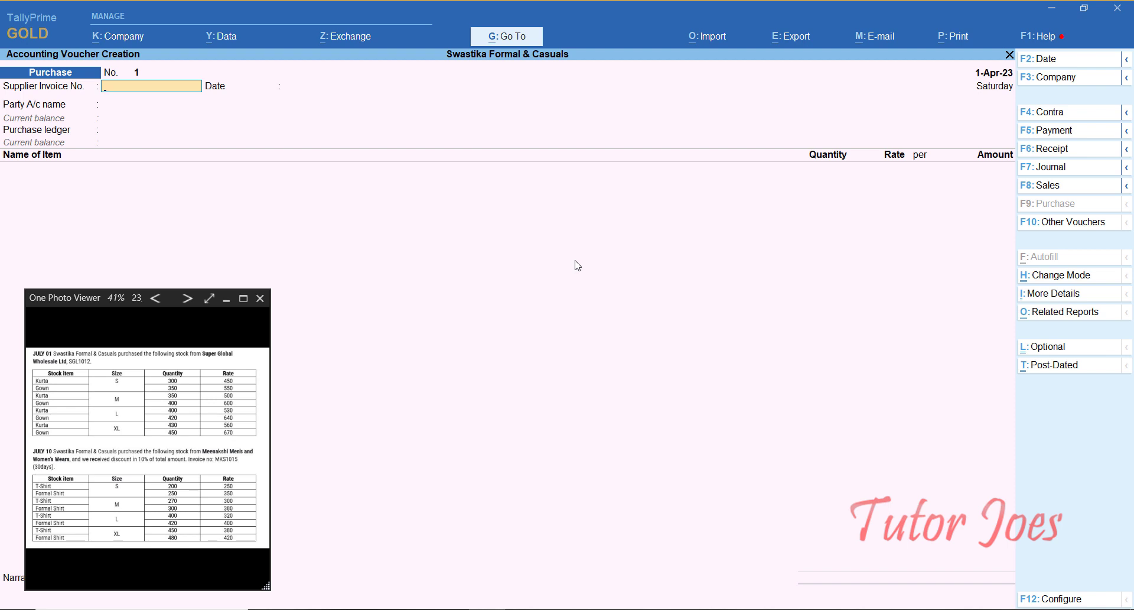
key("F2")
type("1-7")
key("Return")
type("SGL1012")
key("Return")
key("Return")
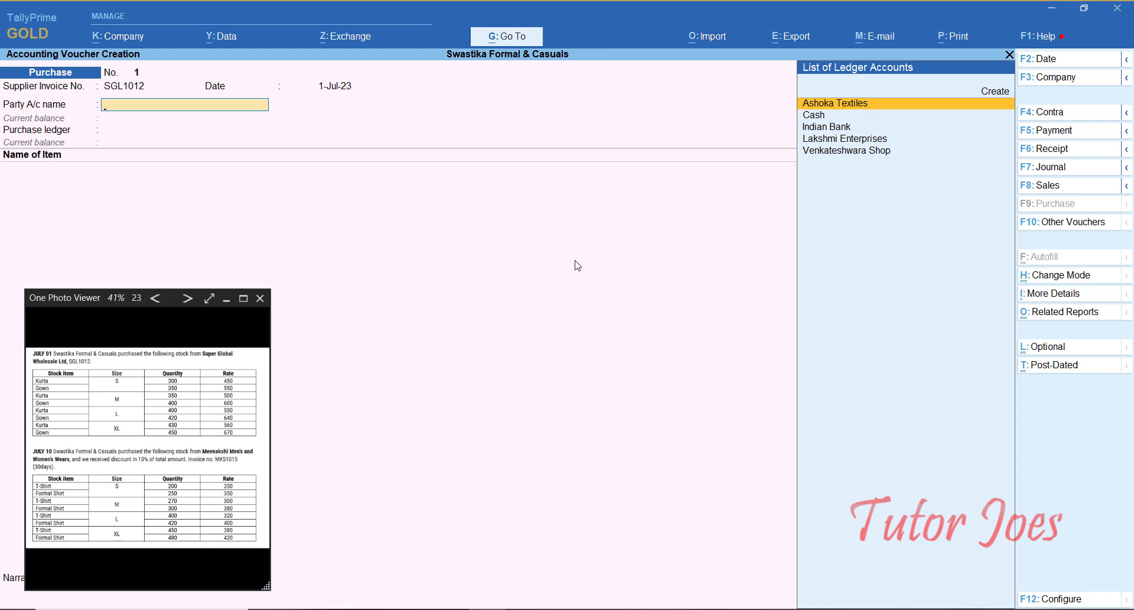
key("ctrl")
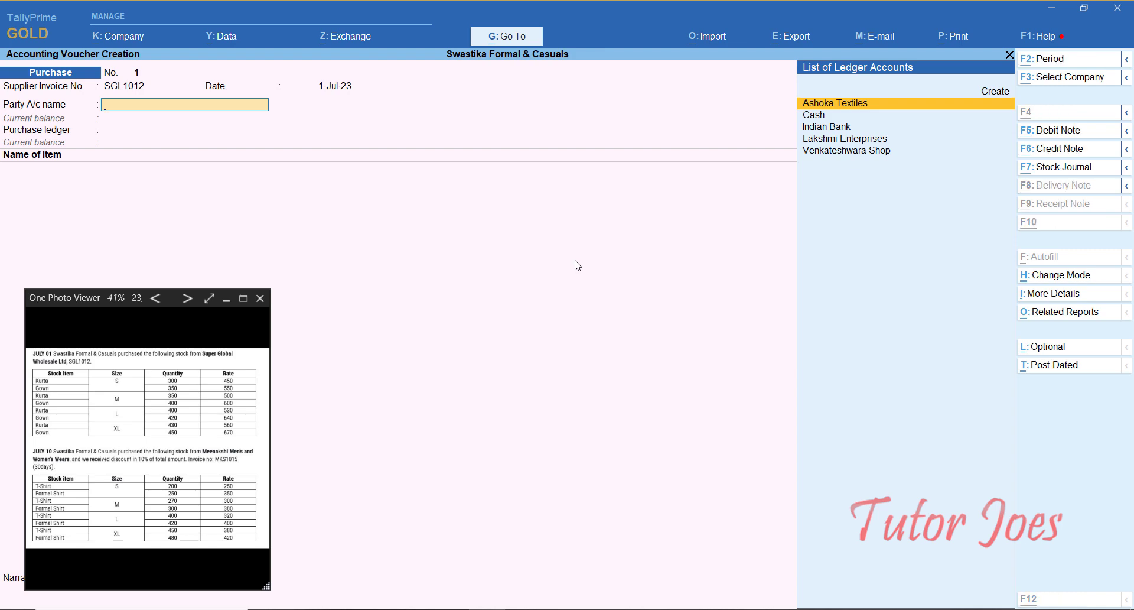
key("alt+c")
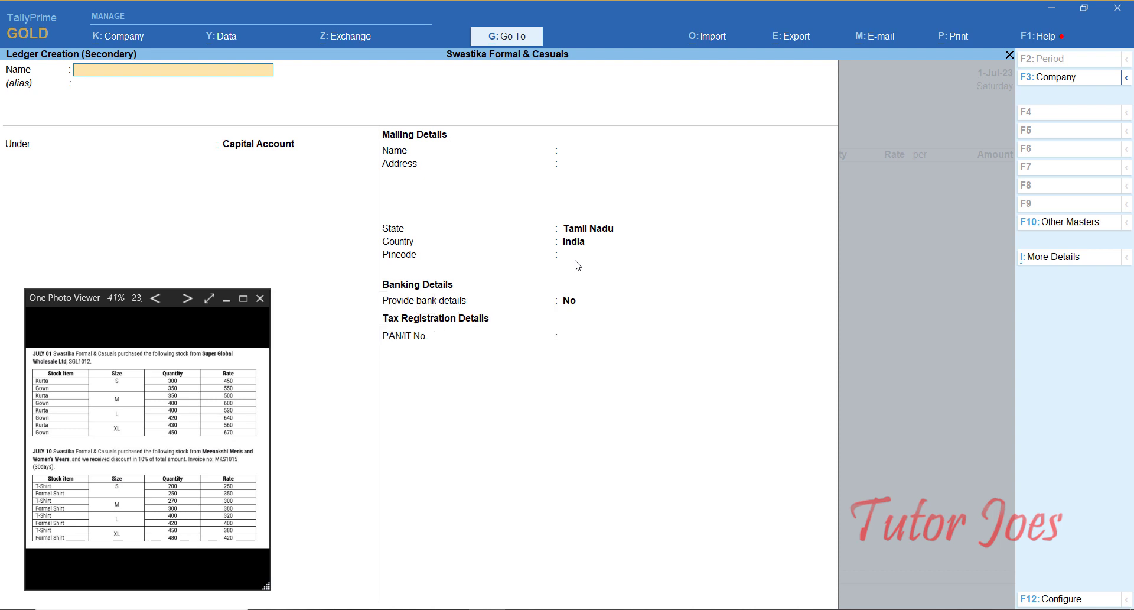
Step: Name the new ledger 'Super Globel Wholesale Ltd', group it under Sundry Creditors, and accept it
type("Super Globel Wholesale Ltd")
key("Return")
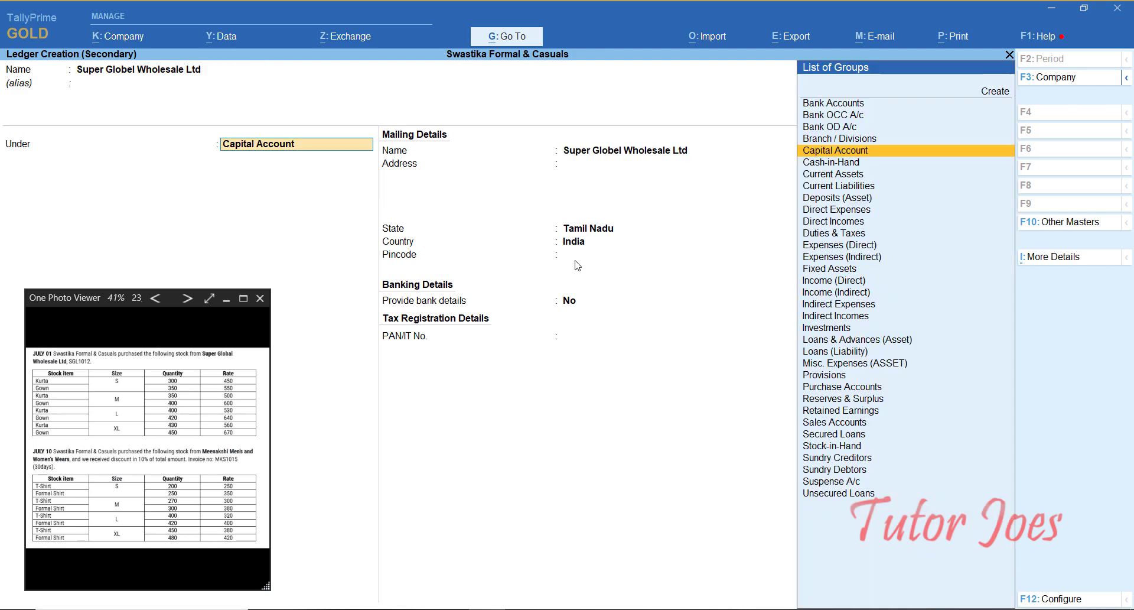
type("Su")
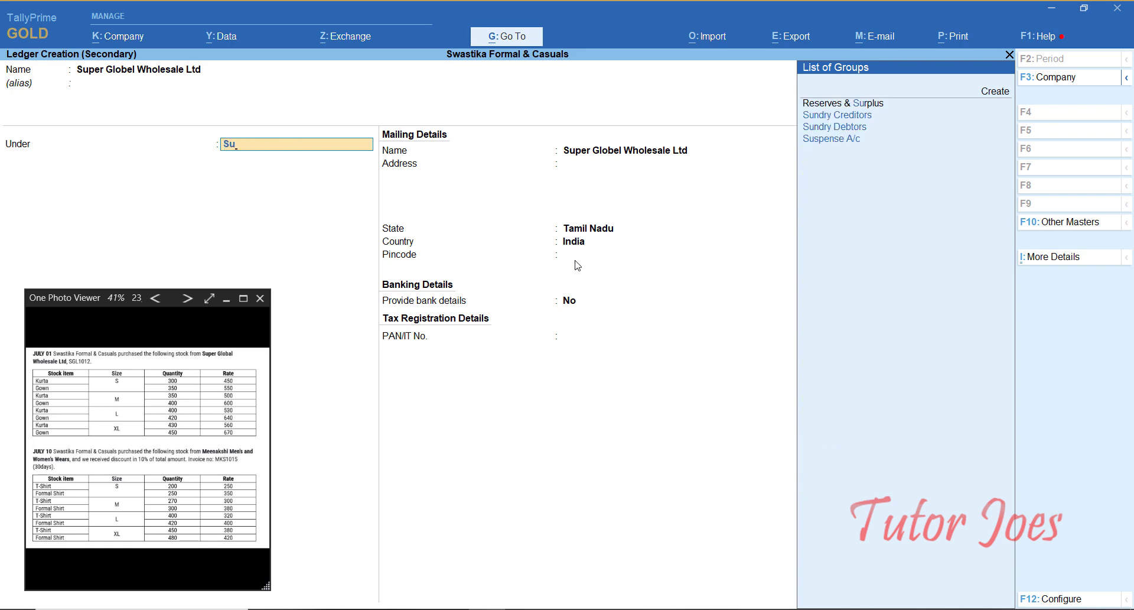
key("Down")
key("Return")
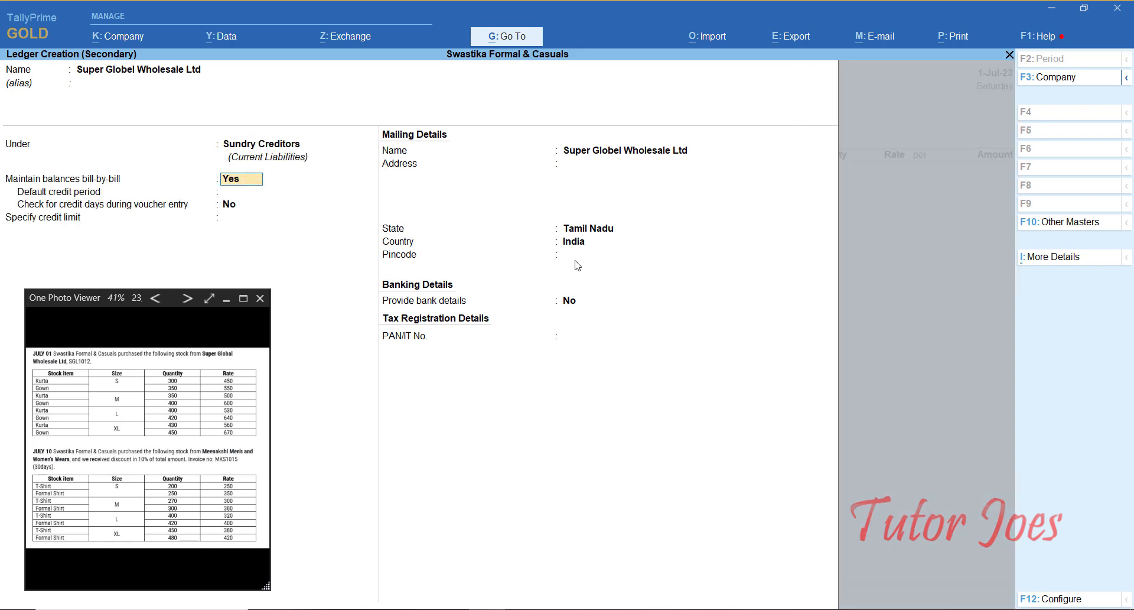
key("Return")
key("Return")
key("Return")
key("Return")
key("Return")
key("Return")
key("Return")
key("Return")
key("Return")
key("Return")
key("Return")
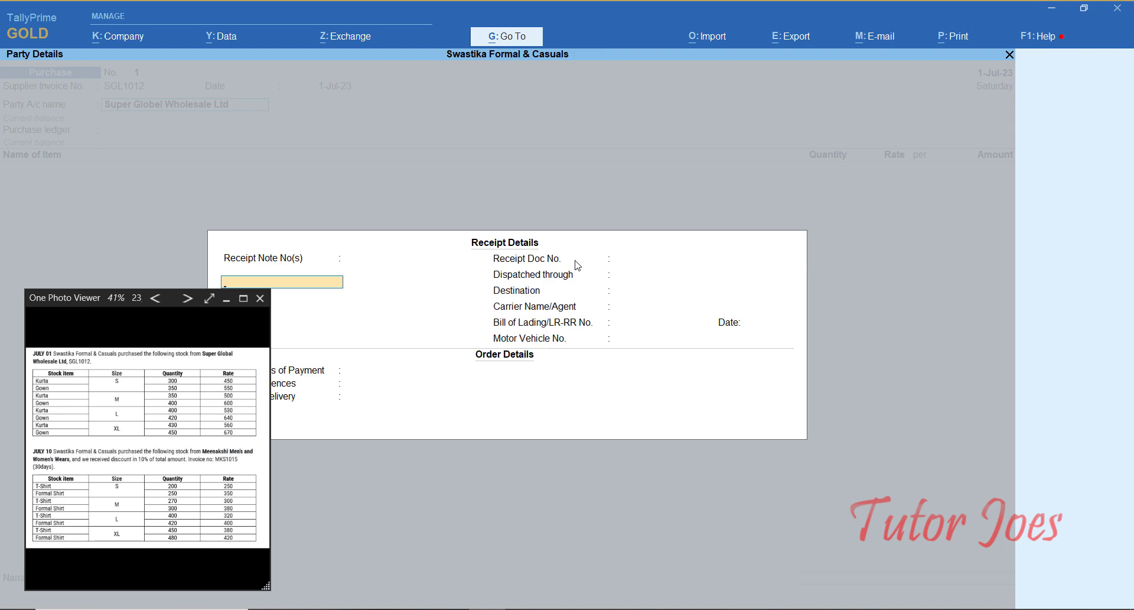
Step: Skip Receipt Details and create a 'Purchase' ledger under Purchase Accounts as the purchase ledger
key("ctrl+a")
key("ctrl+a")
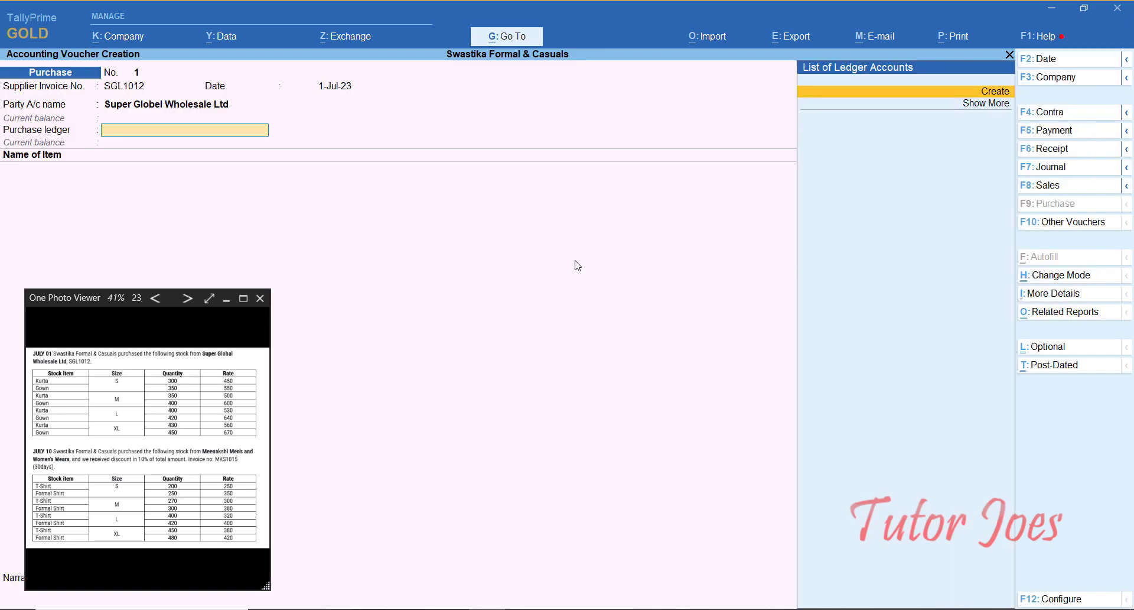
key("alt+c")
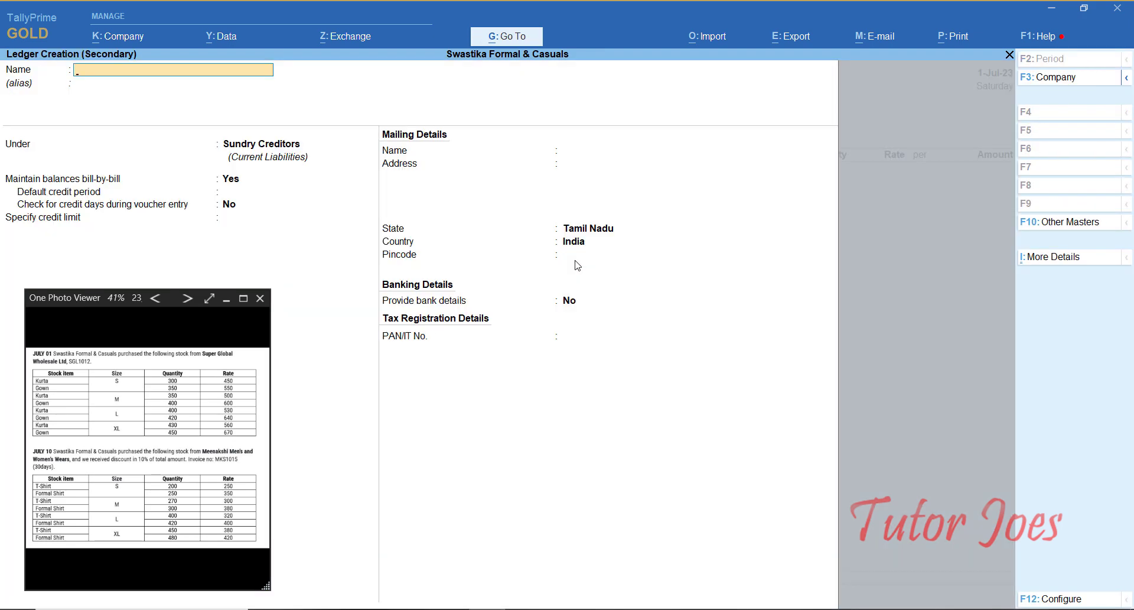
type("Purchase")
key("Return")
key("Return")
type("Pu")
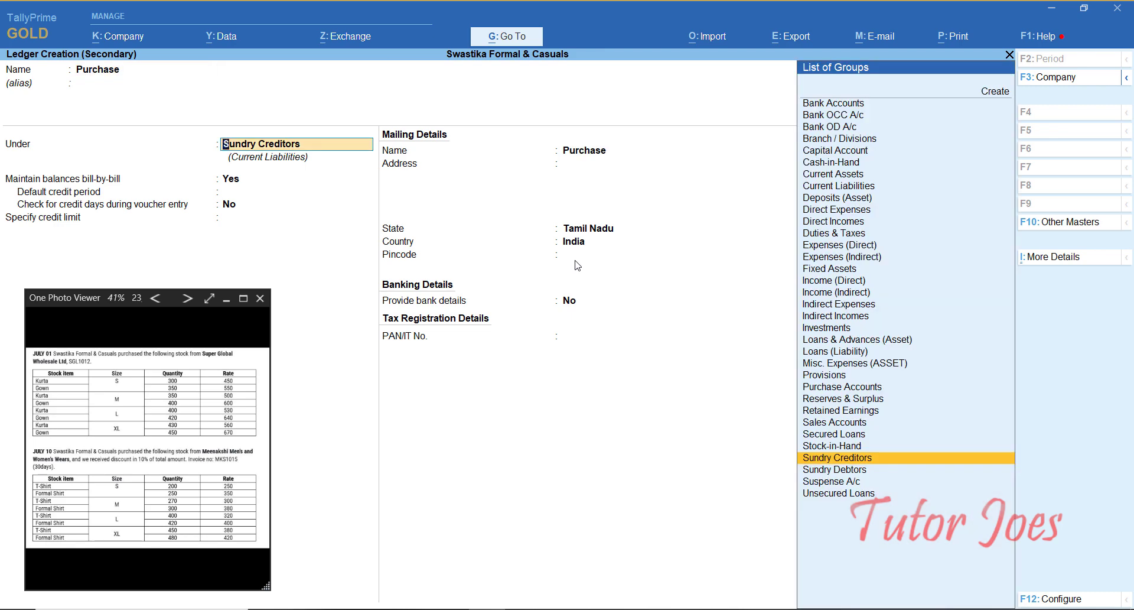
key("Return")
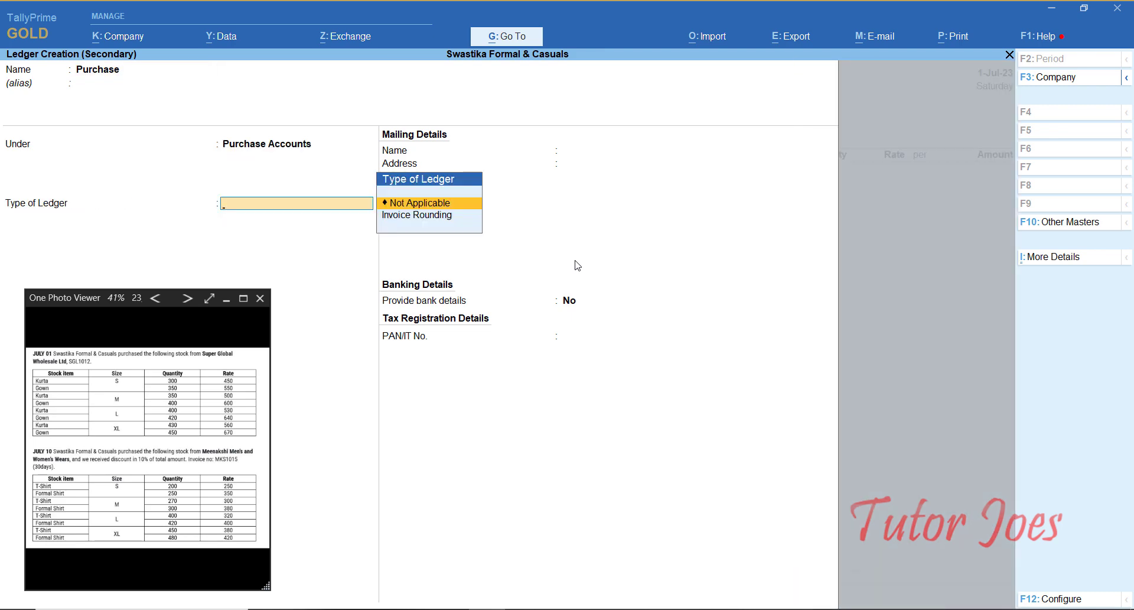
key("Return")
key("ctrl+a")
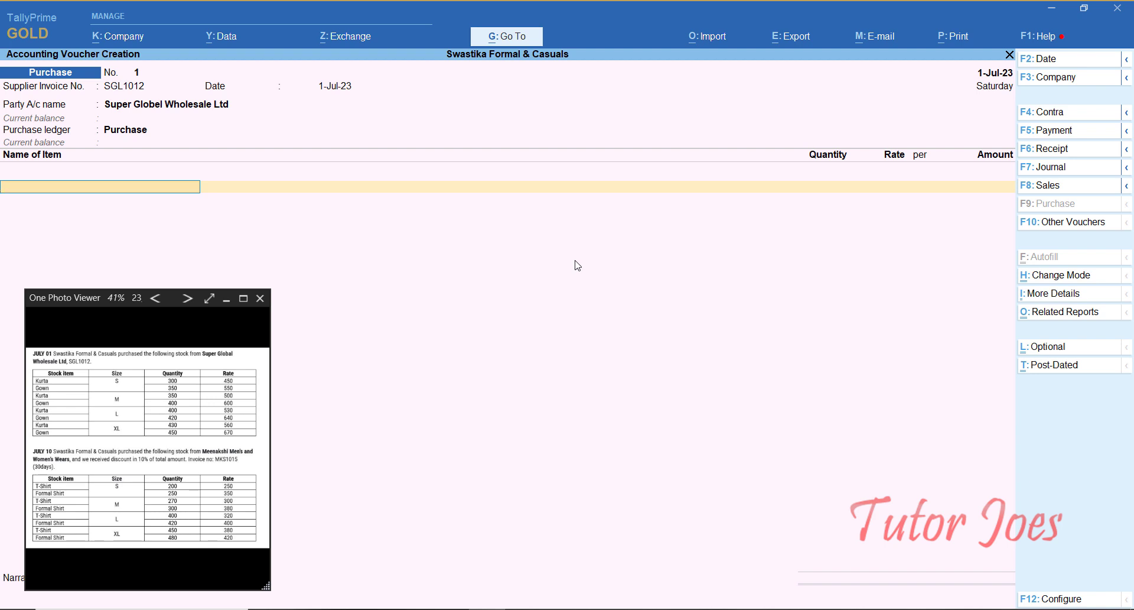
Step: Add Kurta-S (300 @ 450) and Gown-S (350 @ 550) as the first item lines
type("K")
key("Down")
key("Down")
key("Down")
key("Return")
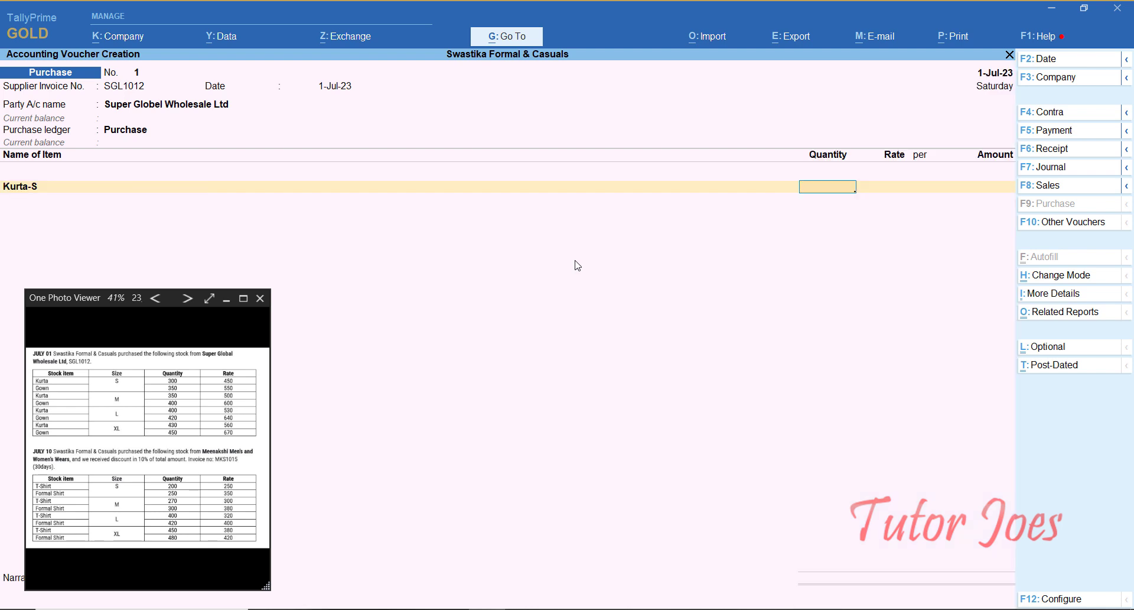
type("300")
key("Return")
type("450")
key("Return")
key("Return")
key("Return")
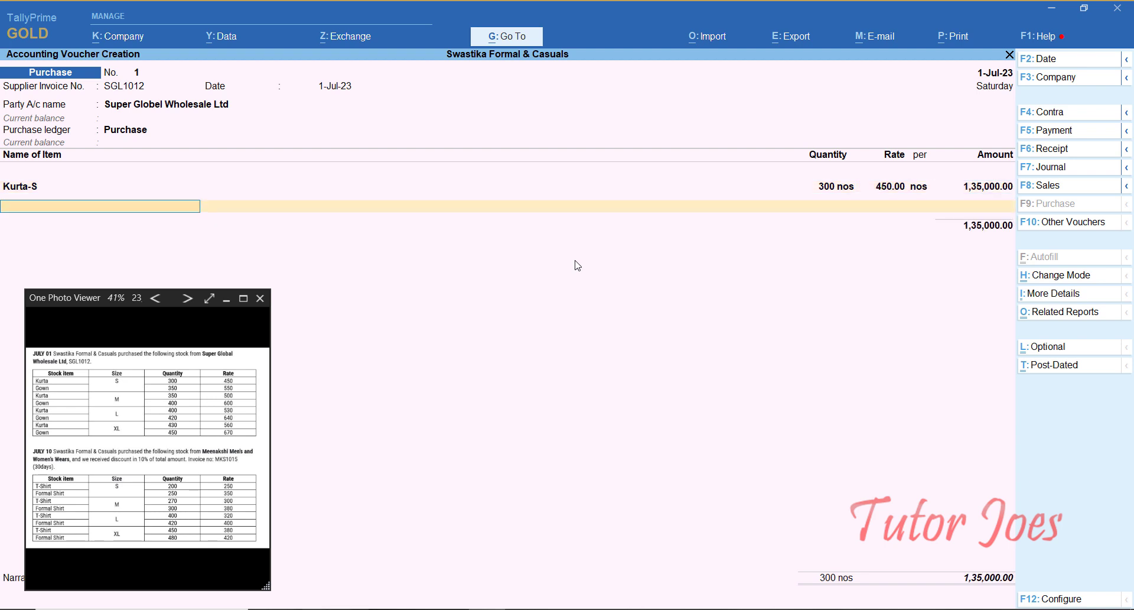
type("Go")
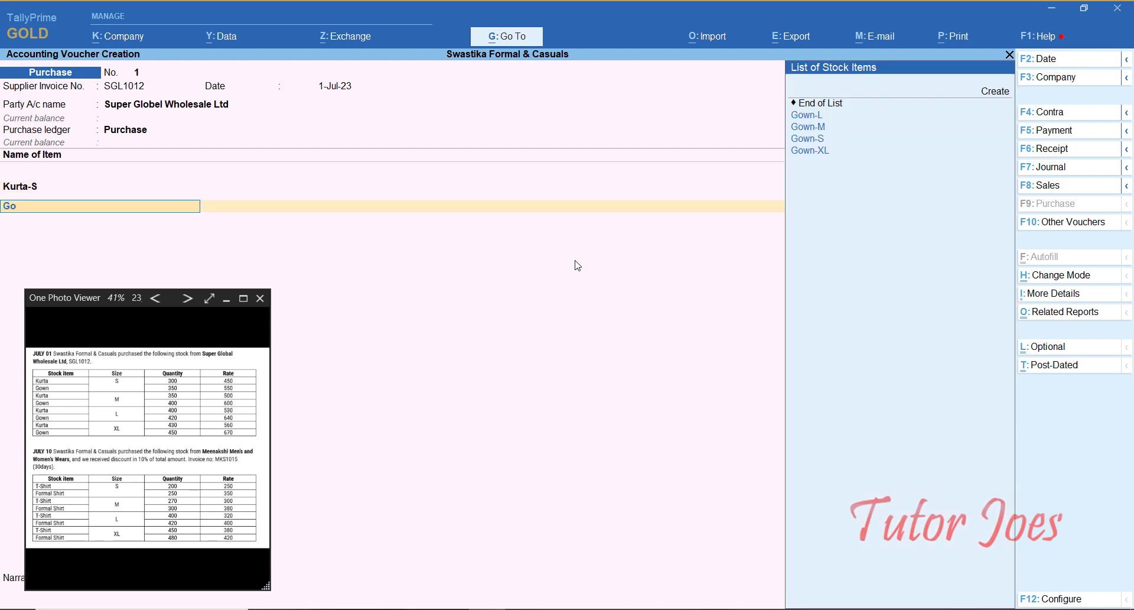
key("Down")
key("Down")
key("Down")
key("Return")
type("350")
key("Return")
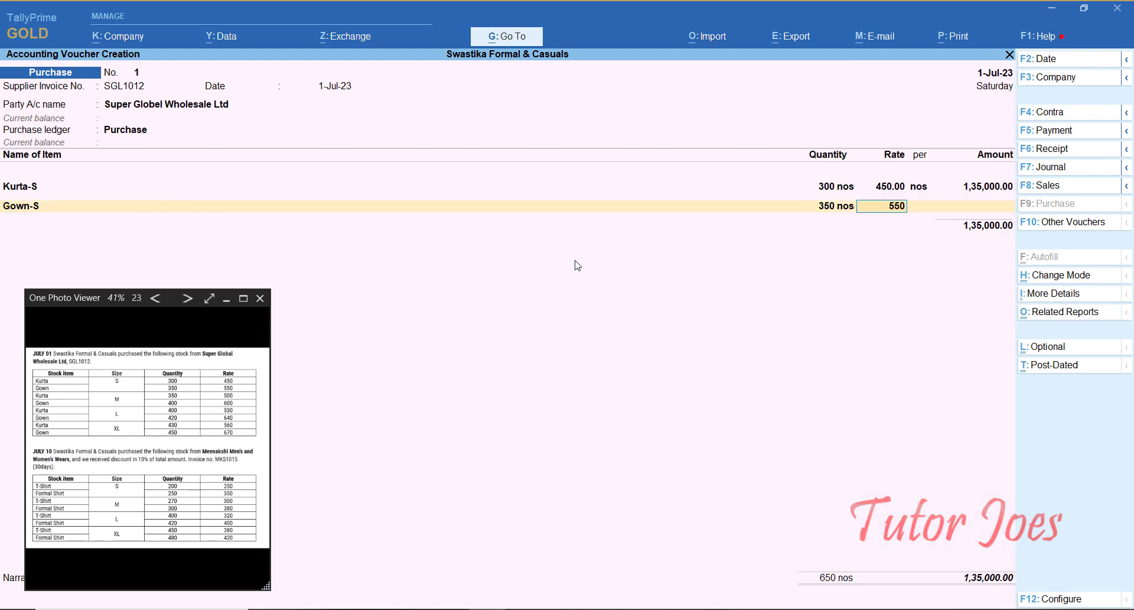
type("550")
key("Return")
key("Return")
key("Return")
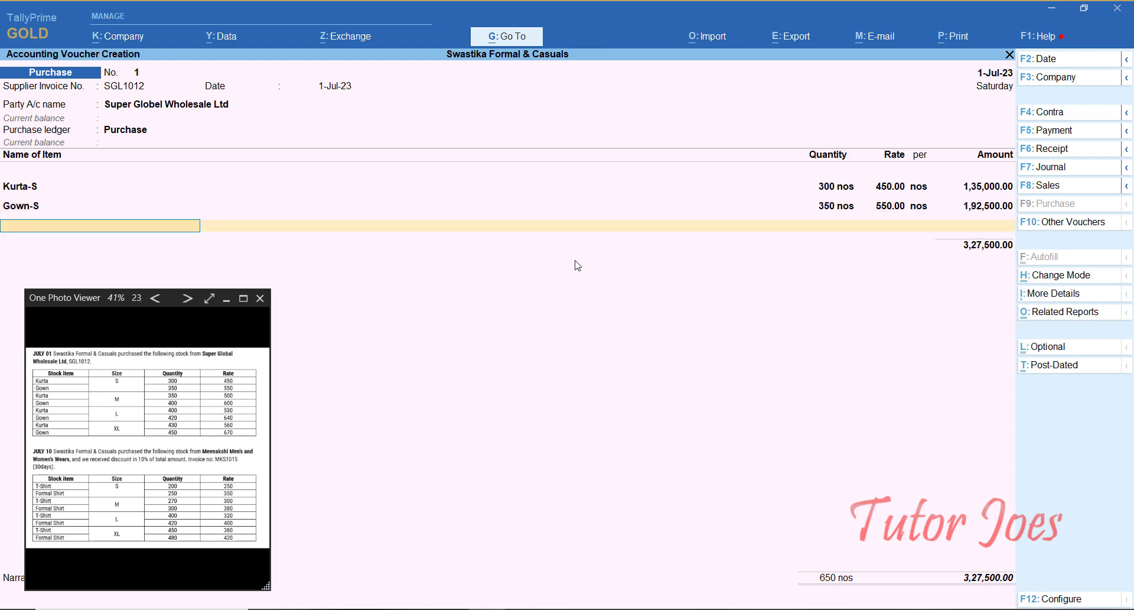
Step: Add Kurta-M (350 @ 500) and Gown-M (400 @ 600) item lines
type("Ku")
key("Down")
key("Return")
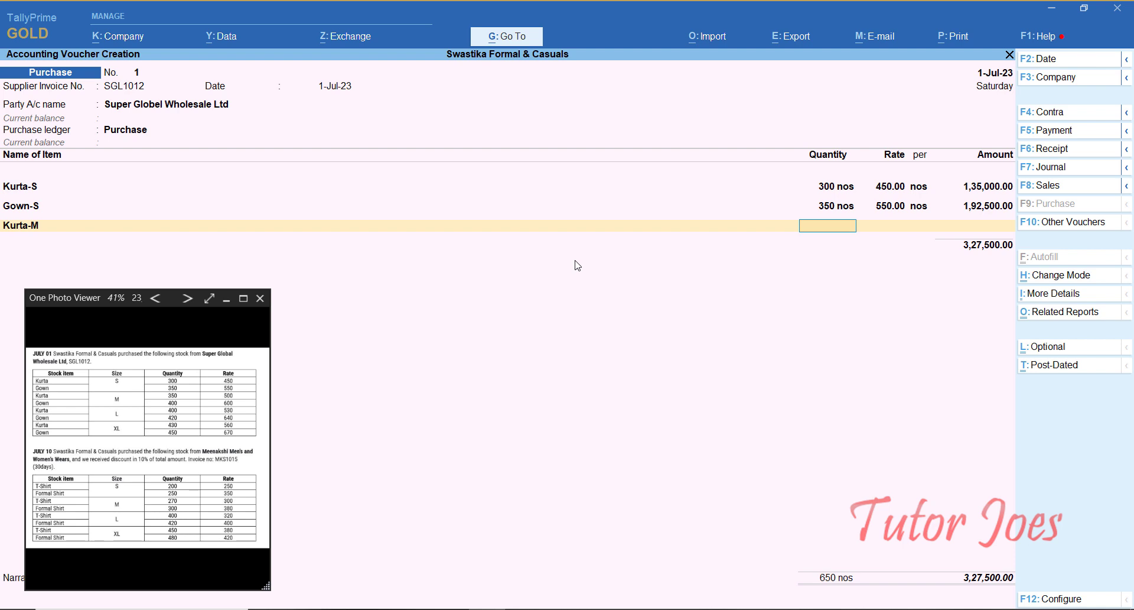
type("350")
key("Return")
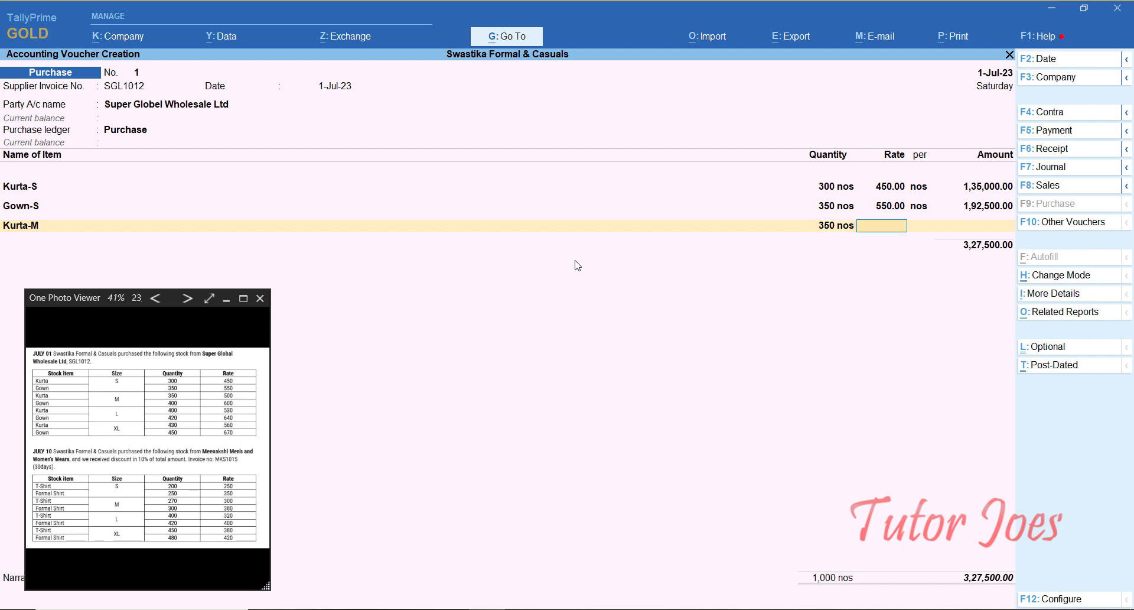
type("500")
key("Return")
key("Return")
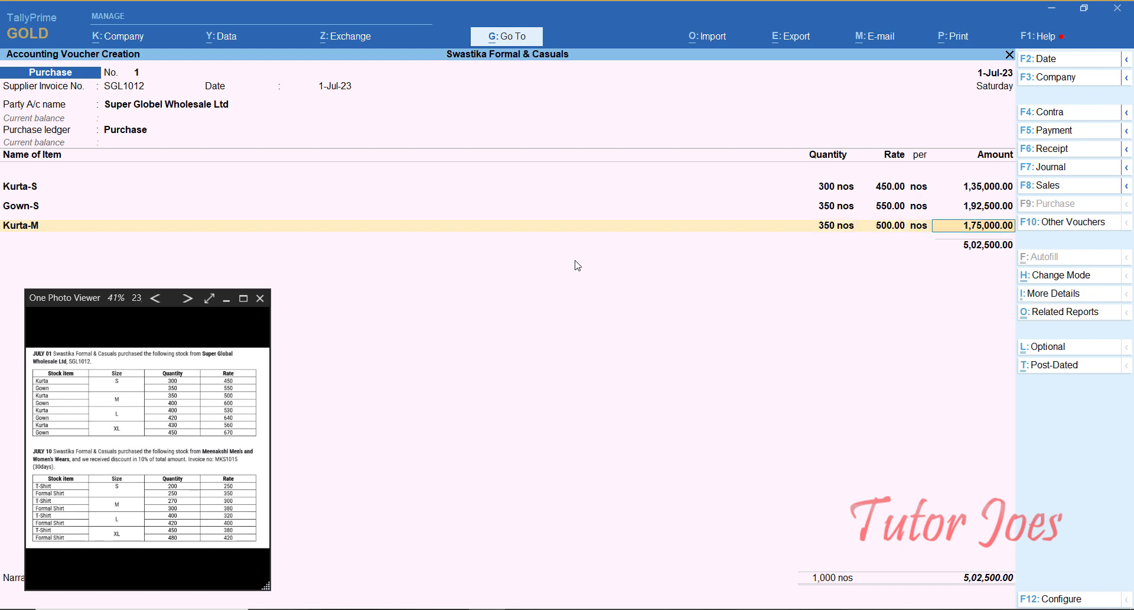
key("Return")
type("Go")
key("Down")
key("Return")
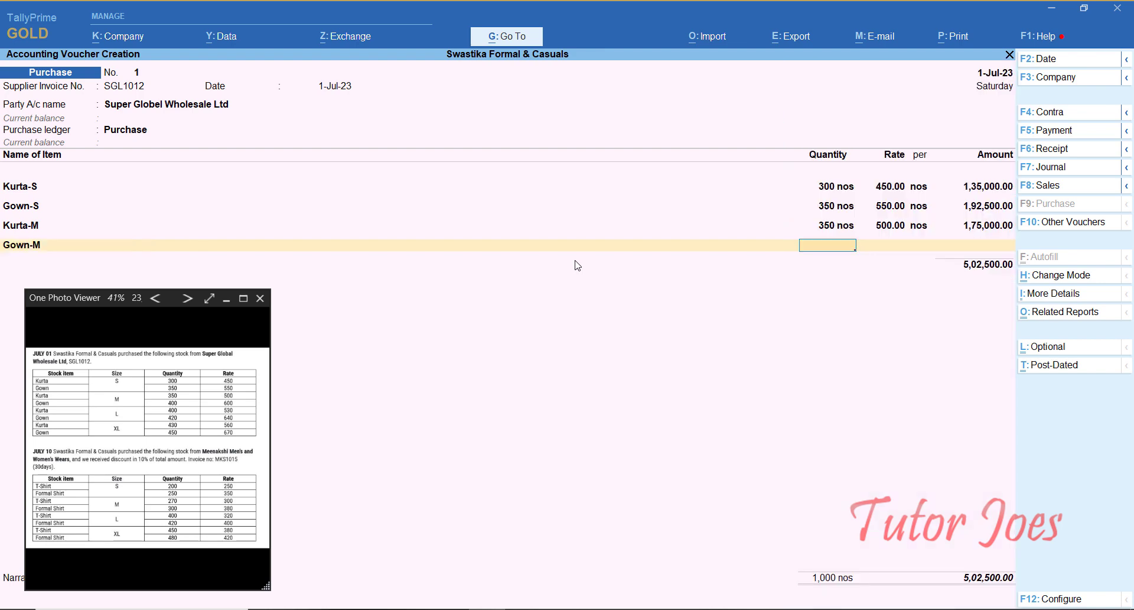
type("400")
key("Return")
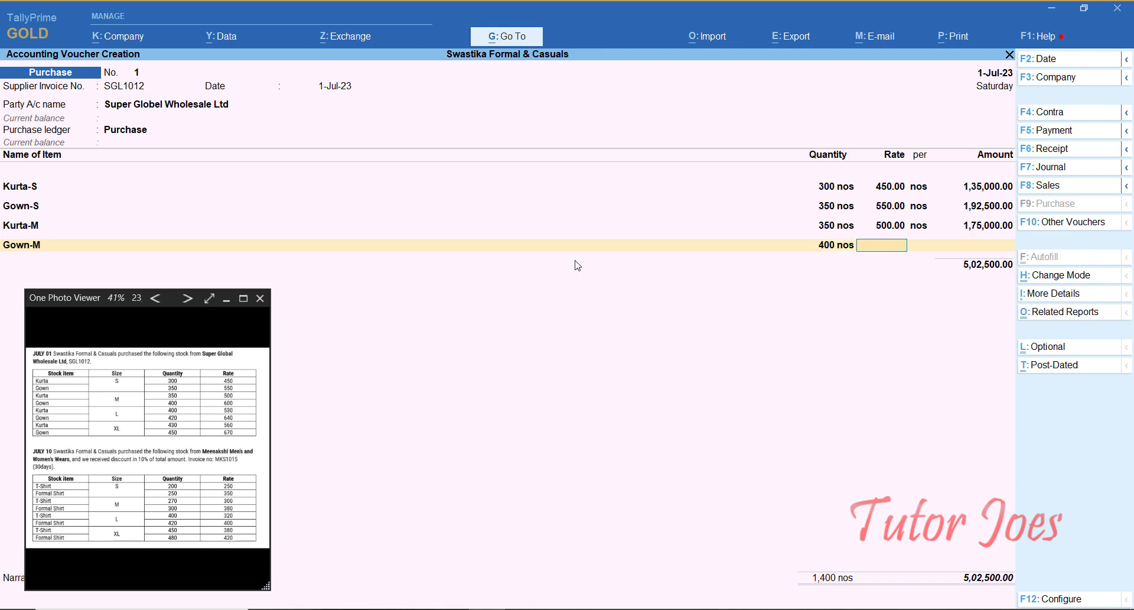
type("600")
key("Return")
Step: Add Kurta-L (400 @ 530) and Gown-L (420 @ 640) item lines
type("Ku")
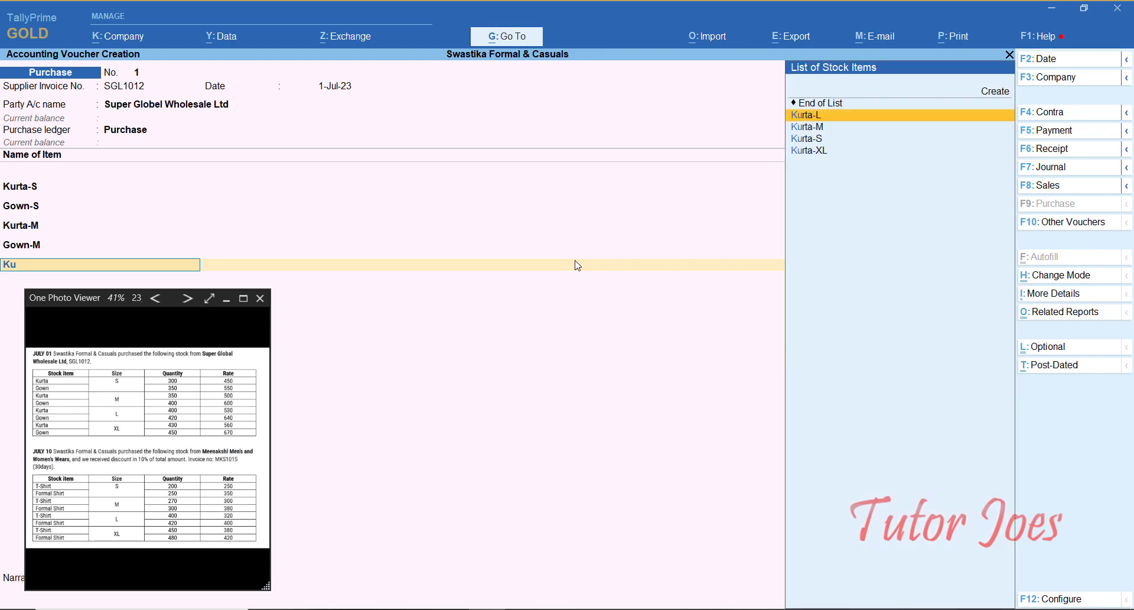
key("Return")
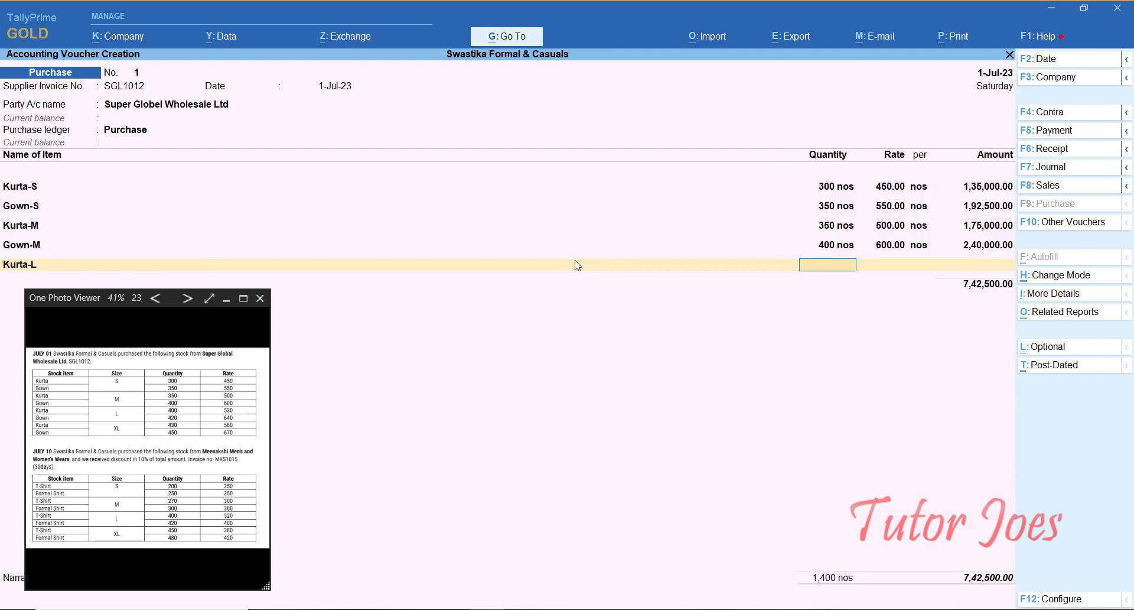
type("400")
key("Return")
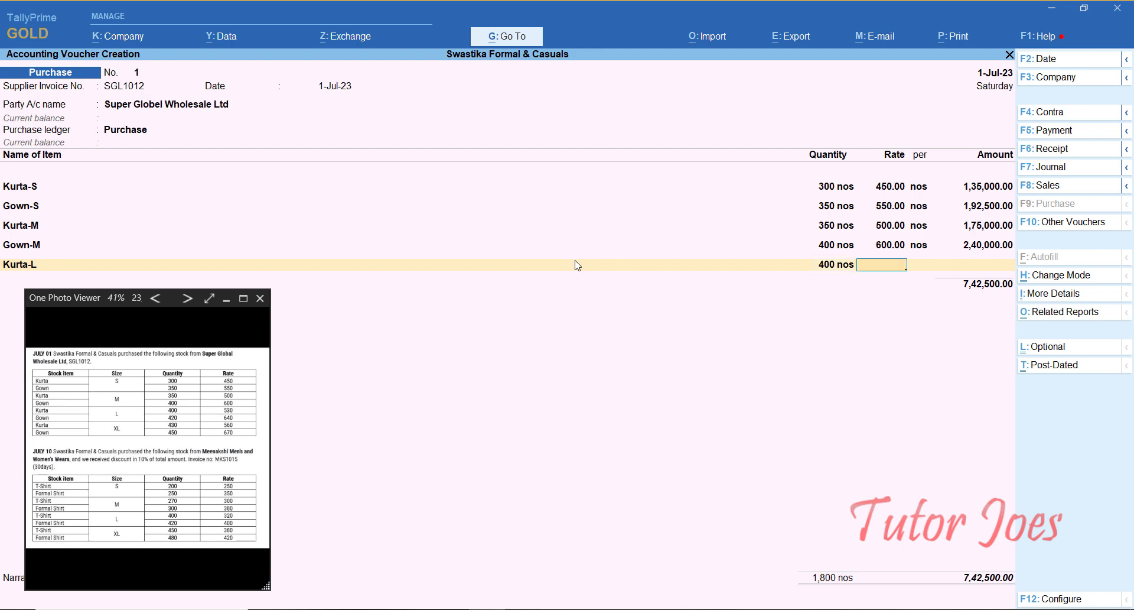
type("530")
key("Return")
key("Return")
key("Return")
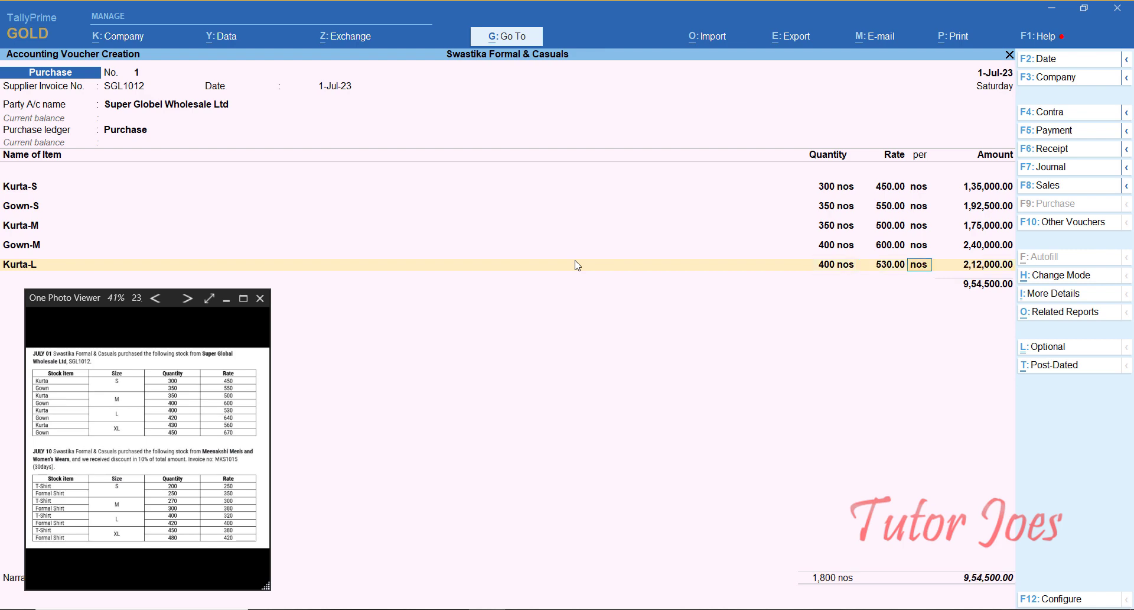
type("Go")
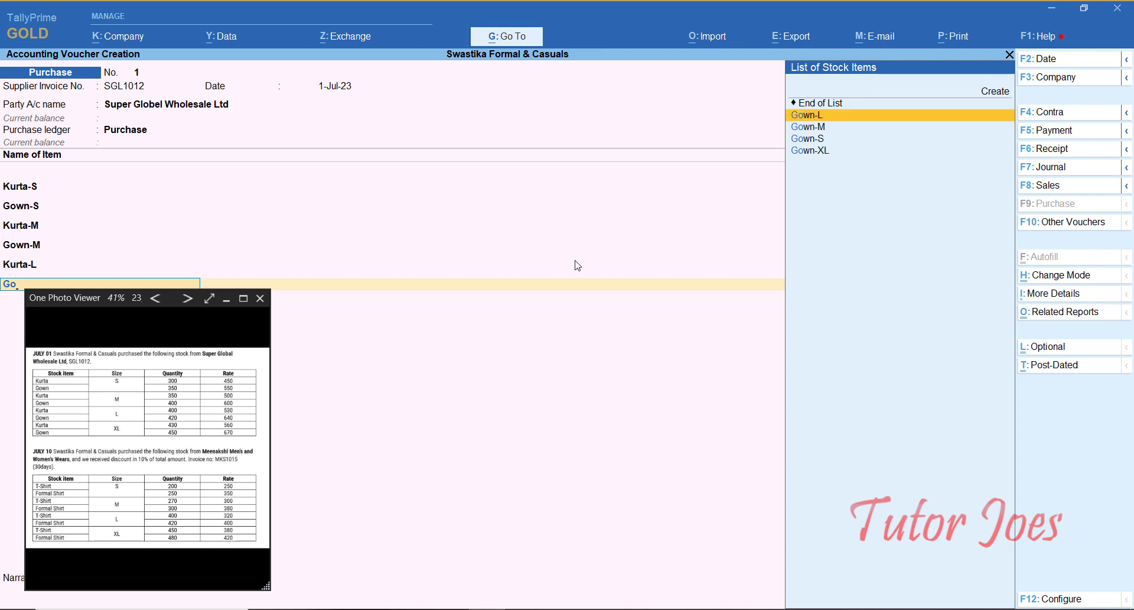
key("Return")
type("420")
key("Return")
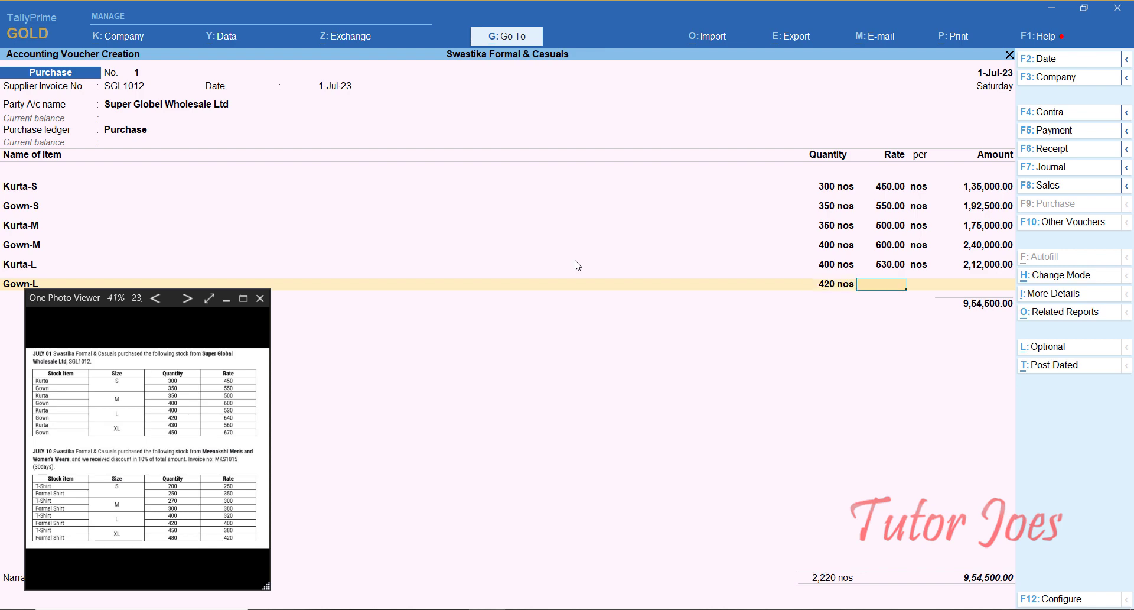
type("640")
key("Return")
key("Return")
key("Return")
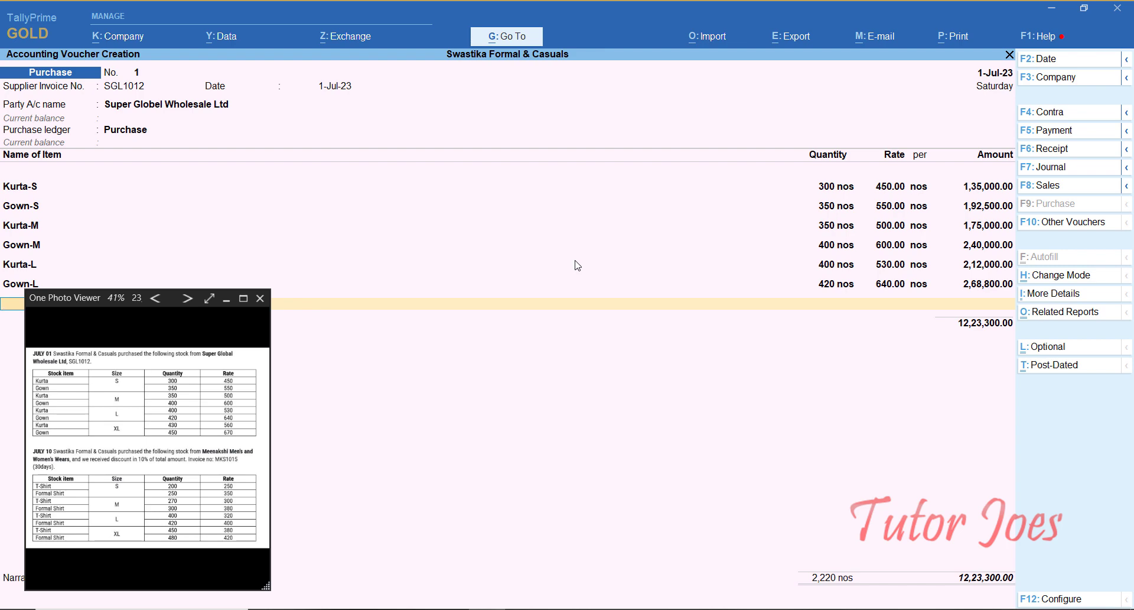
Step: Add Kurta-XL (430 @ 560) and Gown-XL (450 @ 670) item lines
type("Ku")
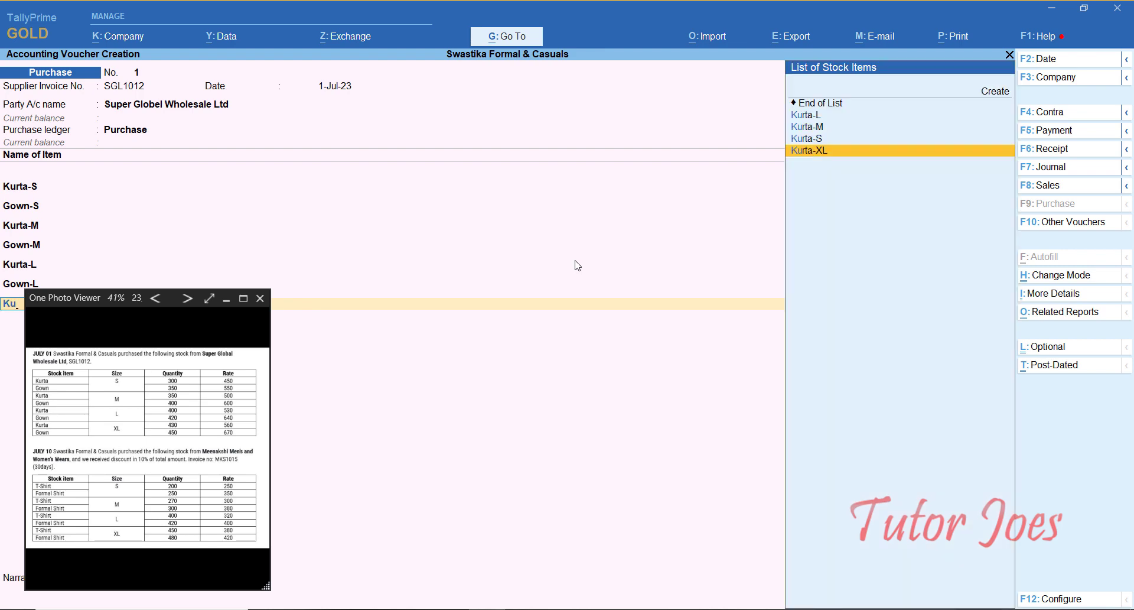
key("Return")
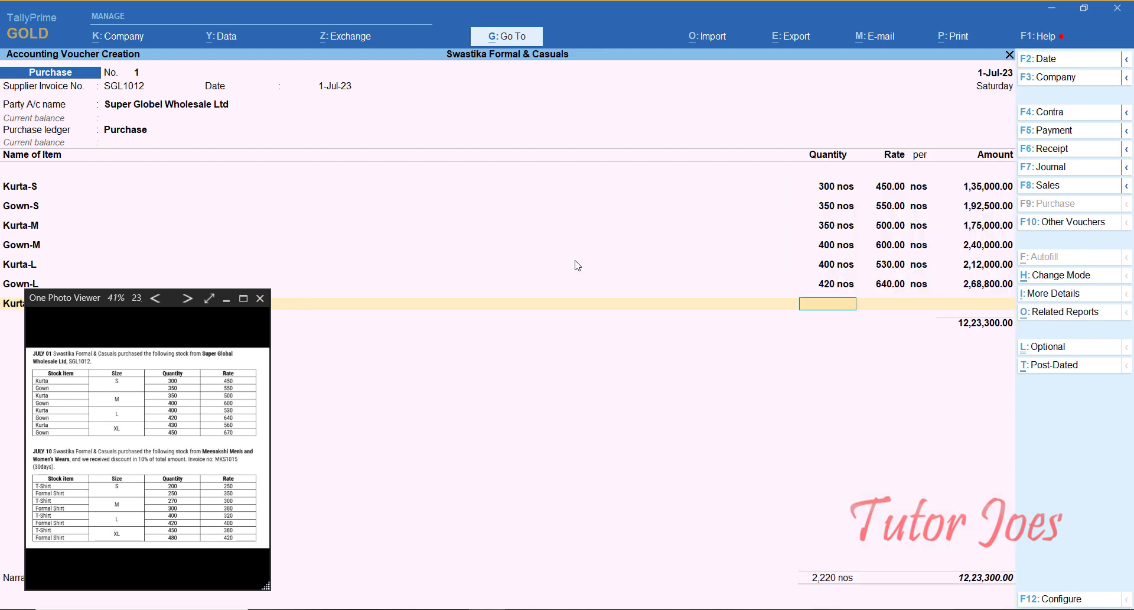
type("430")
key("Return")
type("560")
key("Return")
key("Return")
key("Return")
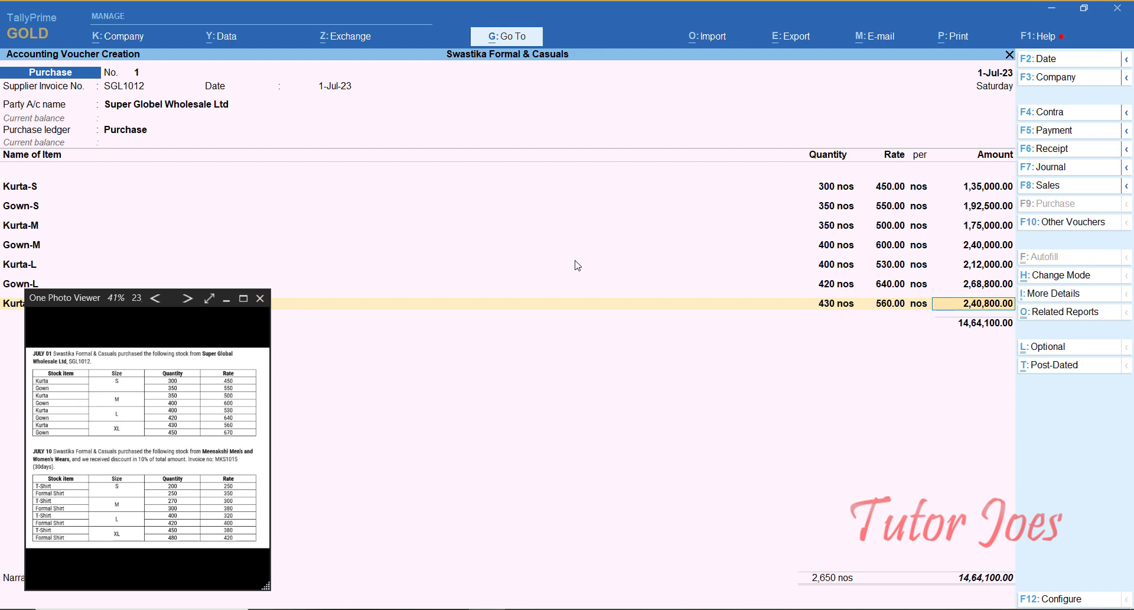
type("Go")
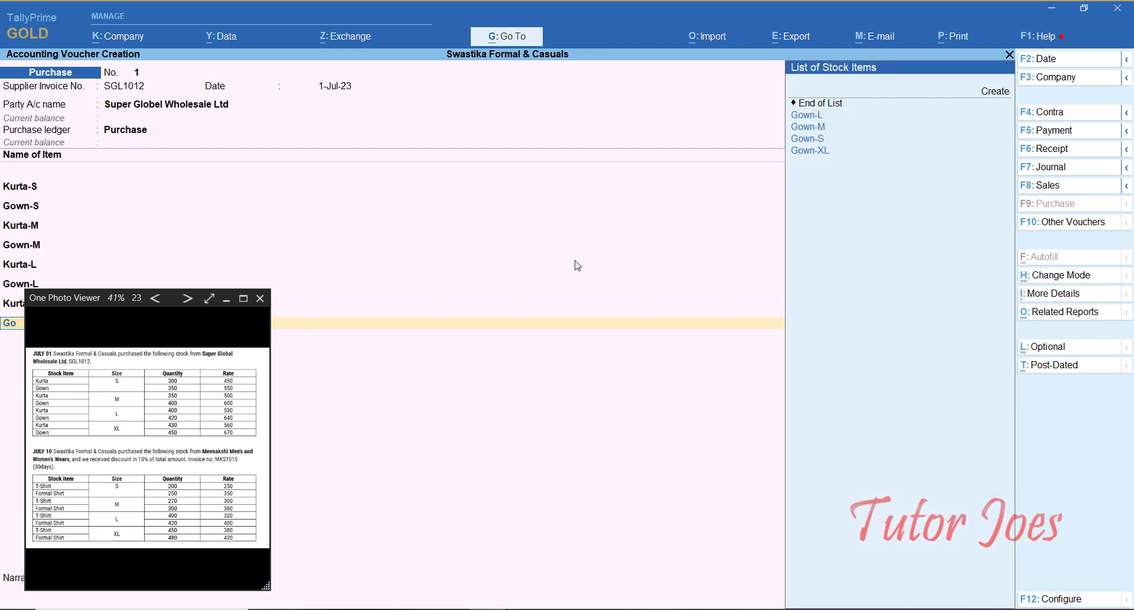
key("Down")
key("Down")
key("Down")
key("Return")
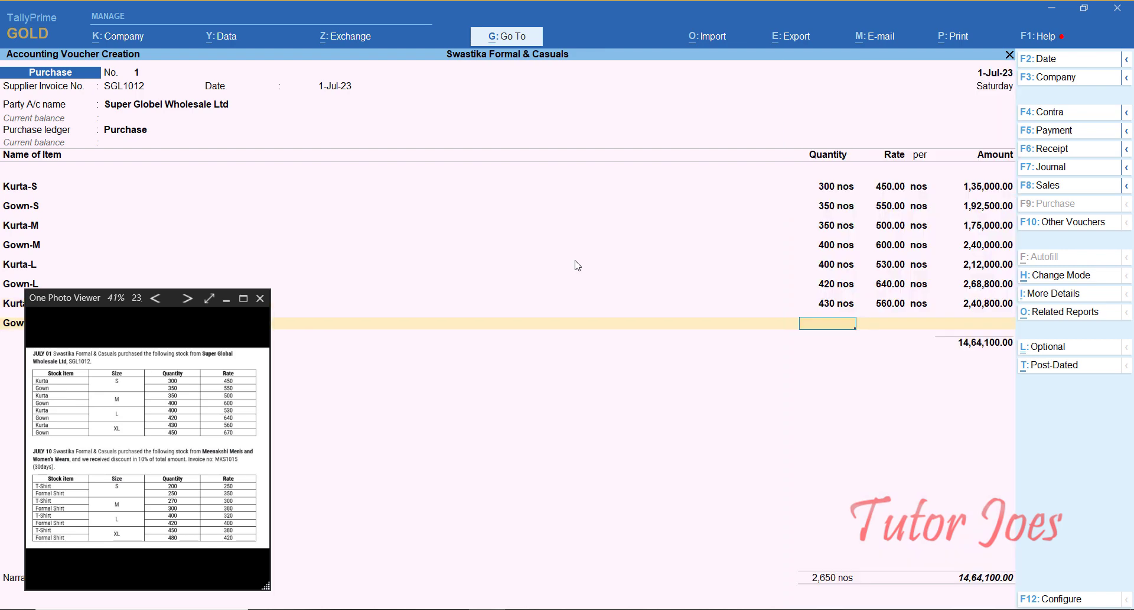
type("450")
key("Return")
type("670")
key("Return")
key("Return")
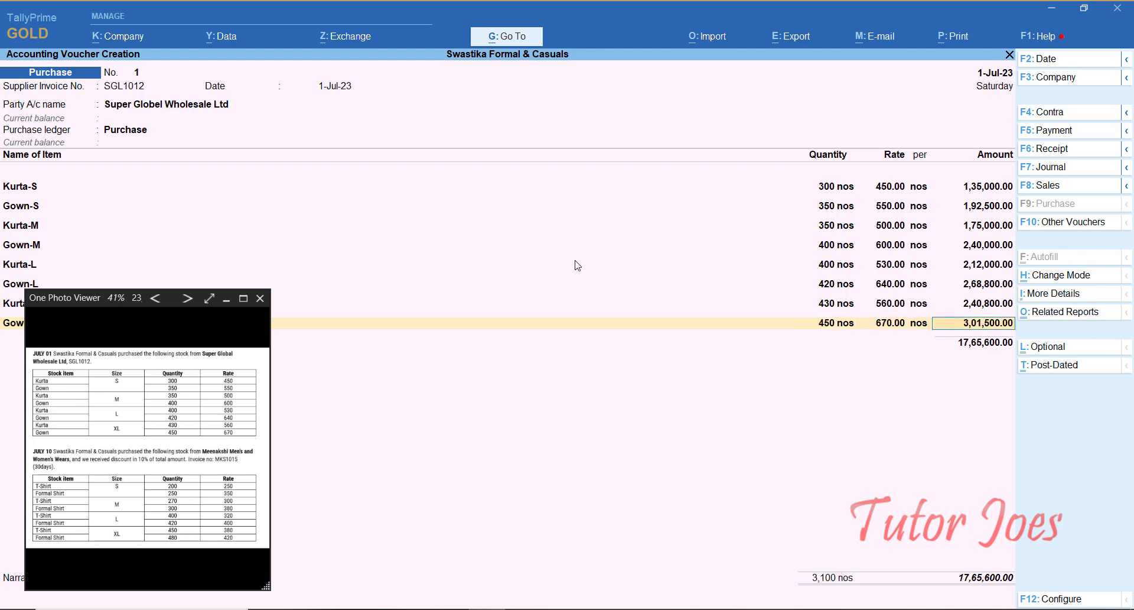
key("Return")
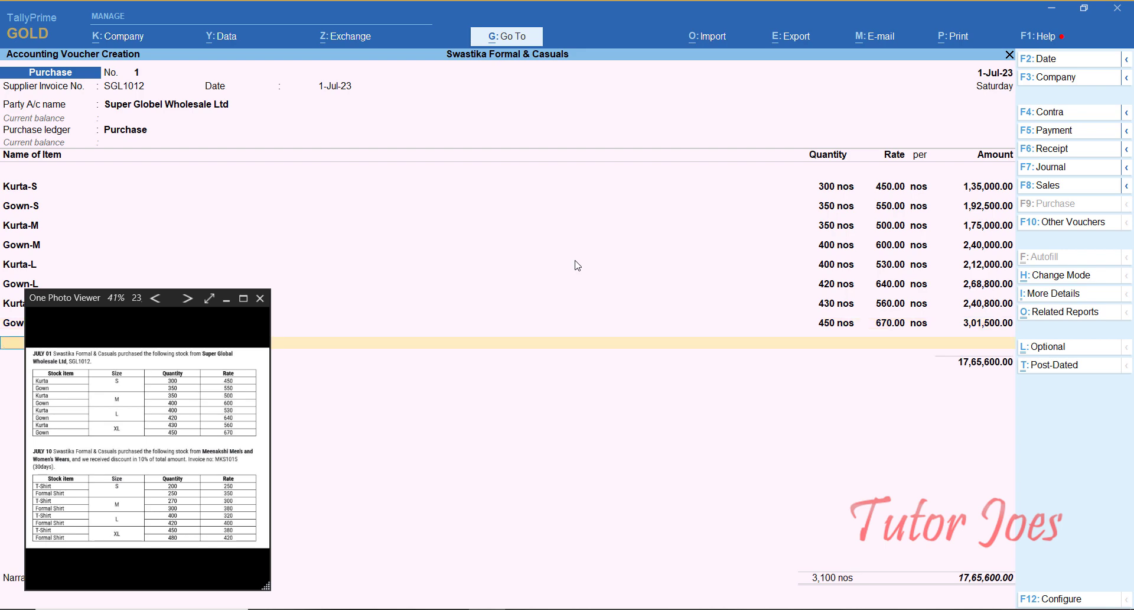
Step: Add bill-wise detail New Ref '1' for 17,65,600.00 Cr and return to the voucher
key("Return")
key("Return")
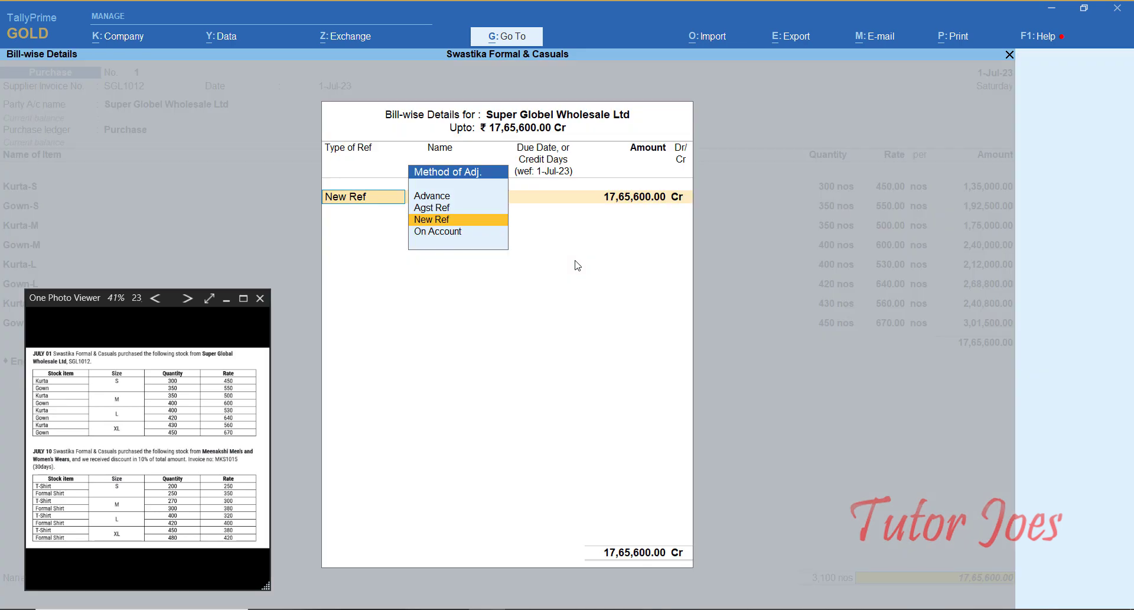
key("Return")
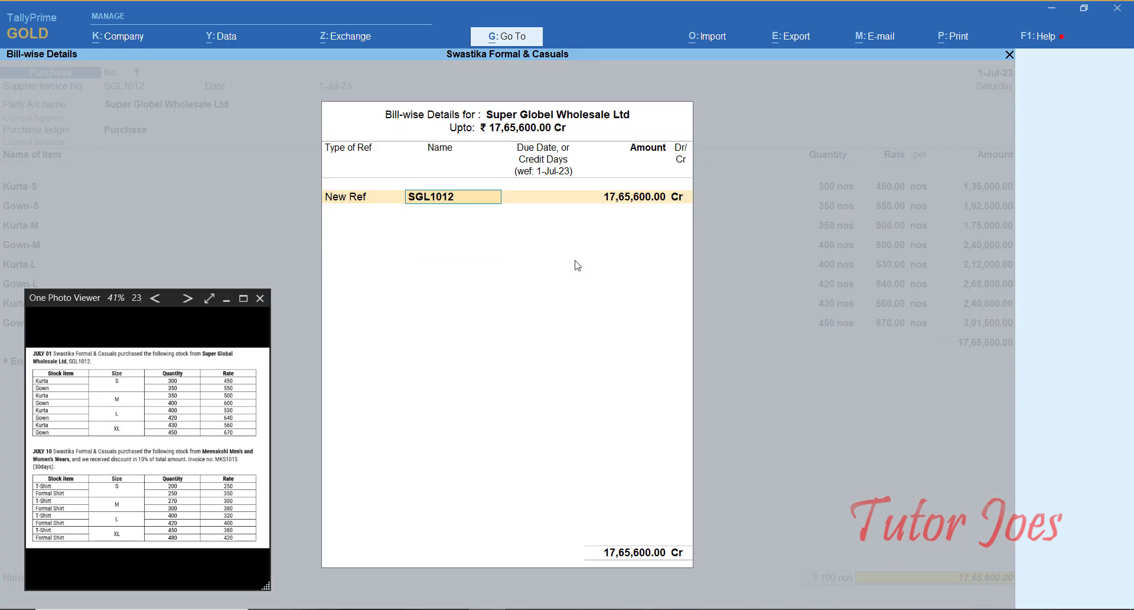
type("1")
key("Return")
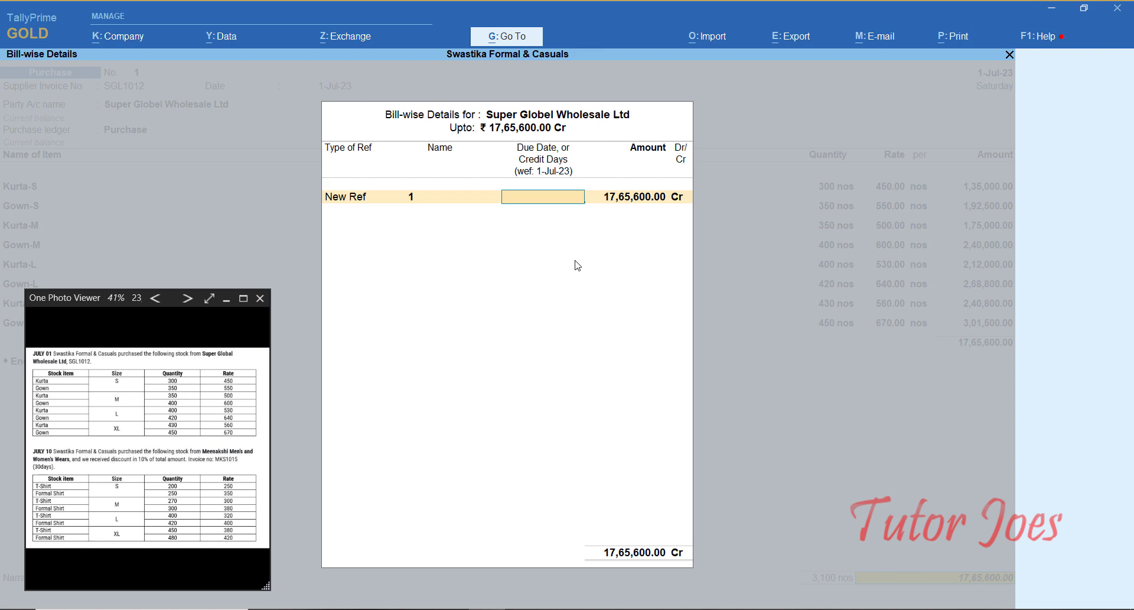
key("Return")
key("Return")
key("Return")
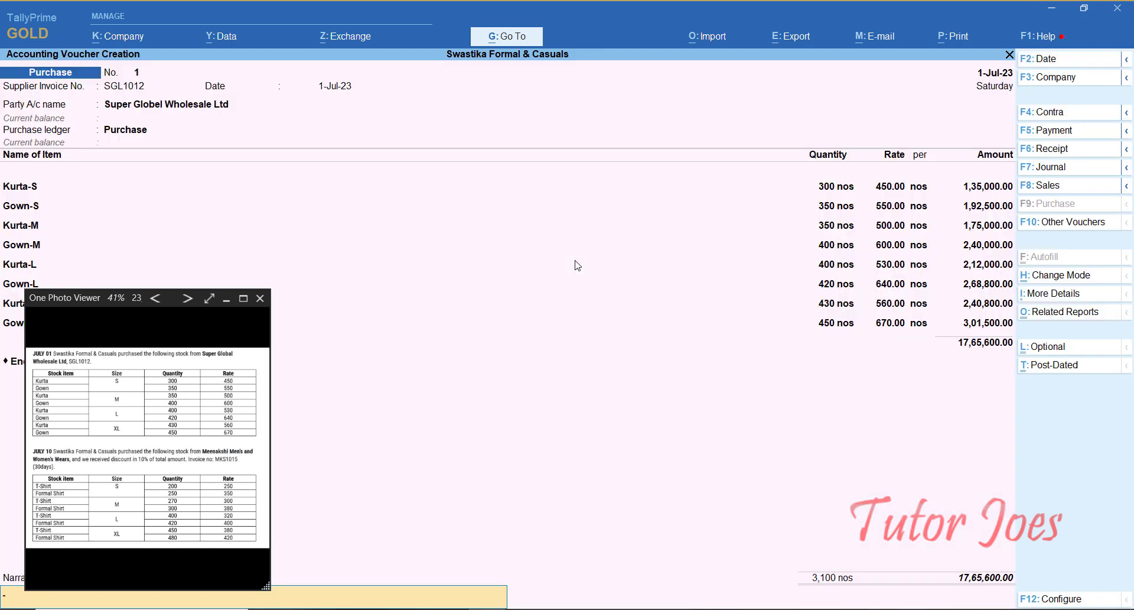
Step: Save purchase No. 1, then date purchase No. 2 10-Jul-23 with supplier invoice MKS1015
key("Return")
key("Return")
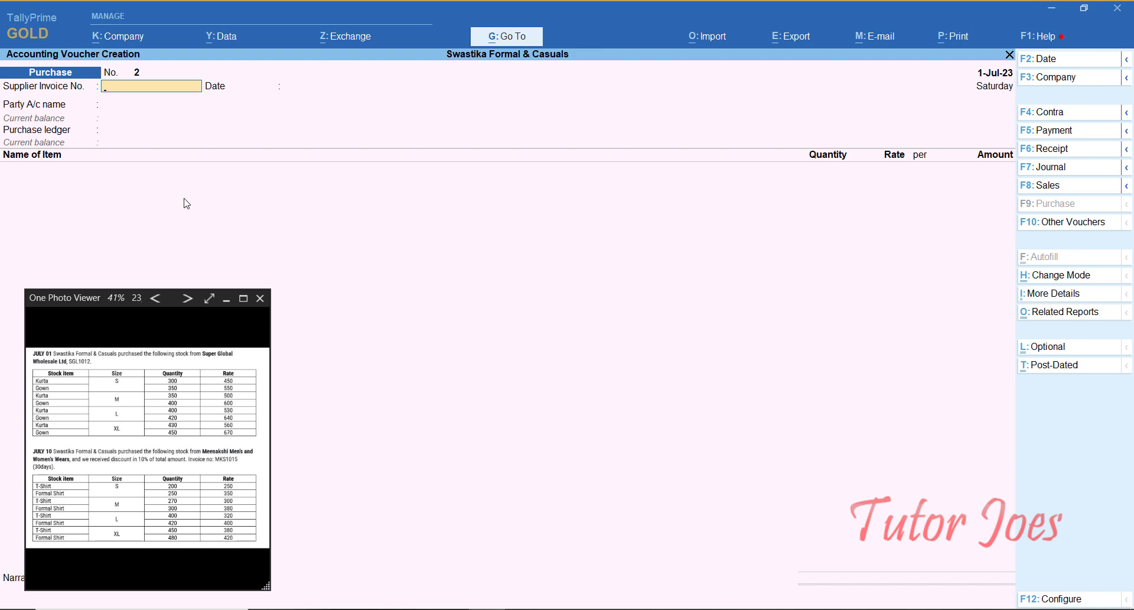
key("F2")
type("10-7")
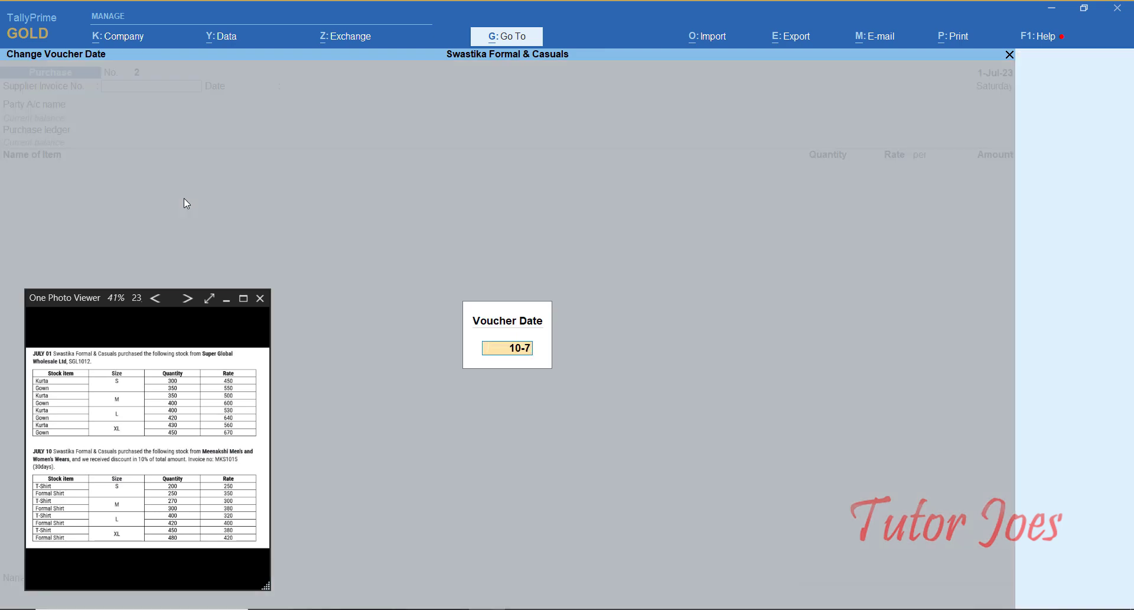
key("Return")
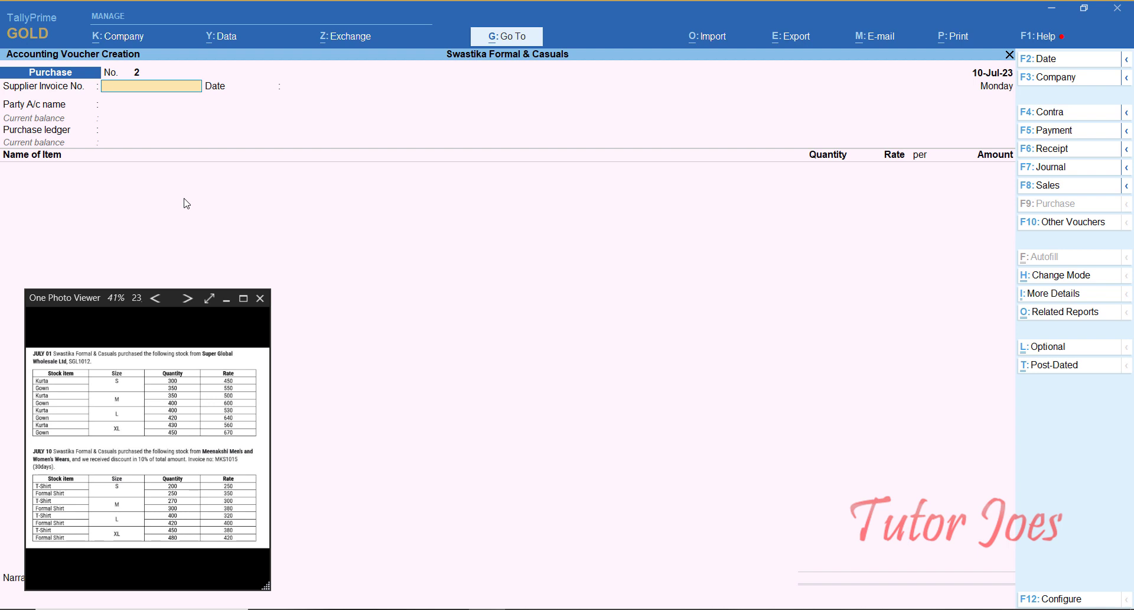
type("MKS1015")
key("Return")
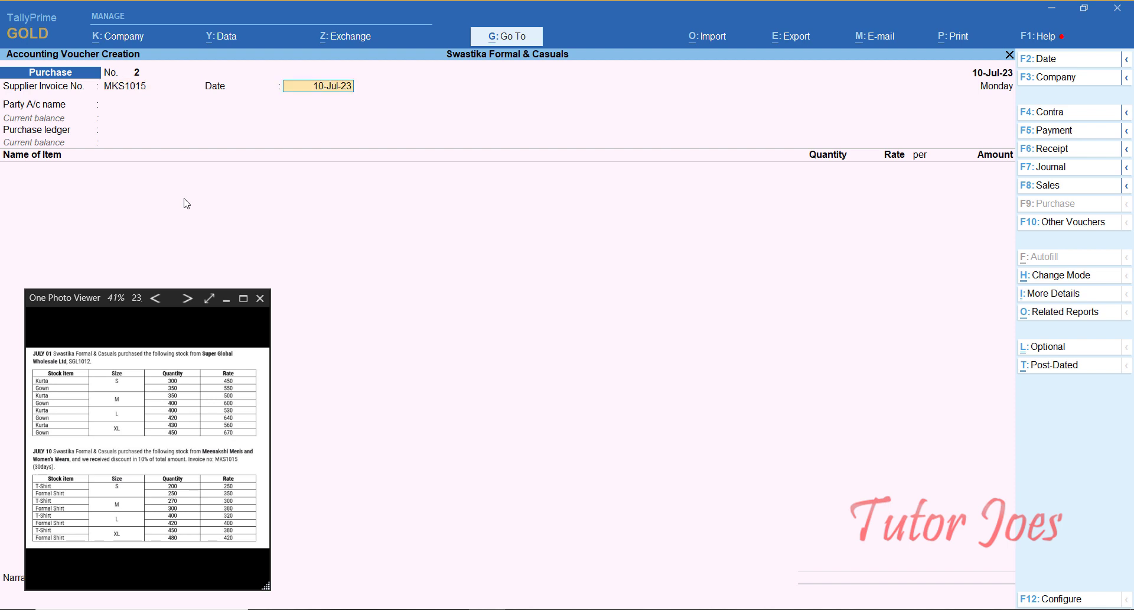
key("Return")
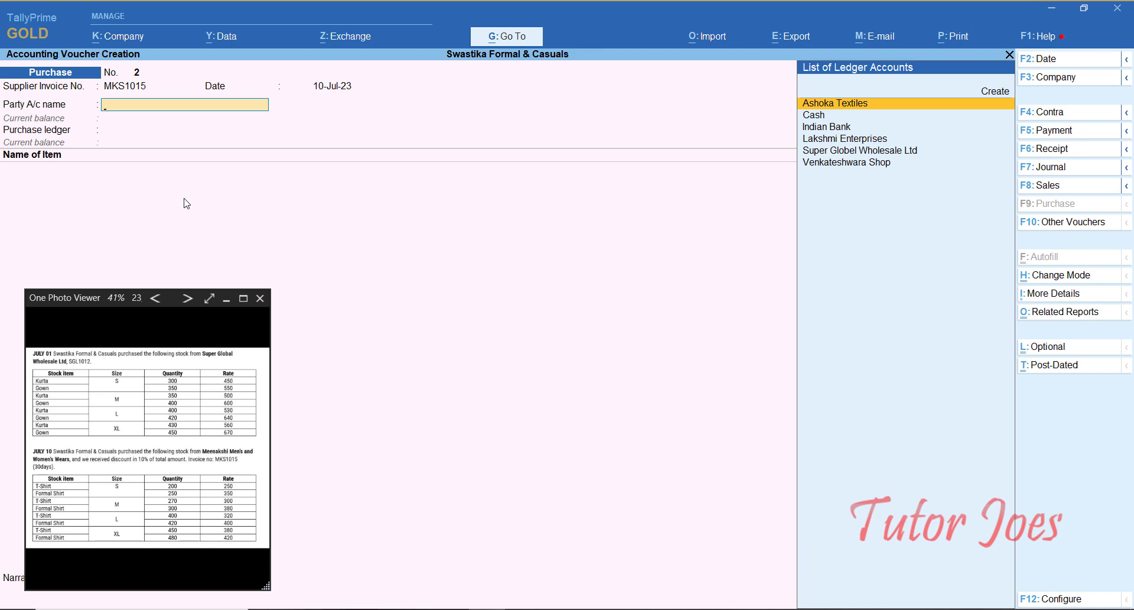
Step: Create party ledger 'Meenakshi Mens and Womens Wears' under Sundry Creditors and accept the party details
key("alt+c")
type("M")
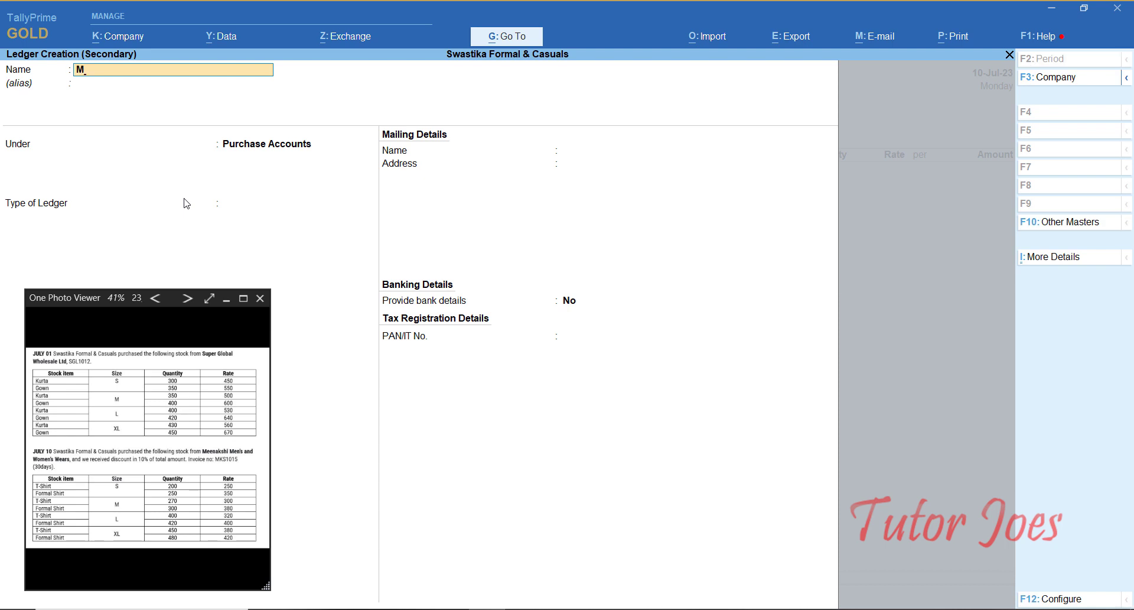
type("eenakshi Mens and Womens Wears")
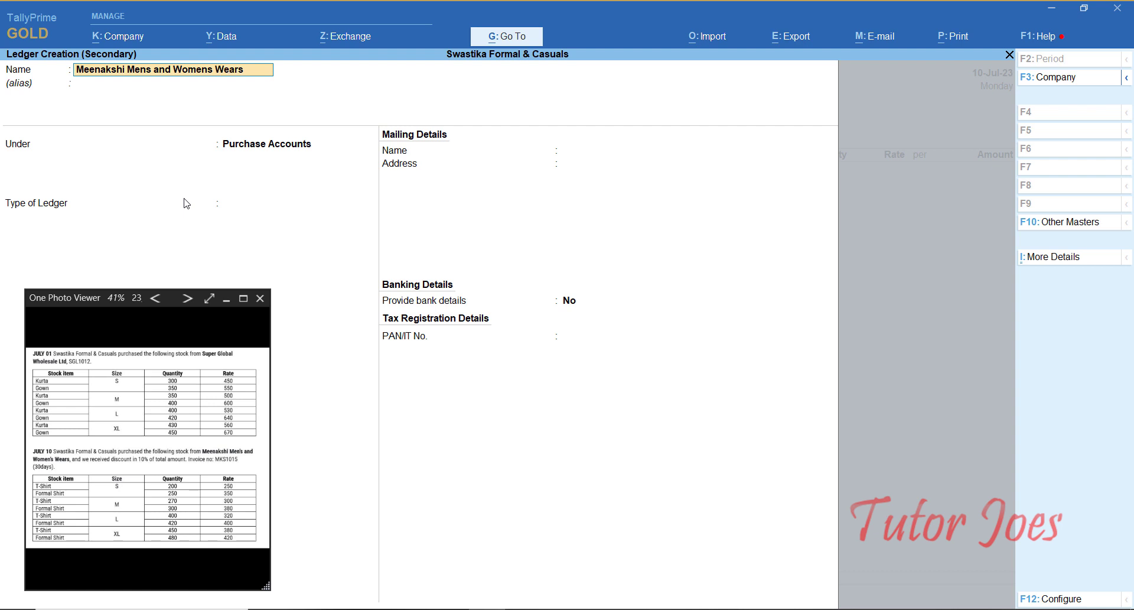
key("Return")
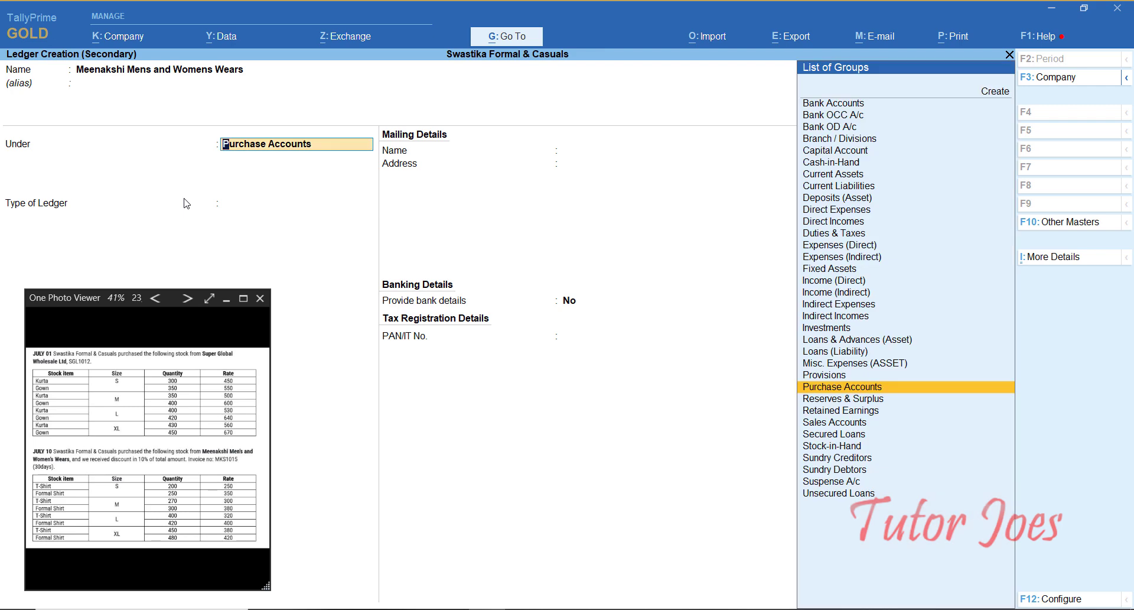
type("Su")
key("Down")
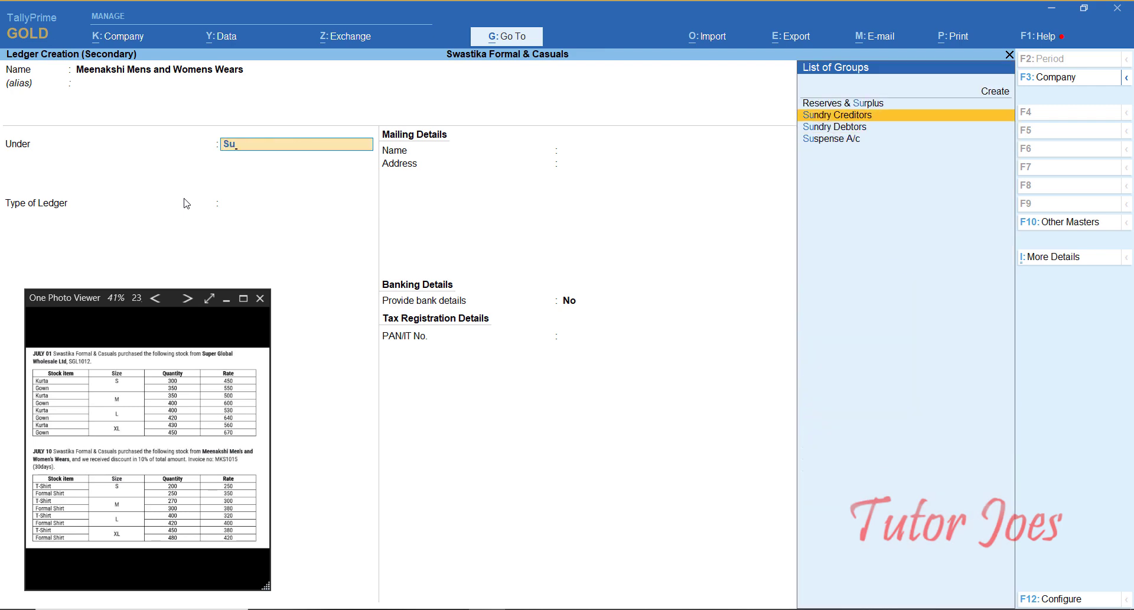
key("Return")
key("Return")
key("Return")
key("Return")
key("Return")
key("Return")
key("Return")
key("Return")
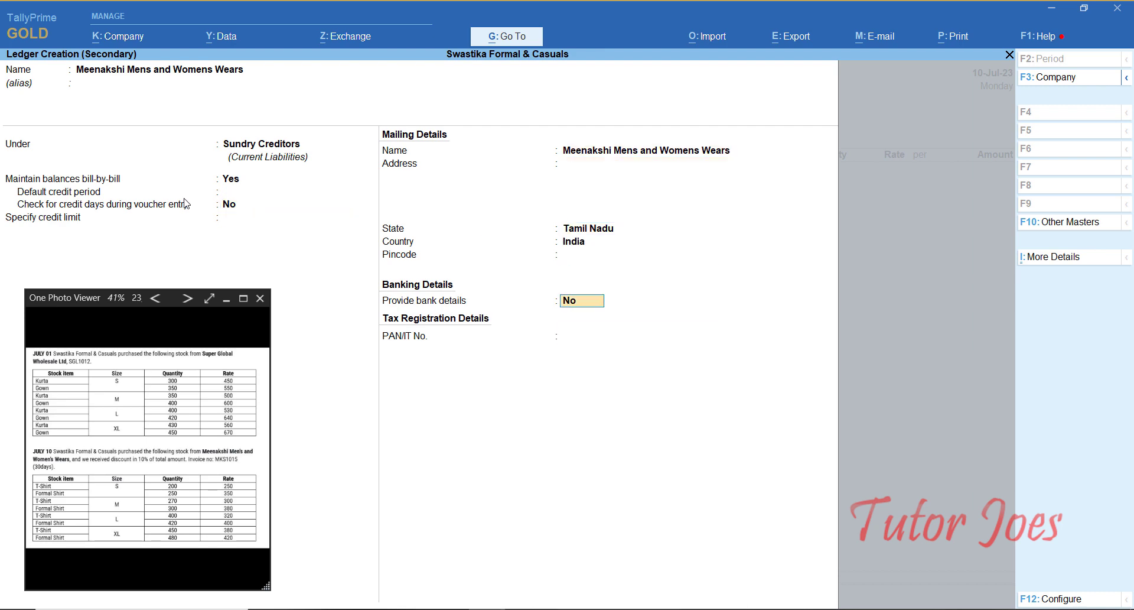
key("Return")
key("ctrl+a")
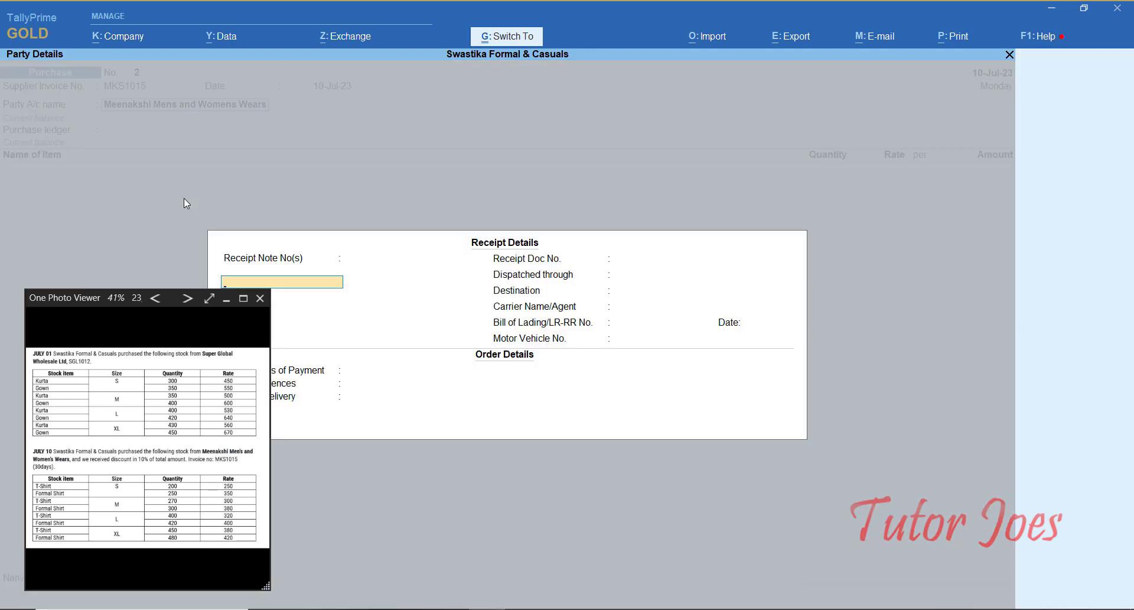
key("ctrl+a")
key("ctrl+a")
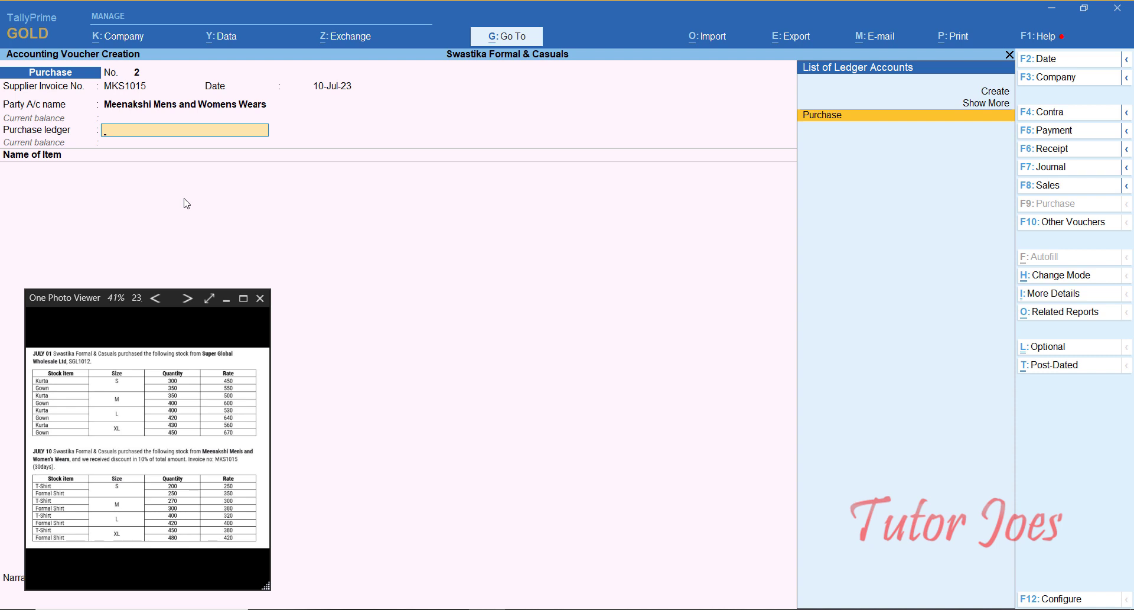
Step: Choose Purchase as the ledger and add T-Shirt-S: 200 nos at 250
key("Return")
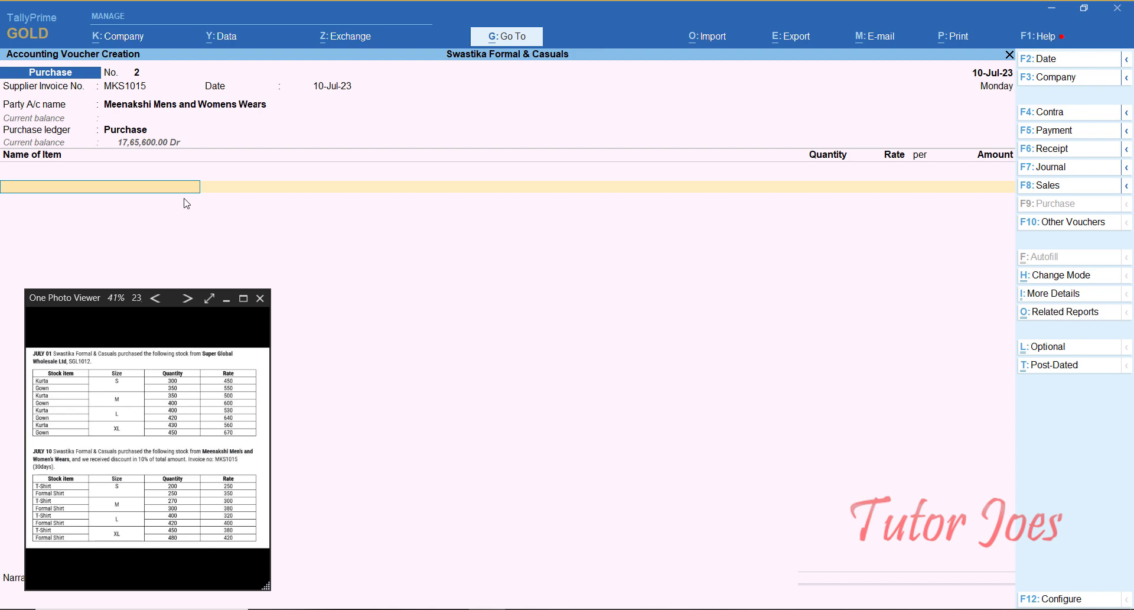
type("T")
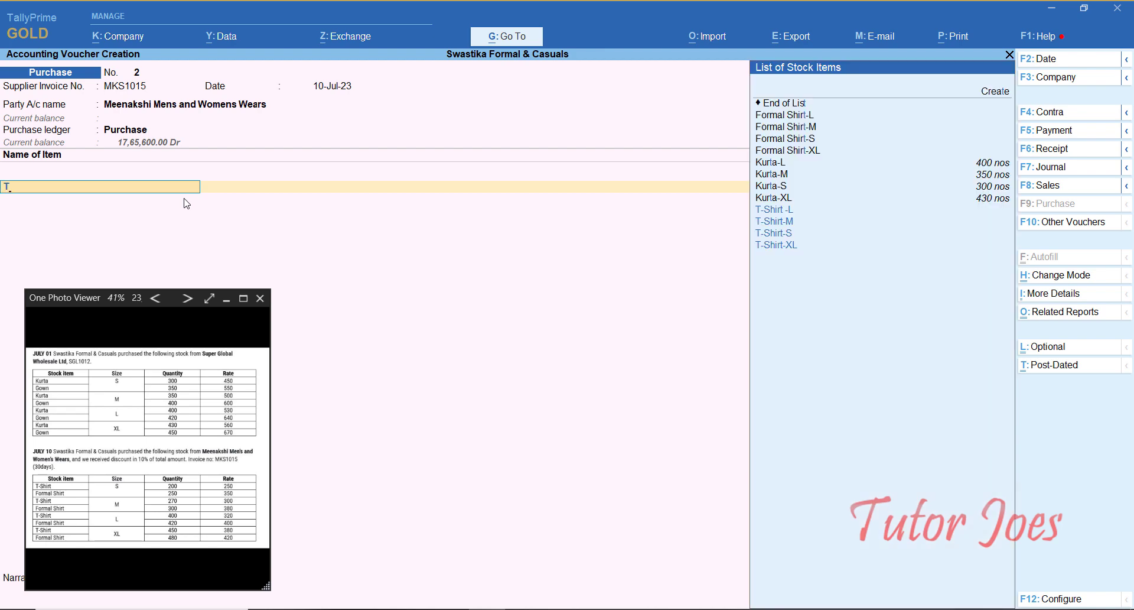
key("Up")
key("Up")
key("Return")
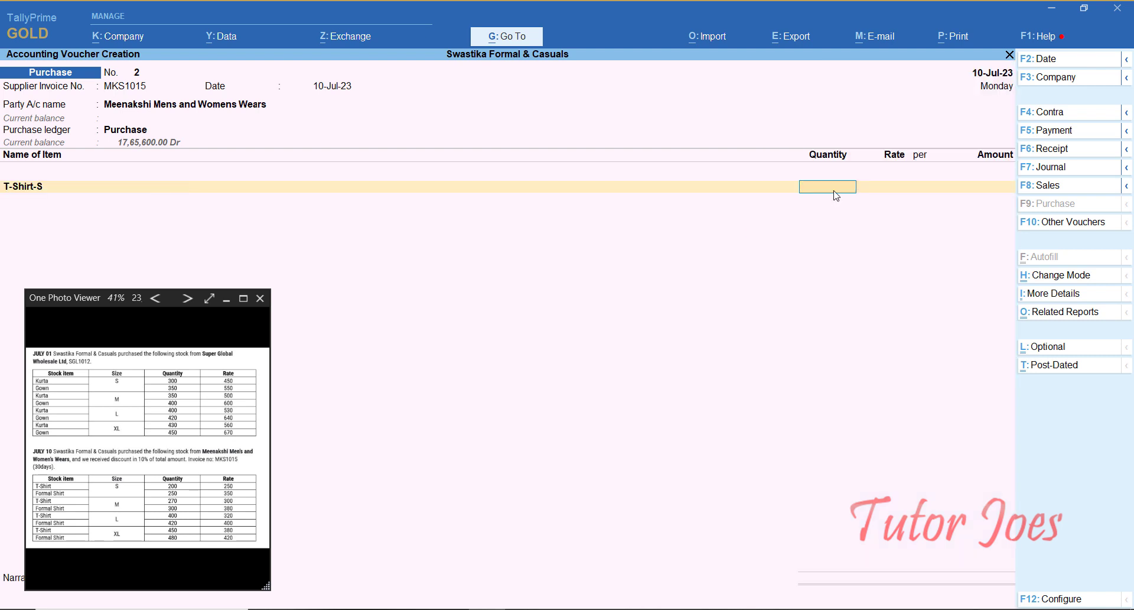
type("200")
key("Return")
type("250")
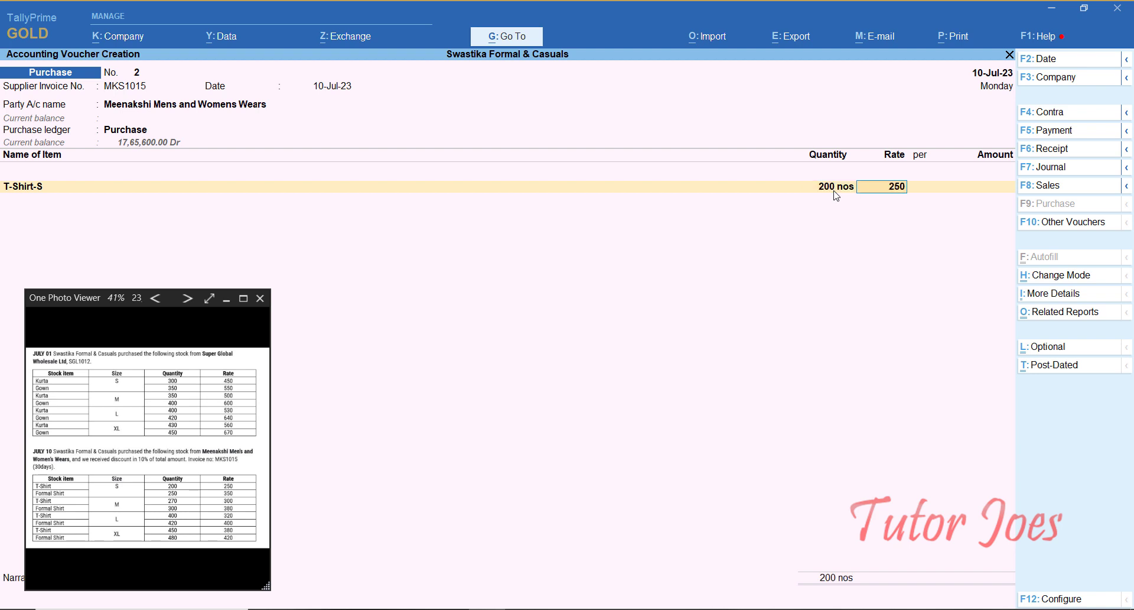
key("Return")
Step: Add Formal Shirt-S (250 at 350) and T-Shirt-M (270 at 300)
key("Return")
key("Return")
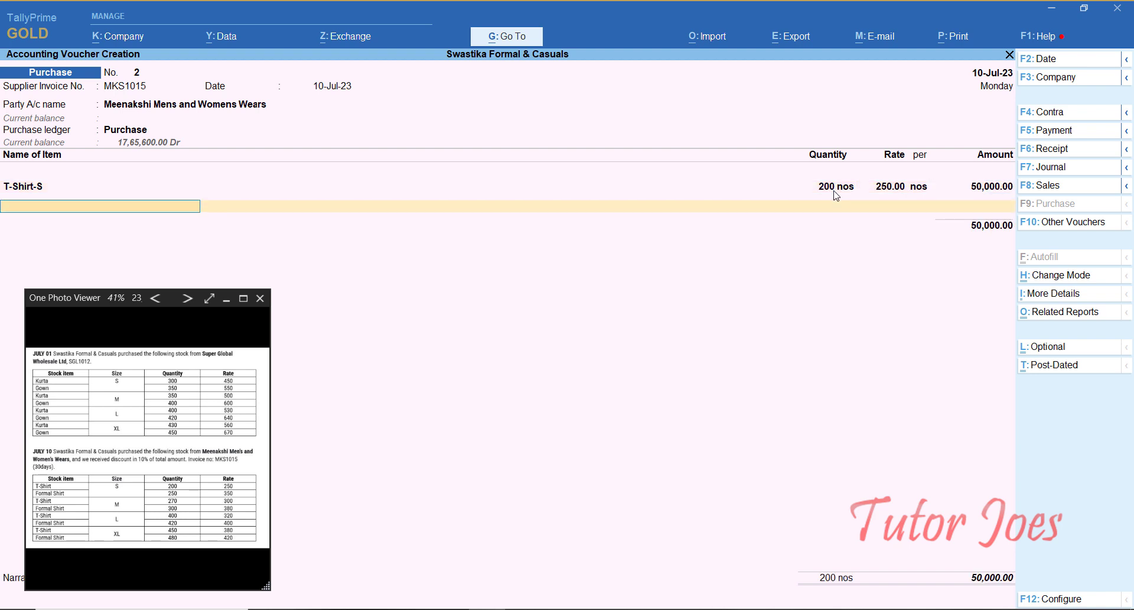
type("f")
key("Up")
key("Up")
key("Return")
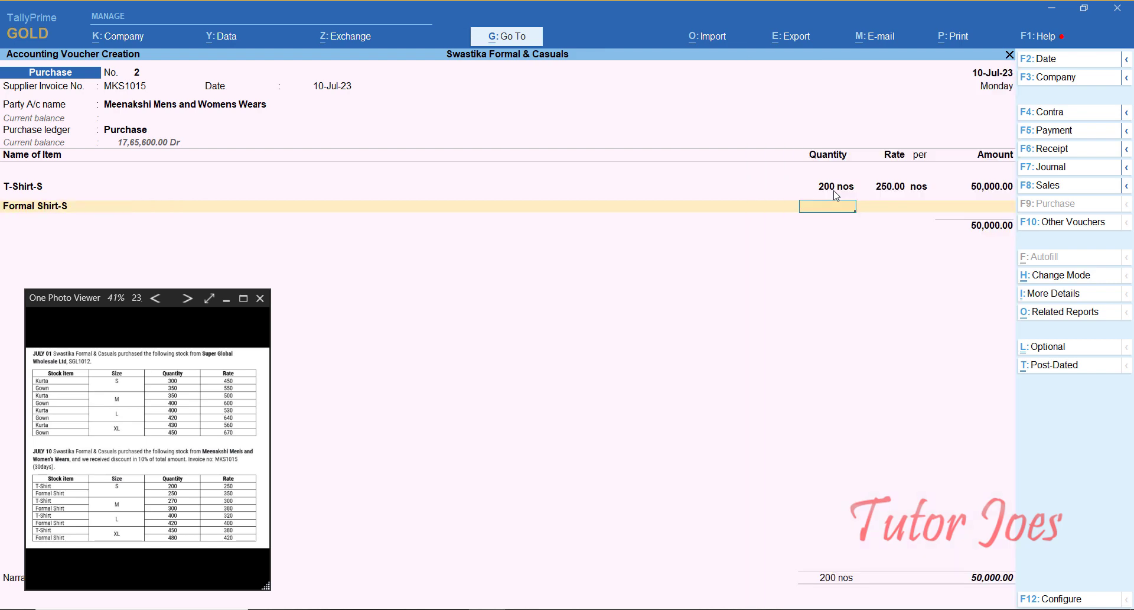
type("250")
key("Return")
type("350")
key("Return")
key("Return")
key("Return")
type("T")
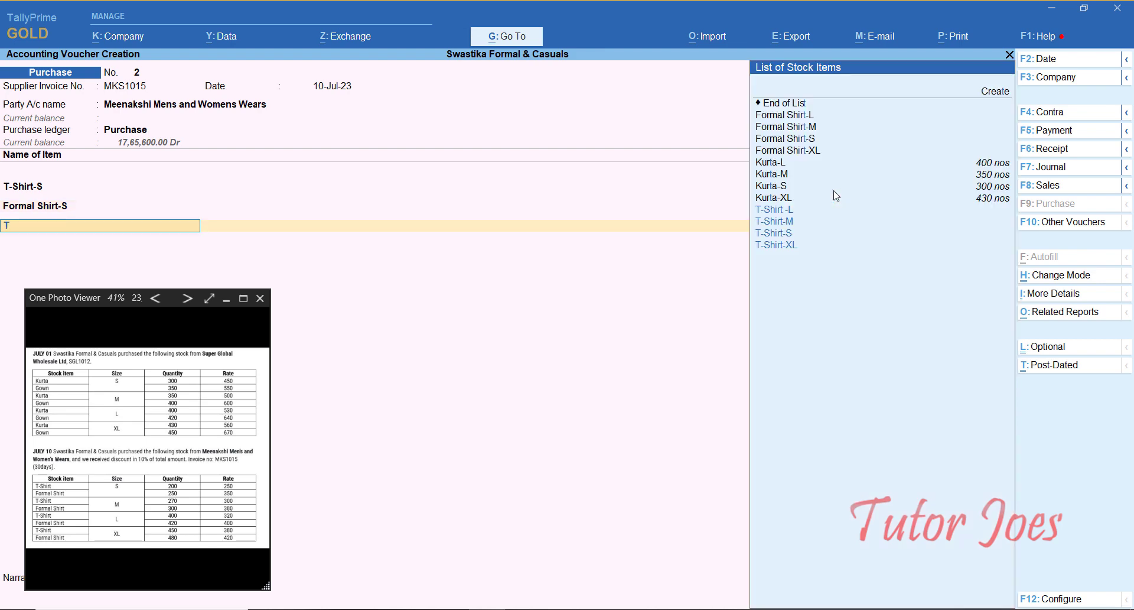
key("Up")
key("Up")
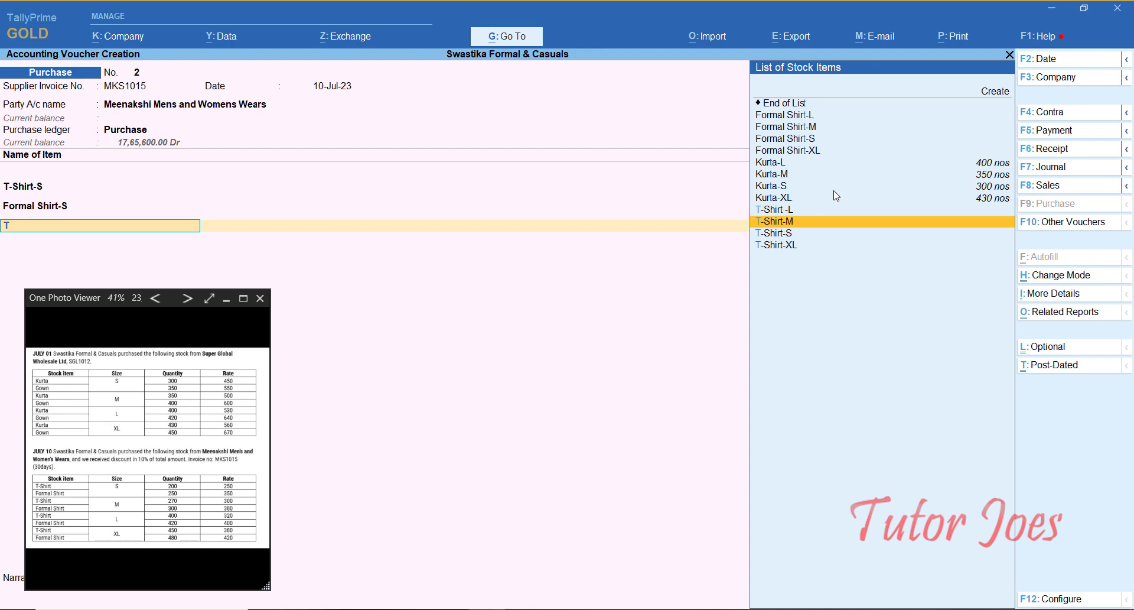
key("Return")
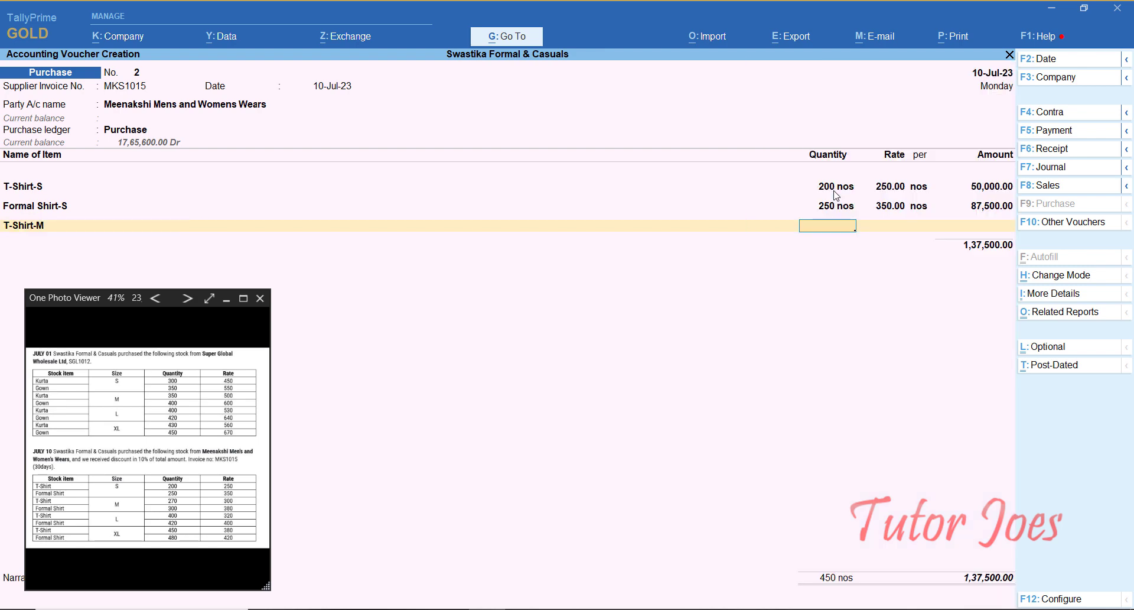
type("270")
key("Return")
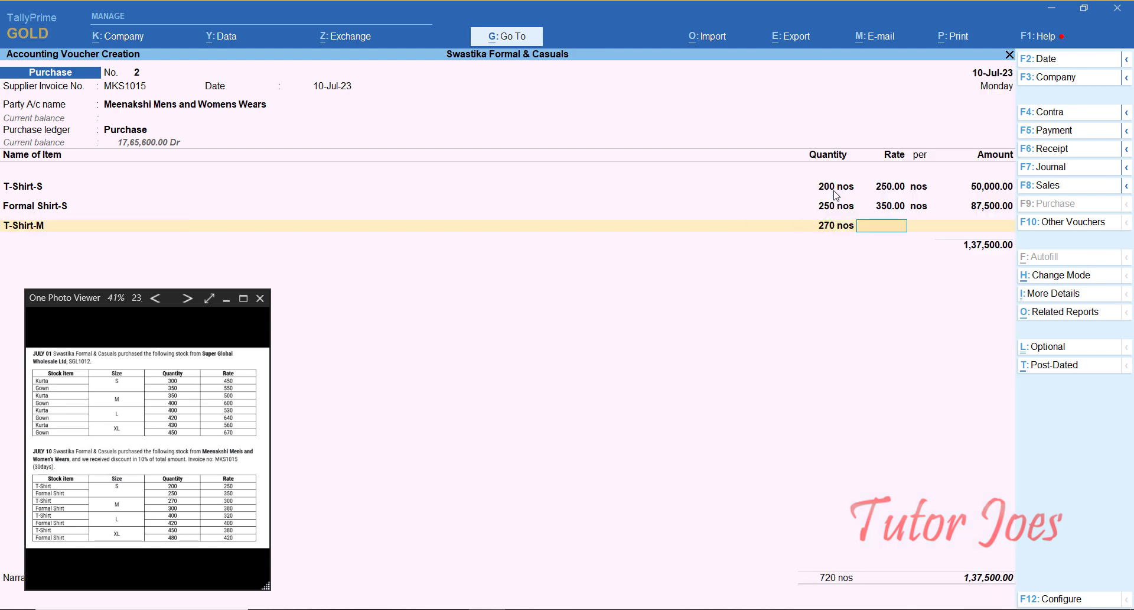
type("300")
key("Return")
key("Return")
key("Return")
Step: Add Formal Shirt-M (300 at 380) and T-Shirt -L (400 at 320)
type("Fo")
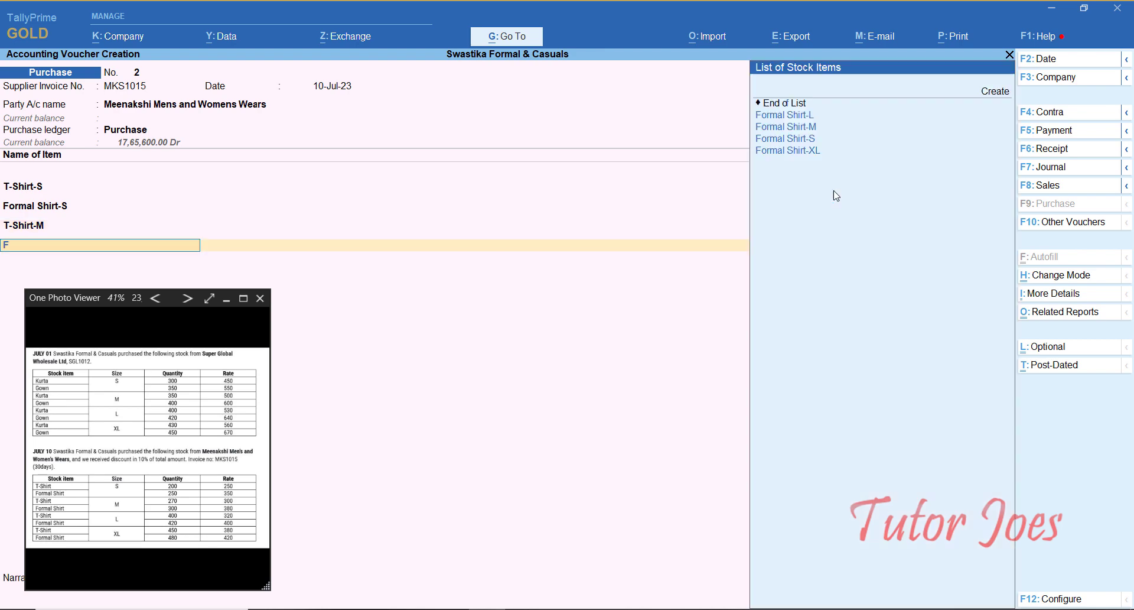
key("Up")
key("Up")
key("Up")
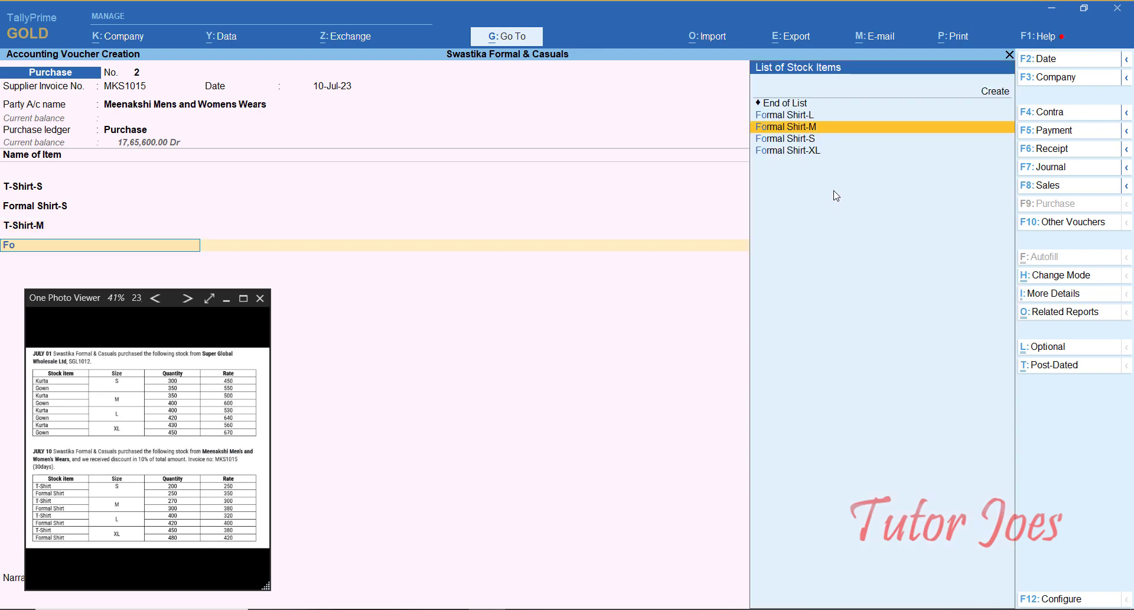
key("Return")
type("300")
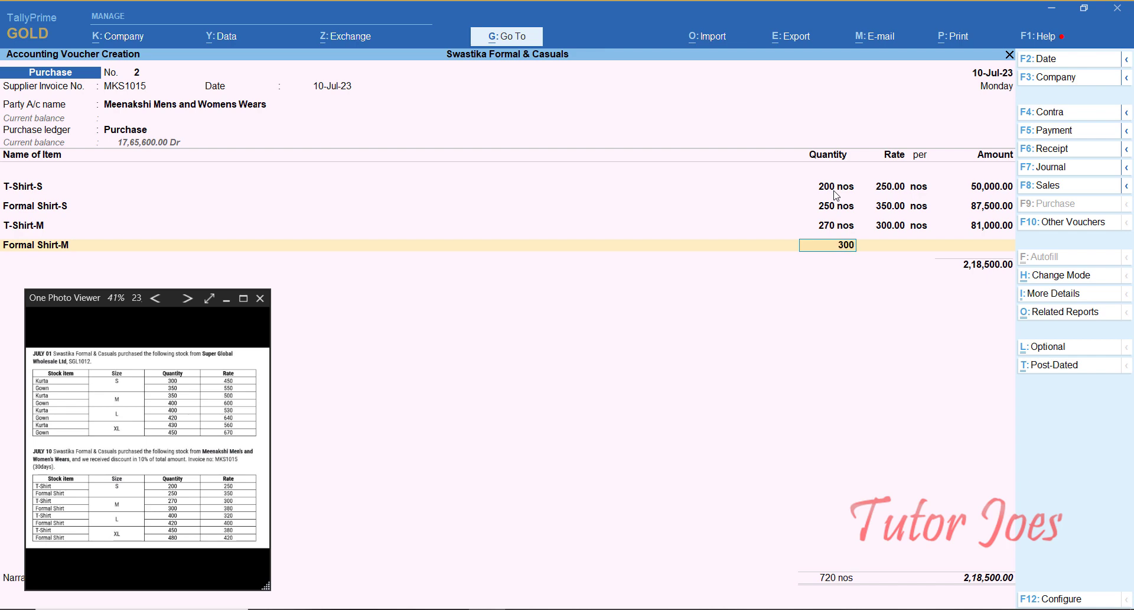
key("Return")
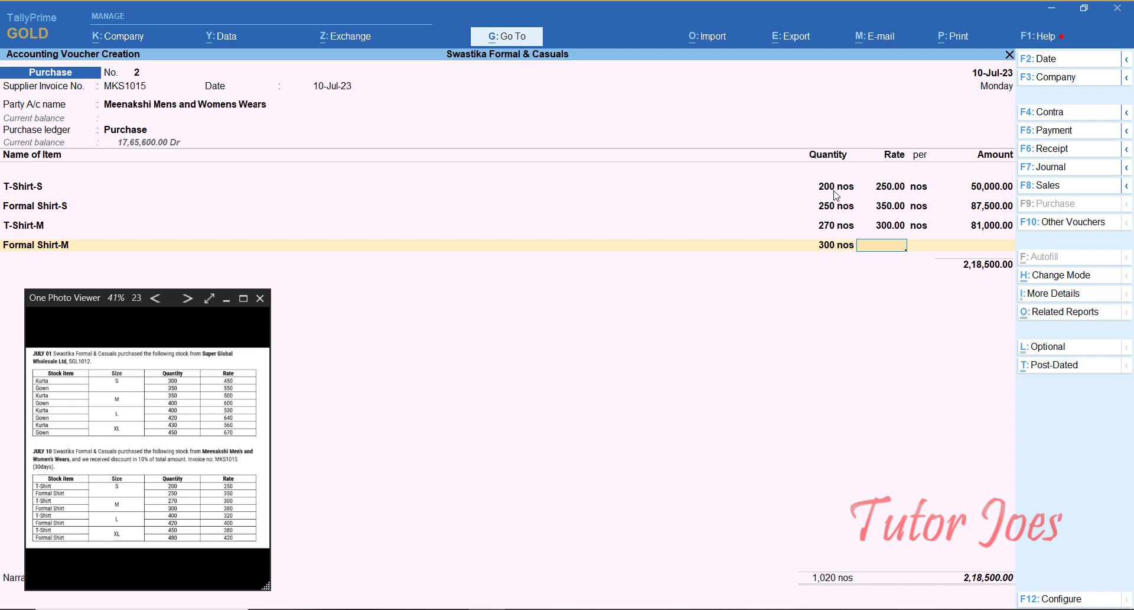
type("380")
key("Return")
key("Return")
type("t")
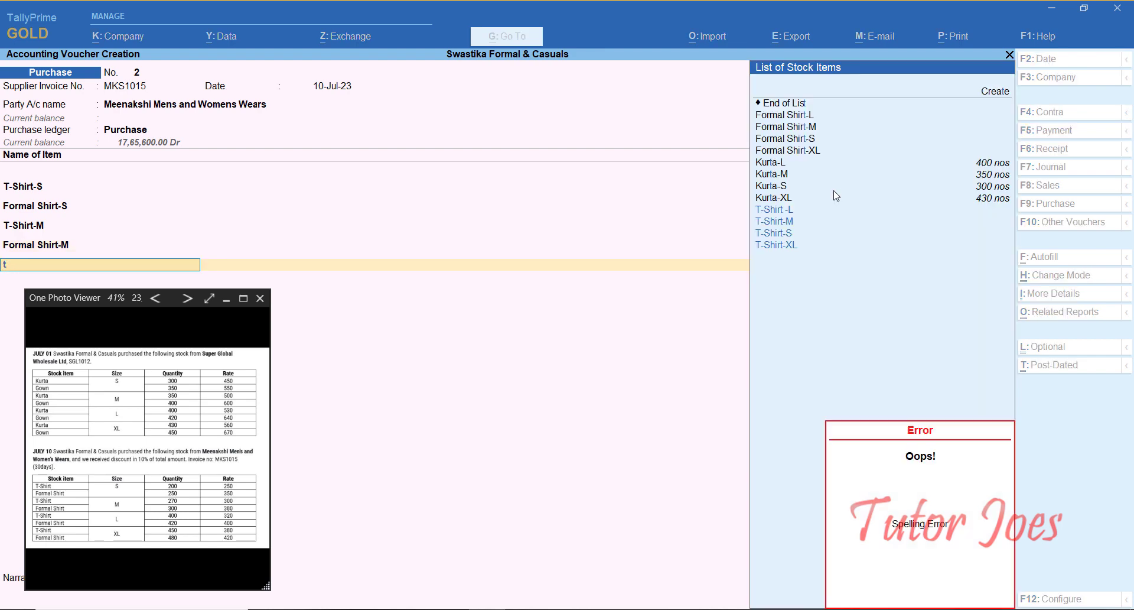
key("Up")
key("Up")
key("Up")
key("Up")
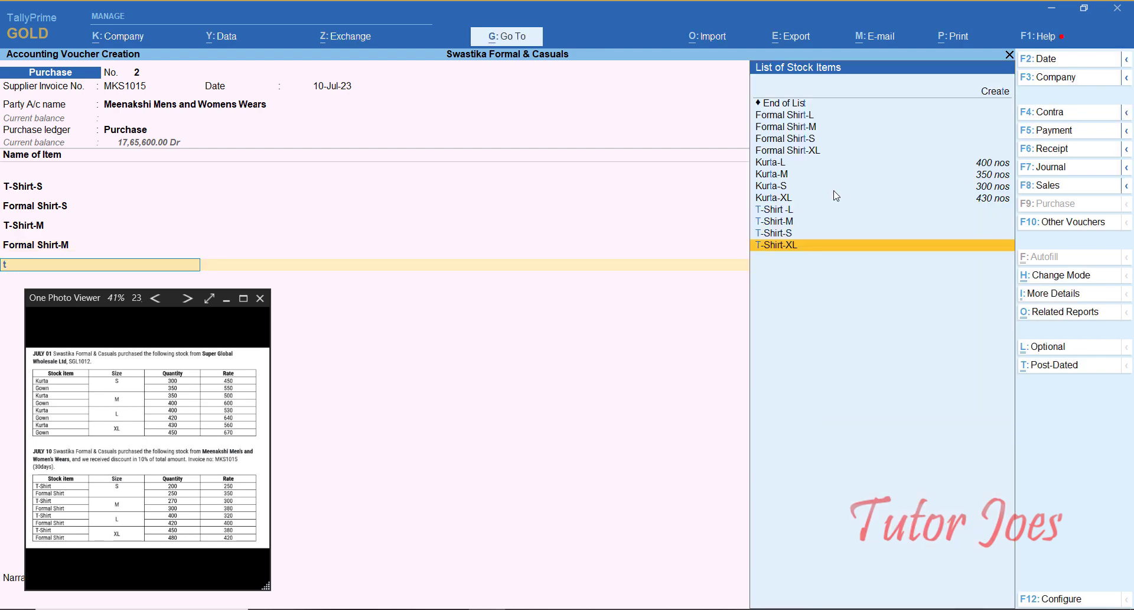
key("Return")
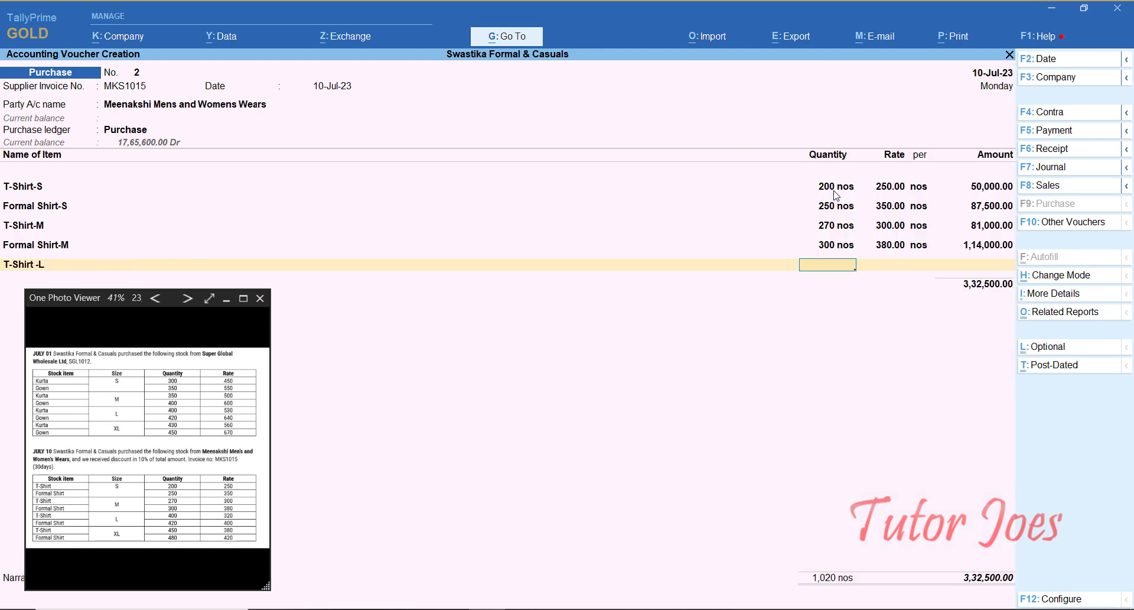
type("400")
key("Return")
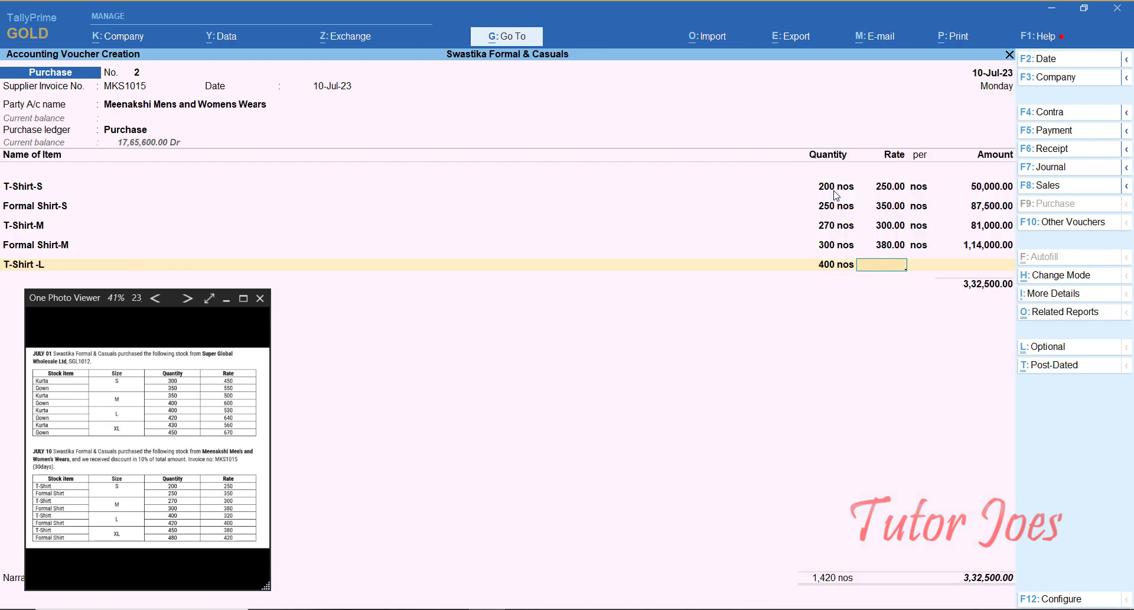
type("320")
key("Return")
key("Return")
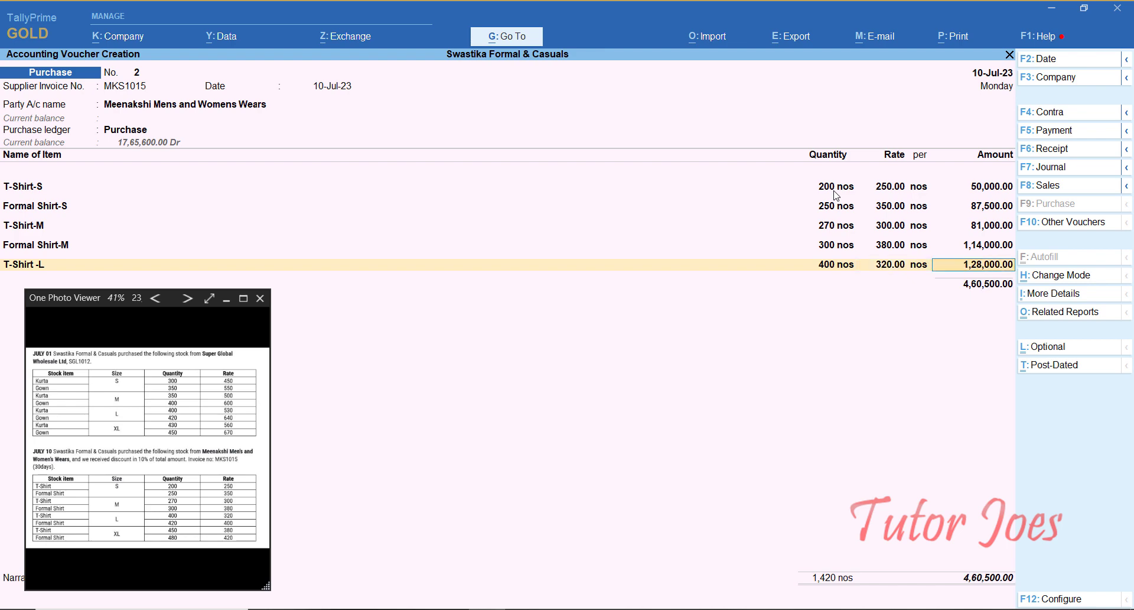
Step: Add Formal Shirt-L (420 at 400) and T-Shirt-XL (450 at 380)
key("Return")
type("Fo")
key("Down")
key("Down")
key("Down")
key("Up")
key("Up")
key("Return")
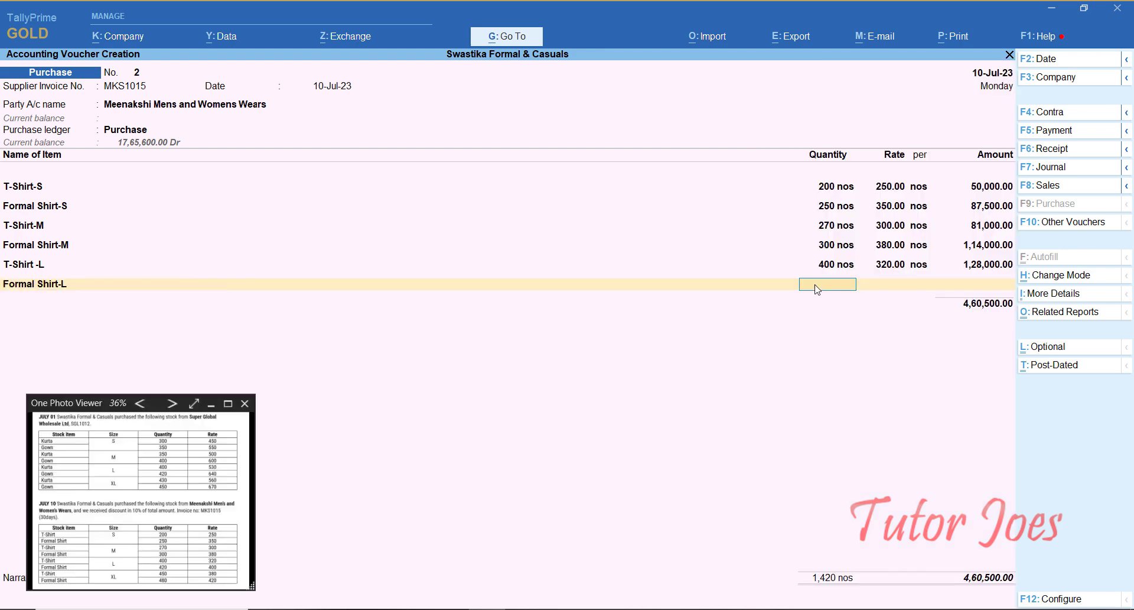
type("420")
key("Return")
type("400")
key("Return")
key("Return")
key("Return")
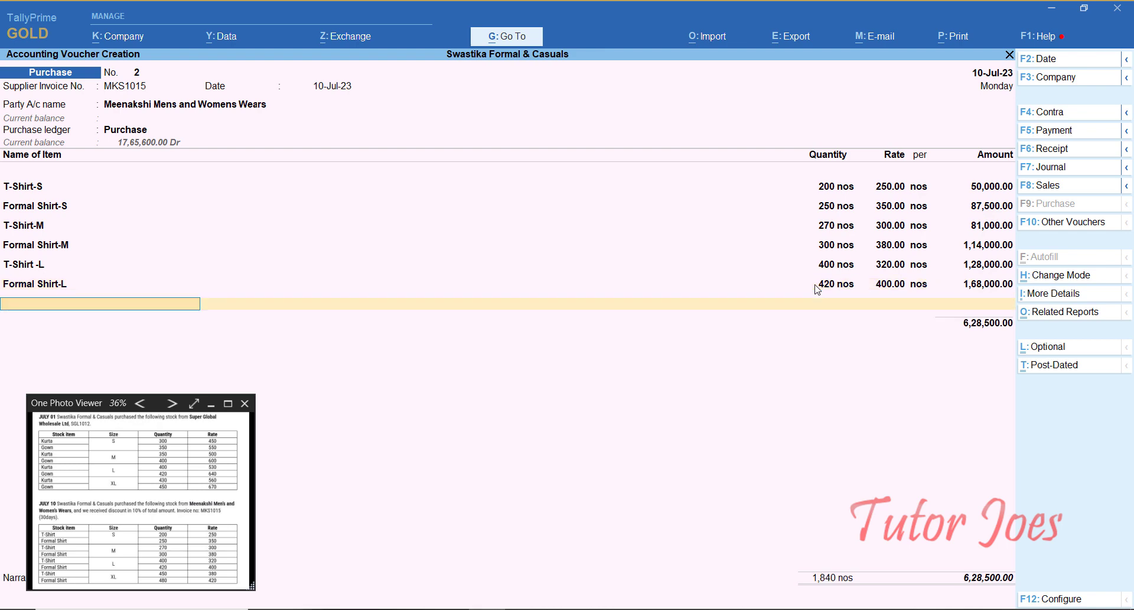
type("T")
key("Up")
key("Down")
key("Return")
type("450")
key("Return")
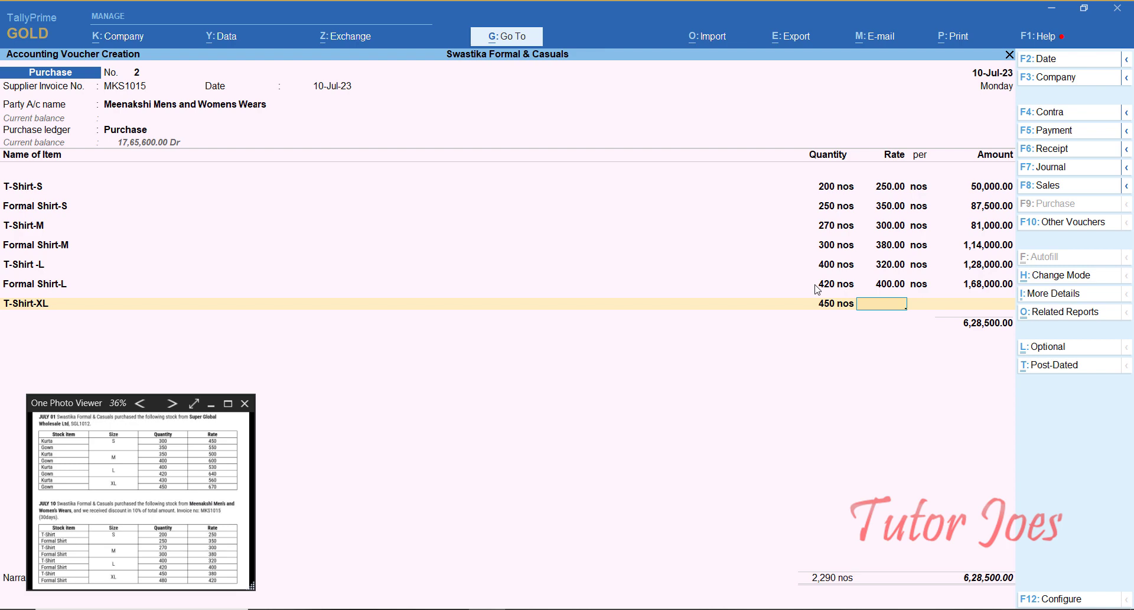
type("380")
key("Return")
key("Return")
key("Return")
Step: Add Formal Shirt-XL, 480 at 420, as the last line to complete the items
type("T")
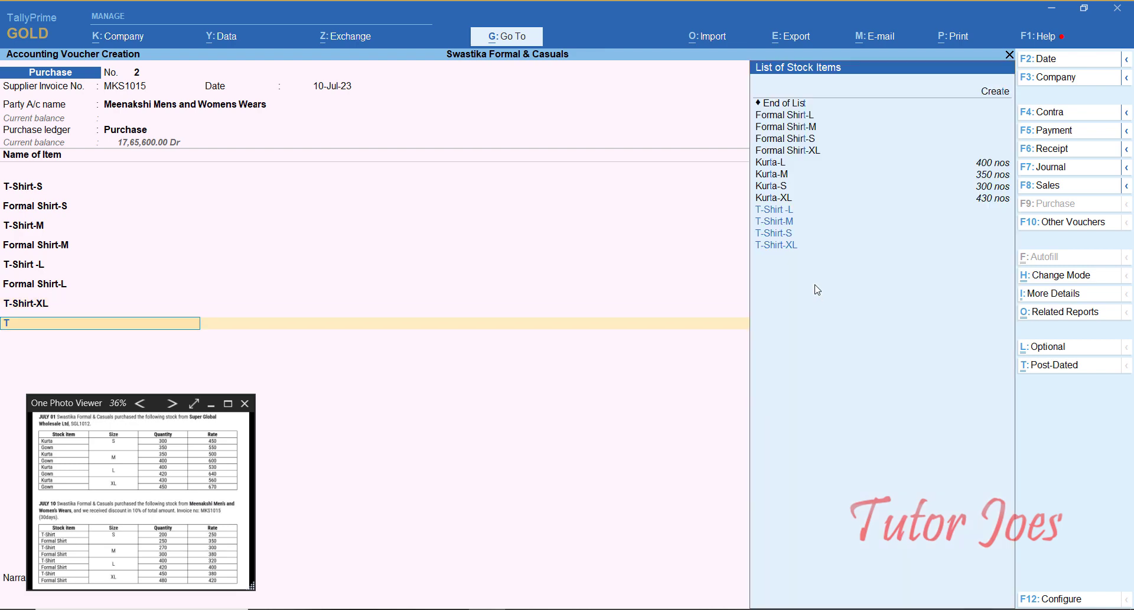
key("BackSpace")
type("Fo")
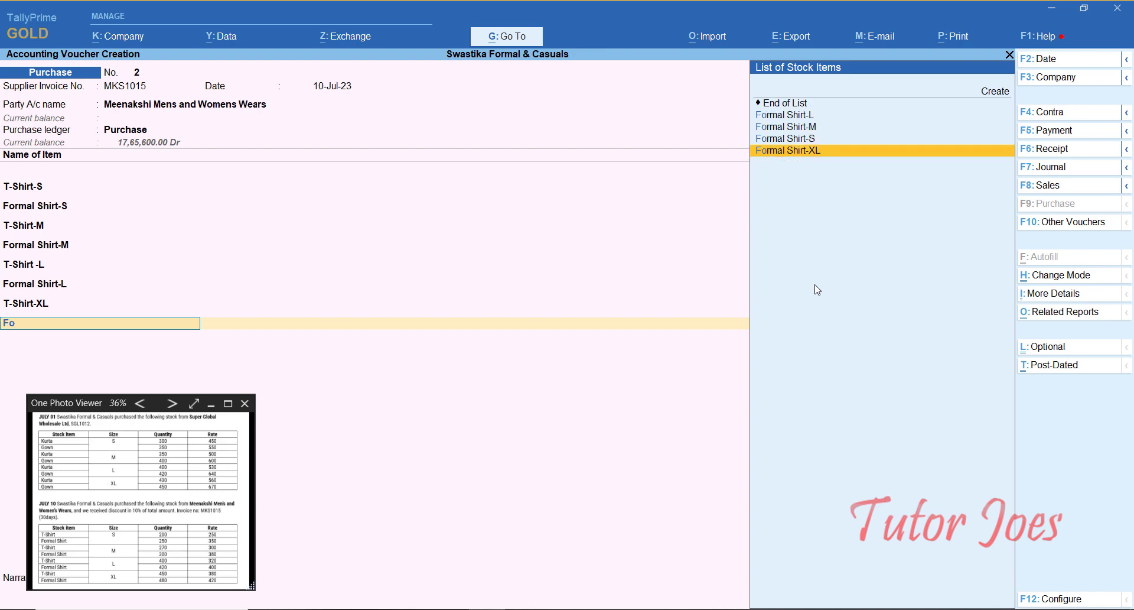
key("Return")
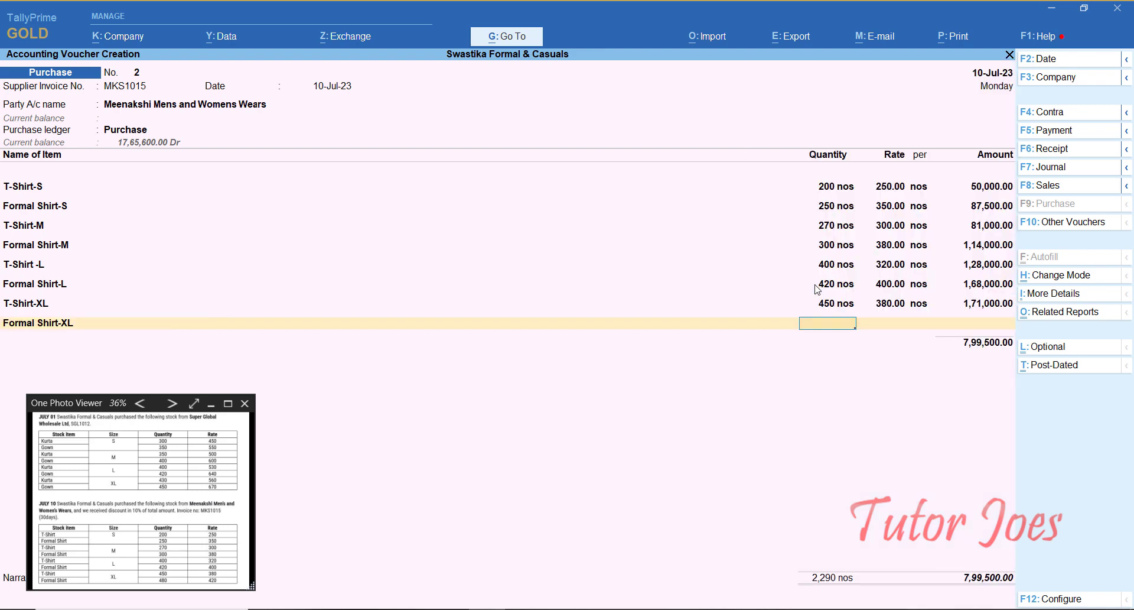
type("480")
key("Return")
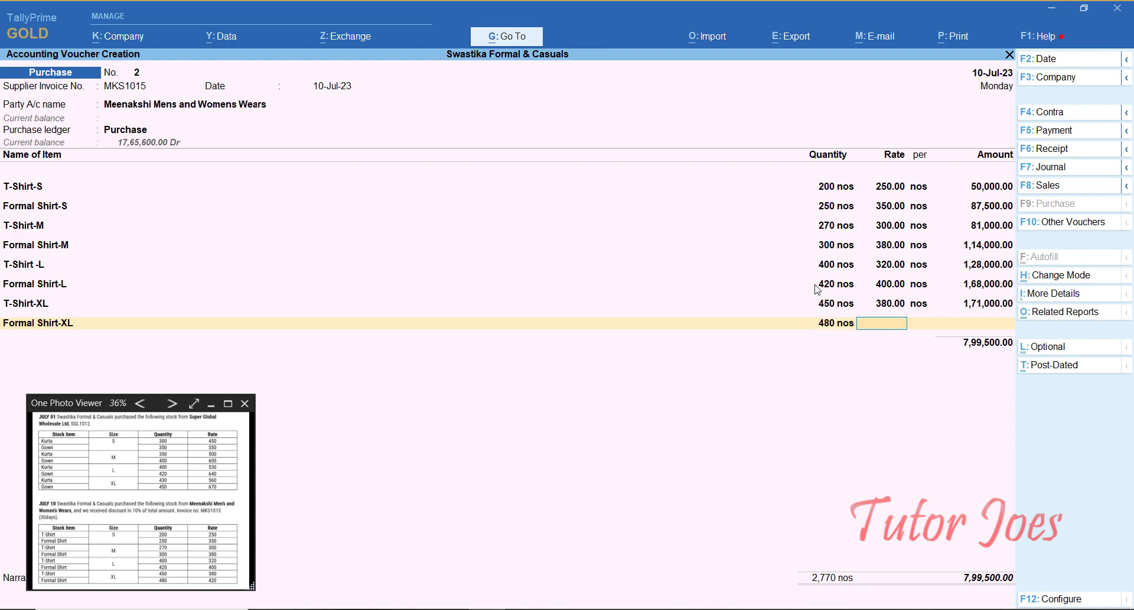
type("420")
key("Return")
key("Return")
key("Return")
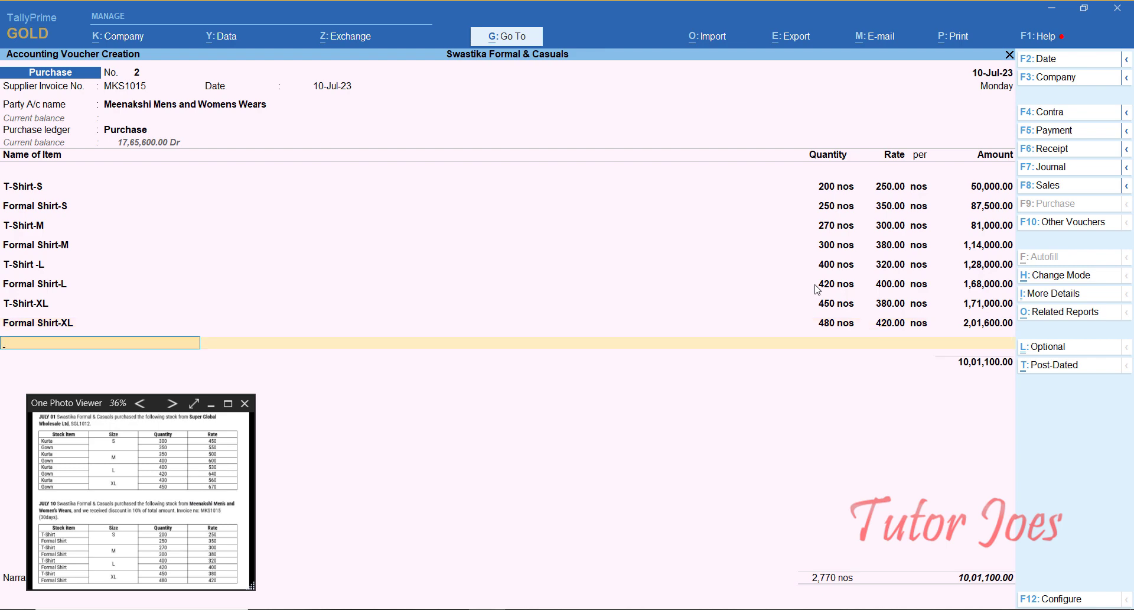
key("Return")
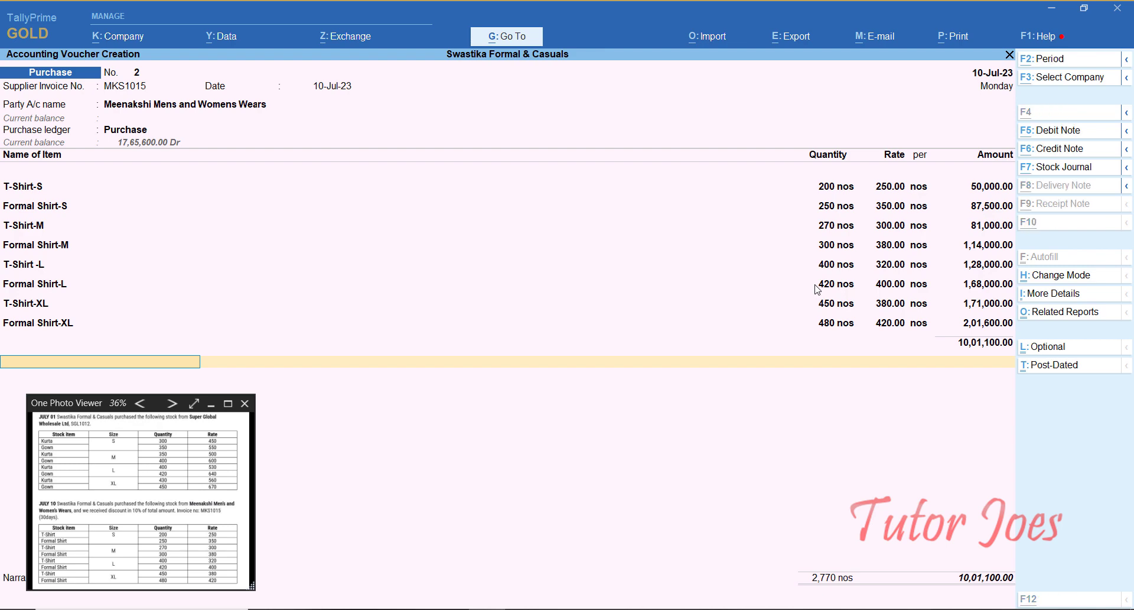
key("alt+c")
Step: Create the Discount Received ledger under Indirect Incomes with ledger type Not Applicable
type("Diso")
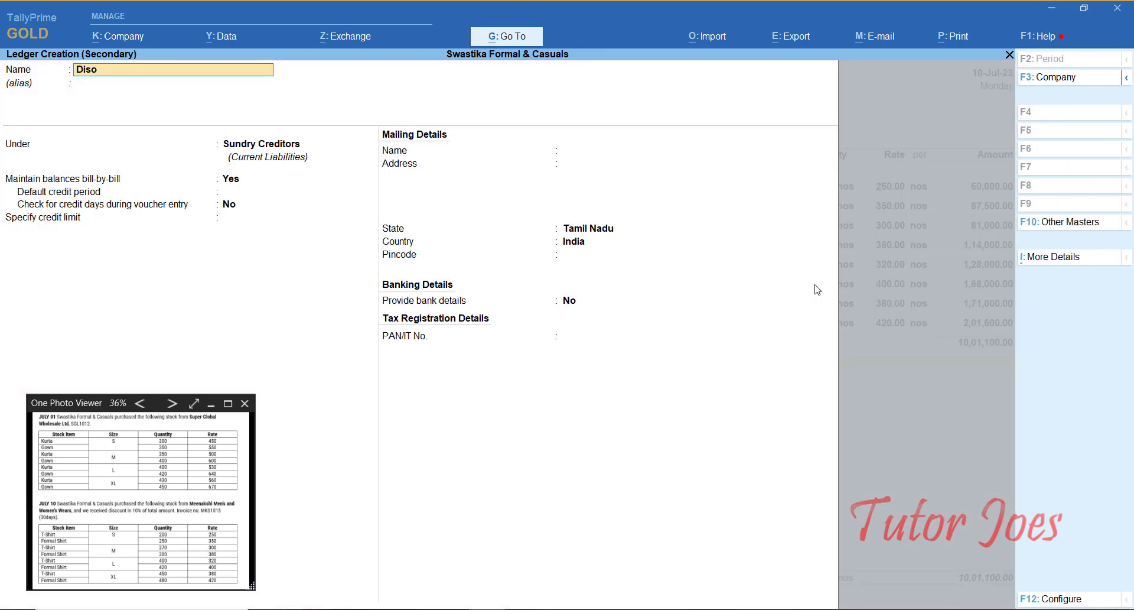
key("BackSpace")
type("scount Receiv")
key("Return")
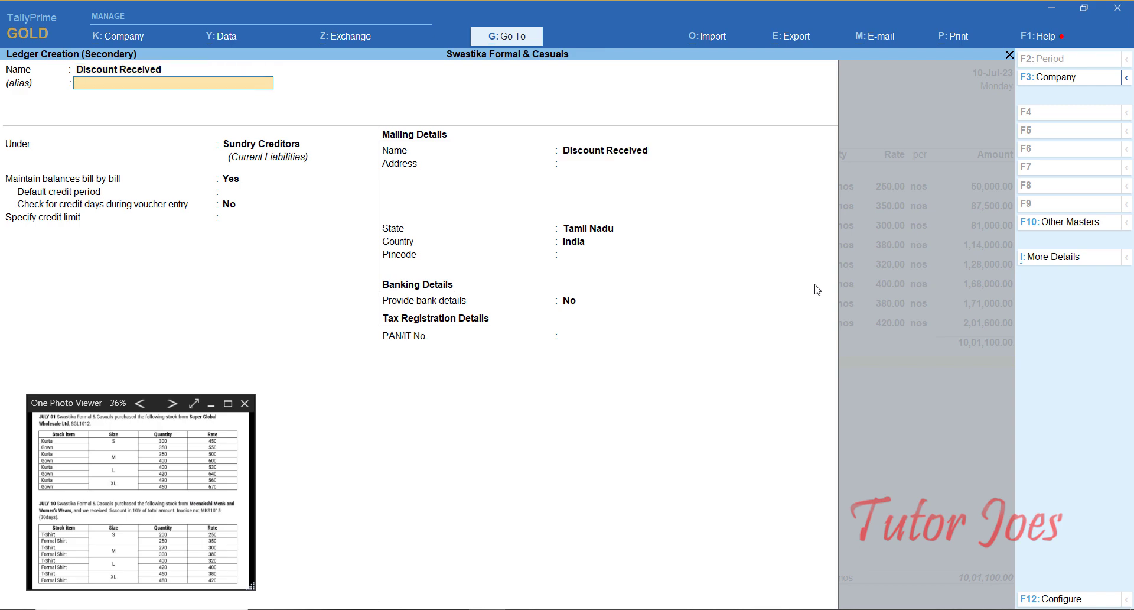
key("Return")
type("In")
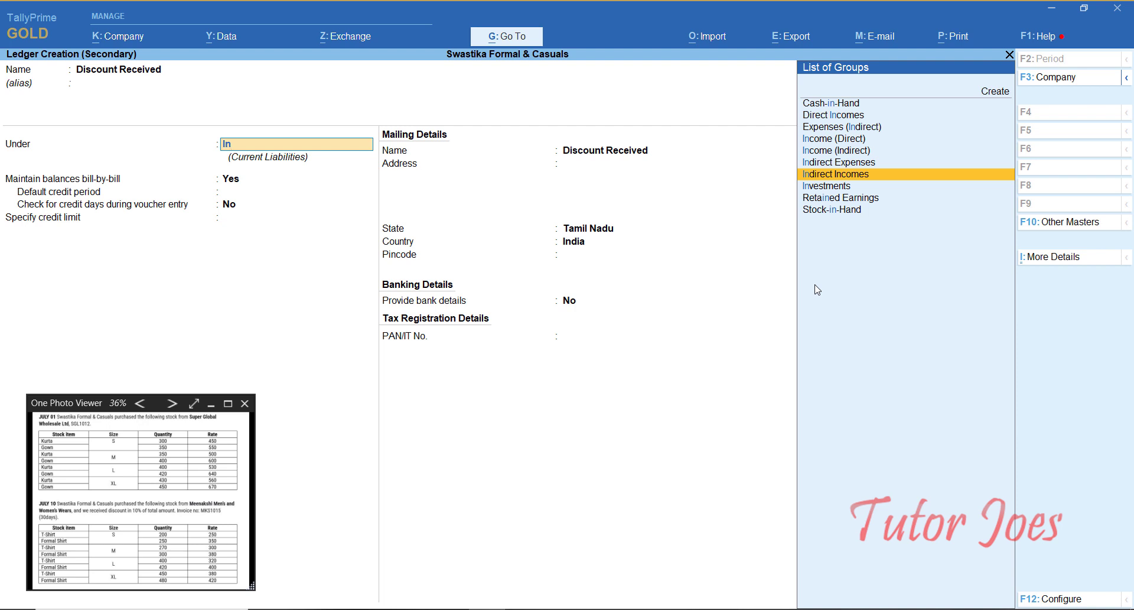
key("Return")
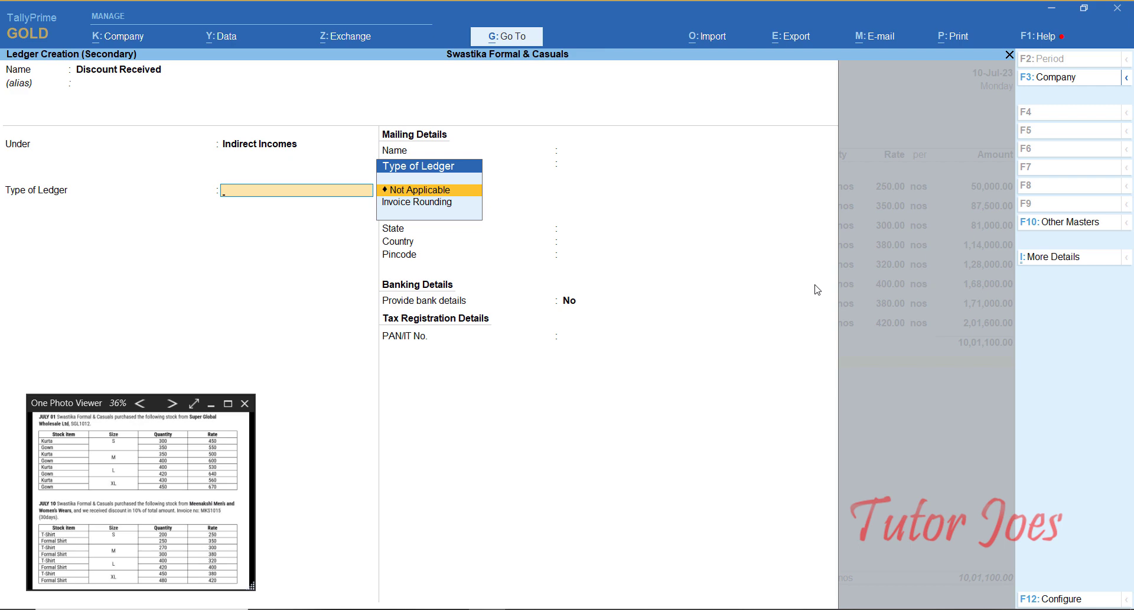
key("Return")
key("Return")
key("Return")
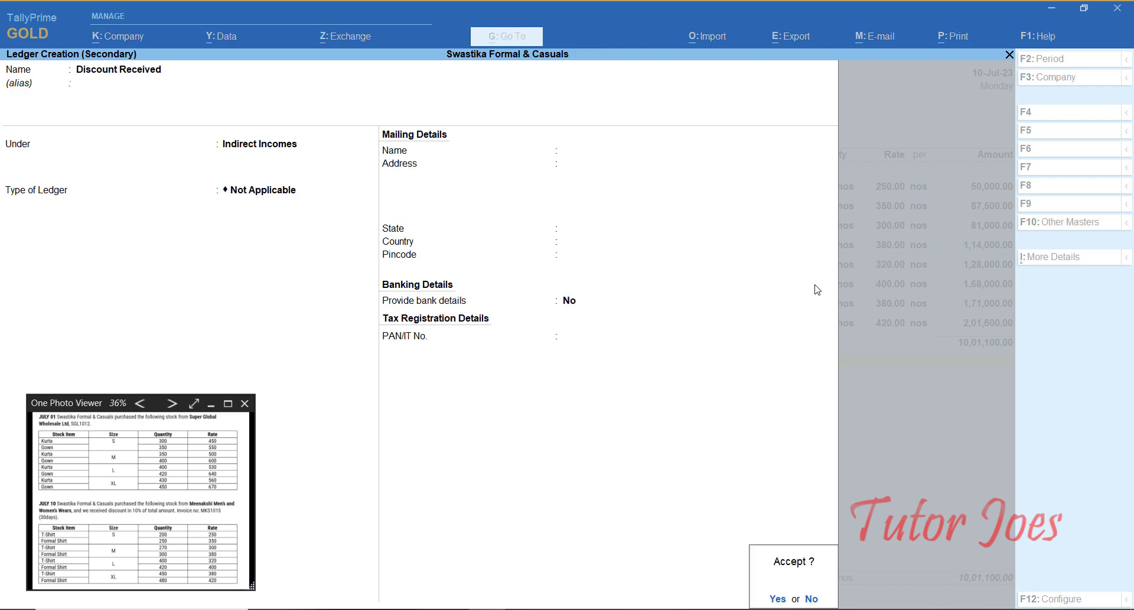
key("Return")
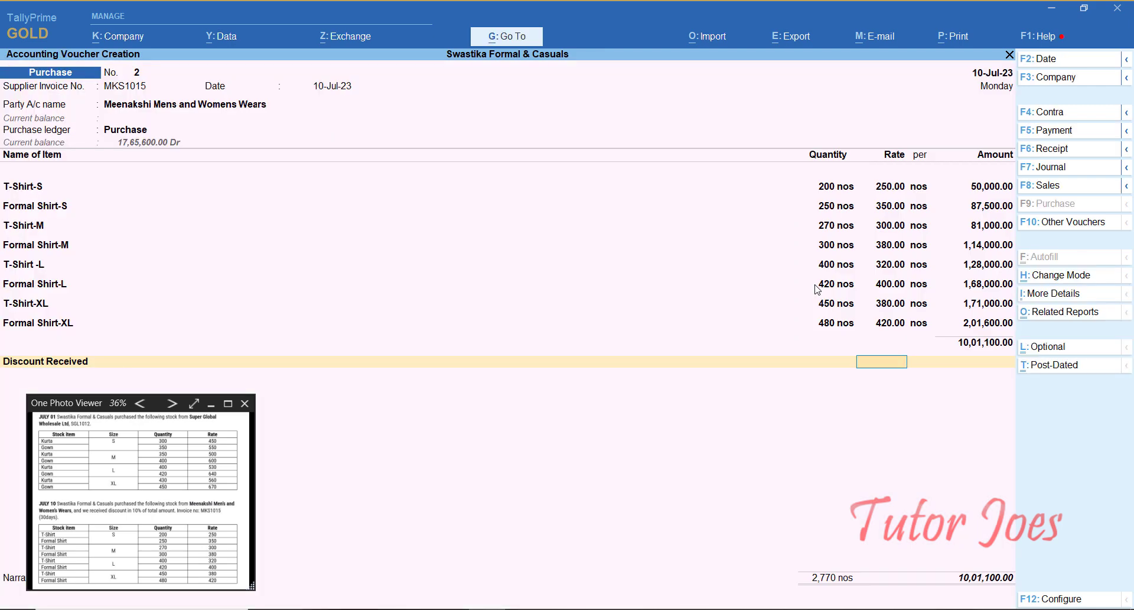
Step: Enter a (-)10% Discount Received rate, deducting 1,00,110.00 from the purchase
type("10")
key("Return")
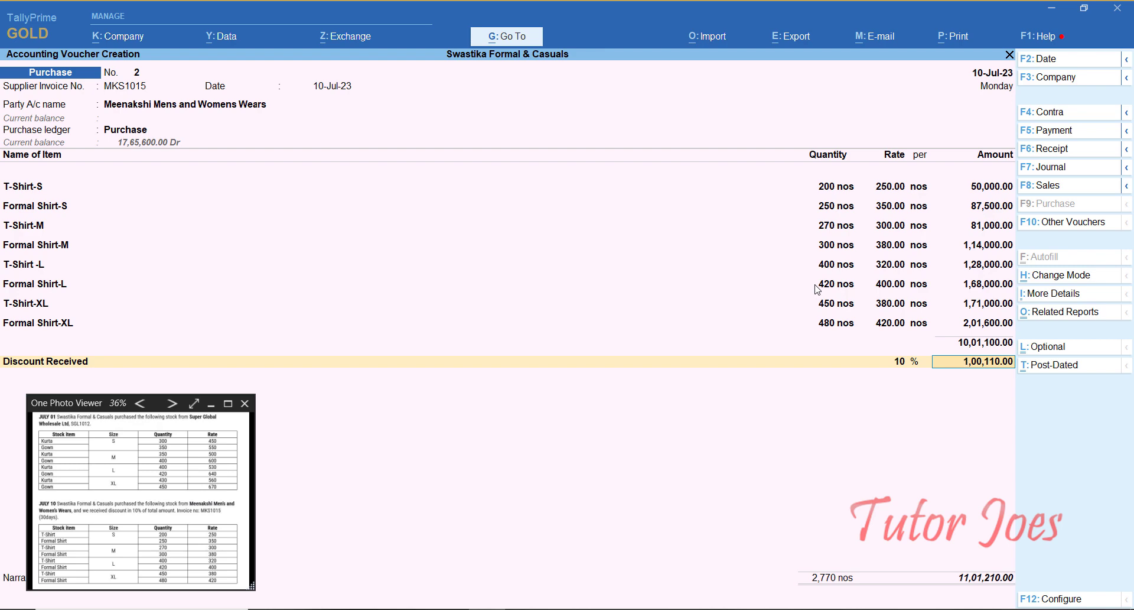
key("shift+Tab")
key("BackSpace")
key("BackSpace")
type("10")
key("Return")
key("Return")
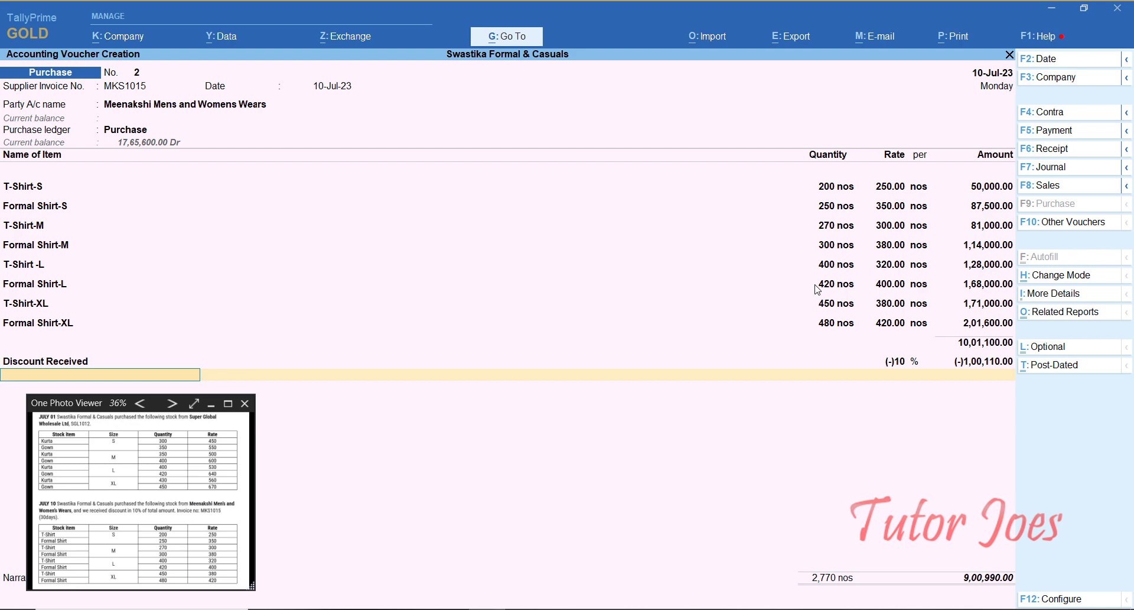
Step: Accept the 9,00,990.00 total and add New Ref bill 2 with 30-day credit
key("Return")
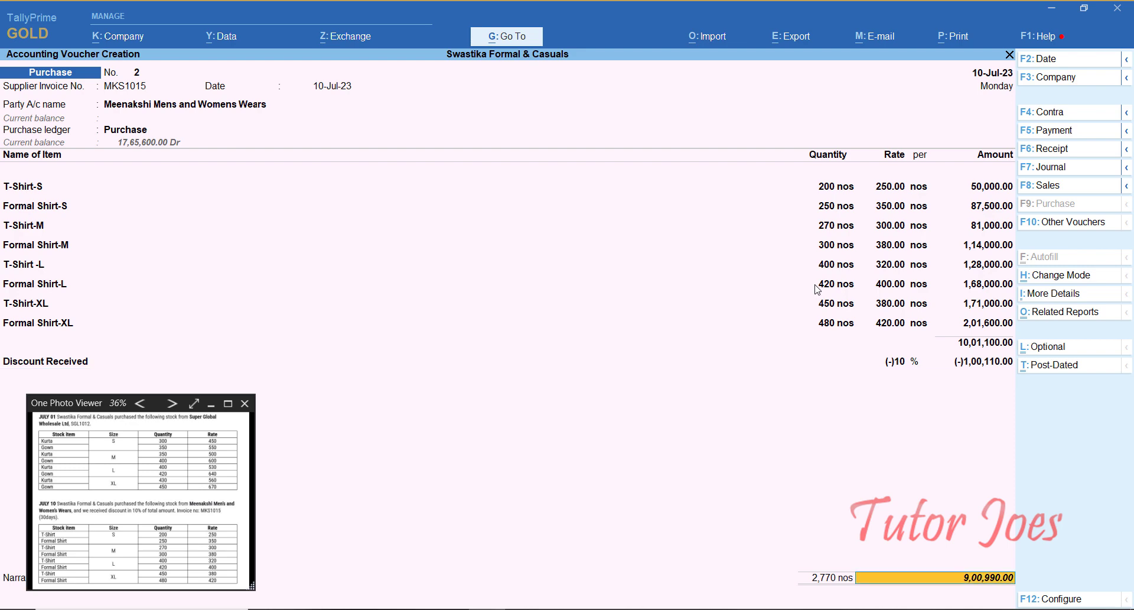
key("Return")
key("Return")
type("2")
key("Return")
key("Return")
key("BackSpace")
type("30")
key("Return")
key("Return")
key("Return")
Step: Save purchase No. 2 and switch to a new Sales voucher
key("Return")
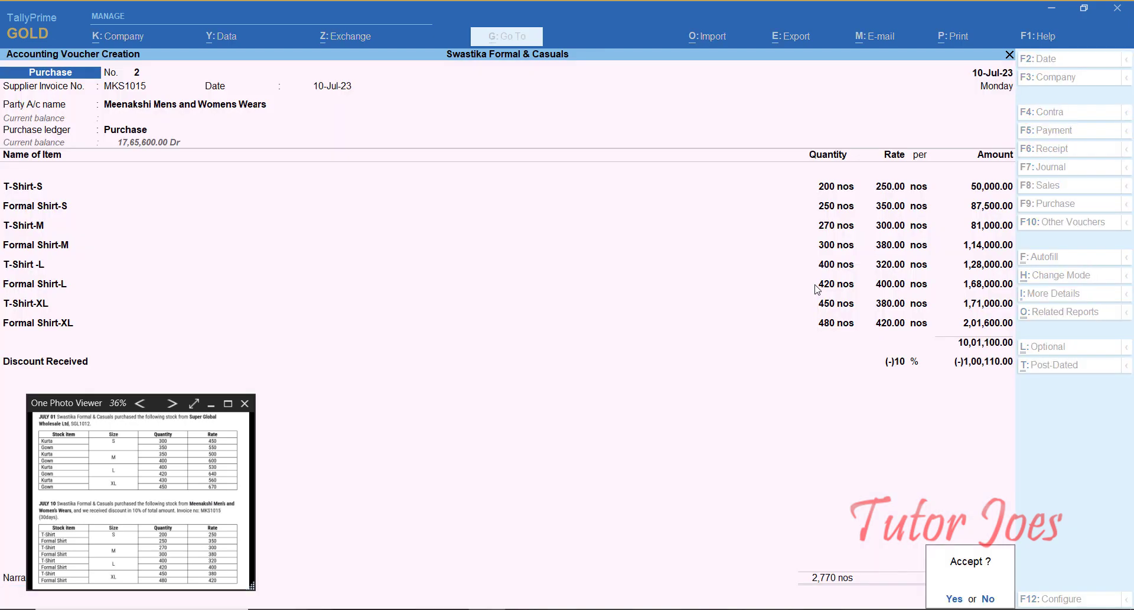
key("Return")
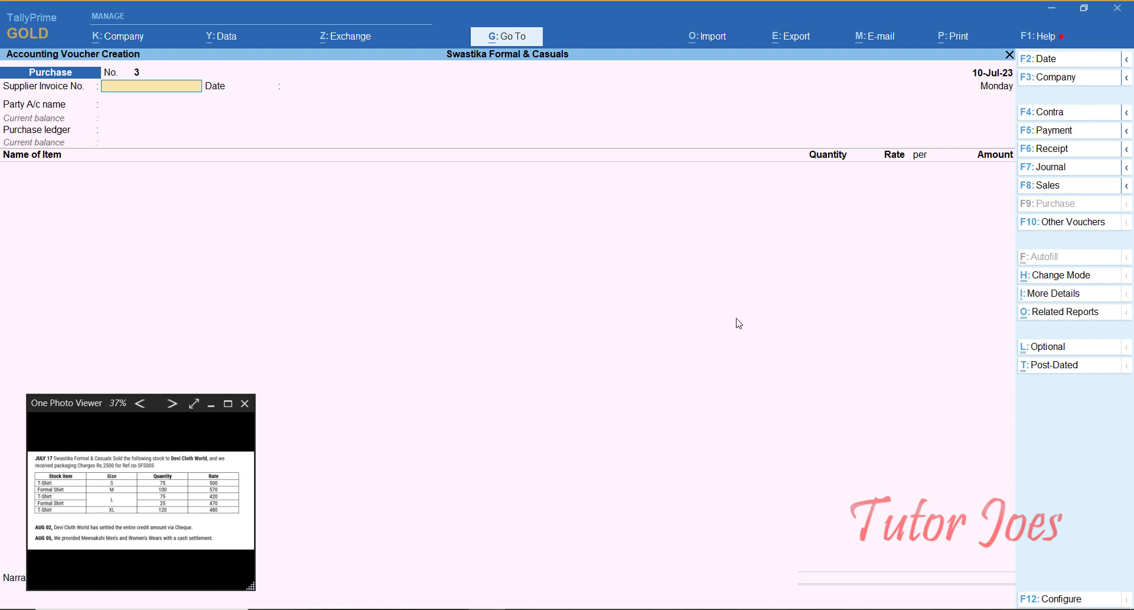
left_click(1048, 188)
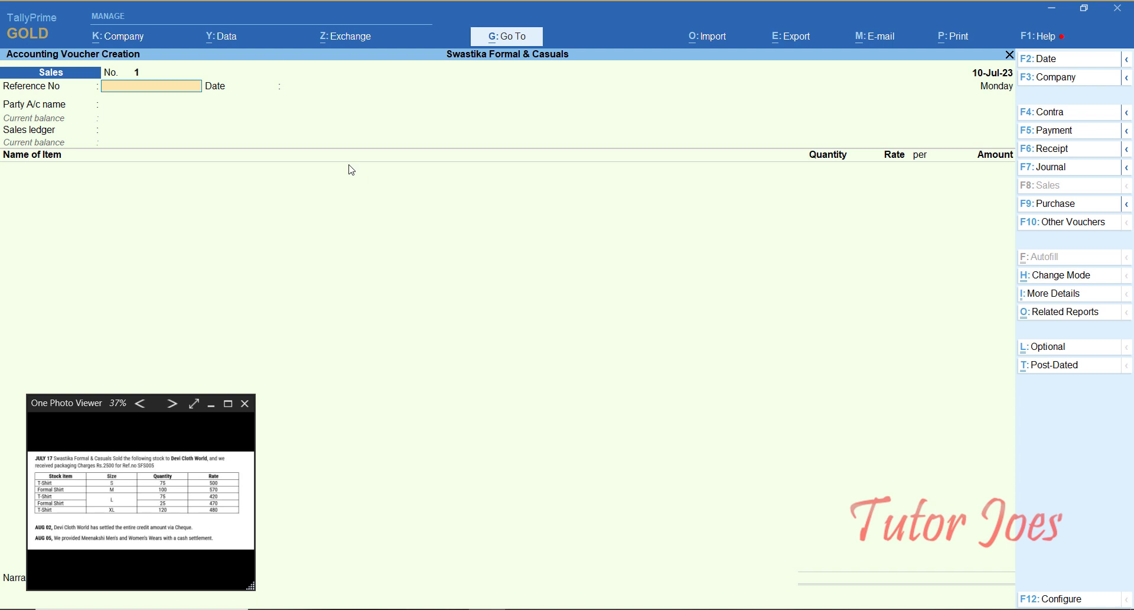
type("SF")
key("BackSpace")
key("BackSpace")
Step: Date the sales voucher 17-Jul-23 and enter reference number SFS005
key("F2")
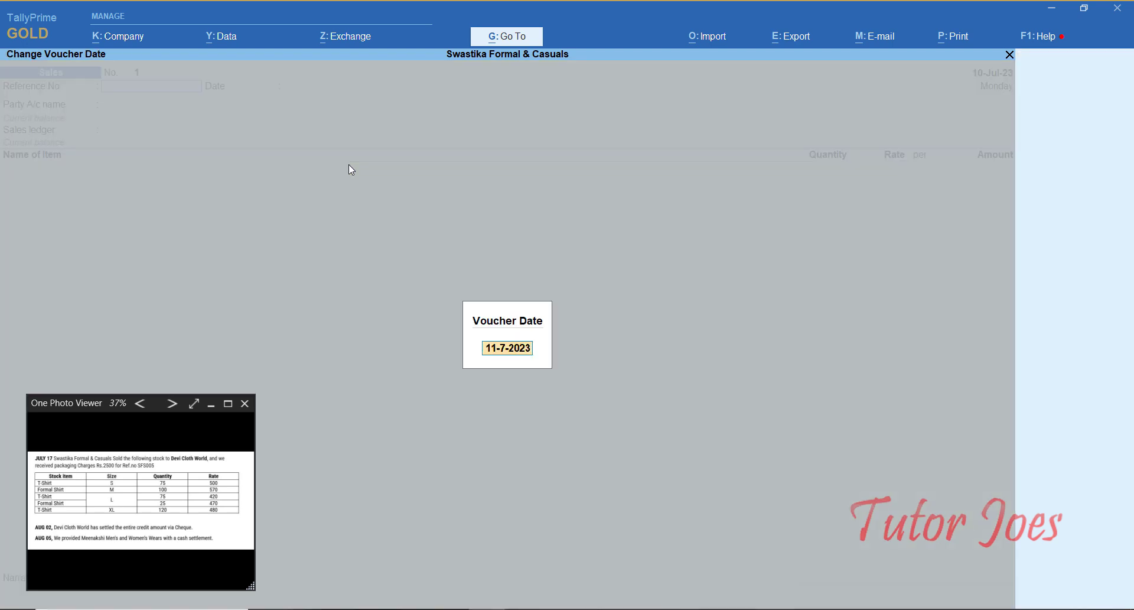
type("17-7")
key("Return")
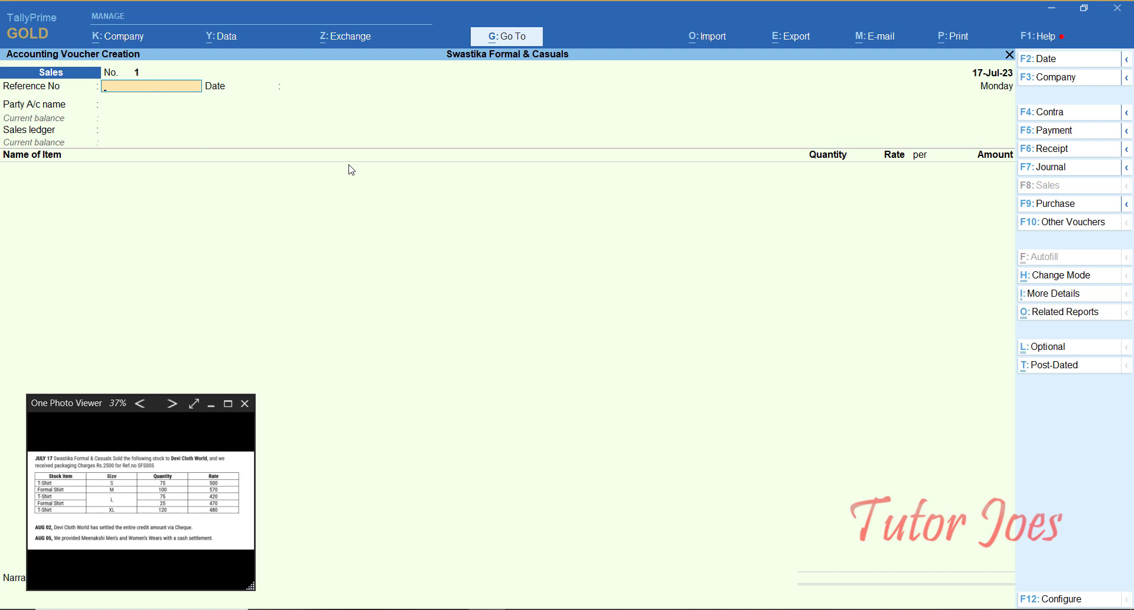
type("SFS005")
key("Return")
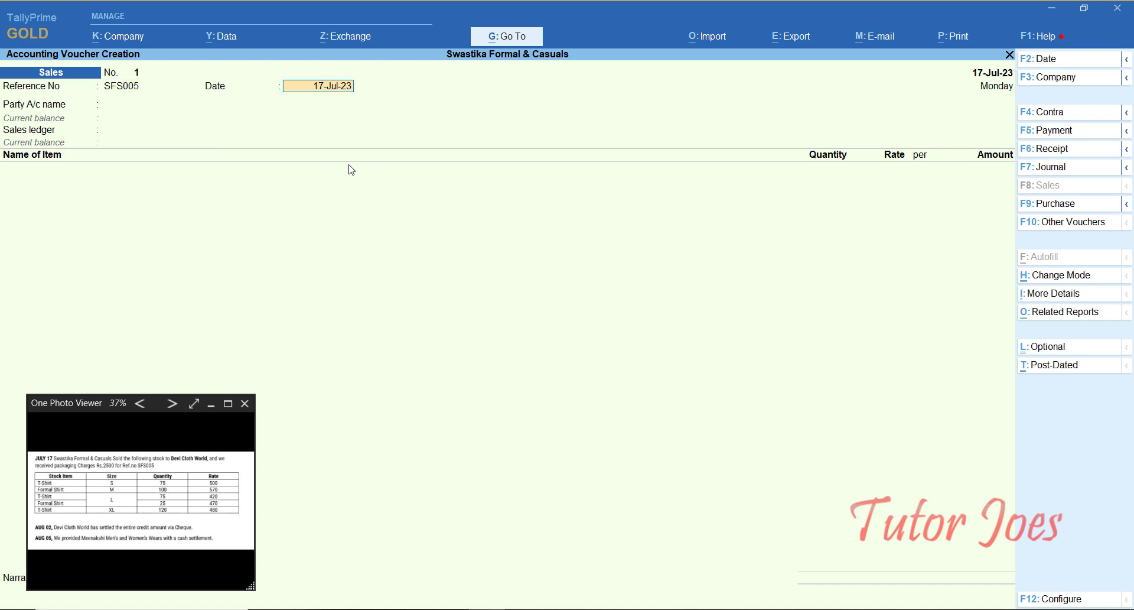
key("Return")
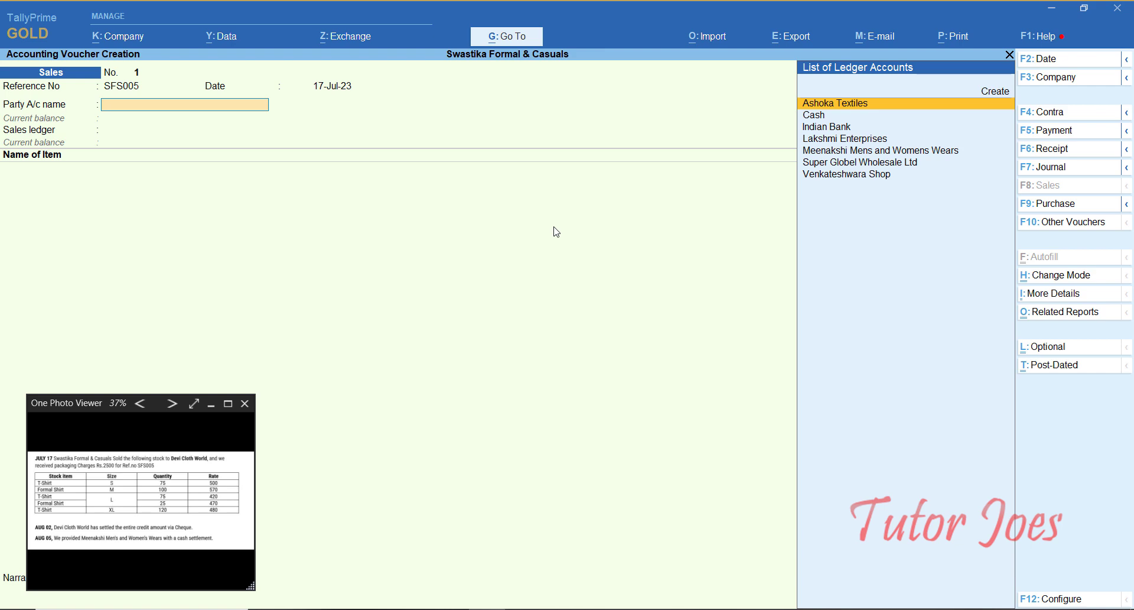
Step: Create party ledger Devi Cloth World under Sundry Debtors and select it
key("ctrl")
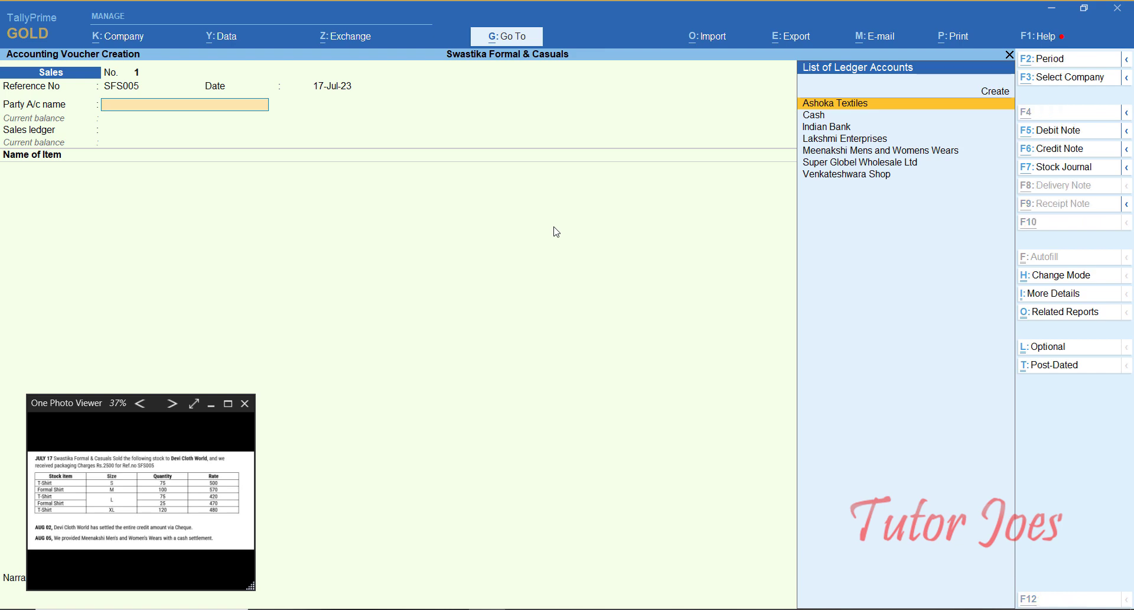
key("alt+c")
type("DE")
key("BackSpace")
type("e")
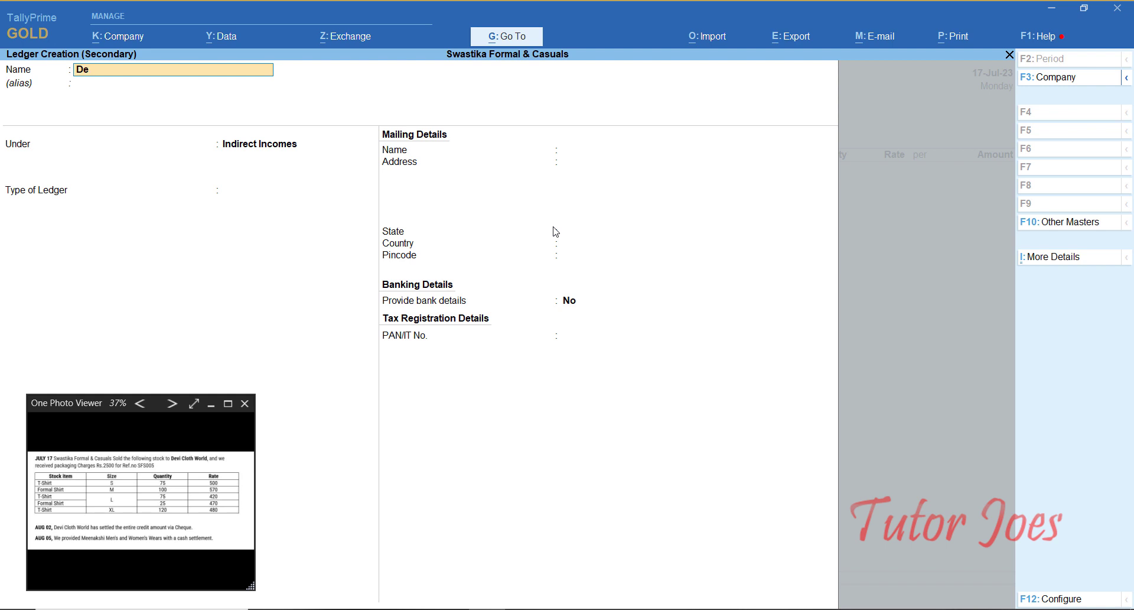
type("vi Cloth World")
key("Return")
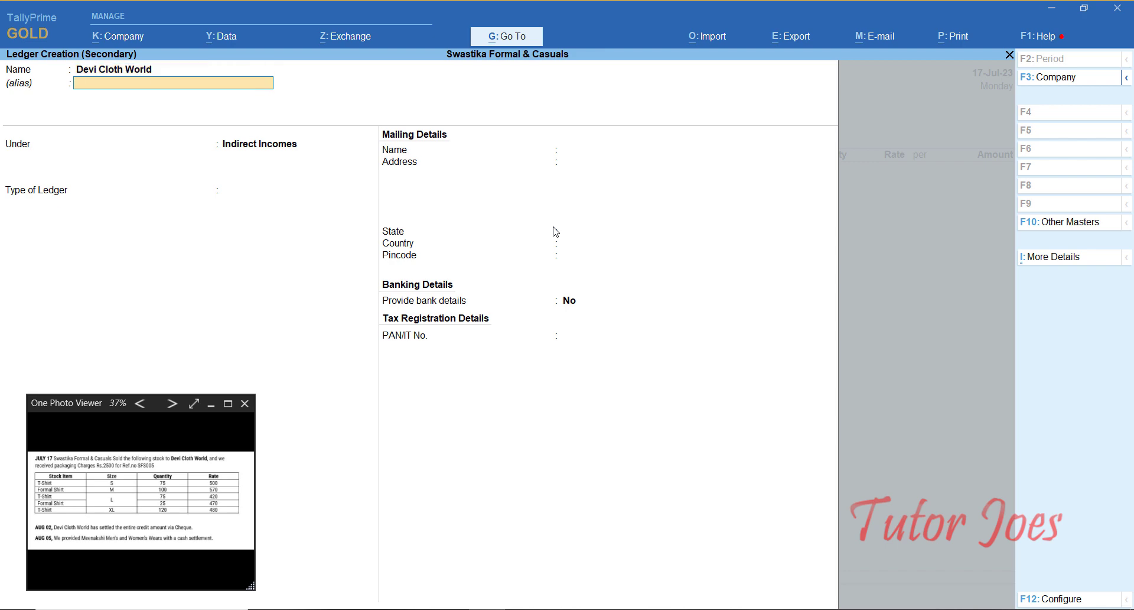
key("Return")
type("Su")
key("Up")
key("Up")
key("Return")
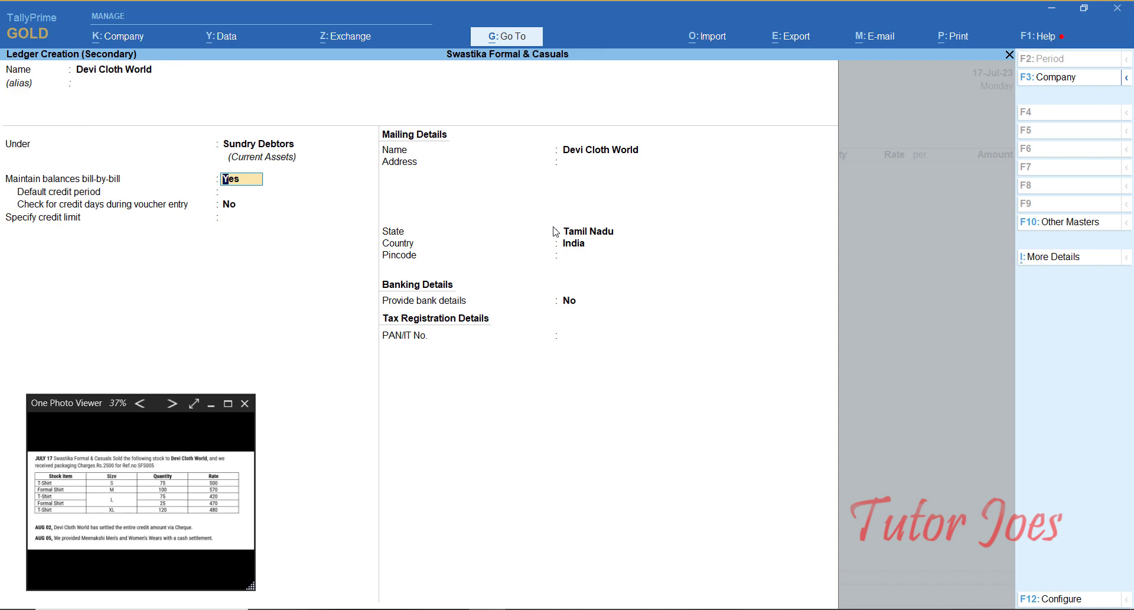
key("Return")
key("Return")
key("Return")
key("ctrl+a")
key("ctrl+a")
key("ctrl+a")
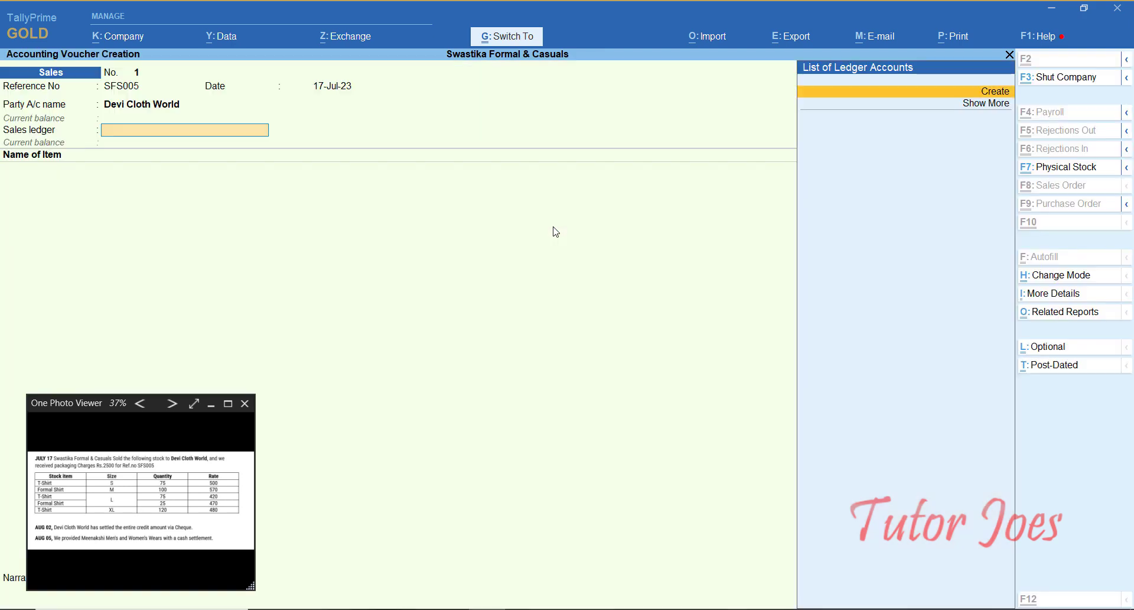
Step: Create a Sales ledger under Sales Accounts as the voucher's sales ledger
key("alt+c")
type("Sales")
key("Return")
type("Sal")
key("Return")
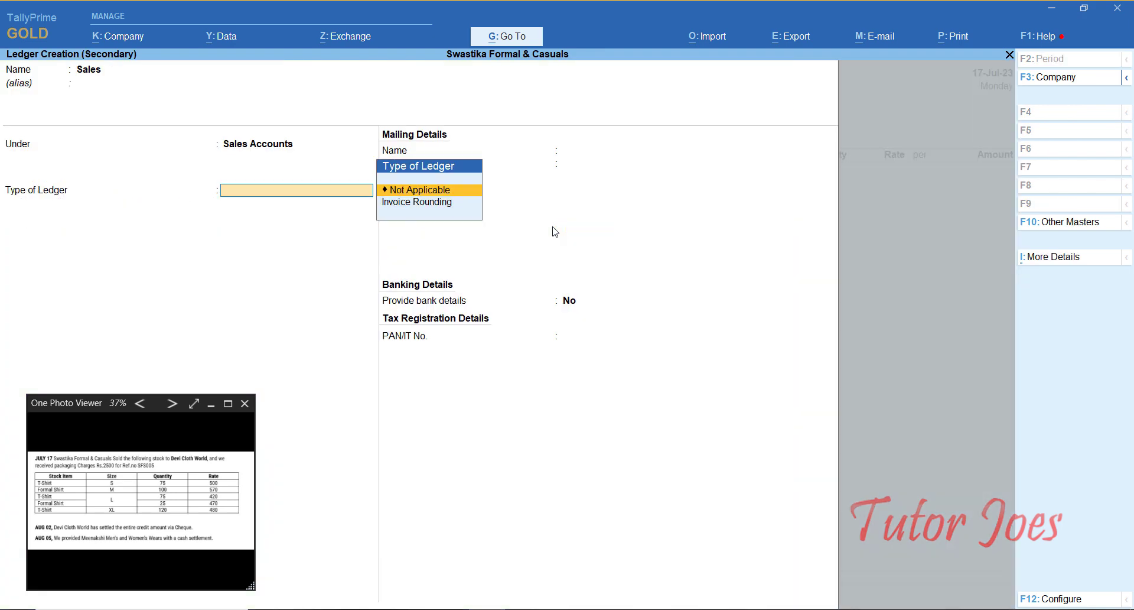
key("ctrl+a")
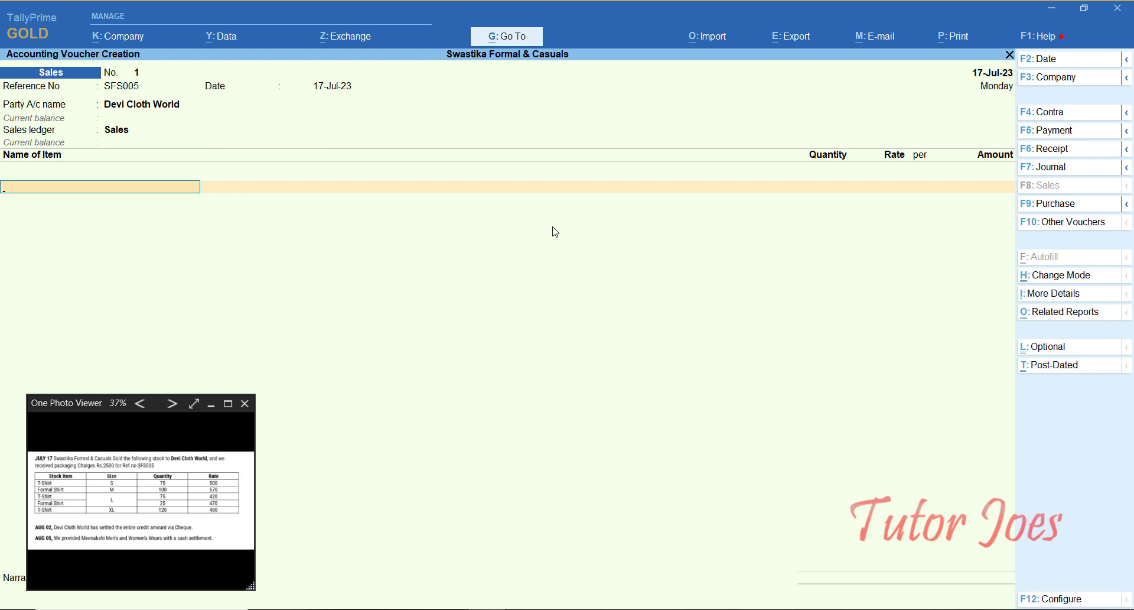
Step: Enter T-Shirt-S (75 at 500) and Formal Shirt-M (100 at 570) as sales item lines
type("T")
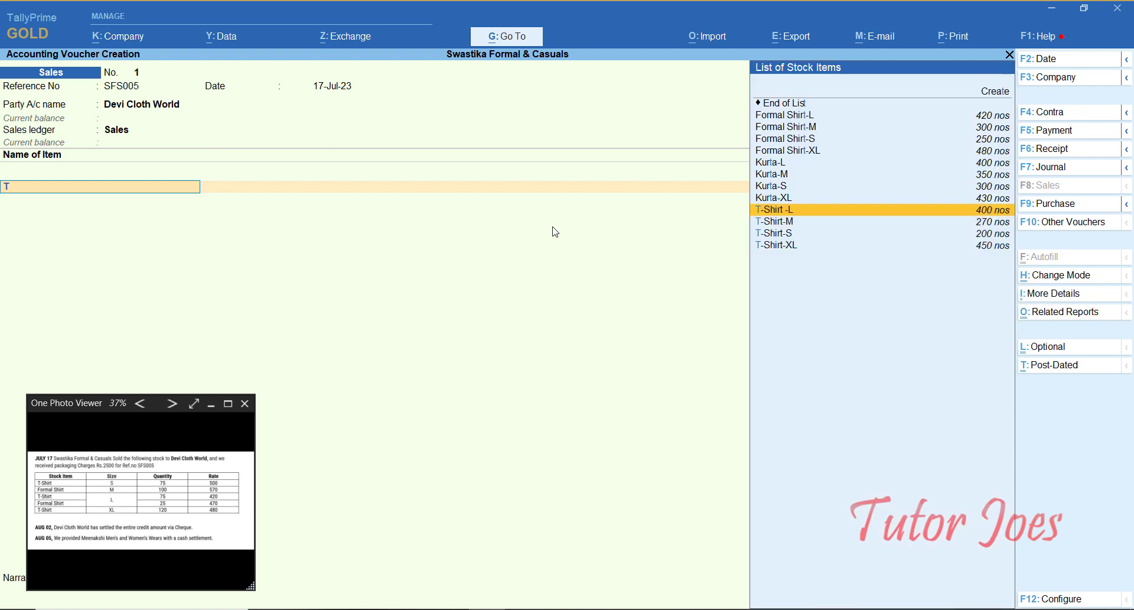
key("Down")
key("Down")
key("Return")
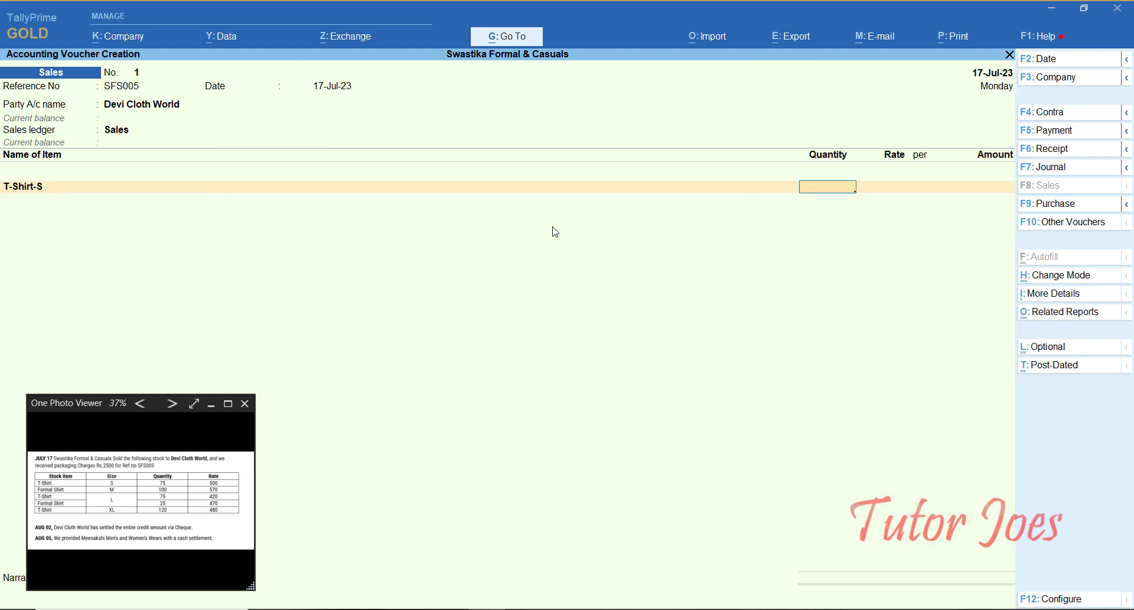
type("75")
key("Return")
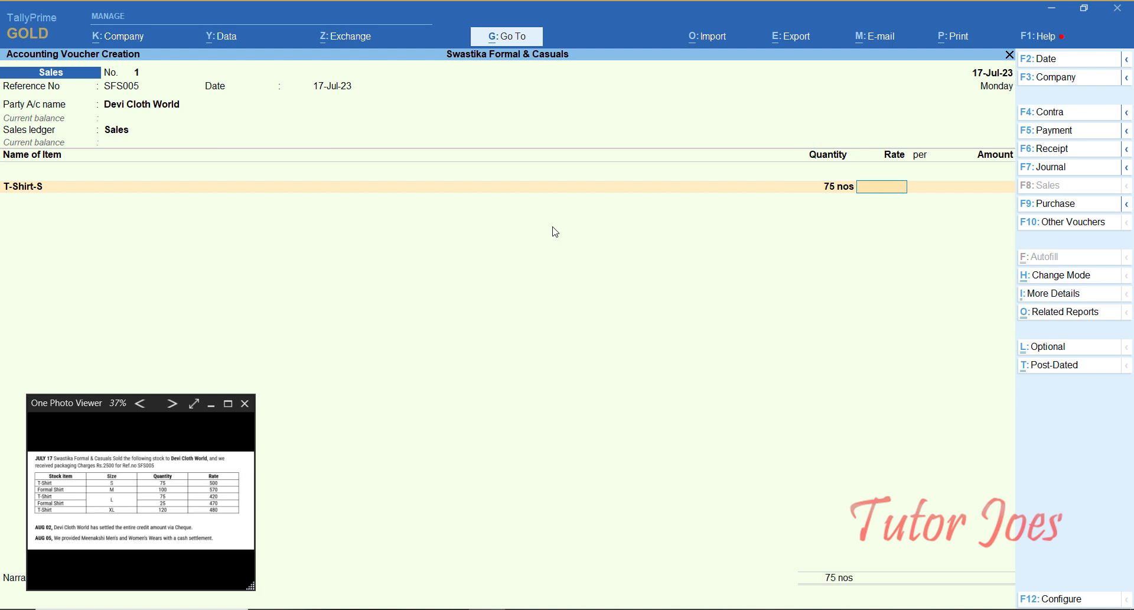
type("500")
key("Return")
key("Return")
key("Return")
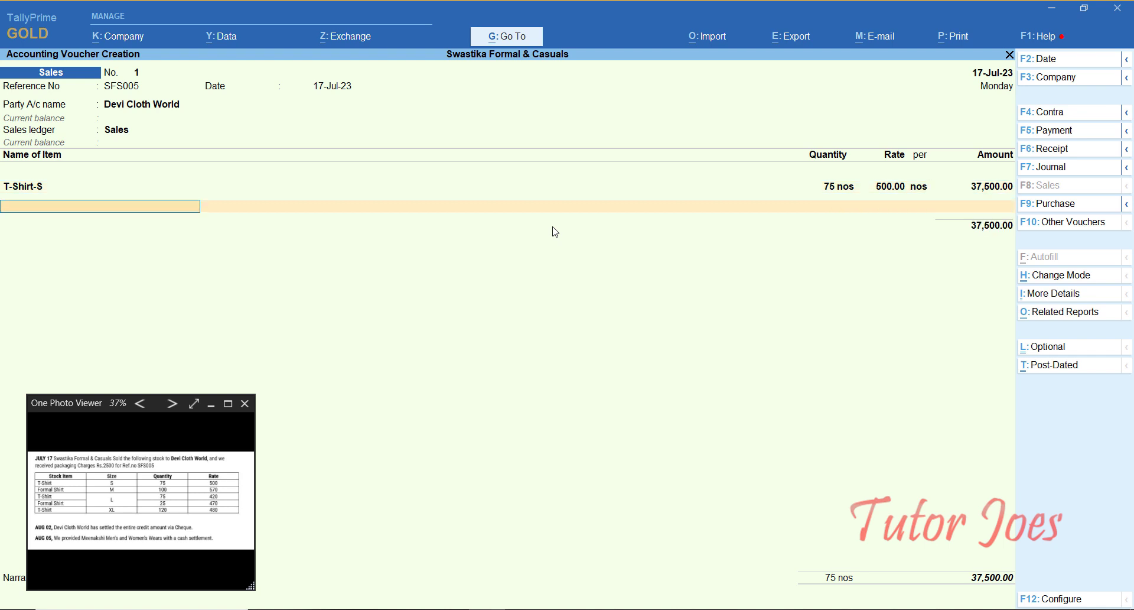
type("F")
key("Up")
key("Up")
key("Up")
key("Return")
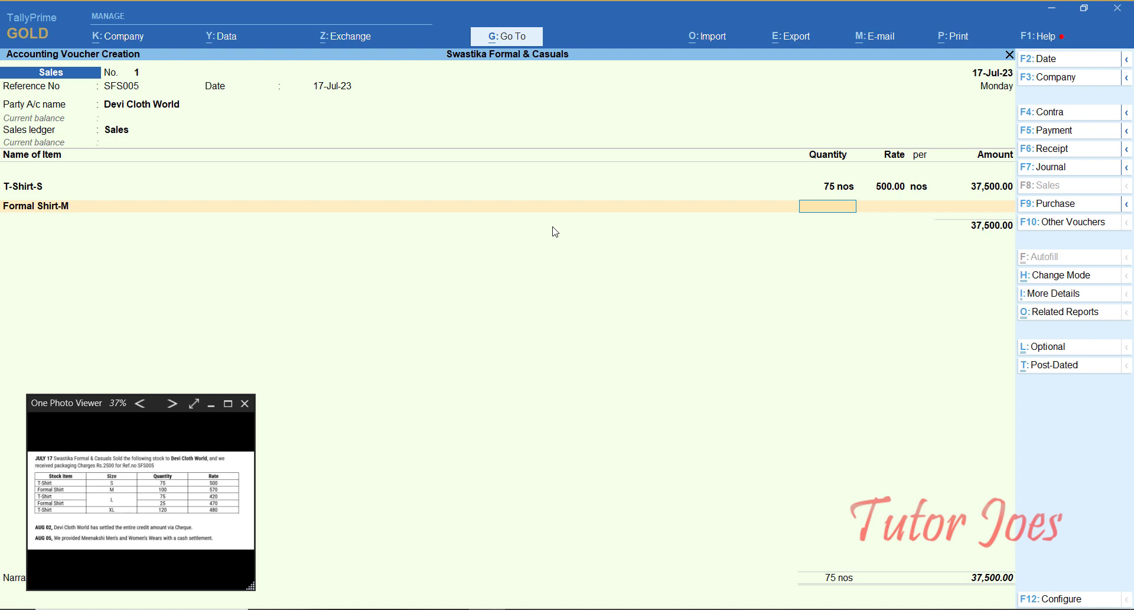
type("100")
key("Return")
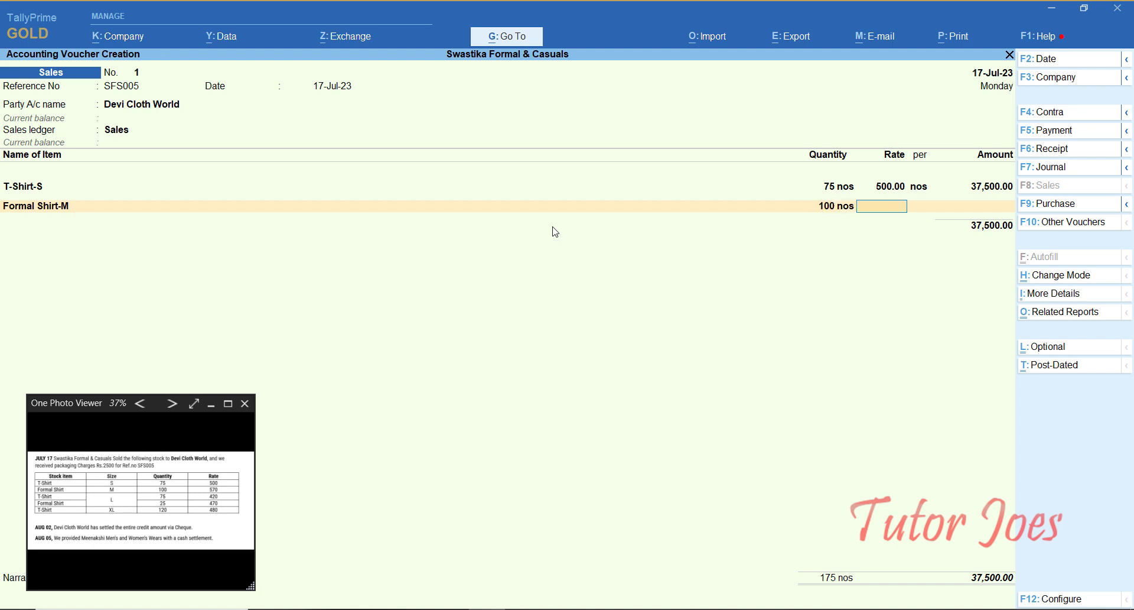
type("570")
key("Return")
key("Return")
key("Return")
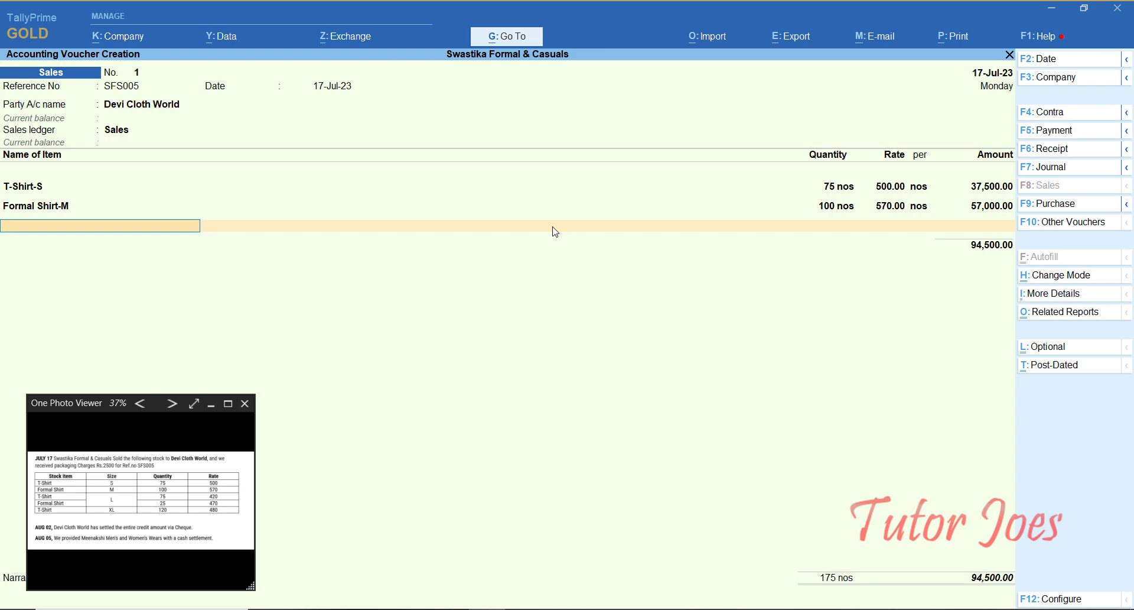
Step: Add T-Shirt -L (75 at 420) and Formal Shirt-L (25 at 470) lines
type("T")
key("Up")
key("Up")
key("Up")
key("Up")
key("Return")
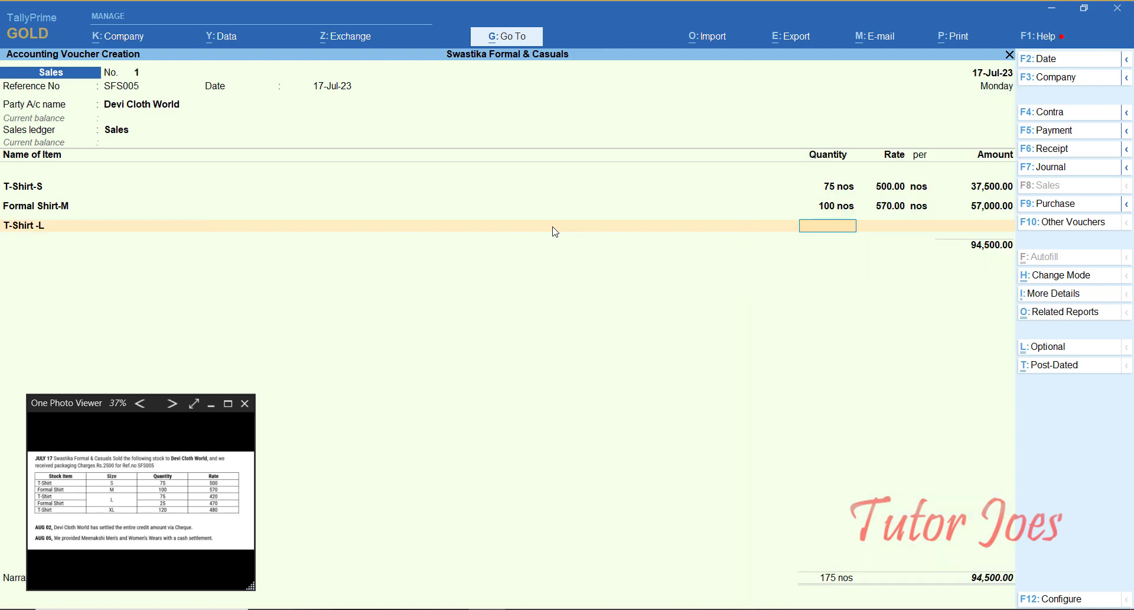
type("75")
key("Return")
type("420")
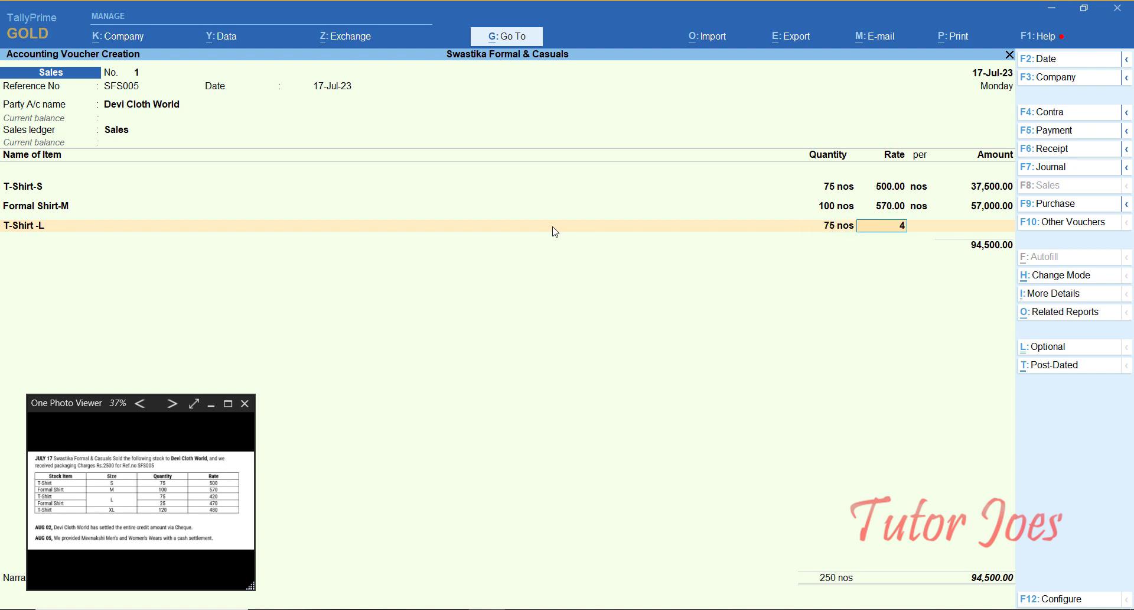
key("Return")
key("Return")
key("Return")
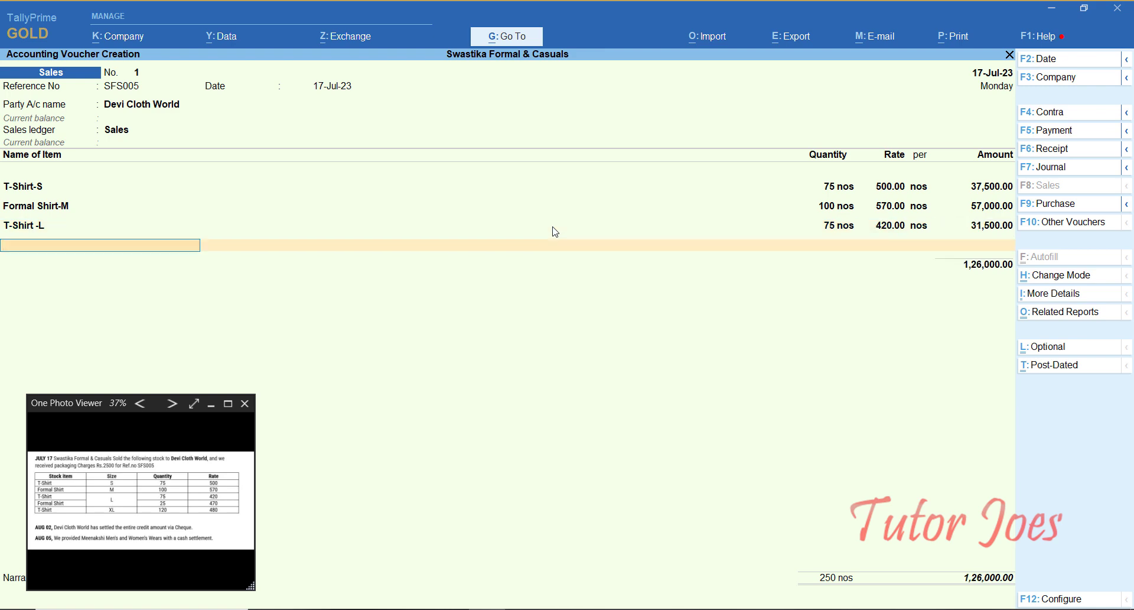
type("Fo")
key("Up")
key("Up")
key("Up")
key("Up")
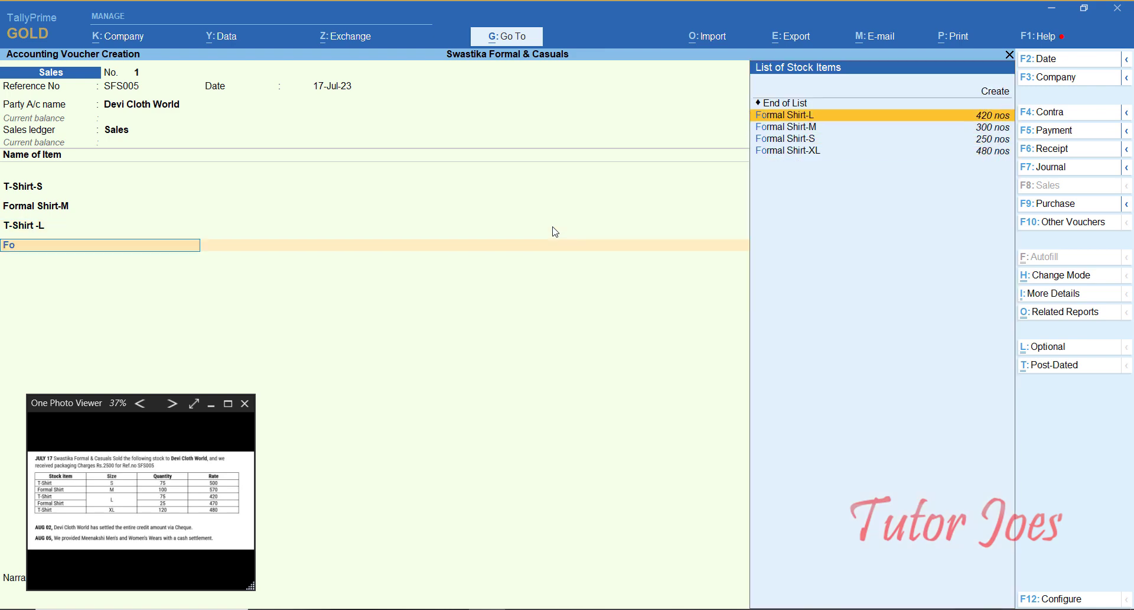
key("Return")
type("25")
key("Return")
type("470")
key("Return")
key("Return")
key("Return")
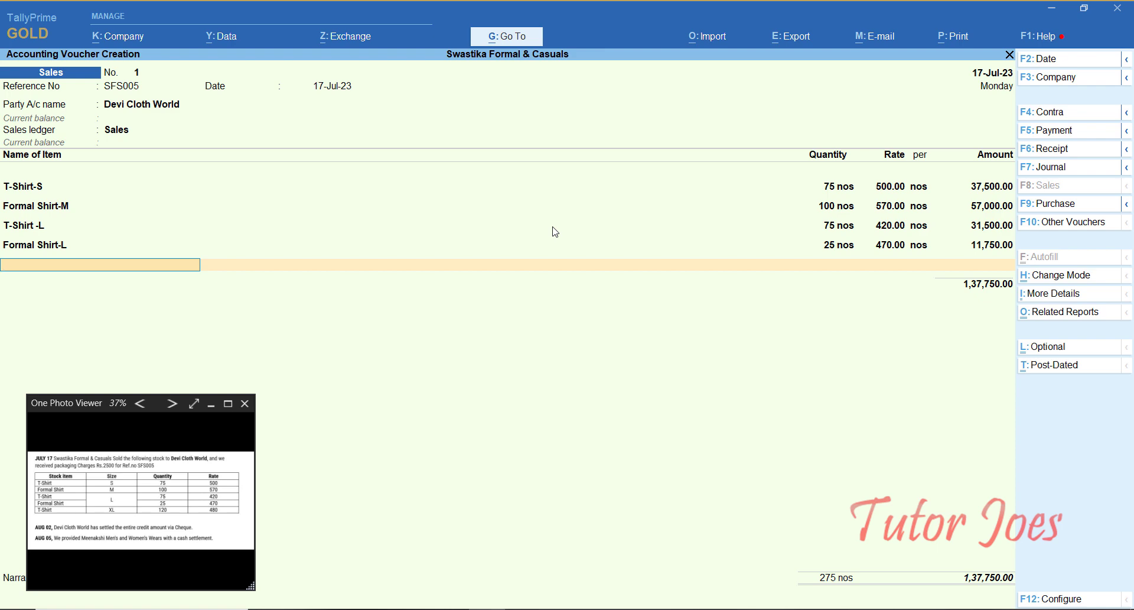
Step: Add T-Shirt-XL at 120 nos and rate 480, for an amount of 57,600.00
type("T")
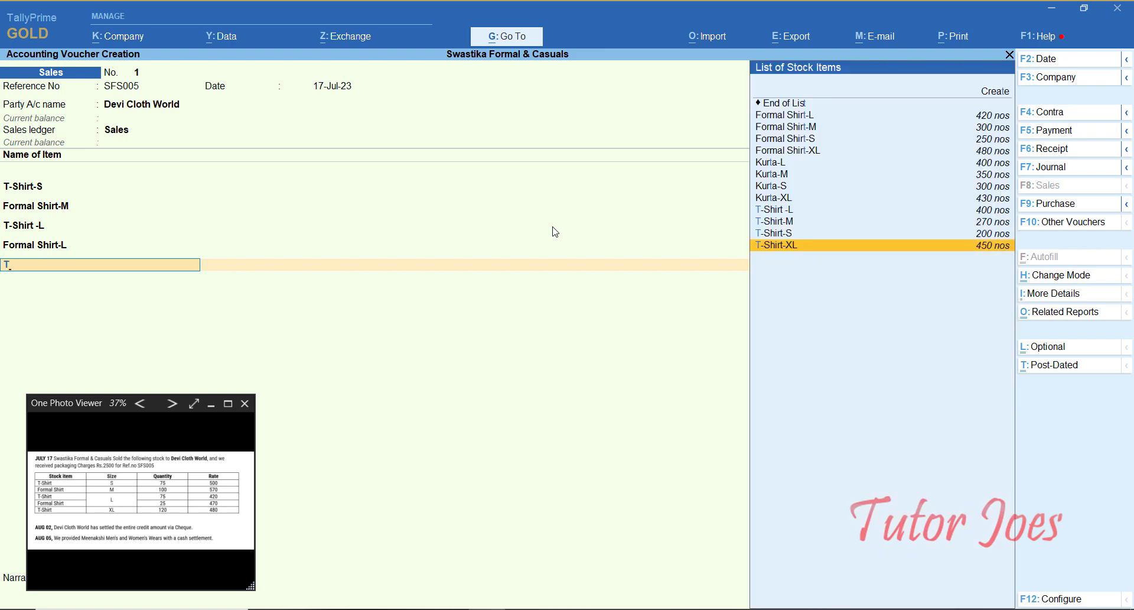
key("Up")
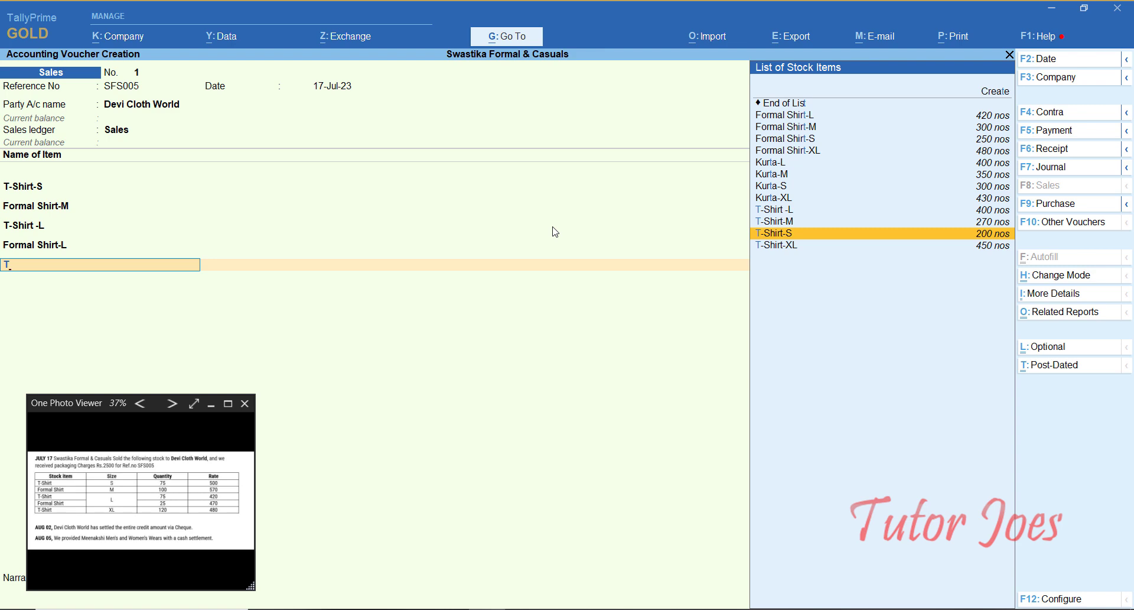
key("Down")
key("Return")
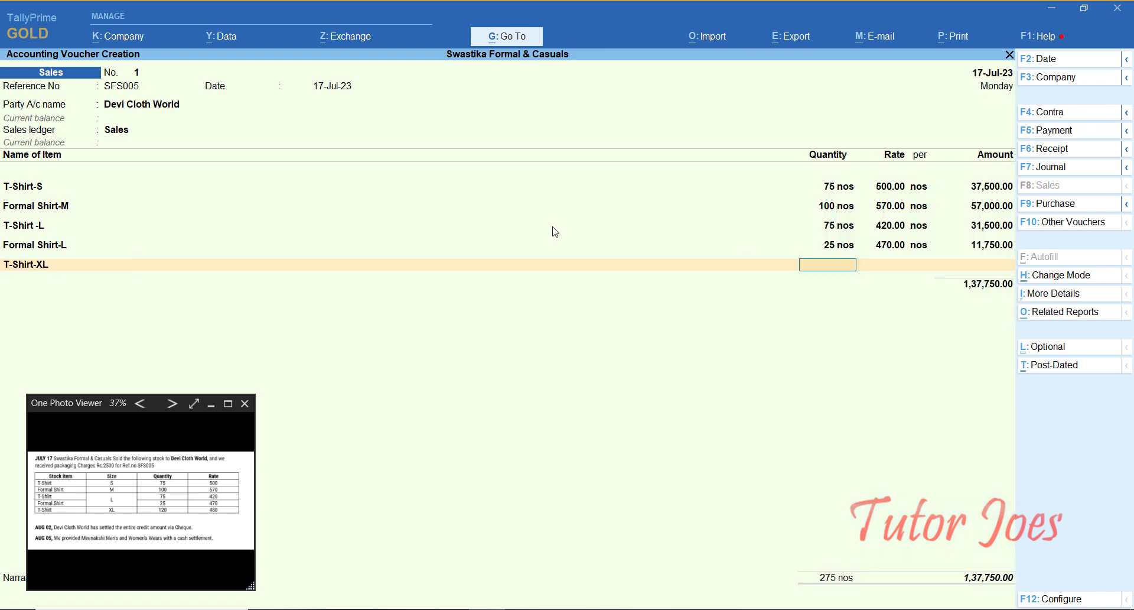
type("120")
key("Return")
type("480")
key("Return")
key("Return")
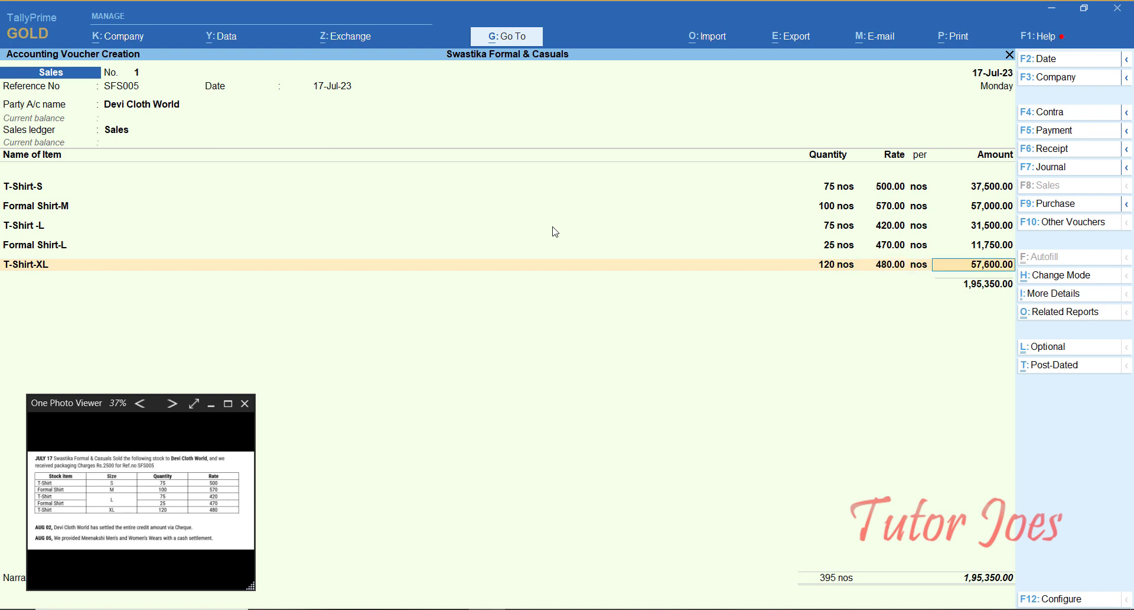
key("Return")
key("Return")
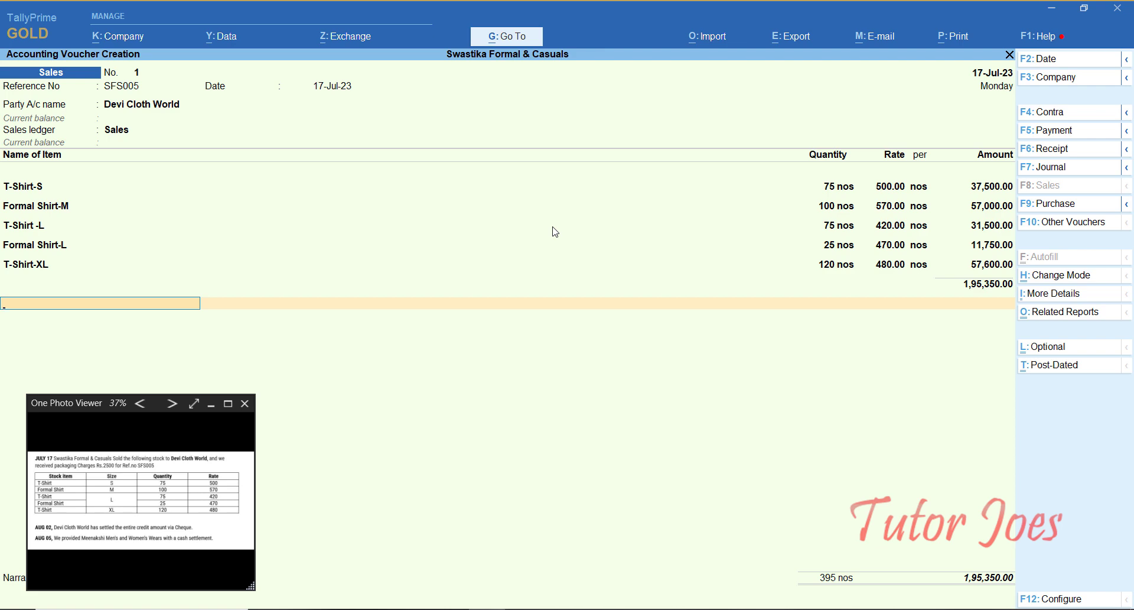
key("alt+c")
Step: Create and save a Package Charges ledger under Indirect Incomes with type Not Applicable
type("Pa")
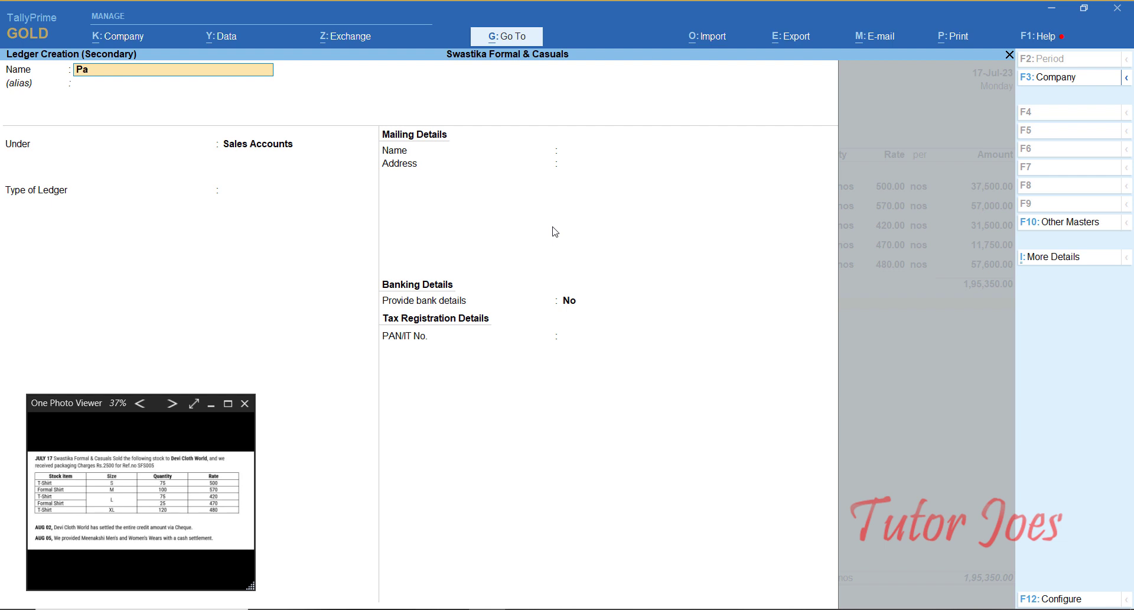
type("ckage Charges")
key("Return")
key("Return")
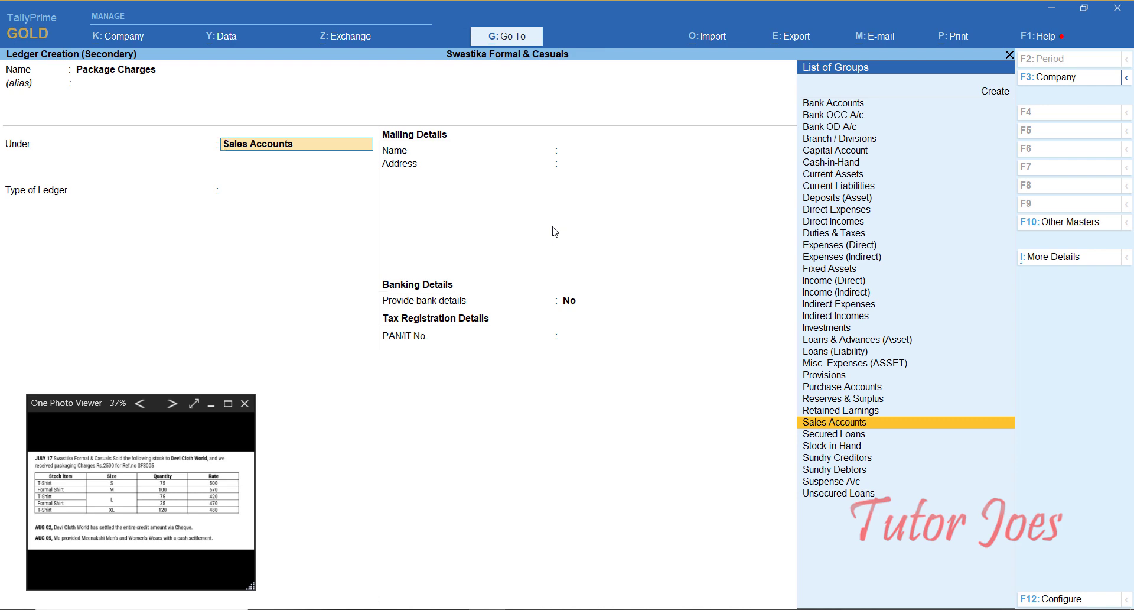
type("In")
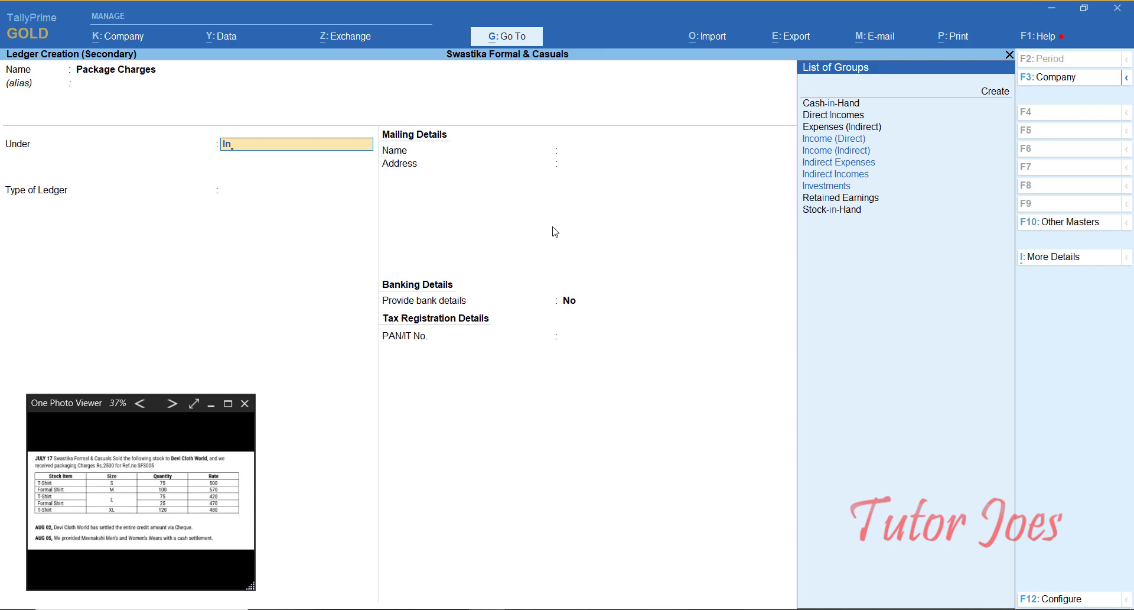
key("Up")
key("Return")
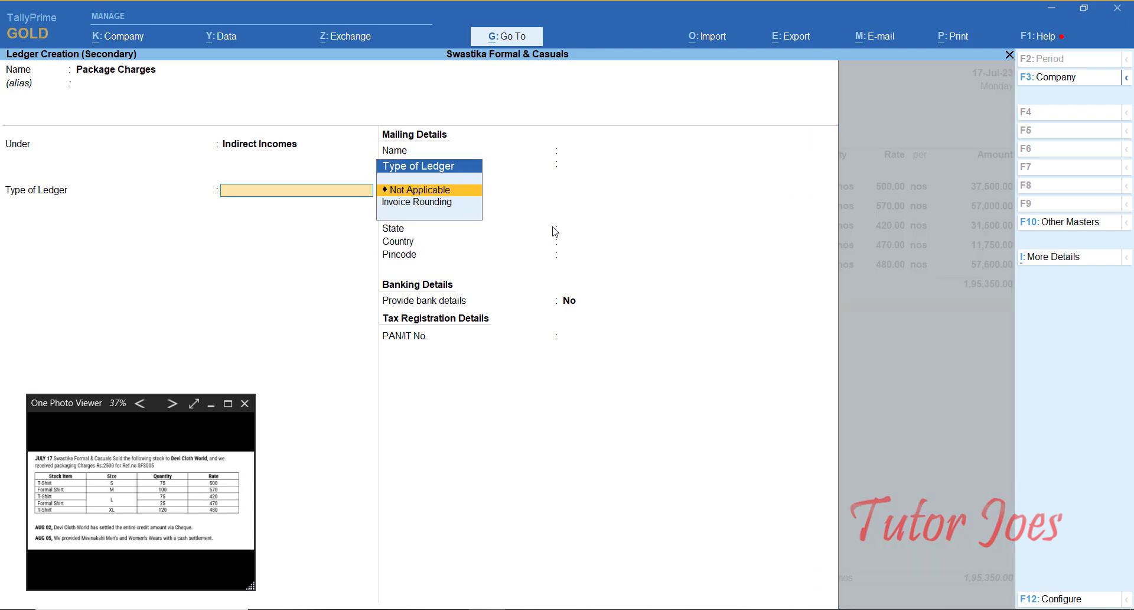
key("Return")
key("ctrl+a")
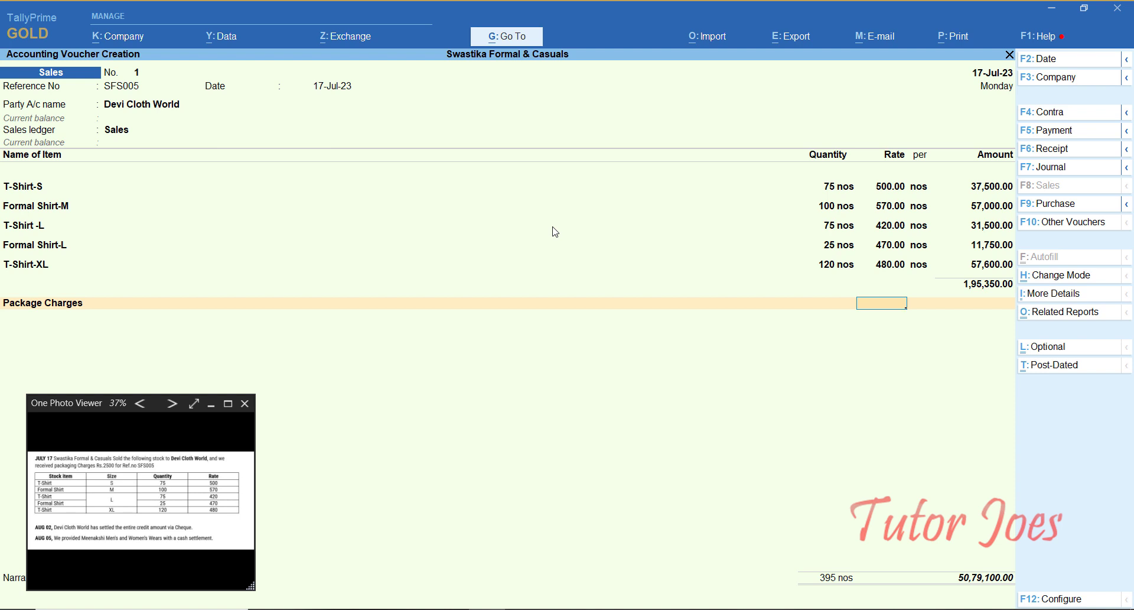
Step: Correct Package Charges to a 2,500.00 amount with no rate, totalling 1,97,850.00
type("500")
key("Return")
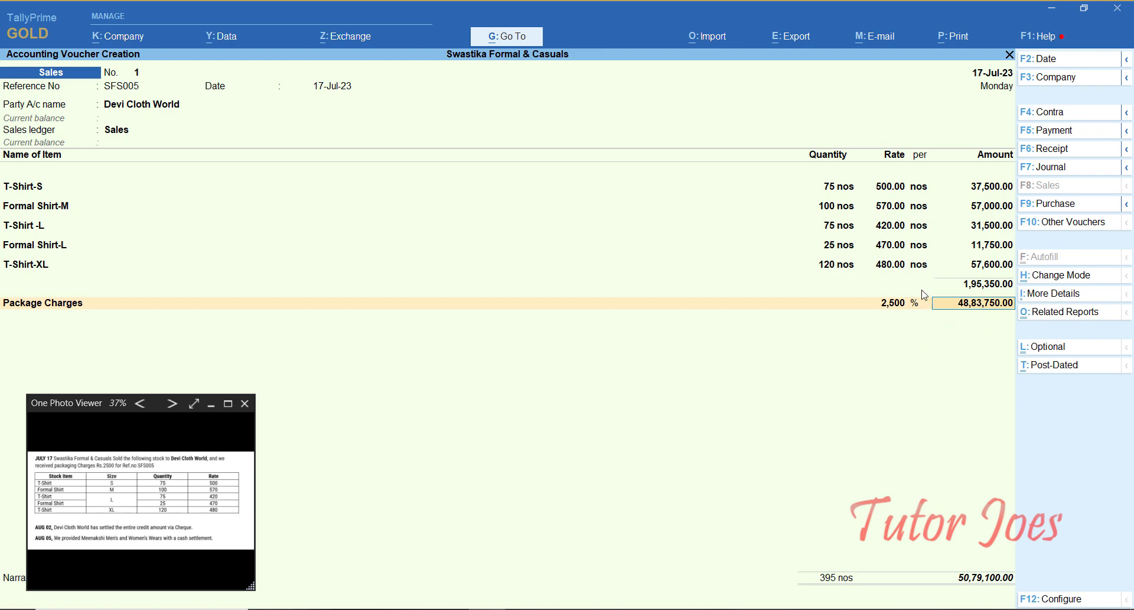
left_click(884, 306)
key("Delete")
key("Delete")
key("Delete")
key("Delete")
key("Delete")
key("Return")
type("2500")
key("Return")
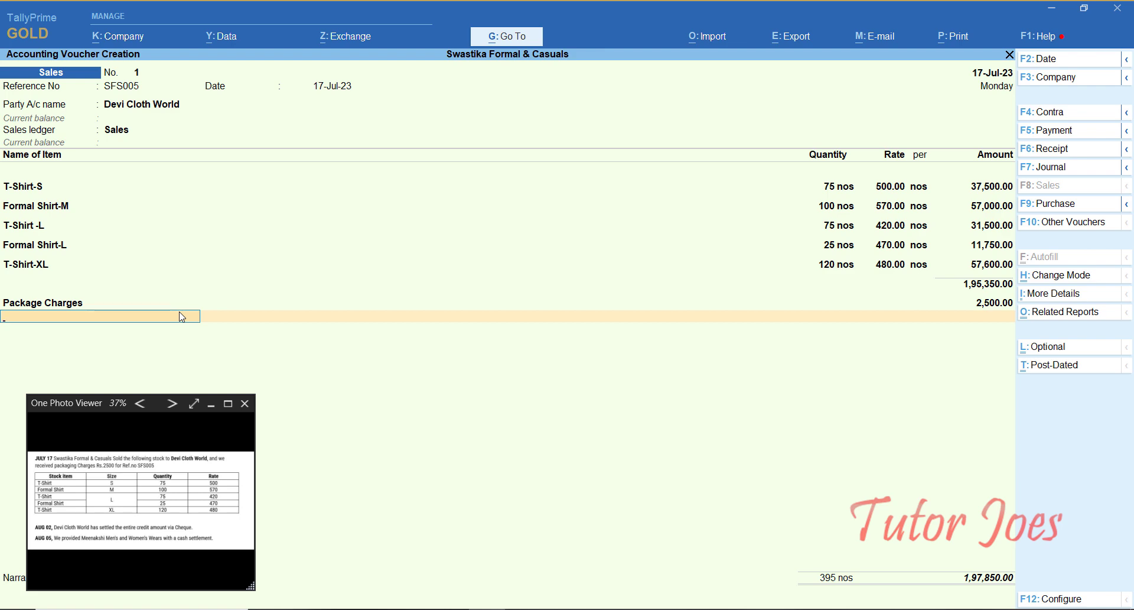
key("Return")
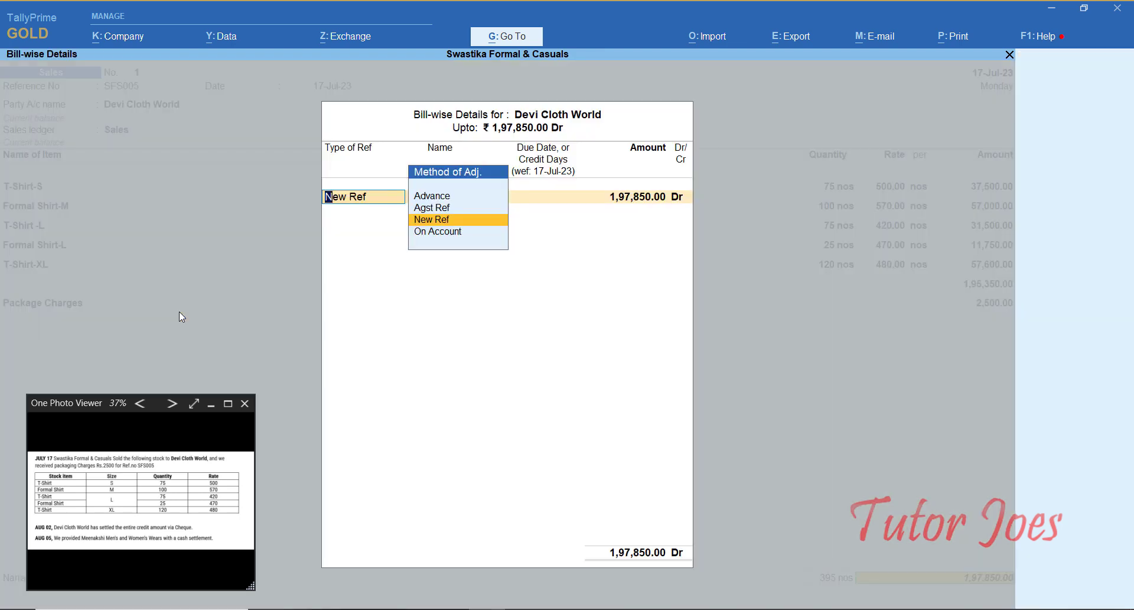
Step: Allocate the sale to new bill reference S1 for the full amount and save Sales No. 1
key("Return")
type("S1")
key("Return")
key("Return")
key("Return")
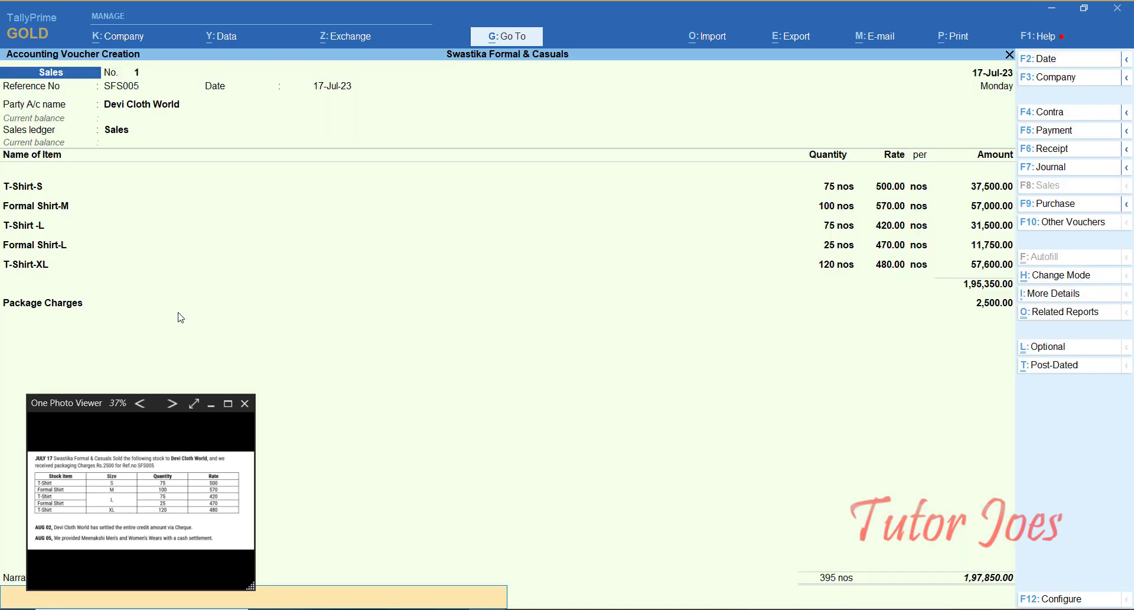
key("Return")
key("Return")
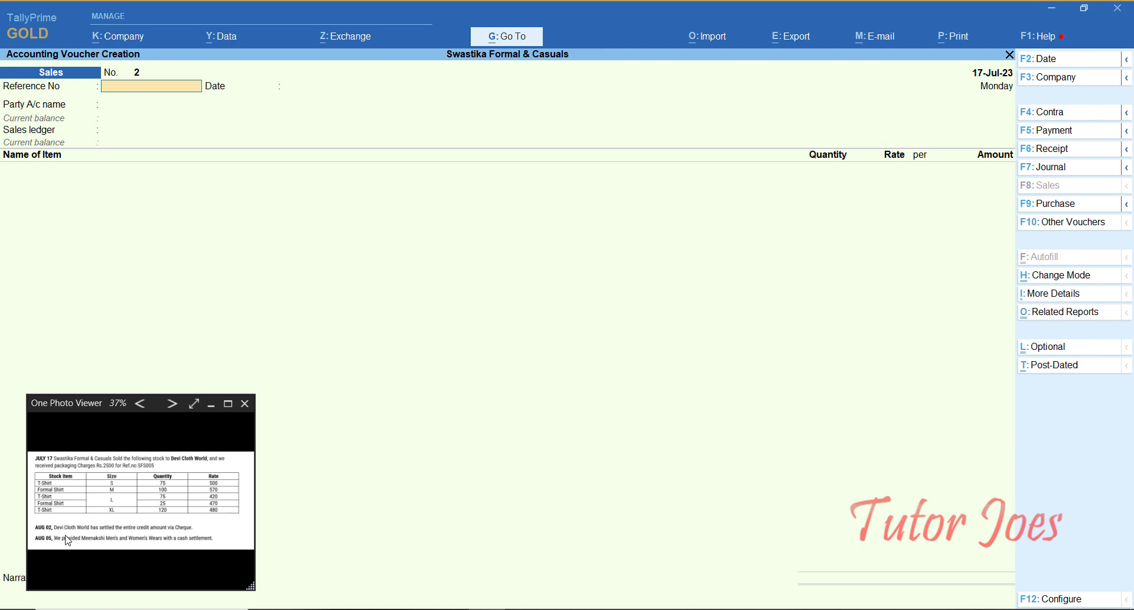
key("F6")
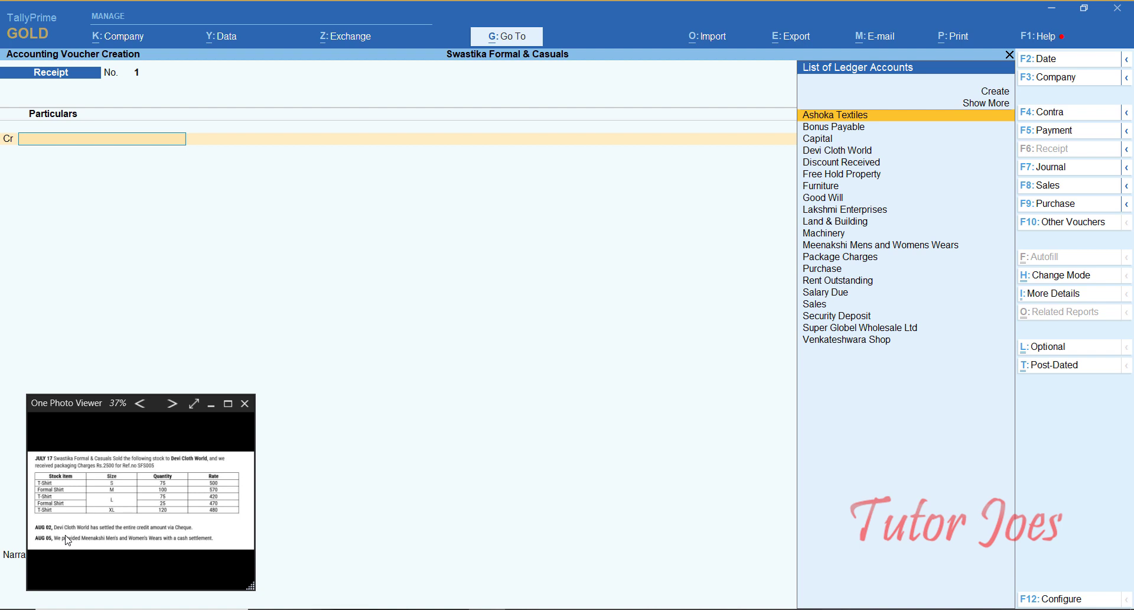
Step: Credit Devi Cloth World on Receipt No. 1 and enter the 1,97,850 amount
type("De")
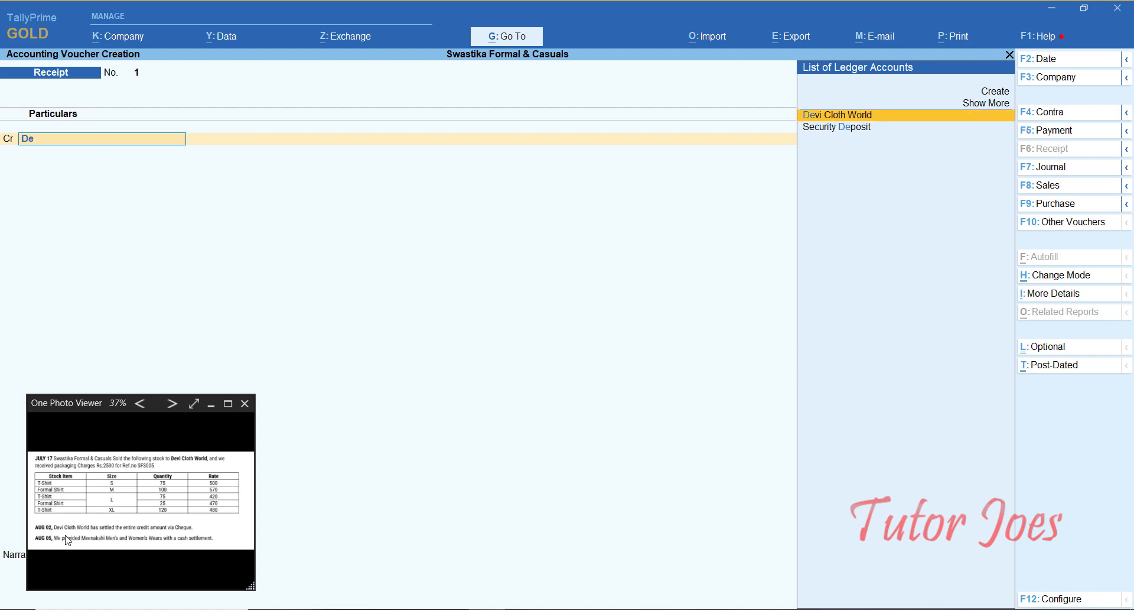
key("Return")
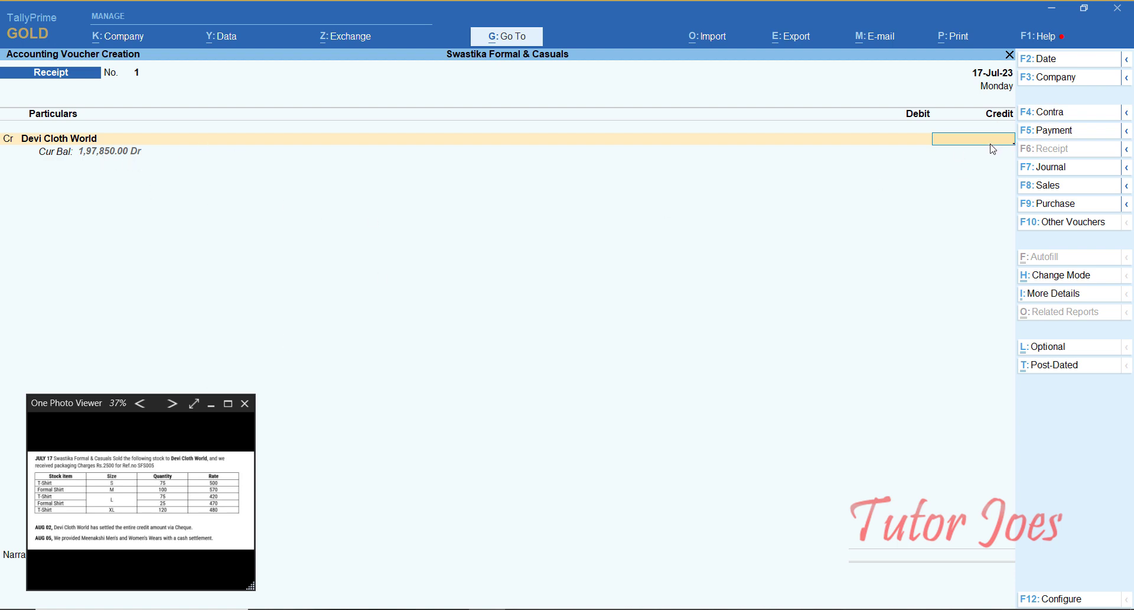
type("9")
type("7,")
type("850")
Step: Settle the 1,97,850.00 credit against Devi Cloth World's pending bill S1
key("Return")
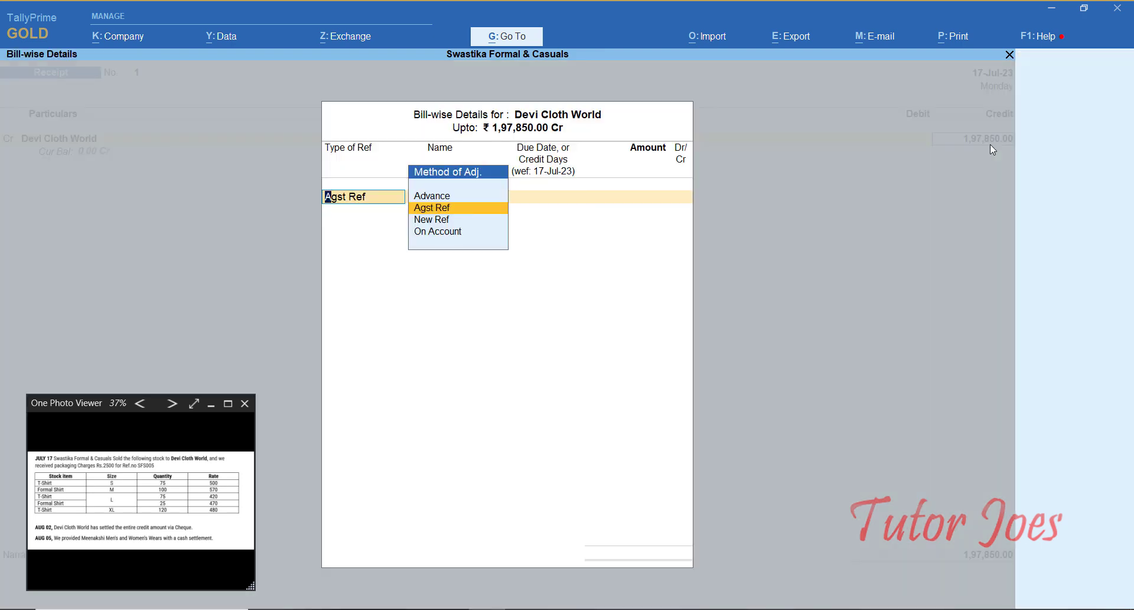
key("Return")
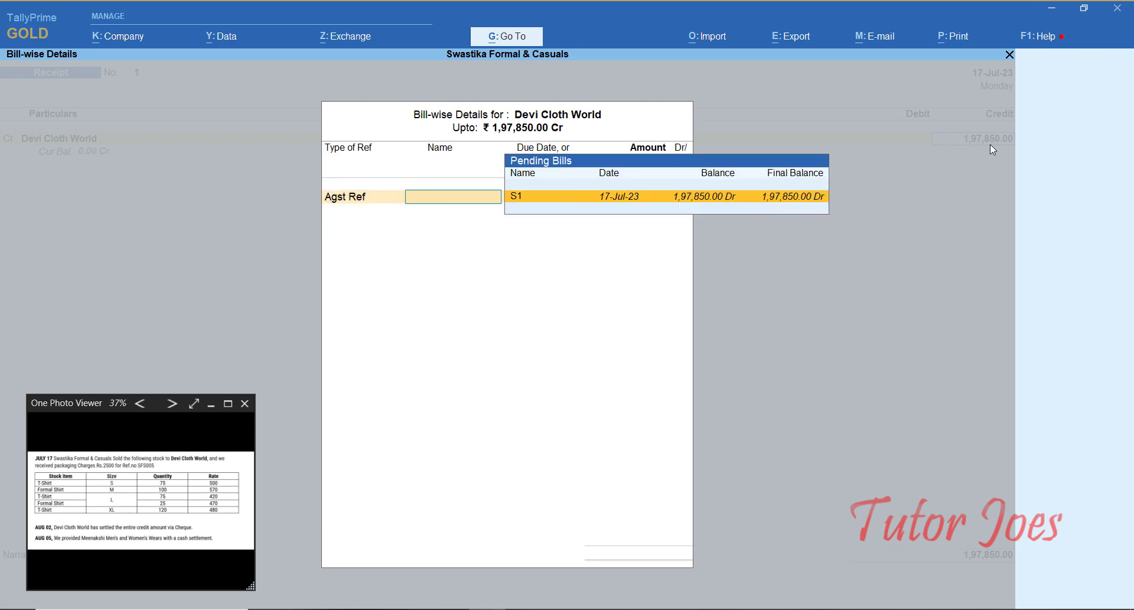
key("Return")
key("Return")
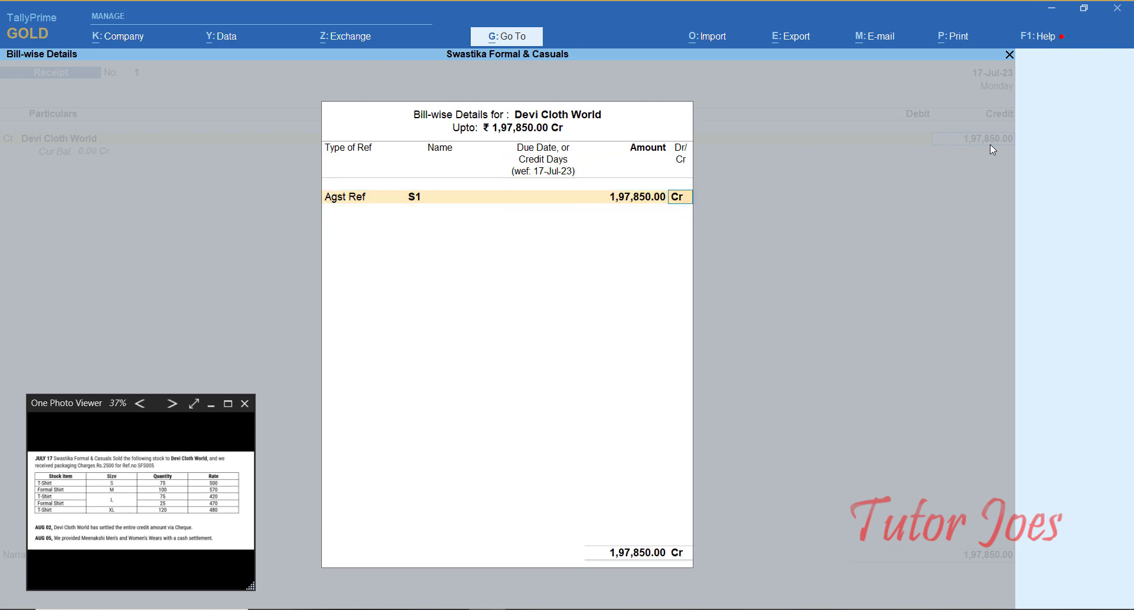
key("Return")
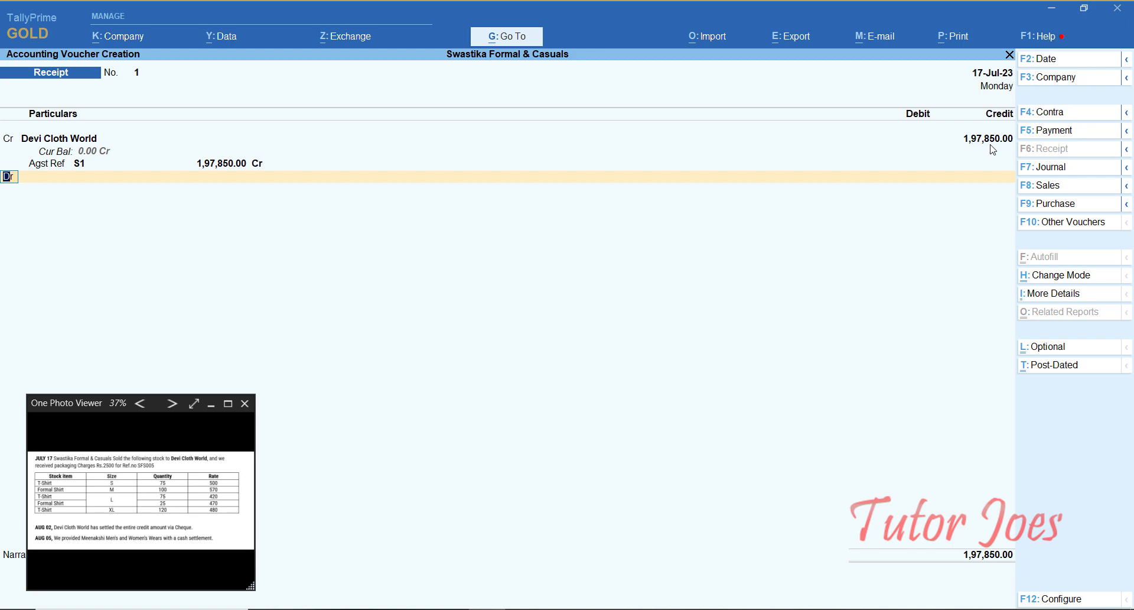
key("Return")
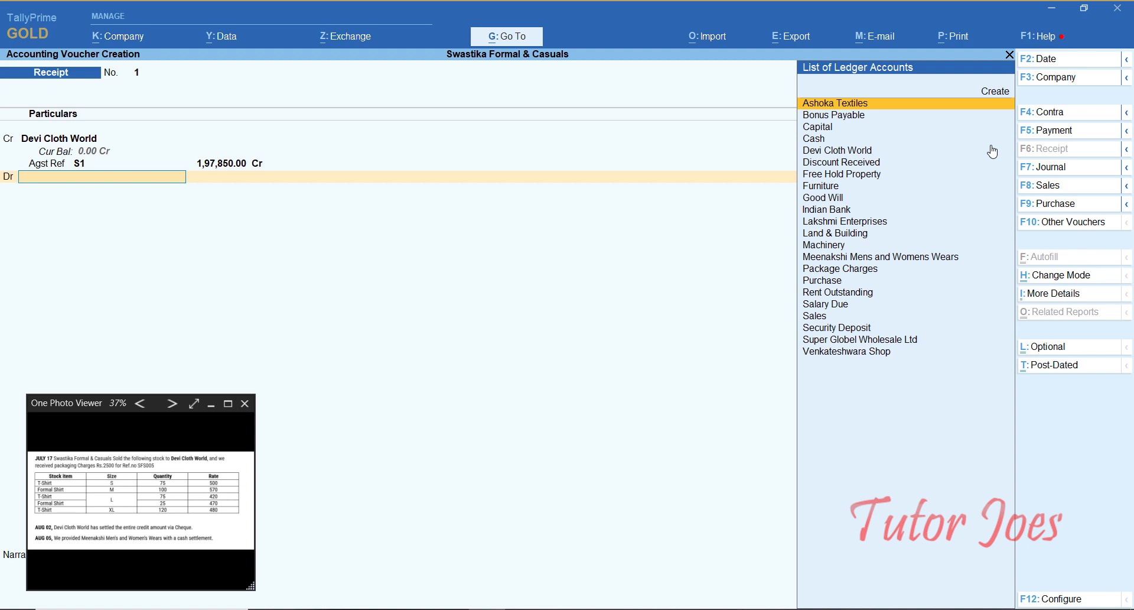
Step: Debit Indian Bank 1,97,850.00 with Cheque/DD bank allocation and finish the receipt
type("In")
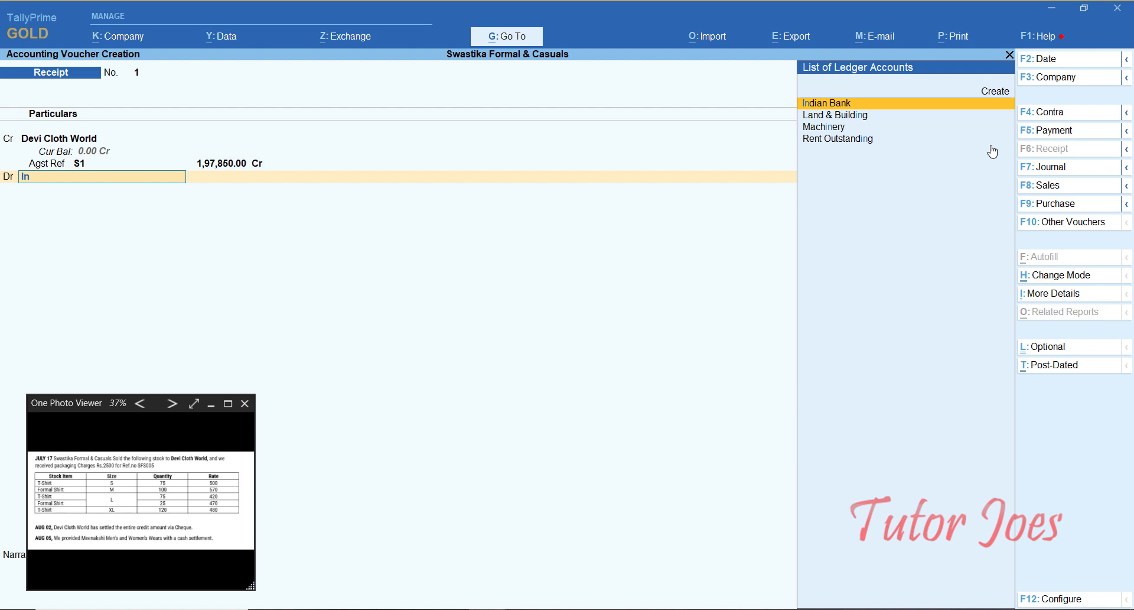
key("Return")
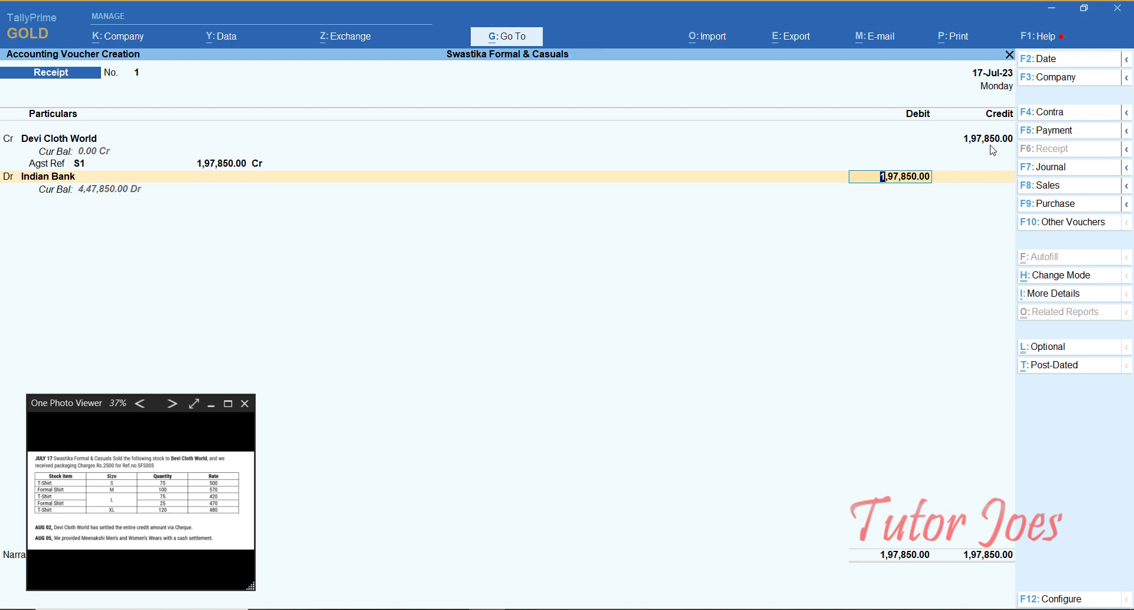
key("Return")
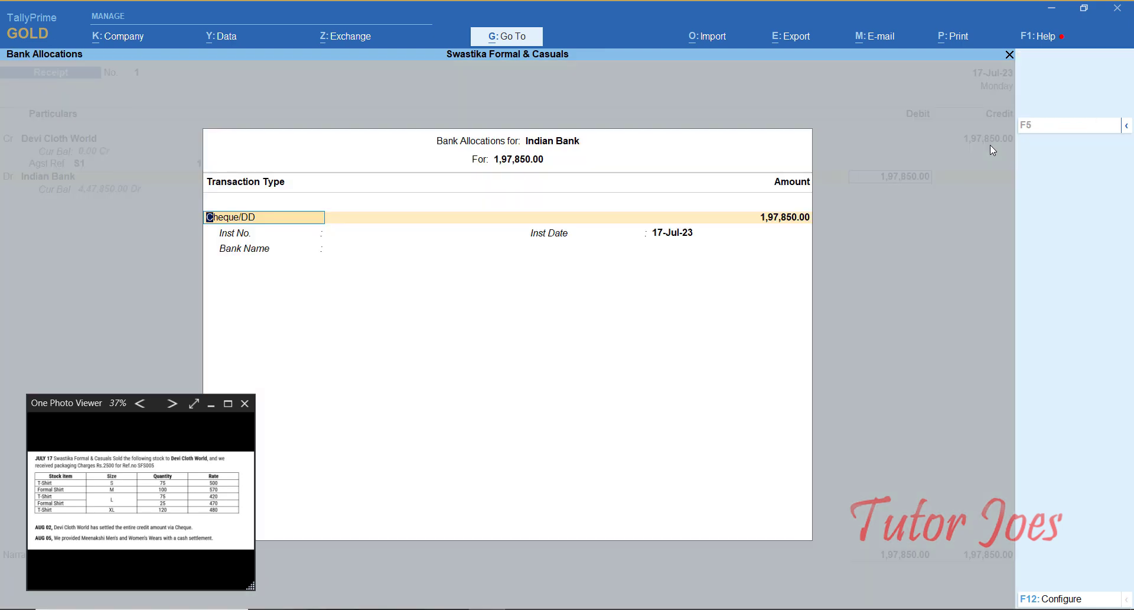
key("Return")
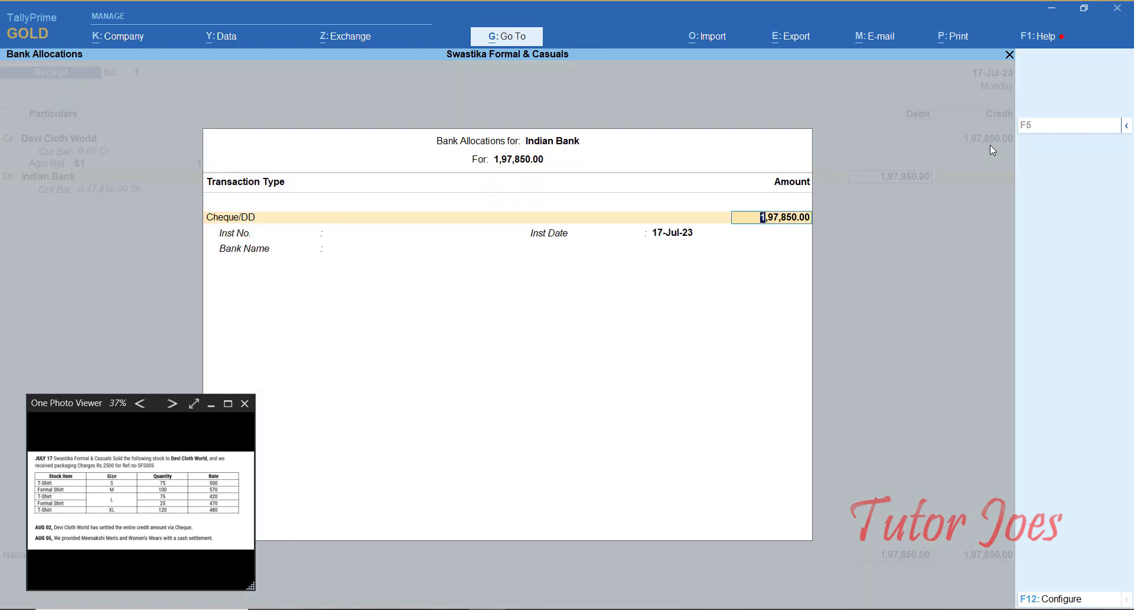
key("Return")
key("Return")
key("Return")
key("Return")
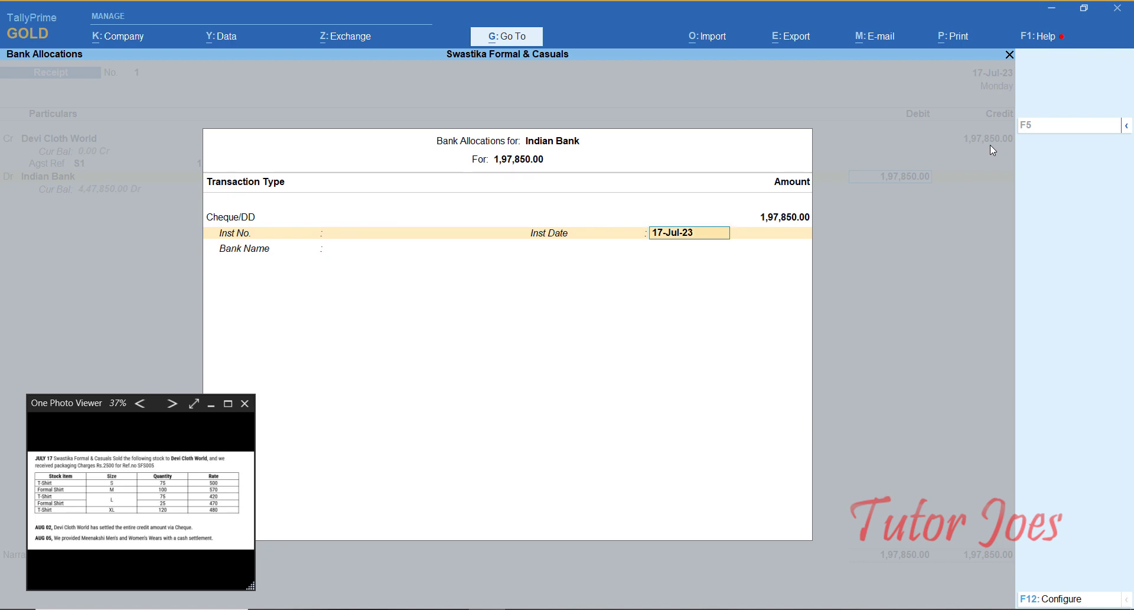
key("Return")
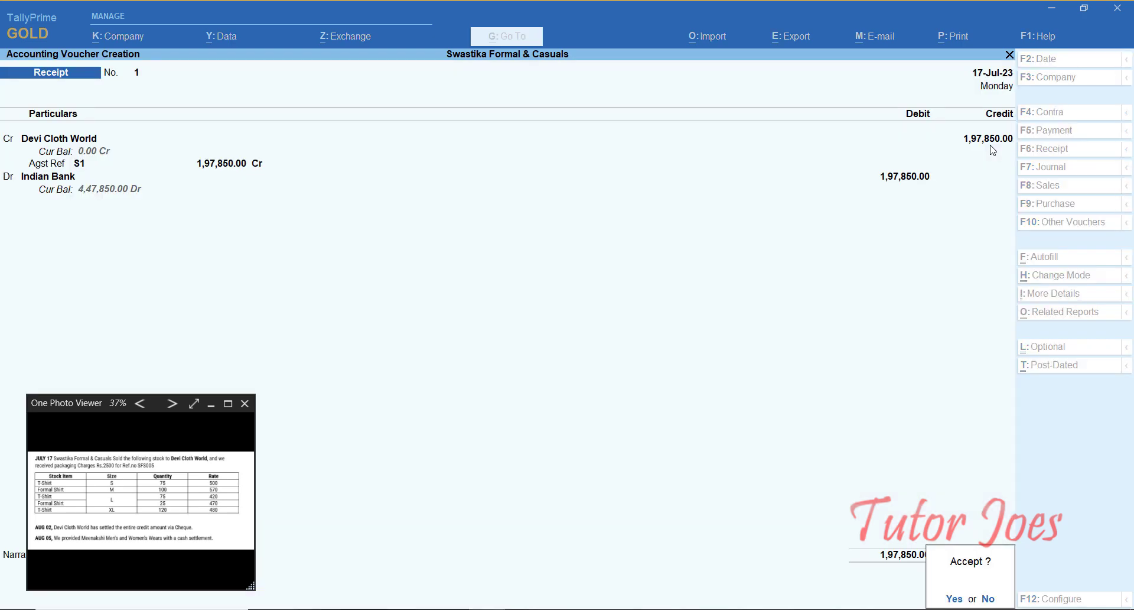
key("Return")
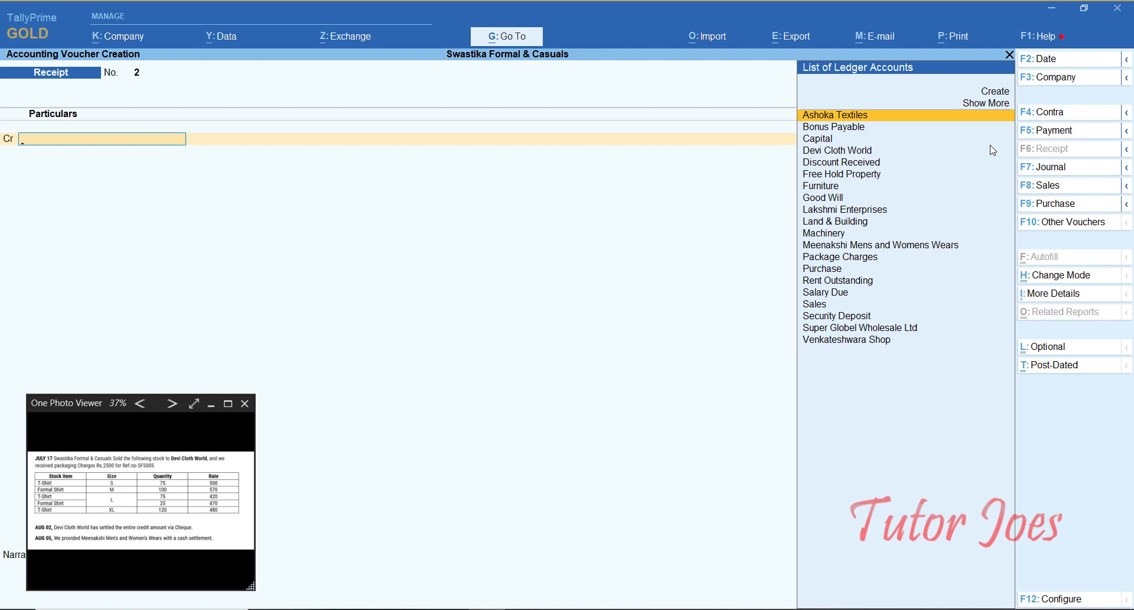
Step: Re-date the saved receipt to 2-Aug-23 through the Day Book and save it
key("Escape")
key("Down")
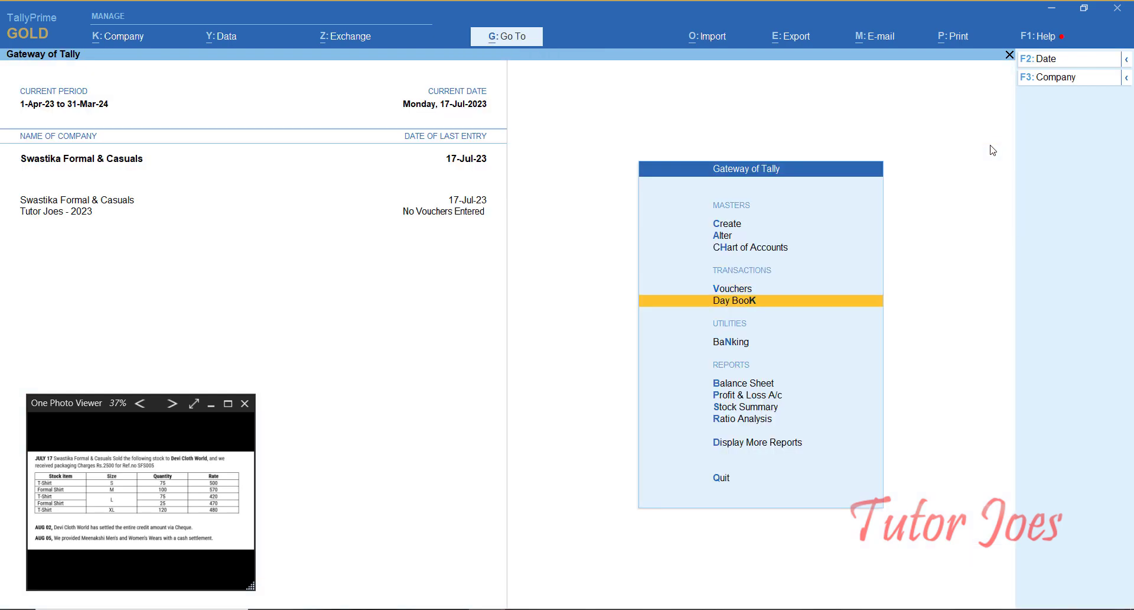
key("Return")
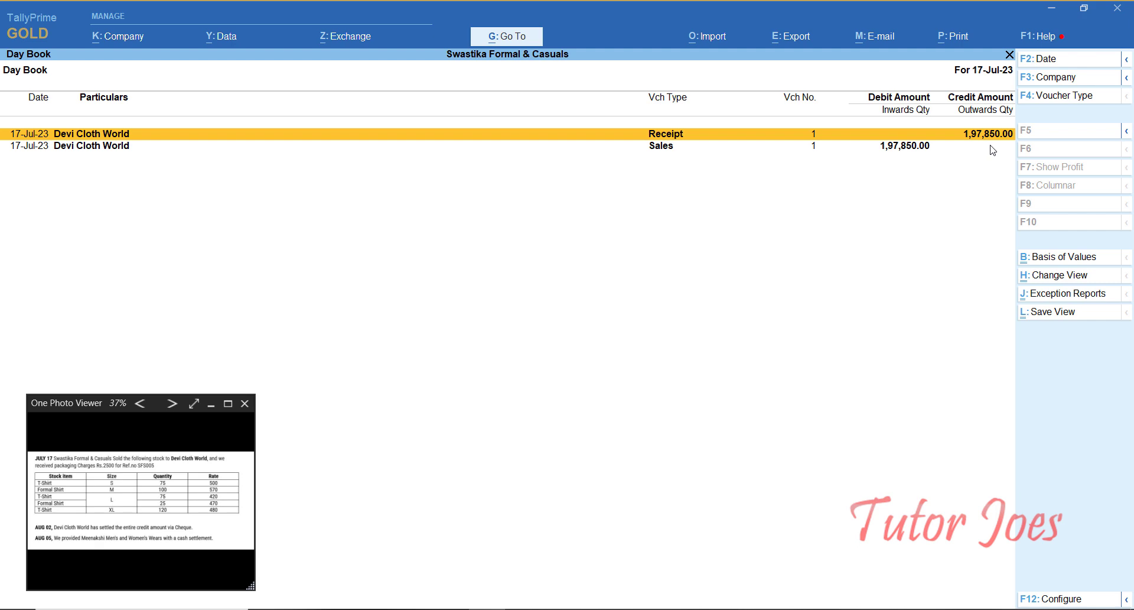
key("Return")
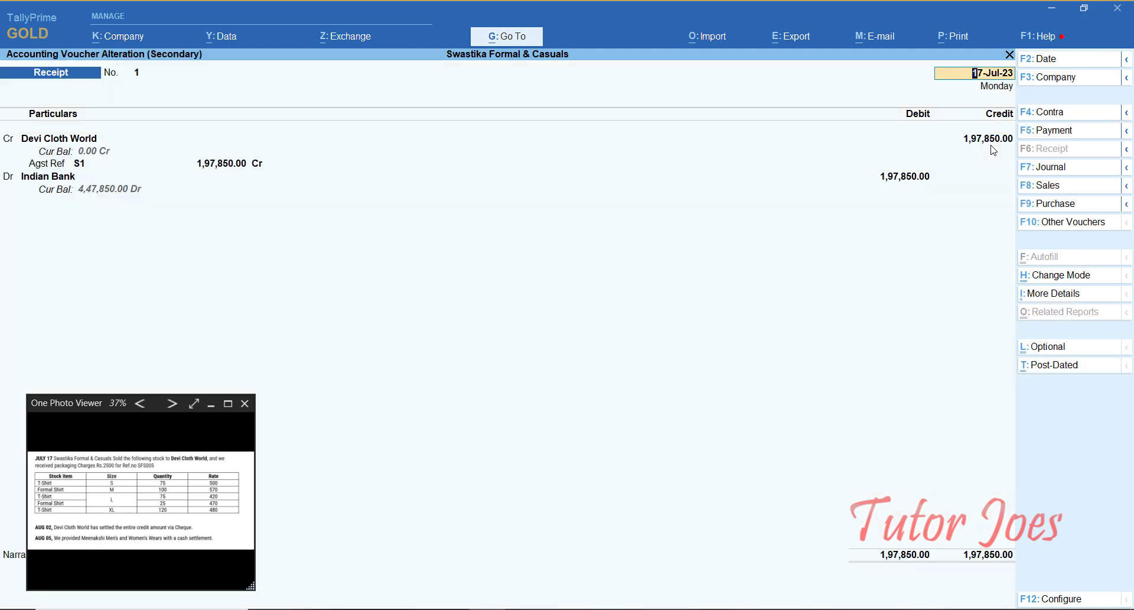
key("F2")
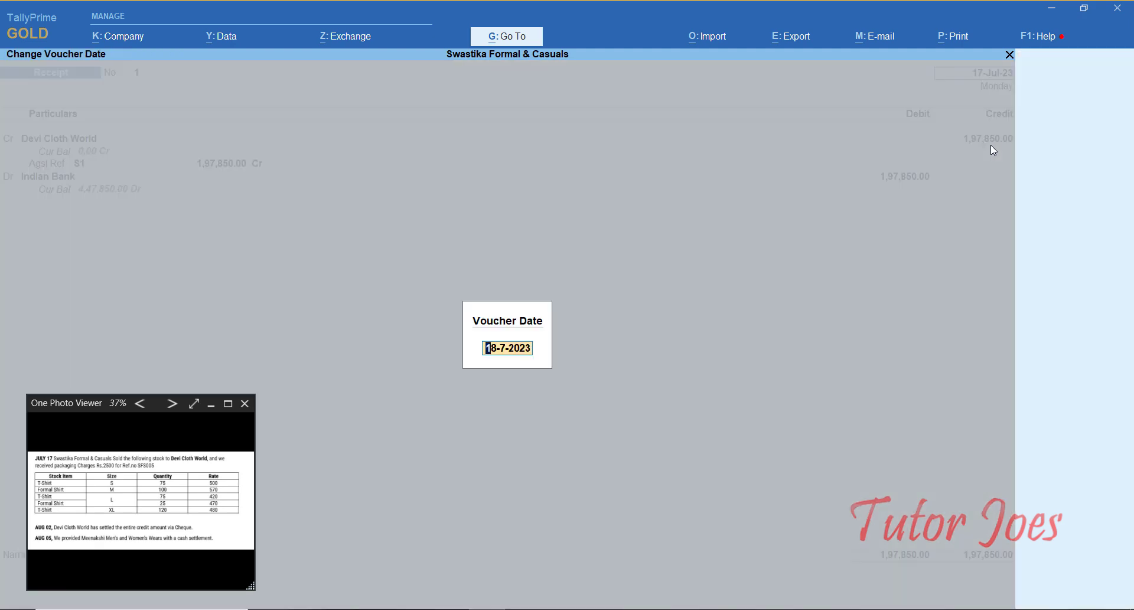
type("2-8")
key("Return")
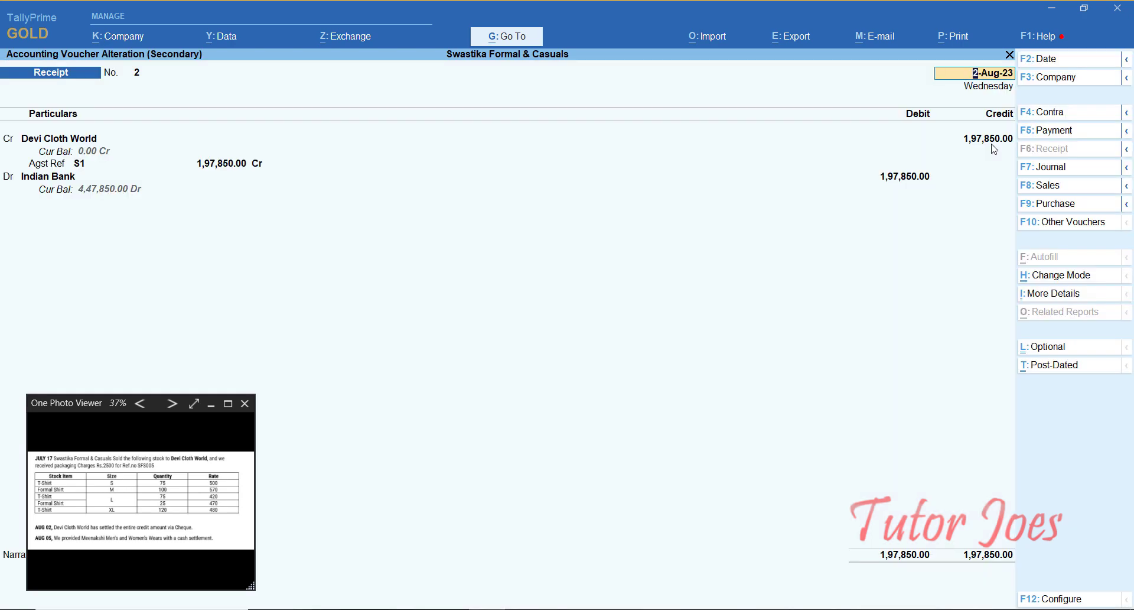
key("ctrl+a")
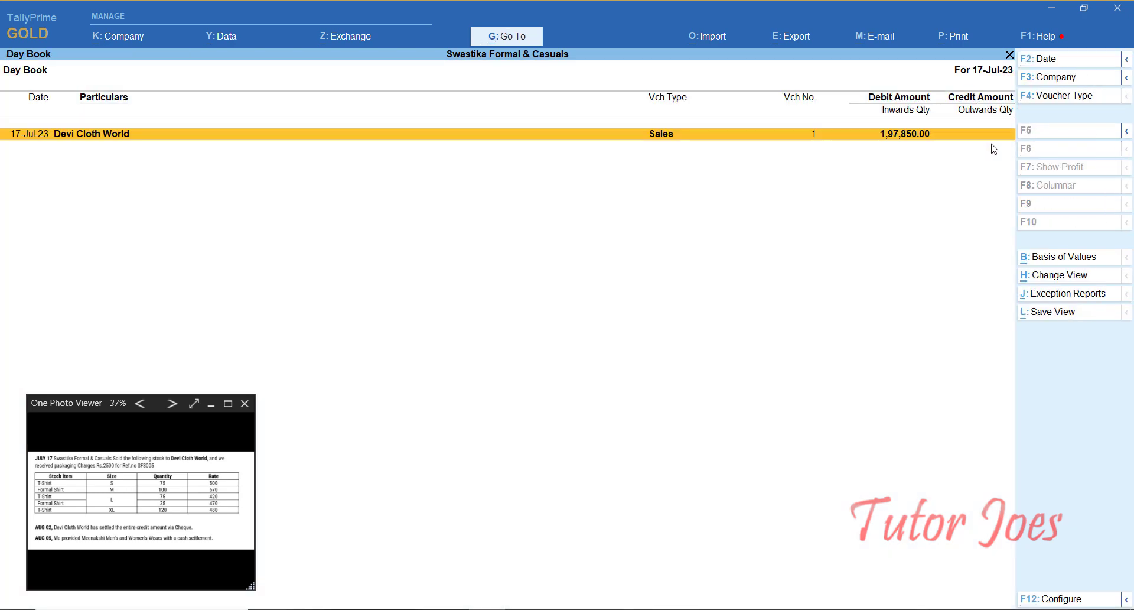
Step: Return from the Day Book to a blank new voucher entry screen
key("Escape")
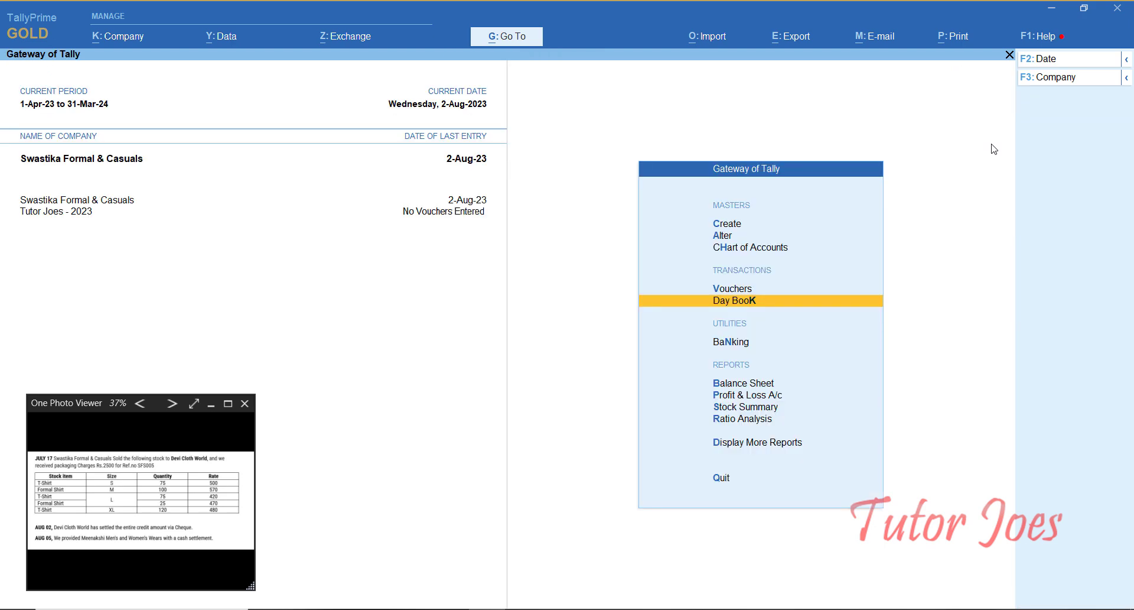
key("Up")
key("Return")
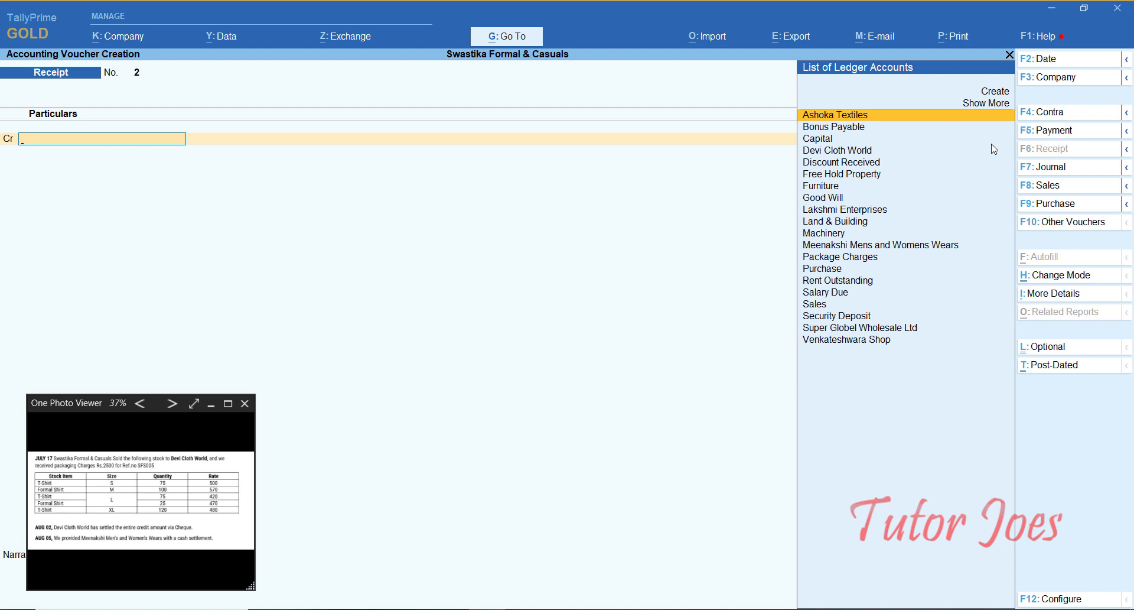
Step: Debit Meenakshi Mens and Womens Wears 9,00,990.00 against bill 2 on Payment No. 1, selecting Cash
key("F5")
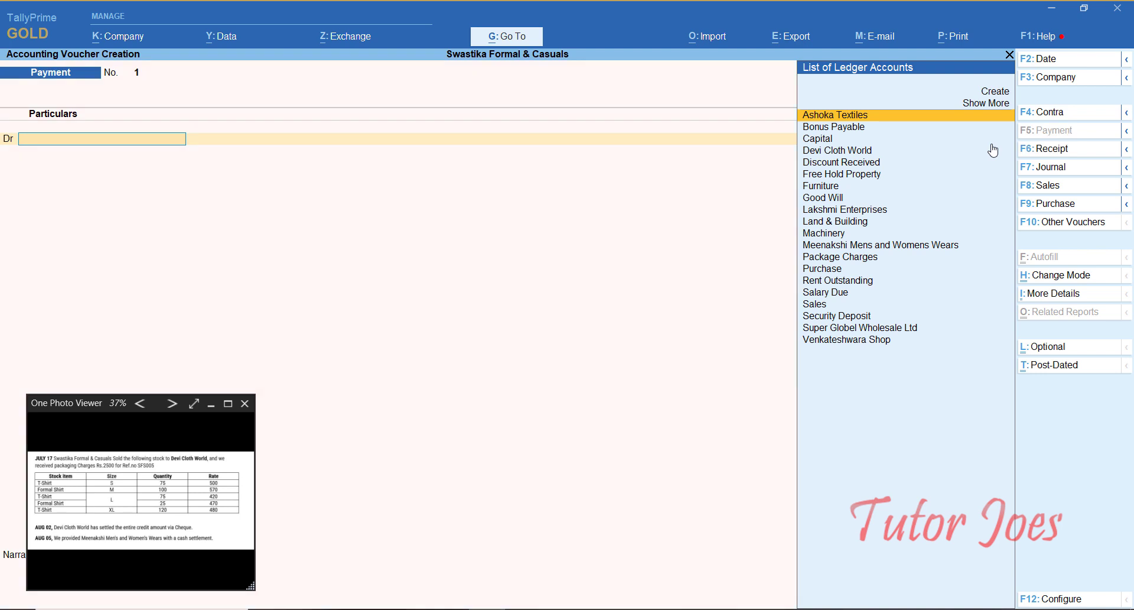
type("Me")
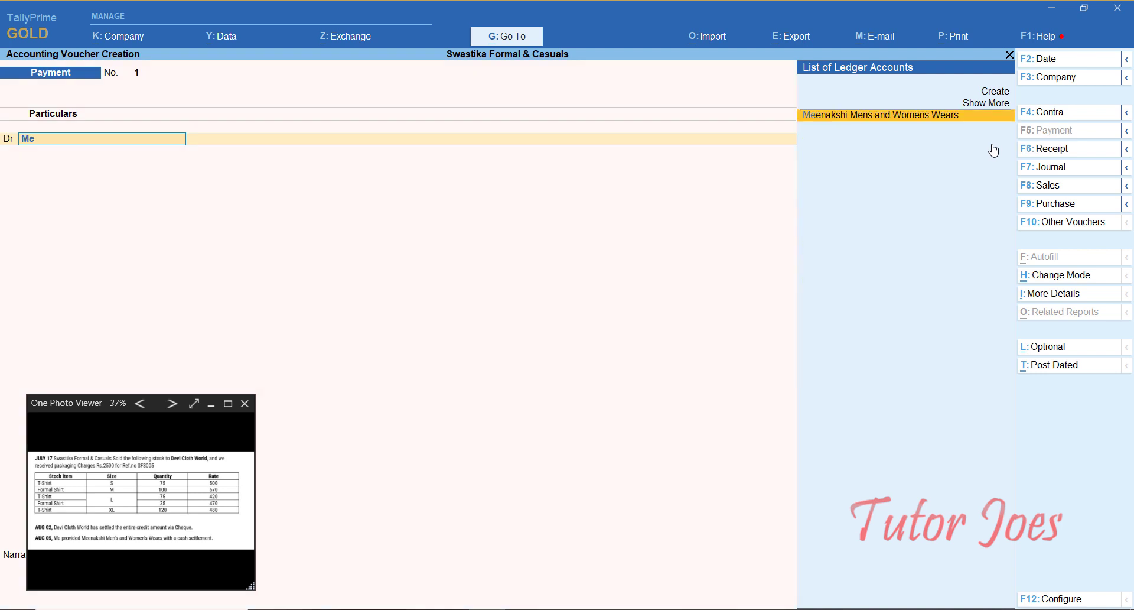
key("Return")
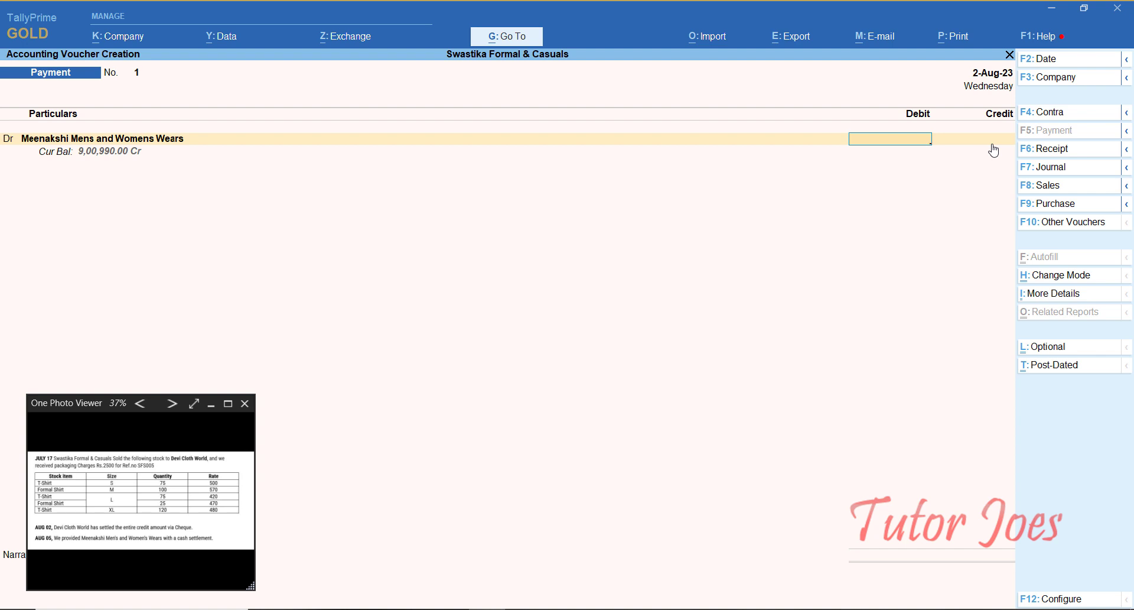
type("9000")
key("BackSpace")
type("990")
key("Return")
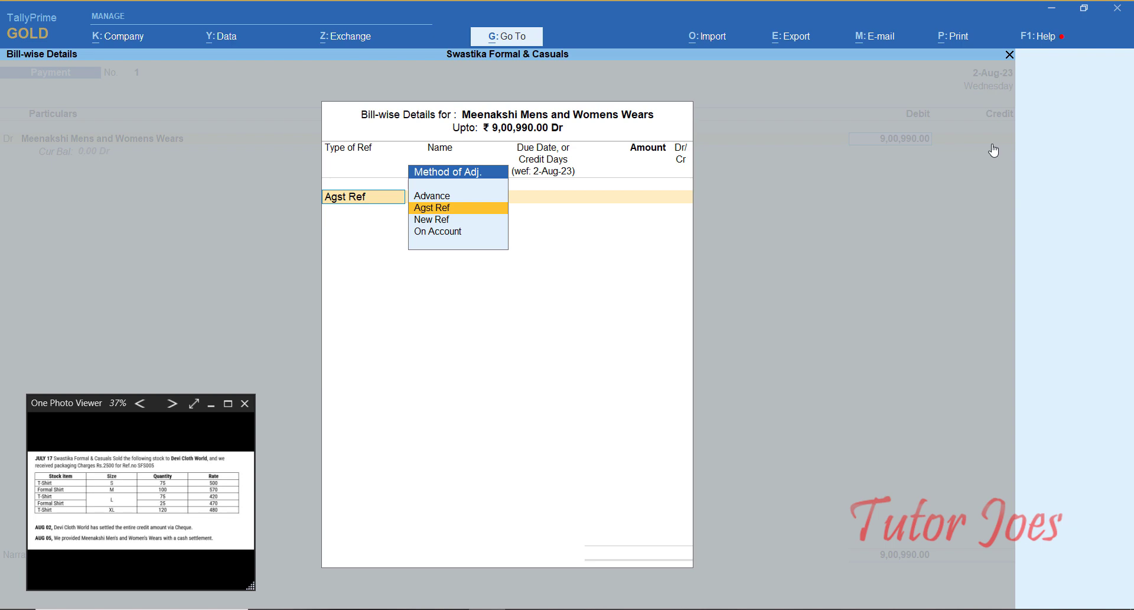
key("Return")
key("Return")
key("Return")
key("Return")
key("Return")
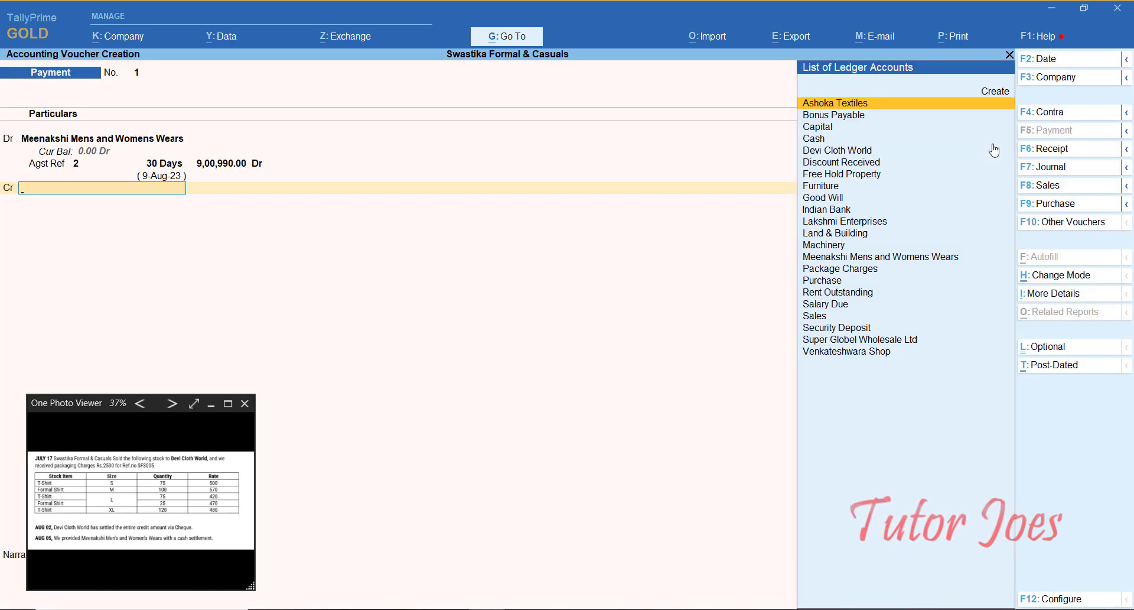
type("Ca")
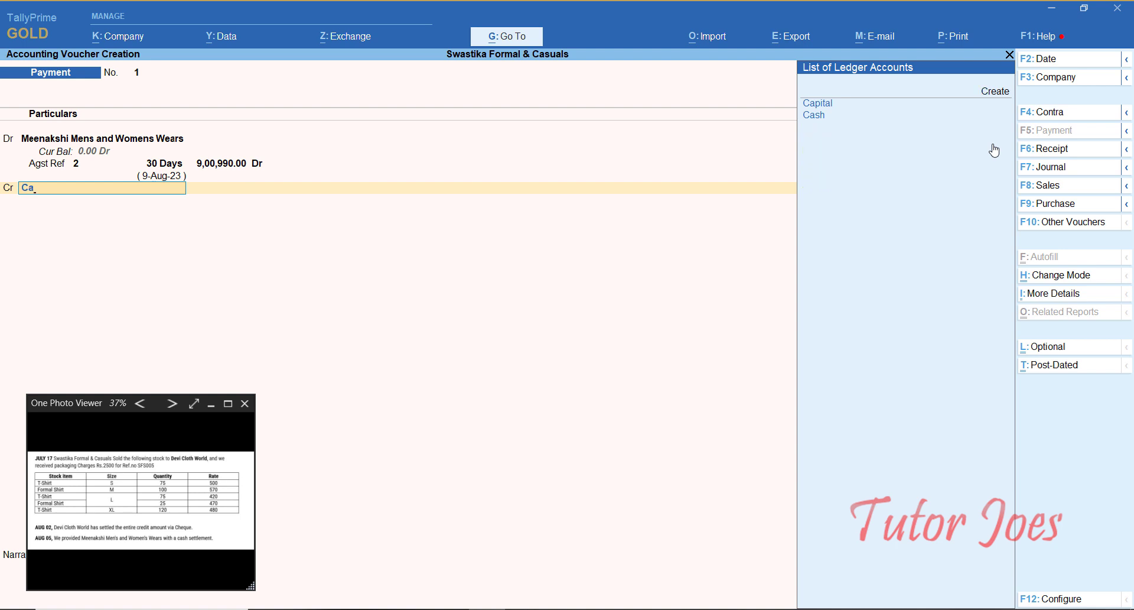
key("Down")
Step: Credit Cash 9,00,990.00, pass the Negative Cash warning, and save Payment No. 1
key("Return")
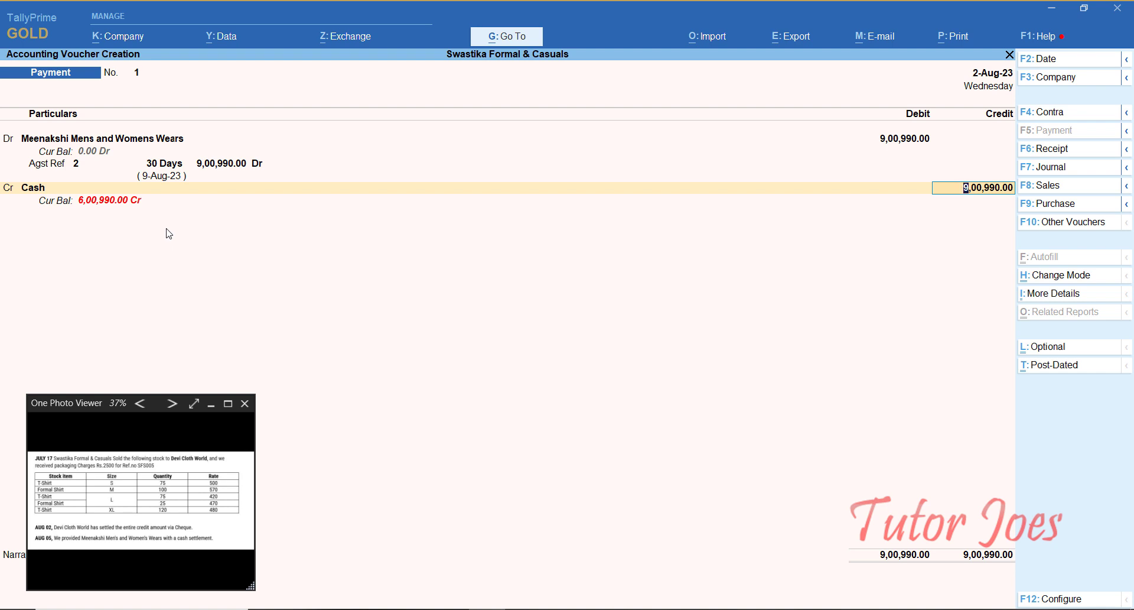
key("Return")
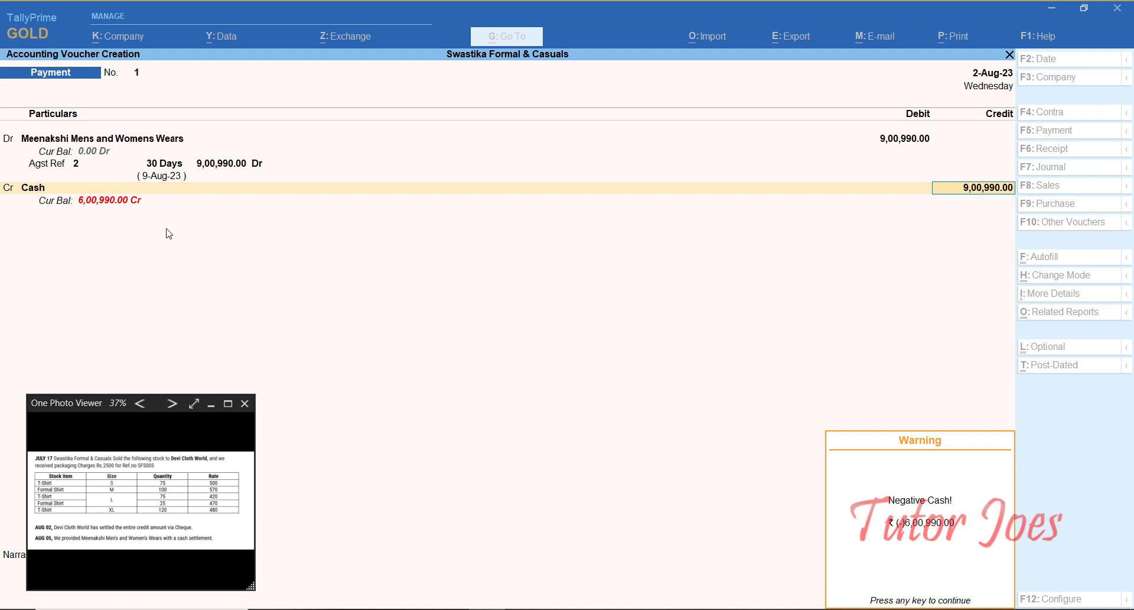
key("Return")
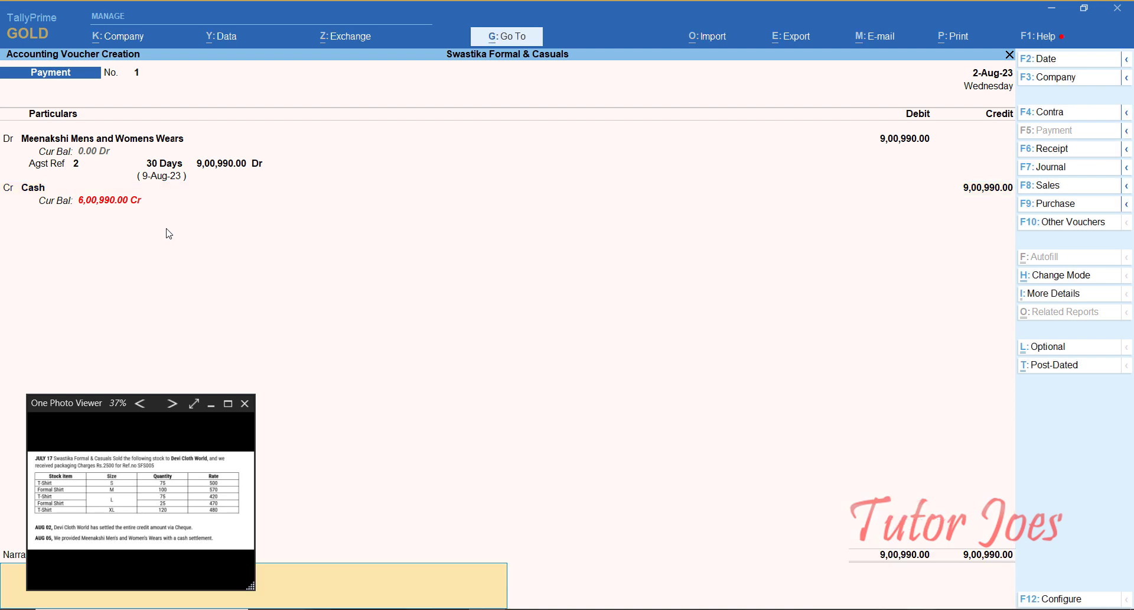
key("Return")
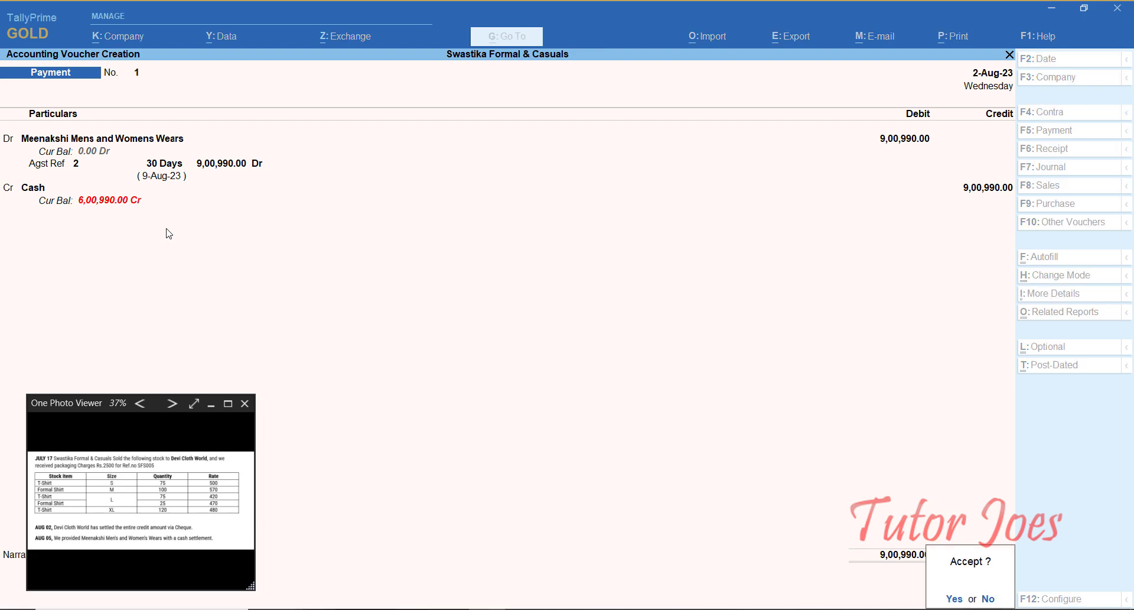
key("Return")
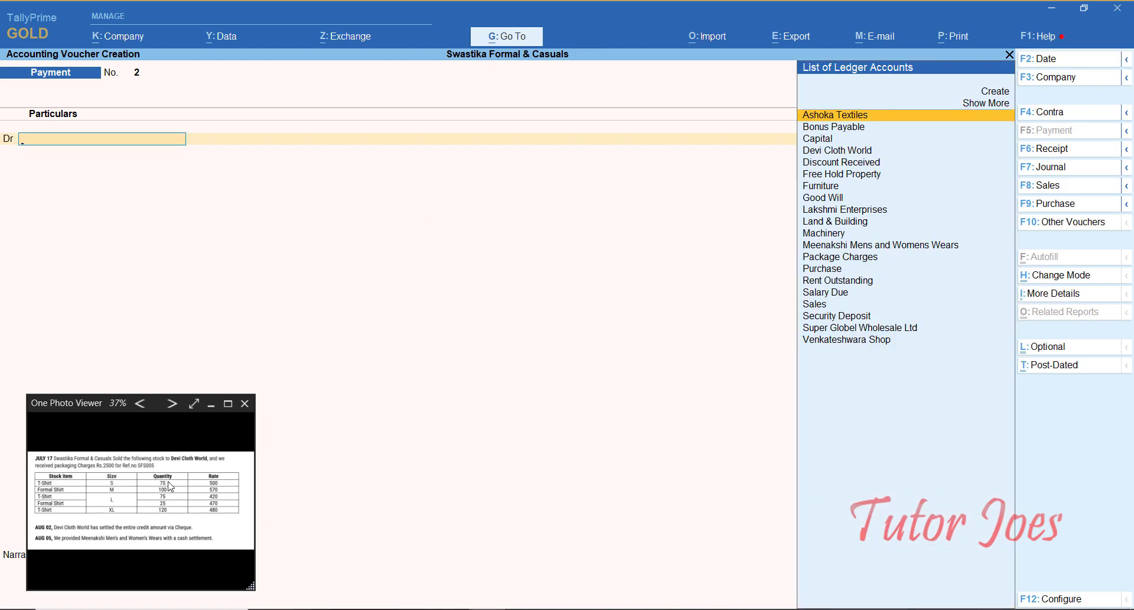
Step: Close the exercise reference photo and quit the blank payment voucher to the main menu
left_click(245, 404)
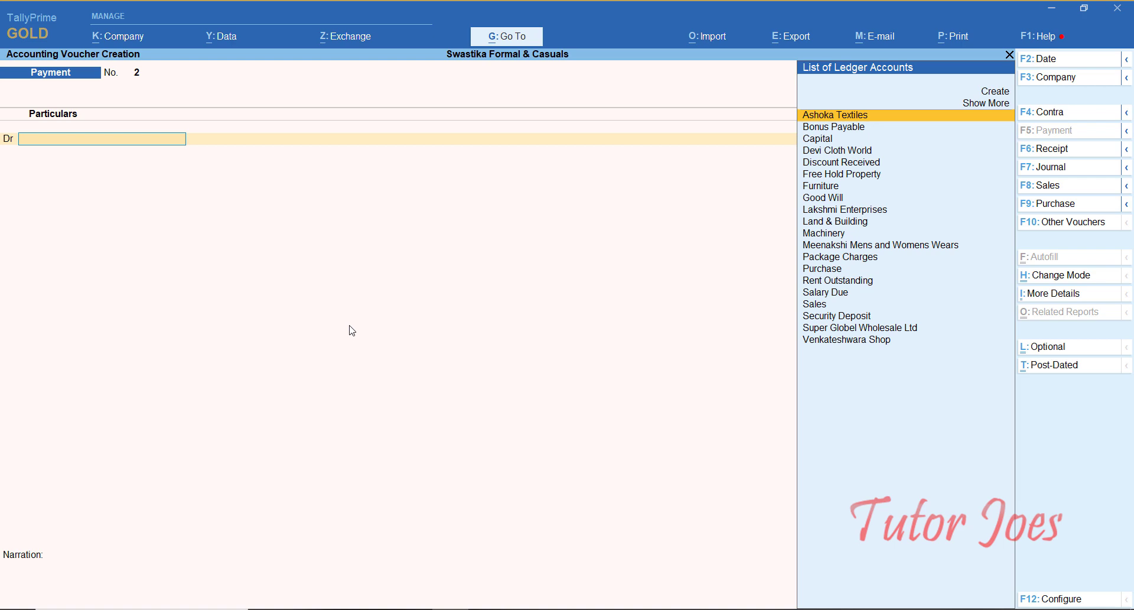
key("Escape")
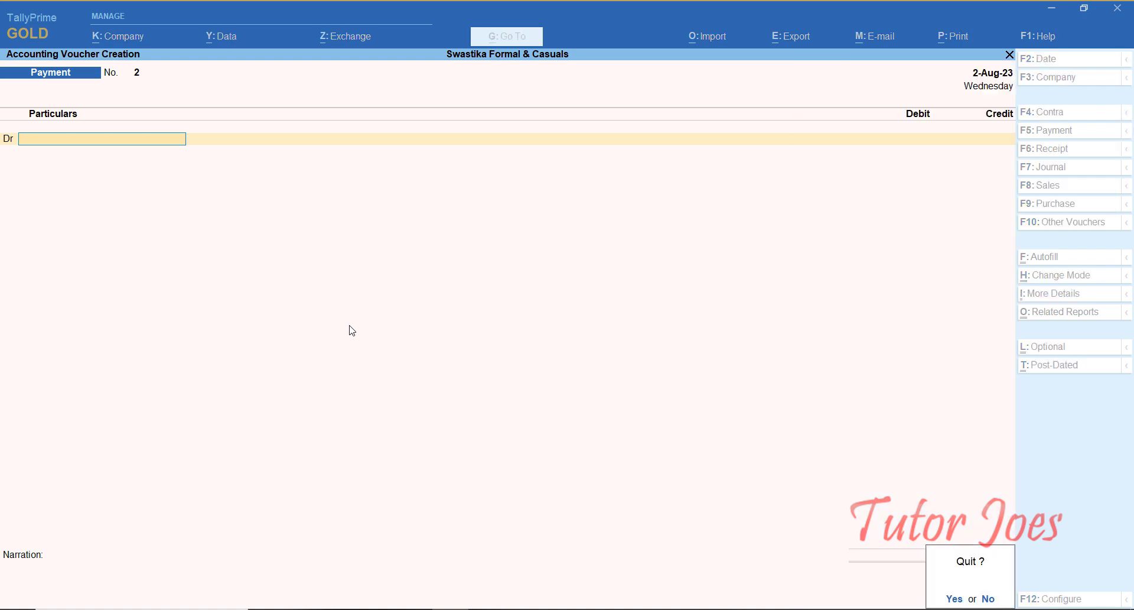
key("Return")
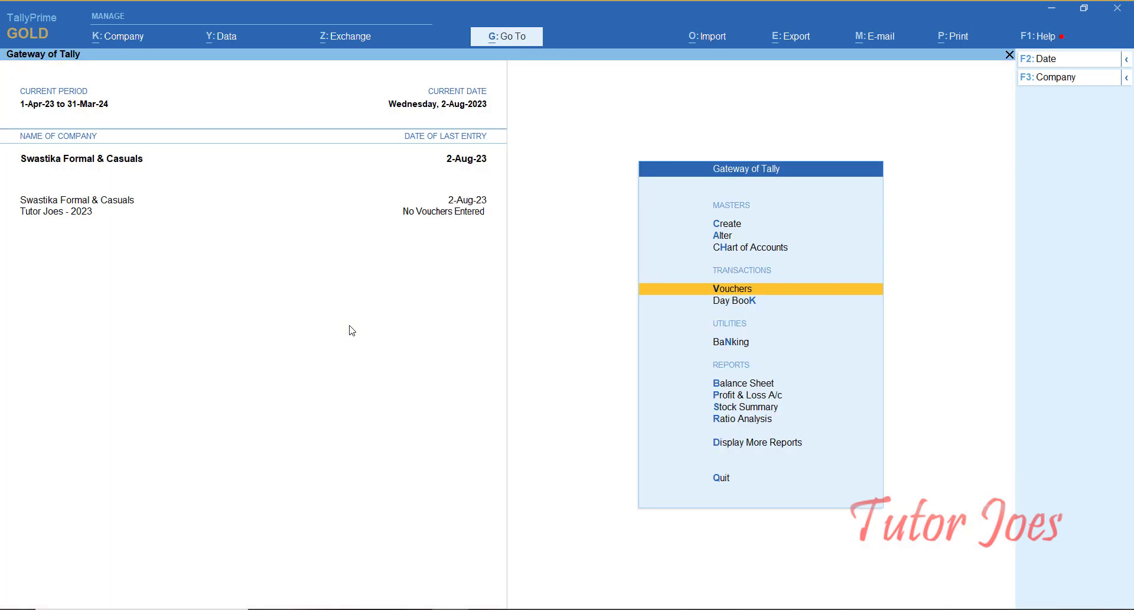
Step: Open Stock Category Summary under Display More Reports > Inventory Books to list its categories
key("d")
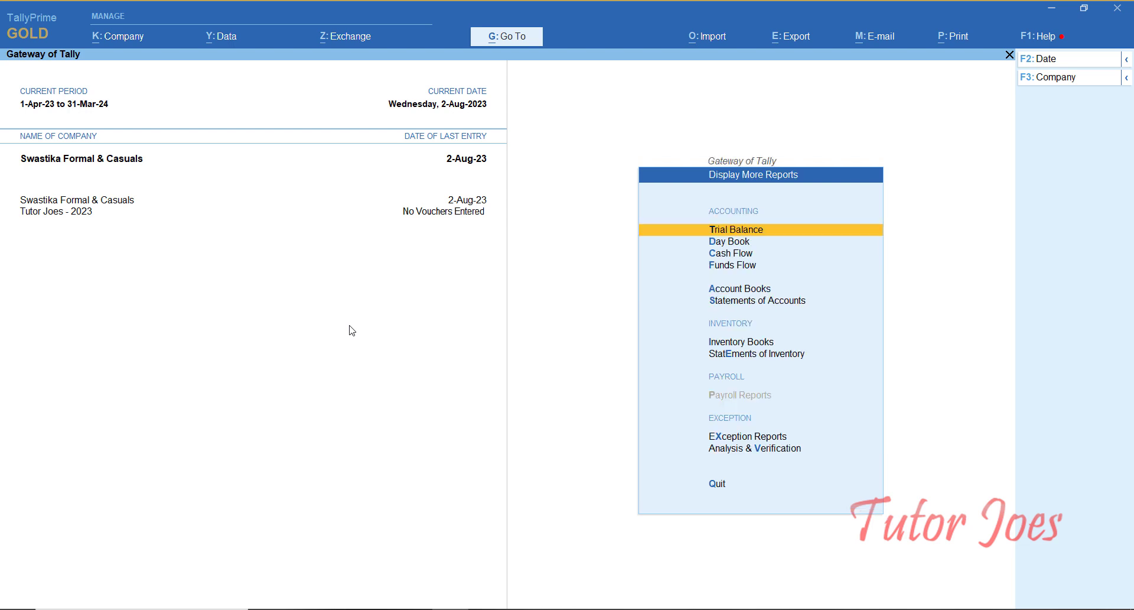
key("Down")
key("Down")
key("Down")
key("Down")
key("Down")
key("Down")
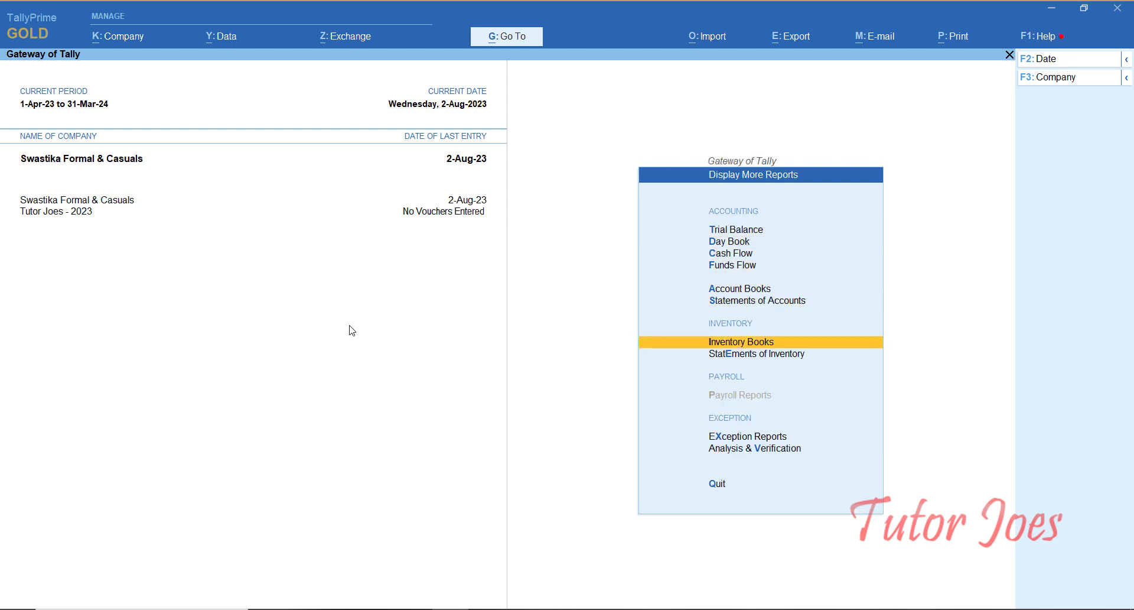
key("Return")
key("Down")
key("Down")
key("Down")
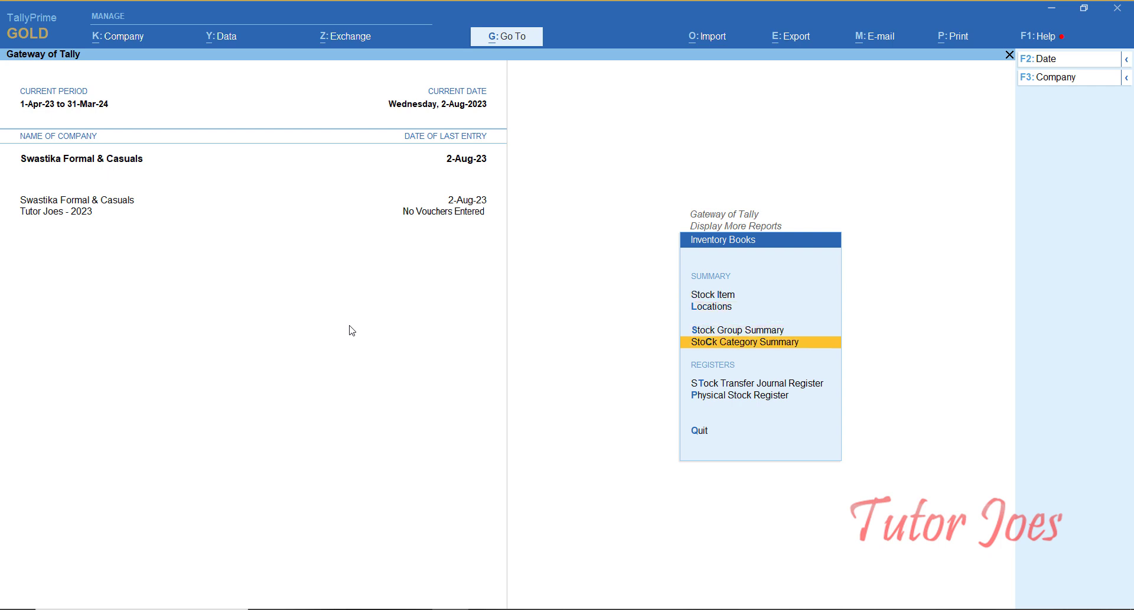
key("Up")
key("Up")
key("Up")
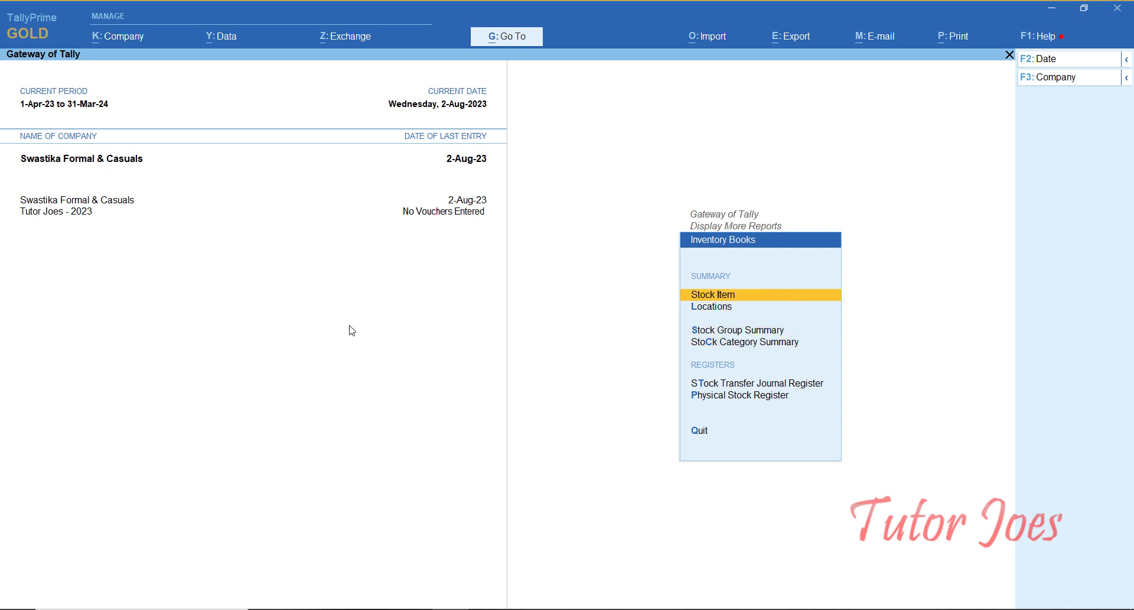
key("Down")
key("Down")
key("Down")
key("Down")
key("Down")
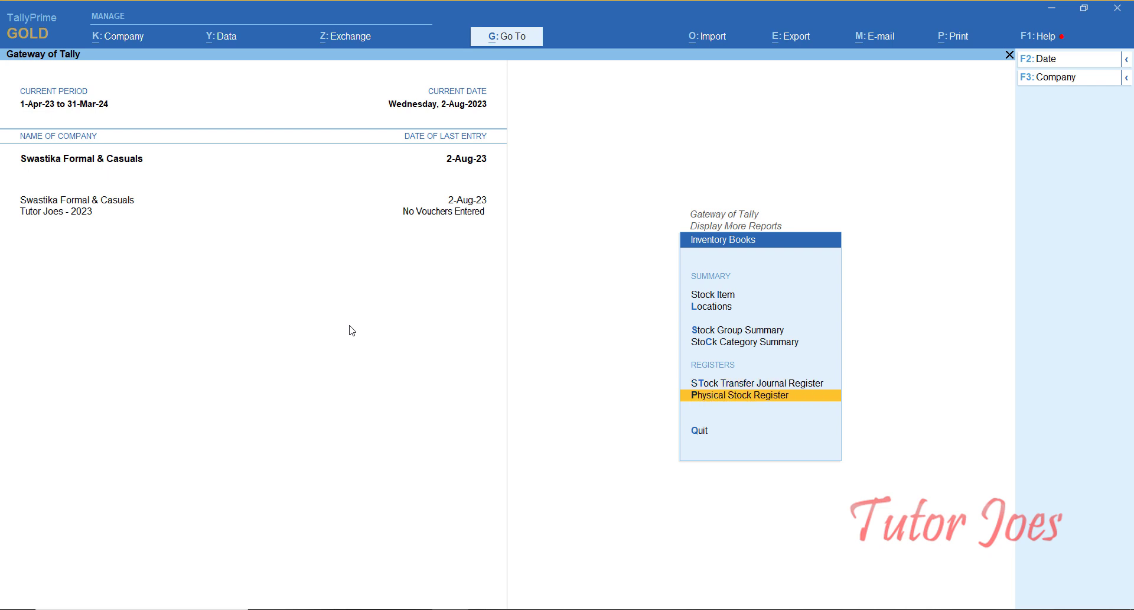
key("Up")
key("Up")
key("Up")
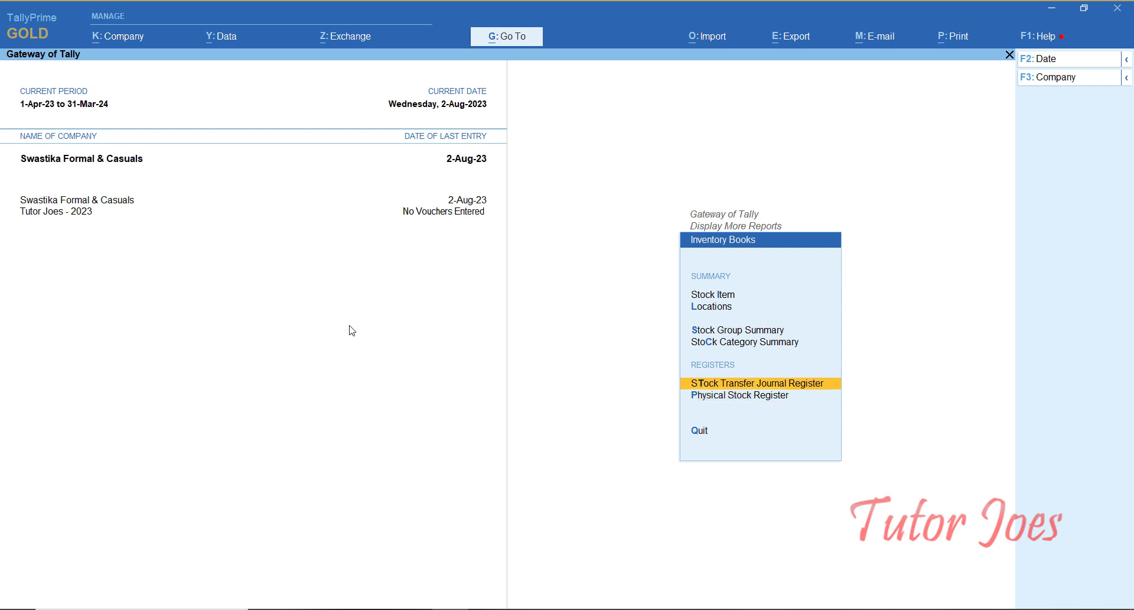
key("Down")
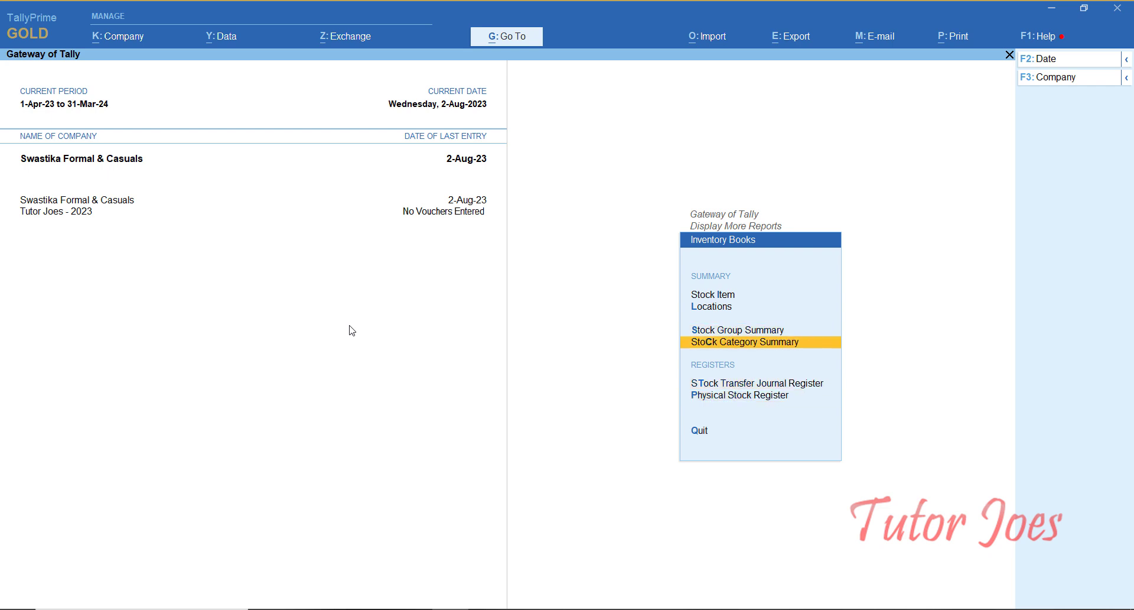
key("Return")
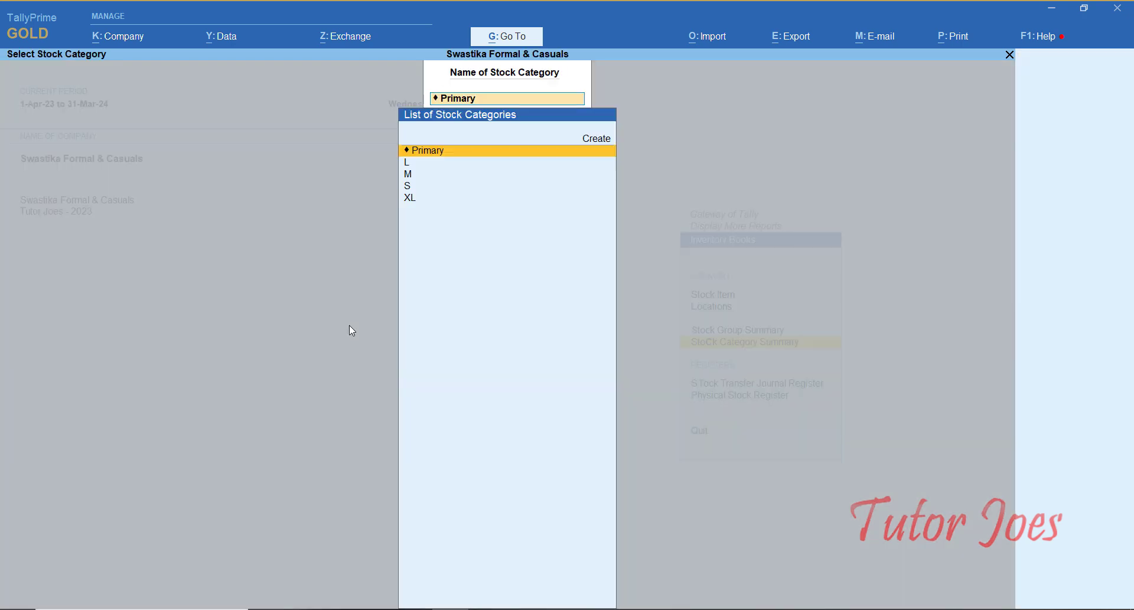
Step: Show the all-categories Stock Category Summary and review category L's items
key("Return")
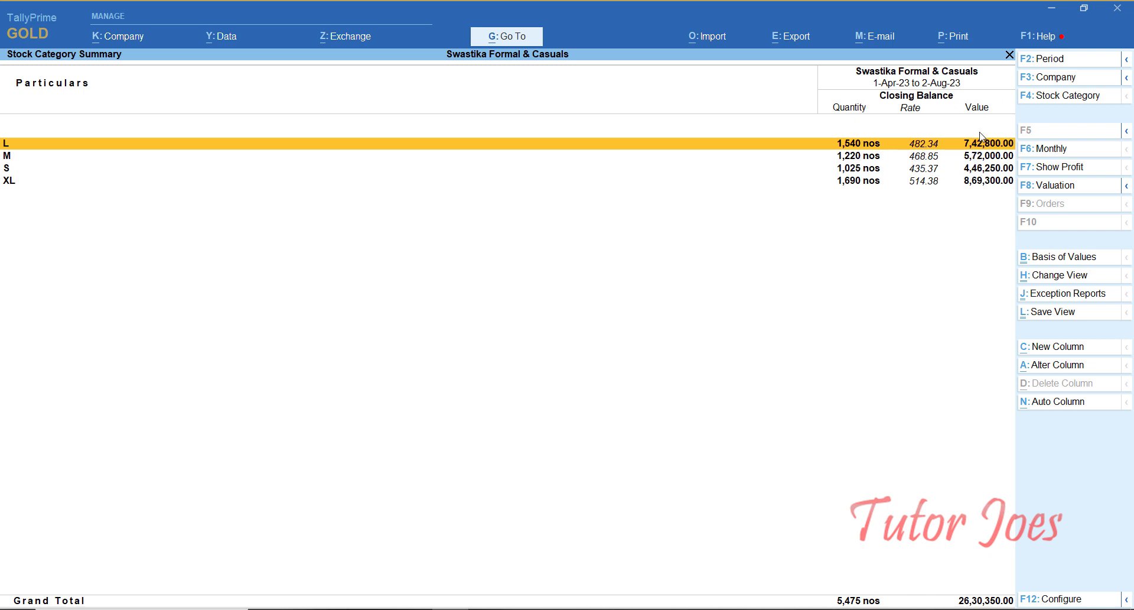
key("Return")
key("Down")
key("Down")
key("Down")
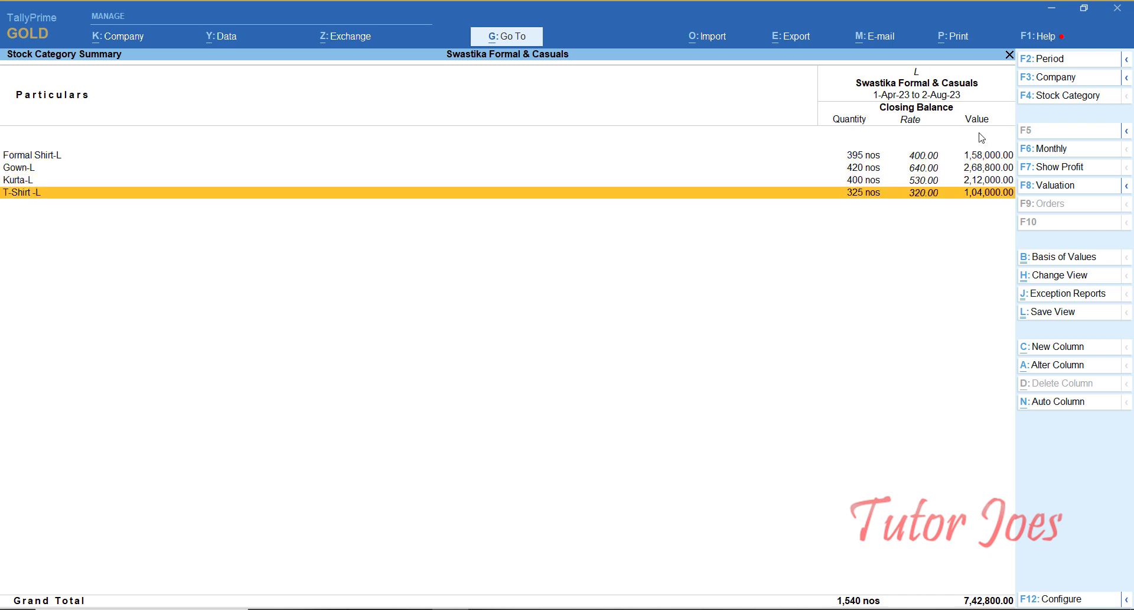
key("Up")
key("Up")
key("Down")
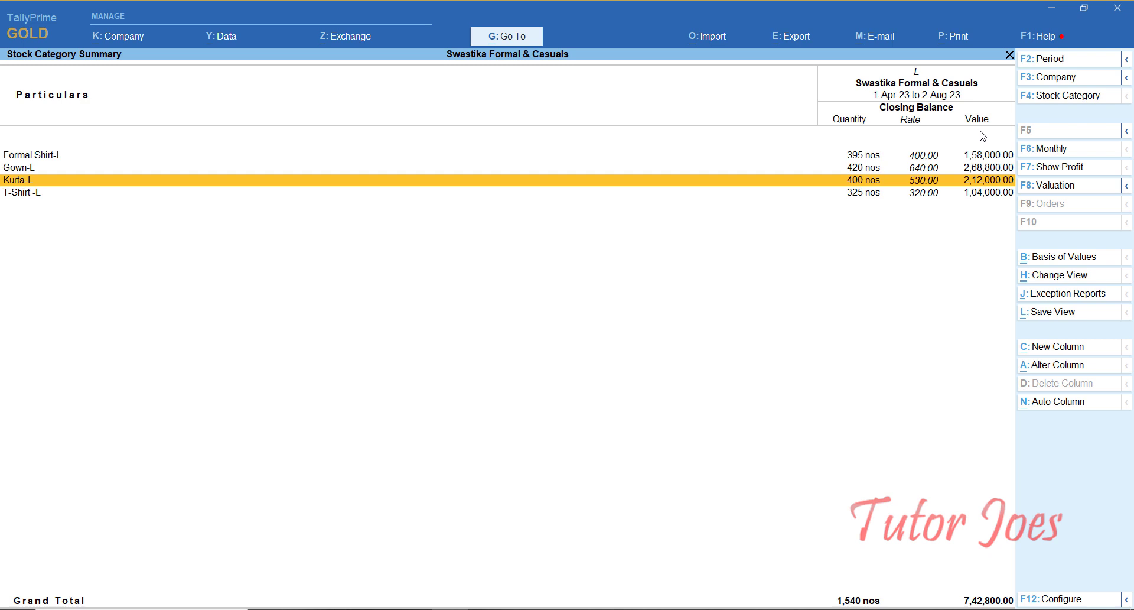
key("Down")
key("Up")
key("Up")
key("Up")
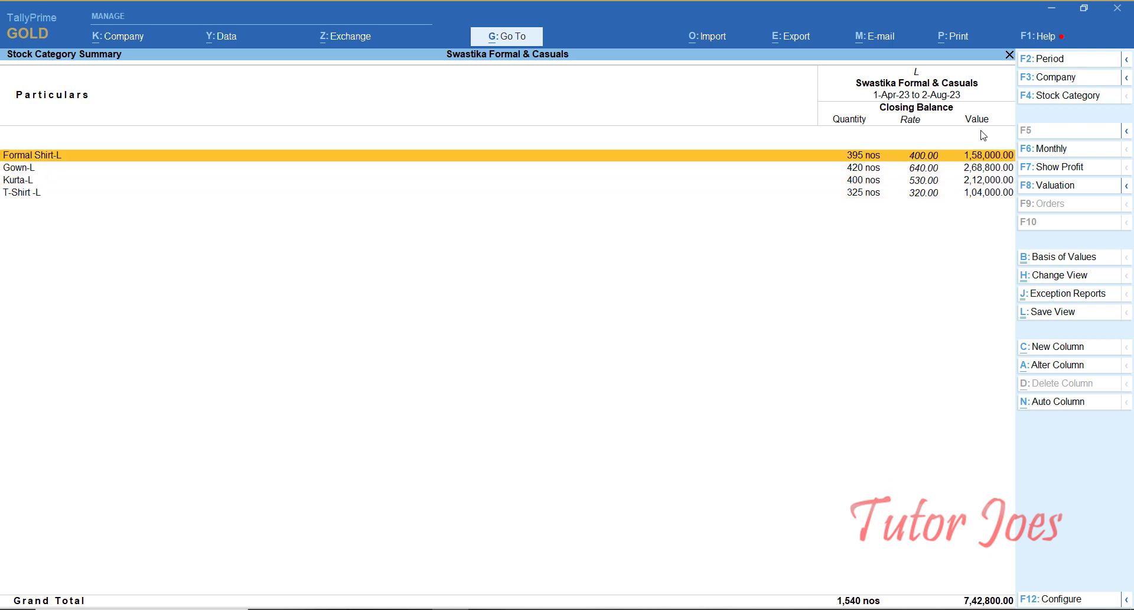
key("Escape")
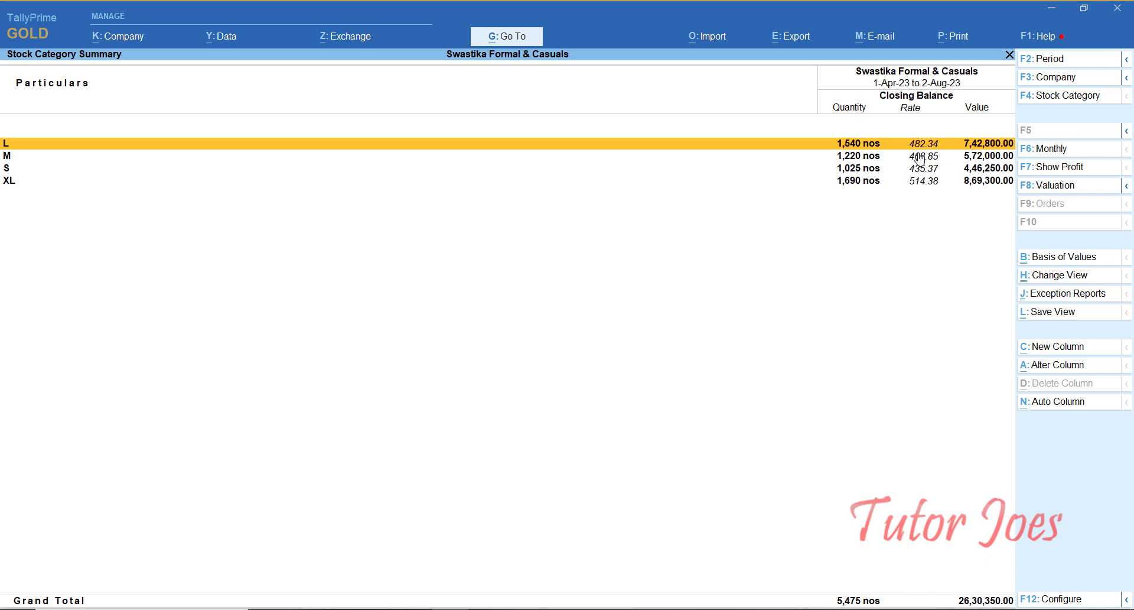
Step: Switch the summary to category M (1,220 nos, 5,72,000.00), then close the report
key("F4")
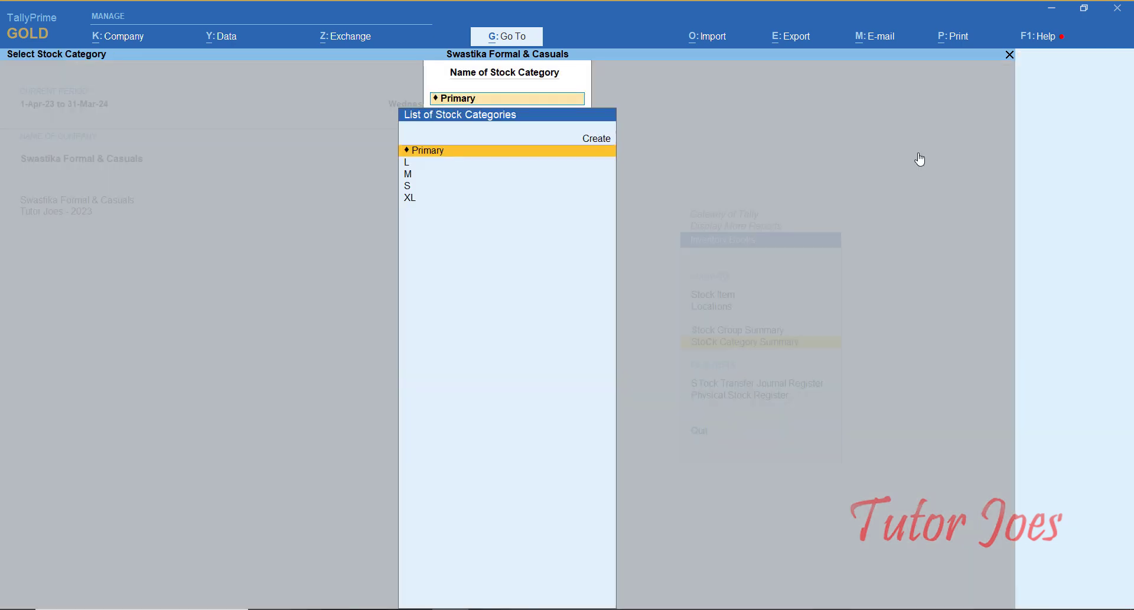
key("Down")
key("Down")
key("Return")
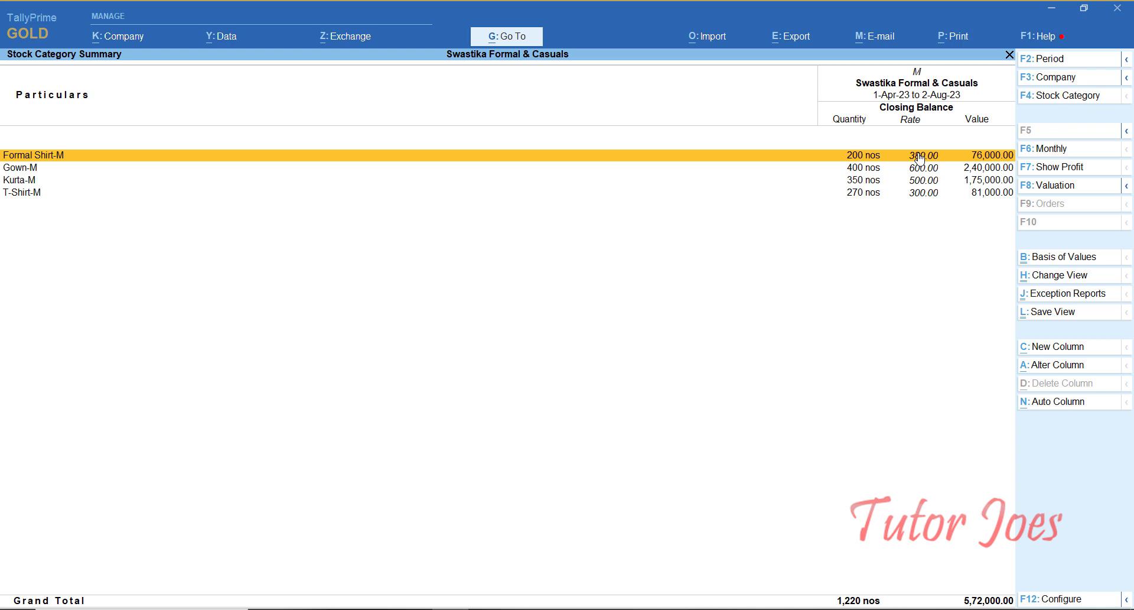
key("Escape")
key("Escape")
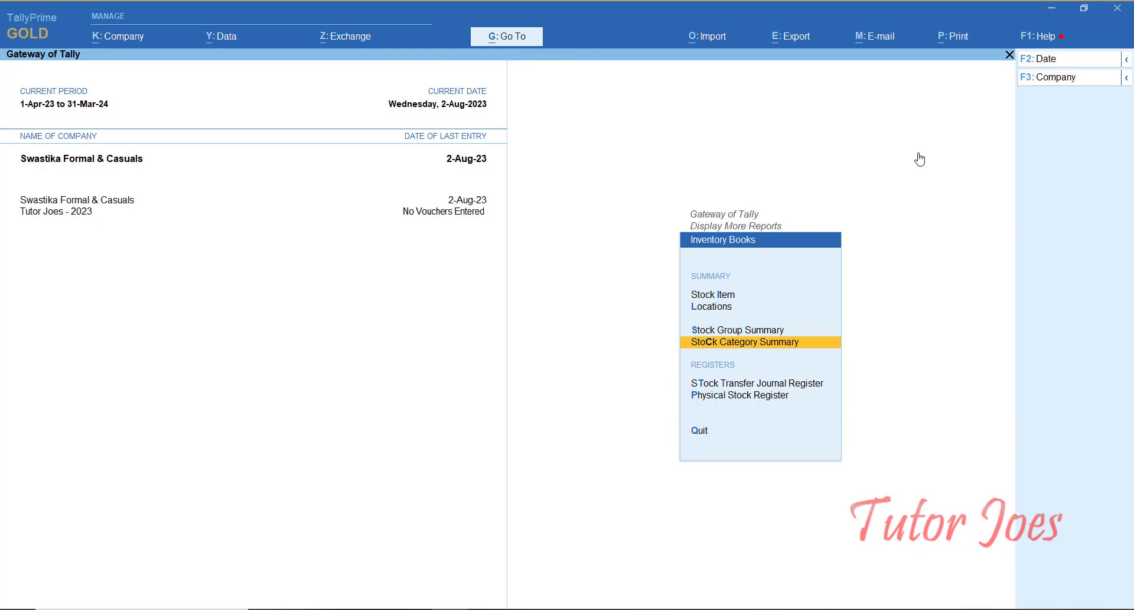
Step: Cancel the Stock Group Summary and go to Statements of Inventory > Stock Query
key("Up")
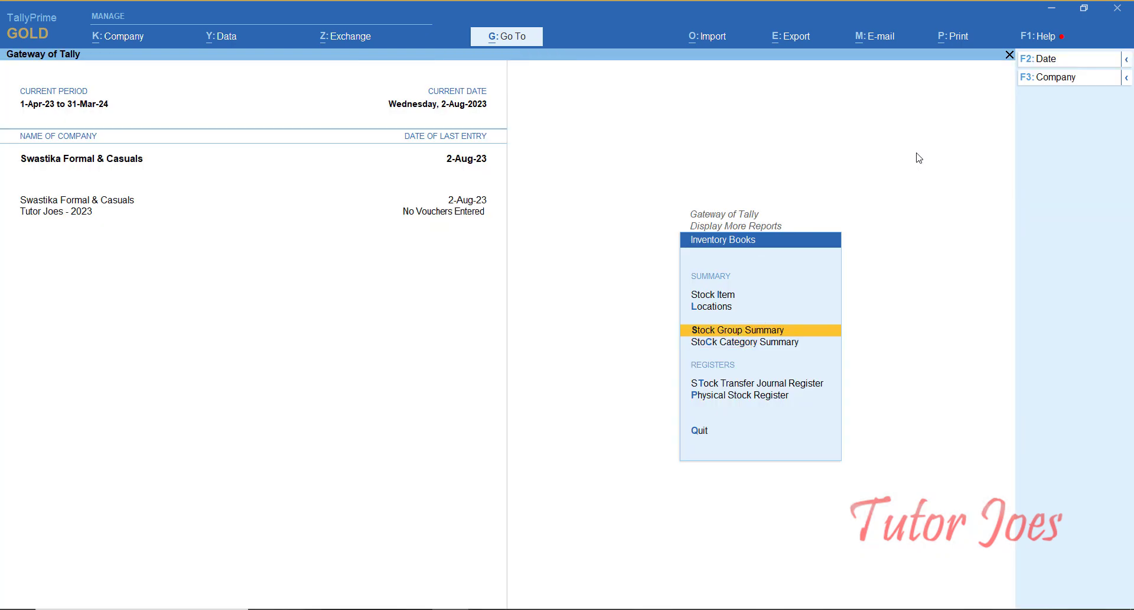
key("Return")
key("Escape")
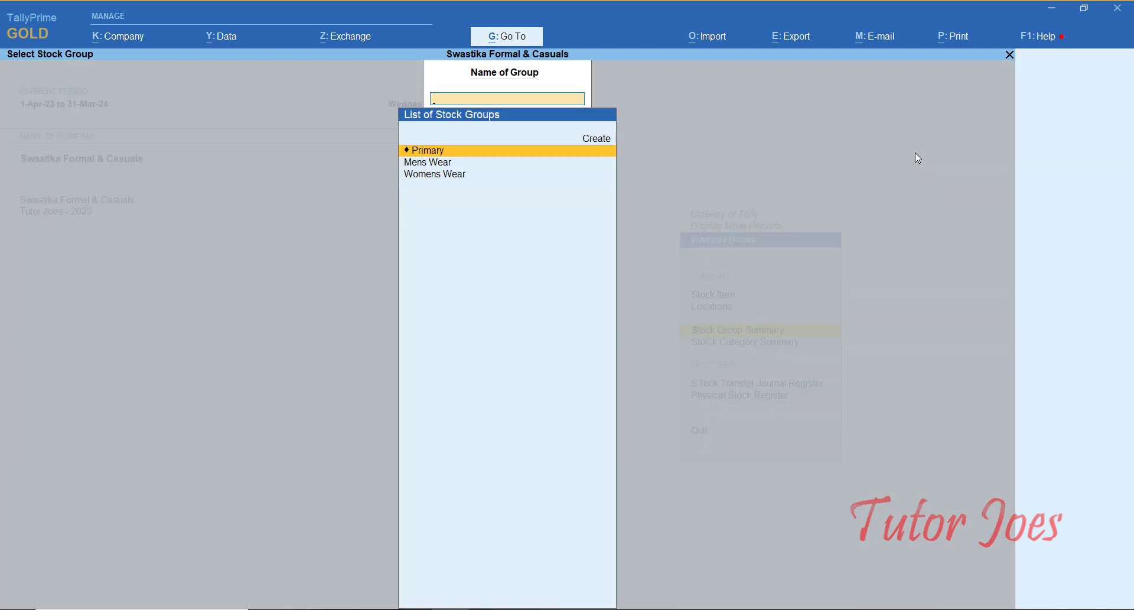
key("Escape")
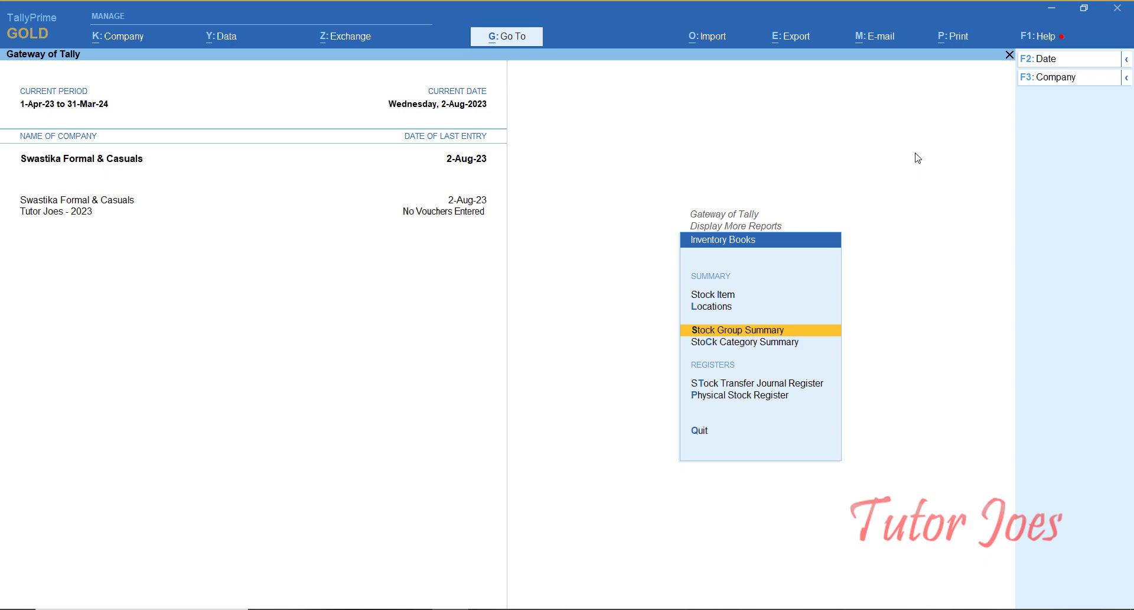
key("Escape")
key("Down")
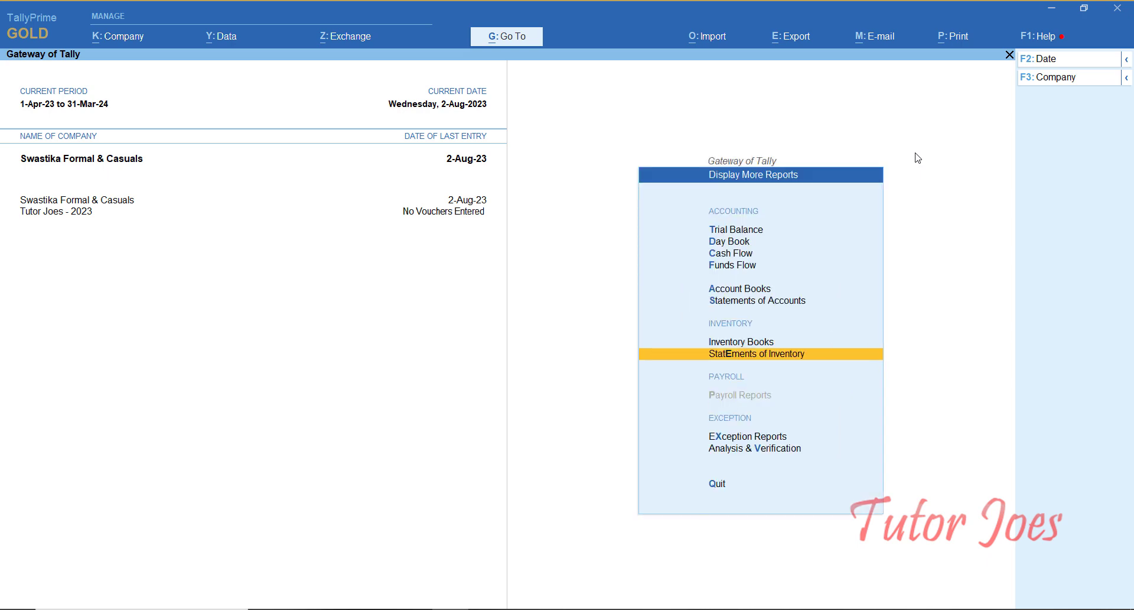
key("Return")
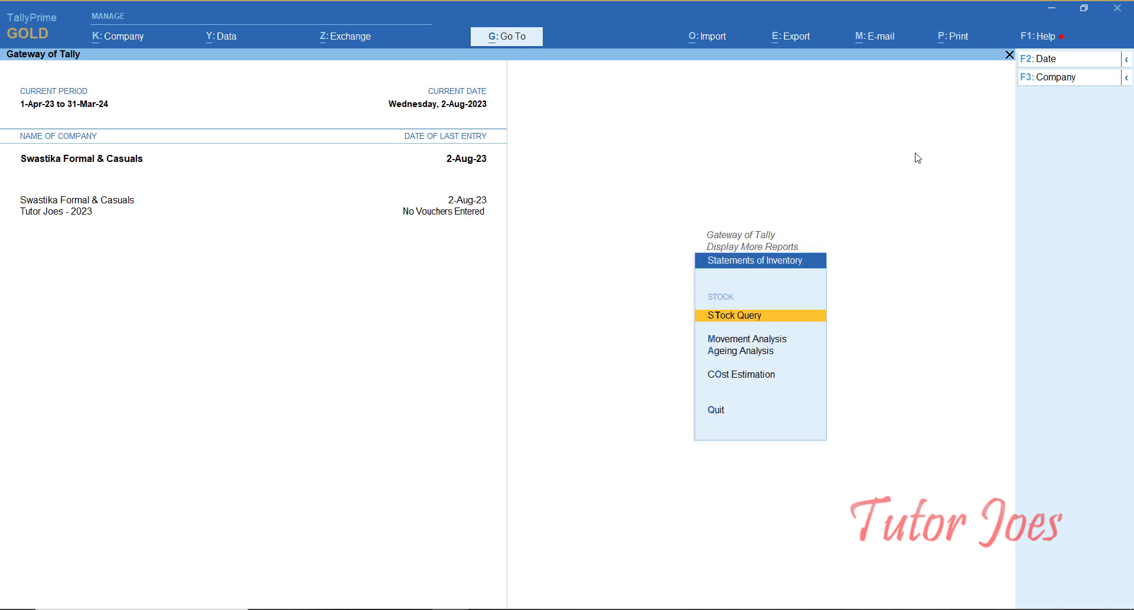
key("Return")
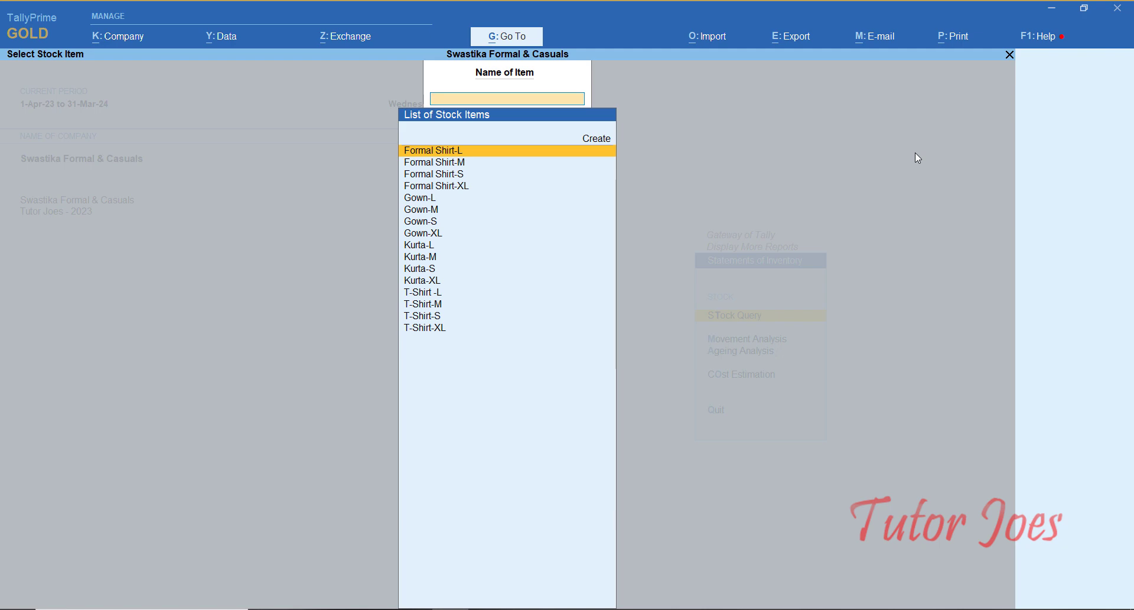
Step: View the Formal Shirt-L Stock Query (395 nos, 1,58,000.00), then exit to Gateway of Tally
key("Return")
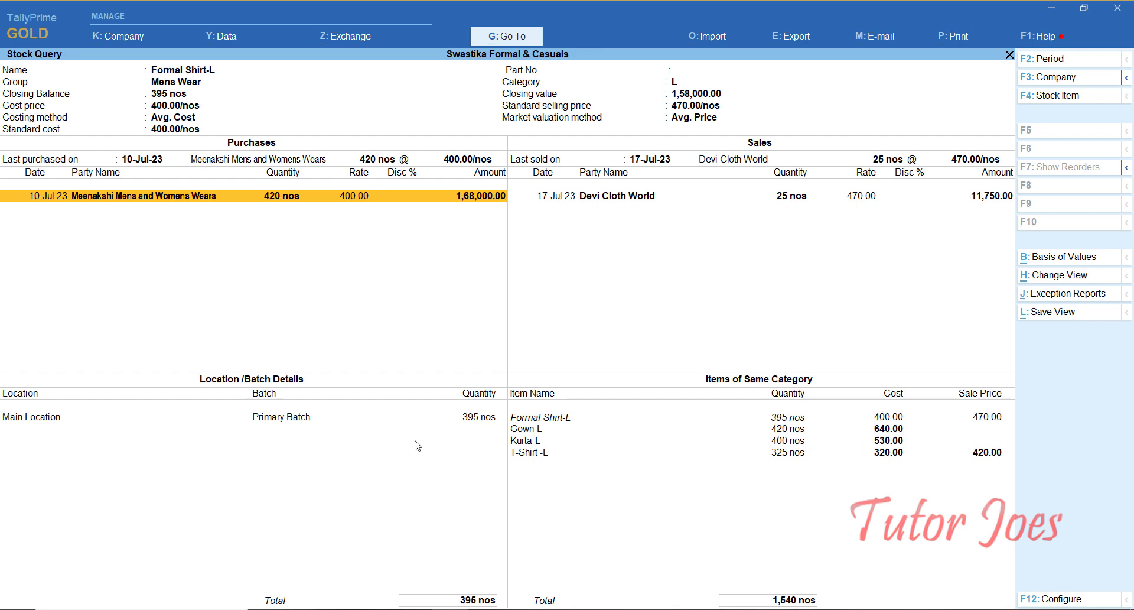
key("Escape")
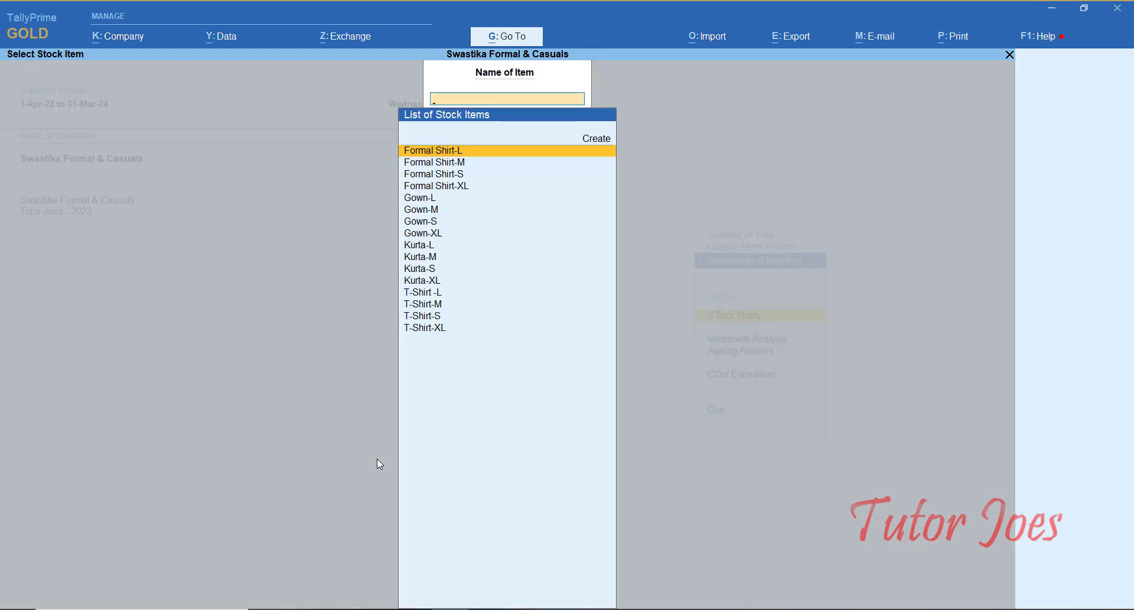
key("Escape")
key("Escape")
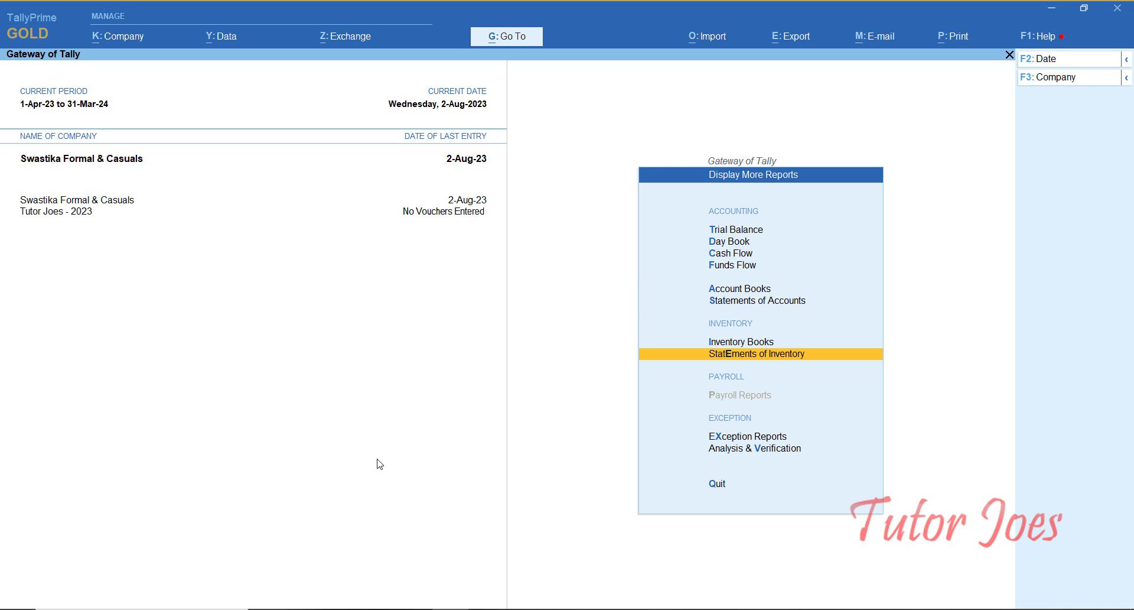
key("Escape")
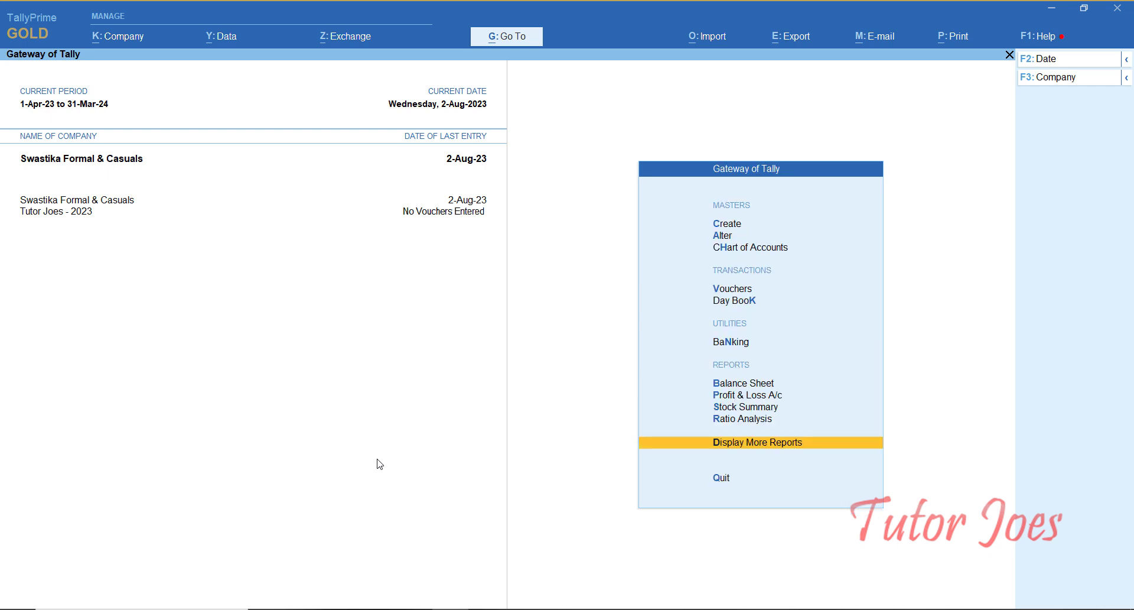